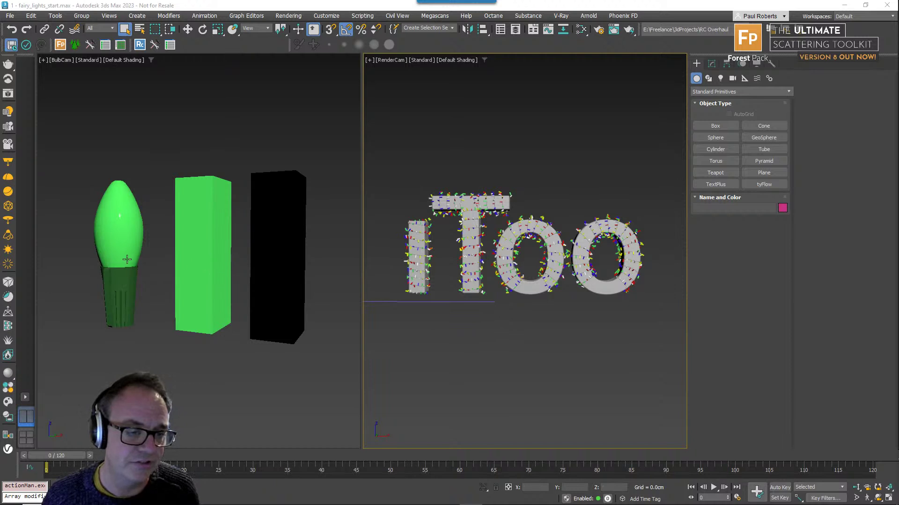
- Select the RailClone fairy lights on the letters, maximize the RenderCam viewport and go to frame 12
{"action": "left_click", "coordinate": [210, 265]}
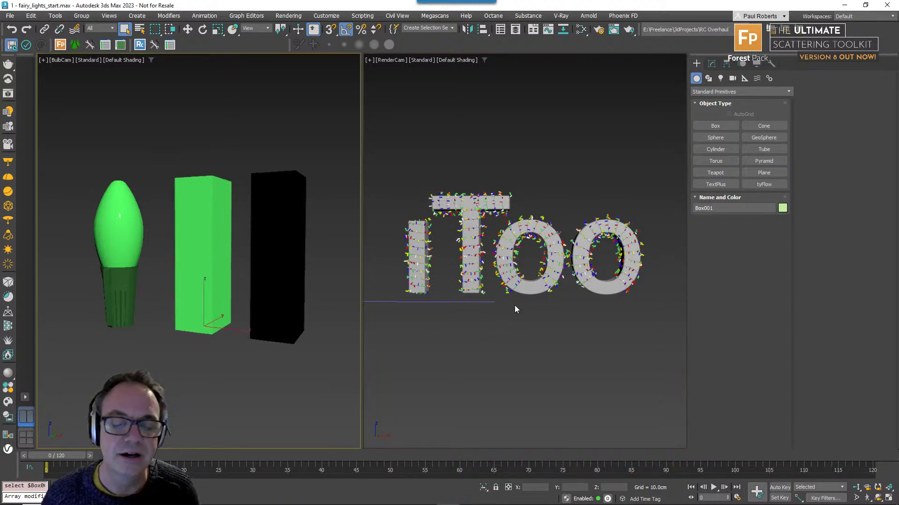
{"action": "mouse_move", "coordinate": [72, 453]}
{"action": "left_mouse_down"}
{"action": "mouse_move", "coordinate": [261, 453]}
{"action": "mouse_move", "coordinate": [72, 459]}
{"action": "left_mouse_up"}
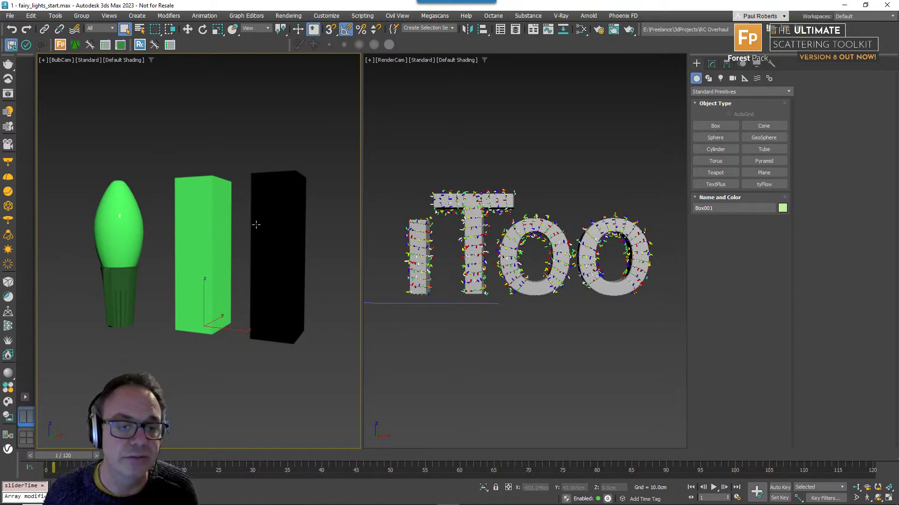
{"action": "left_click", "coordinate": [453, 171]}
{"action": "key", "text": "alt+w"}
{"action": "left_click_drag", "start_coordinate": [45, 456], "coordinate": [117, 456]}
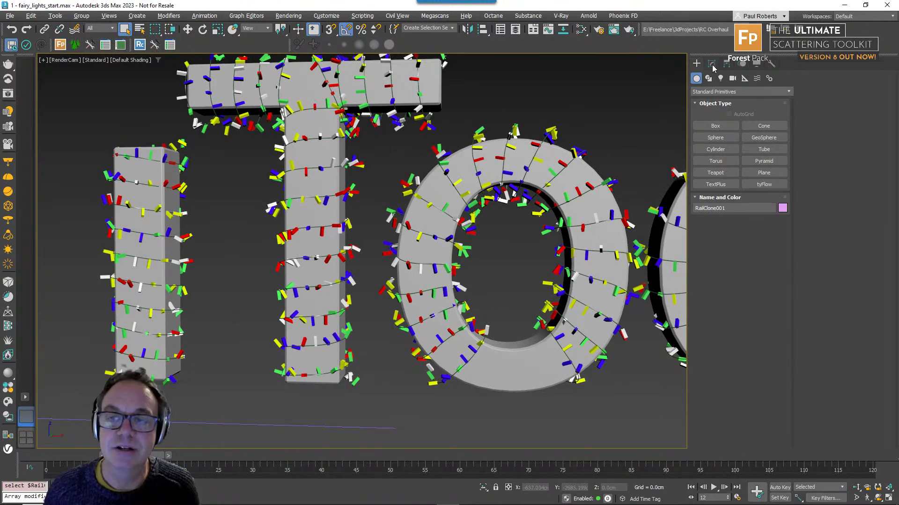
- Open the fairy lights' RailClone style in the Style Editor and place its window so the letters remain in view
{"action": "left_click", "coordinate": [737, 91]}
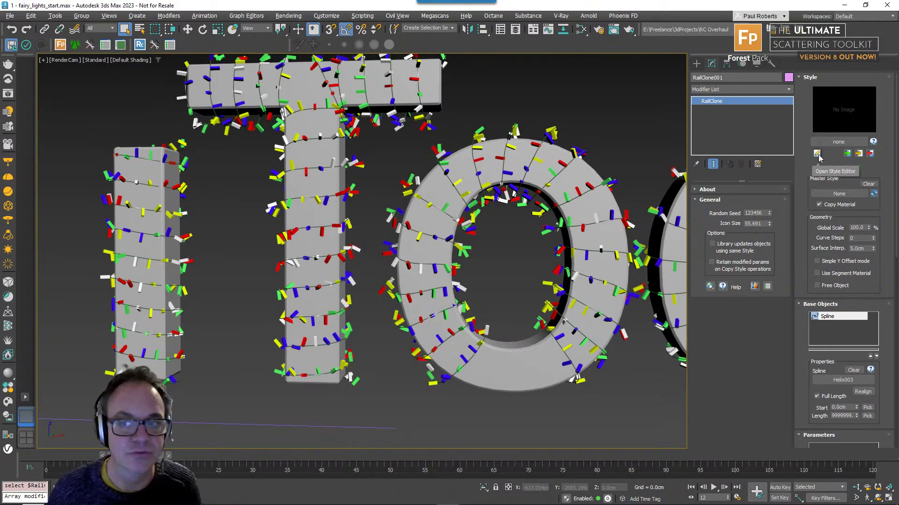
{"action": "left_click", "coordinate": [818, 154]}
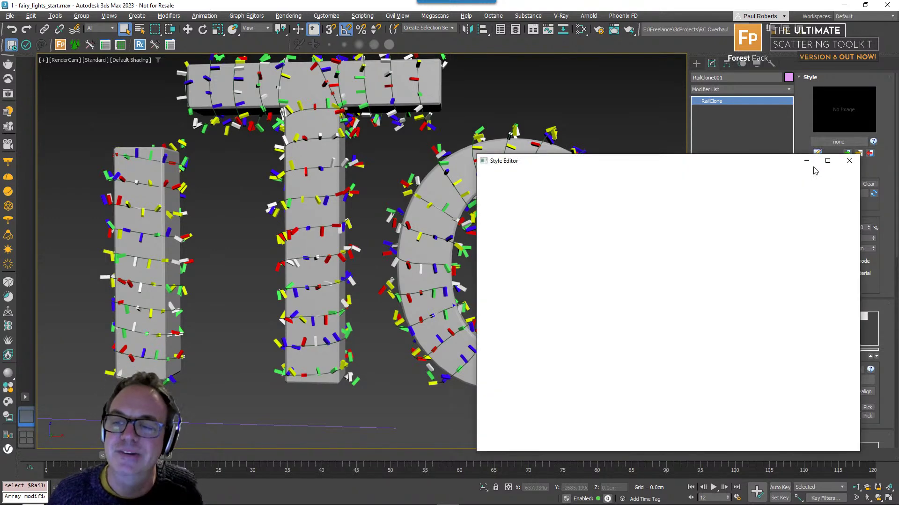
{"action": "left_click_drag", "start_coordinate": [670, 166], "coordinate": [619, 52]}
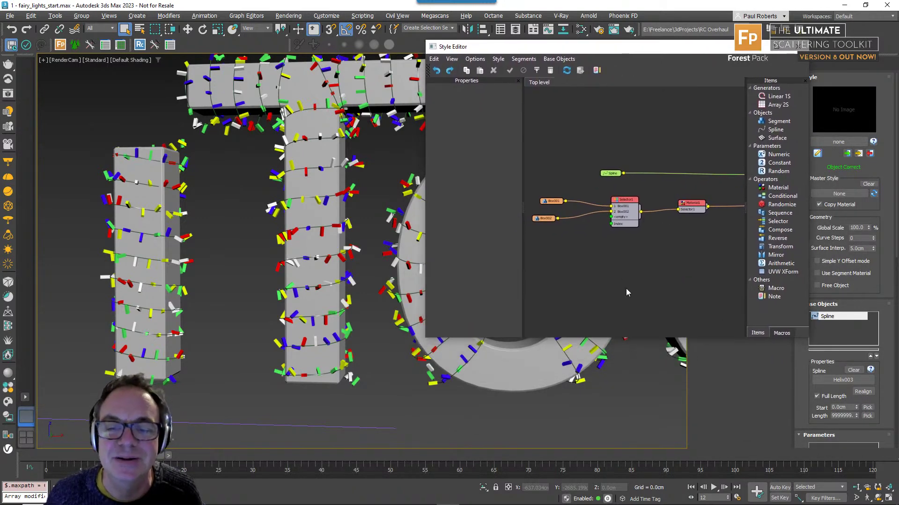
- Shift the Box001 and Box002 segments and the Selector node closer to the Material node
{"action": "scroll", "coordinate": [627, 276], "scroll_direction": "down", "scroll_amount": 3}
{"action": "left_click_drag", "start_coordinate": [631, 268], "coordinate": [538, 192]}
{"action": "left_click_drag", "start_coordinate": [612, 209], "coordinate": [634, 208]}
{"action": "left_click", "coordinate": [671, 211]}
{"action": "left_click_drag", "start_coordinate": [680, 260], "coordinate": [572, 202]}
{"action": "left_click_drag", "start_coordinate": [637, 206], "coordinate": [654, 207]}
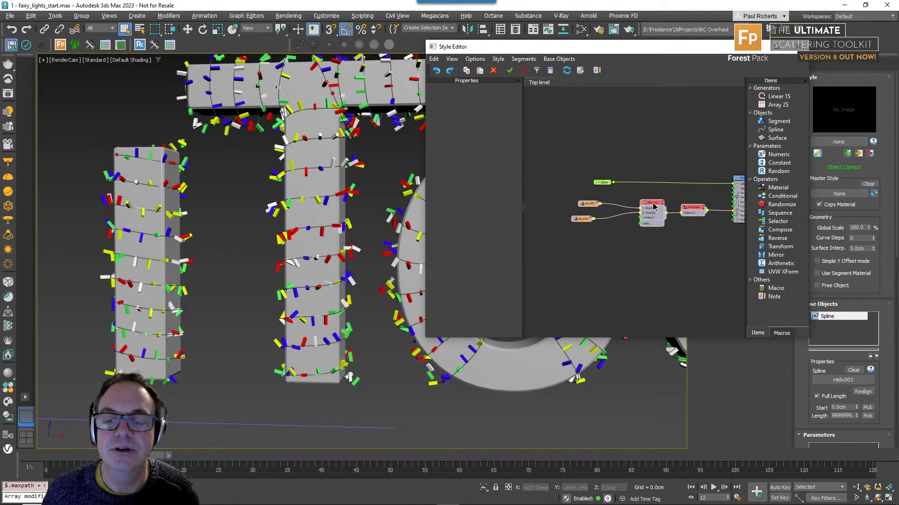
- Examine the properties of the Selector node and of the Box001 and Box002 segments feeding it
{"action": "scroll", "coordinate": [627, 236], "scroll_direction": "up", "scroll_amount": 3}
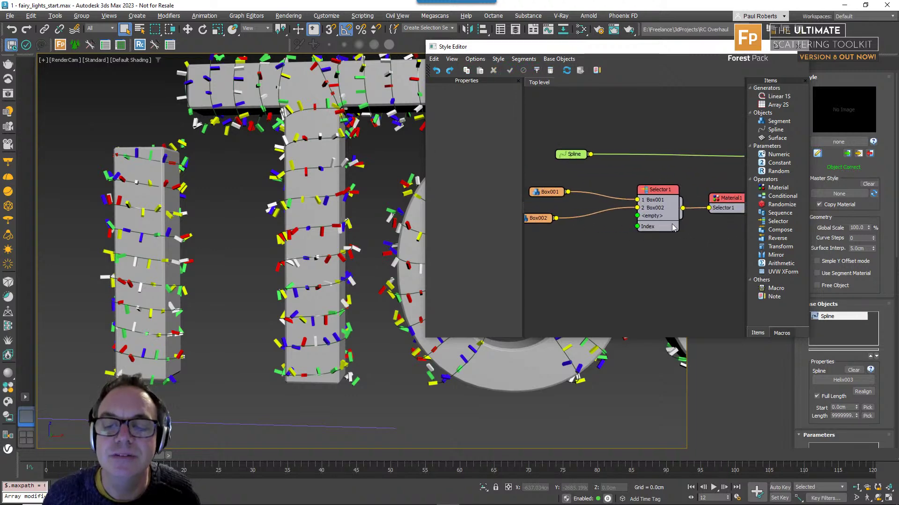
{"action": "middle_click_drag", "start_coordinate": [673, 227], "coordinate": [632, 227]}
{"action": "left_click_drag", "start_coordinate": [640, 205], "coordinate": [630, 205]}
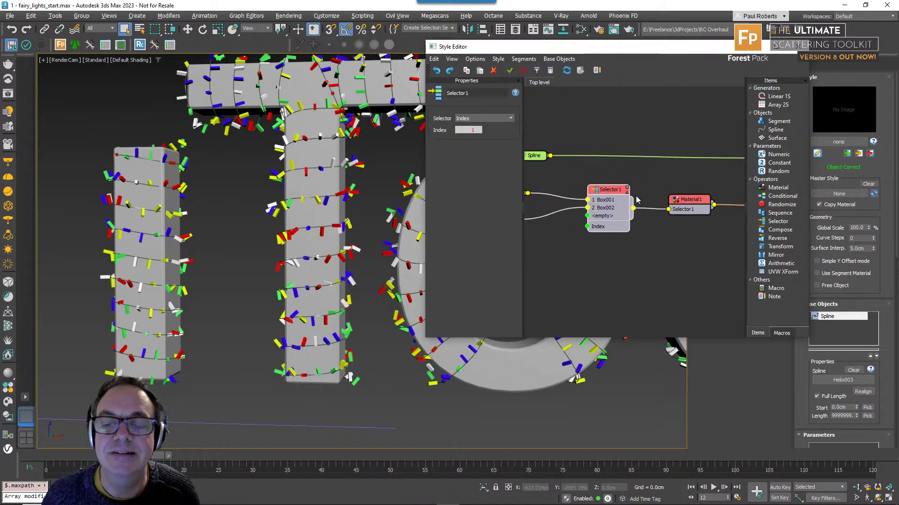
{"action": "scroll", "coordinate": [632, 208], "scroll_direction": "down", "scroll_amount": 3}
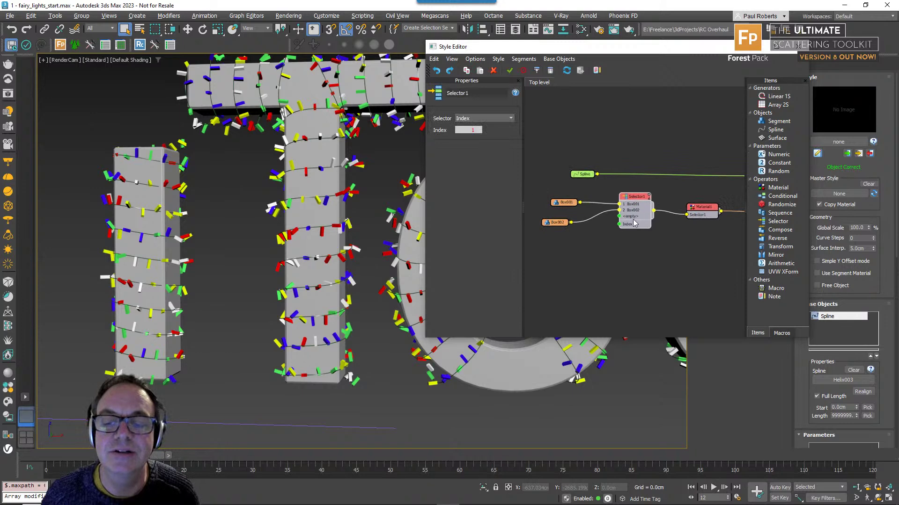
{"action": "scroll", "coordinate": [634, 224], "scroll_direction": "up", "scroll_amount": 3}
{"action": "left_click_drag", "start_coordinate": [555, 198], "coordinate": [559, 195]}
{"action": "left_click", "coordinate": [655, 189]}
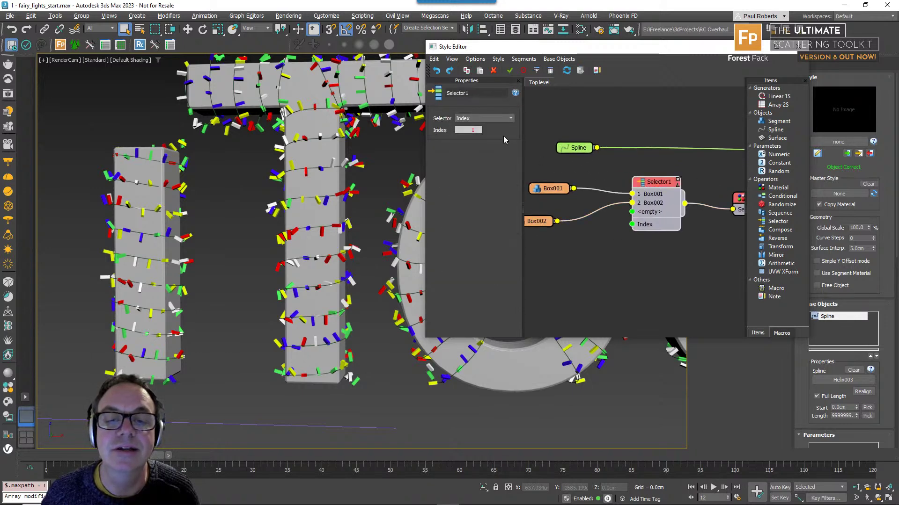
{"action": "left_click", "coordinate": [552, 188]}
{"action": "left_click_drag", "start_coordinate": [553, 189], "coordinate": [551, 185]}
{"action": "mouse_move", "coordinate": [543, 226]}
{"action": "left_mouse_down"}
{"action": "mouse_move", "coordinate": [557, 232]}
{"action": "mouse_move", "coordinate": [547, 229]}
{"action": "left_mouse_up"}
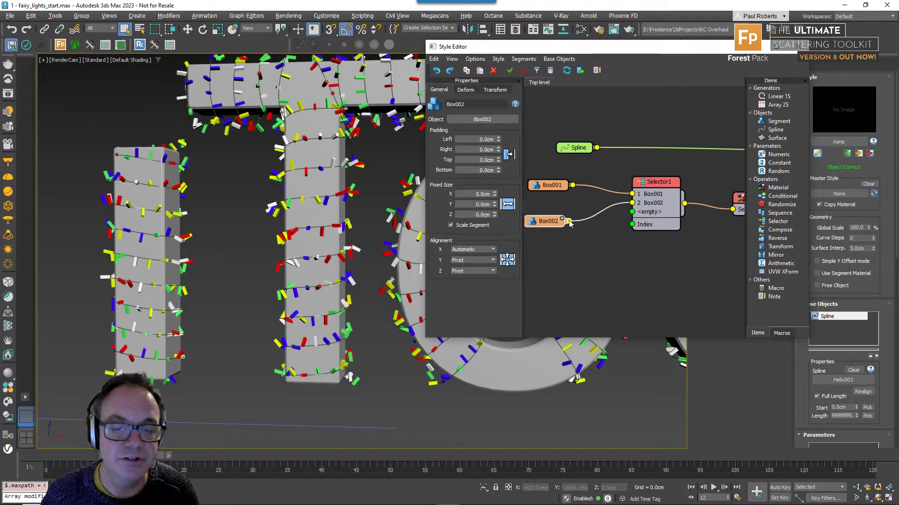
- Try the Selector's index at 2 to preview the unlit bulbs, and return it to 1
{"action": "left_click", "coordinate": [646, 184]}
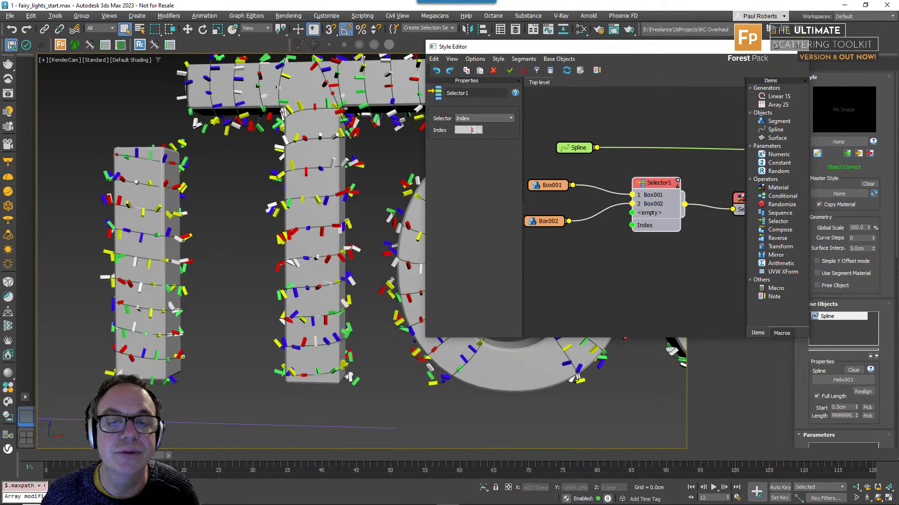
{"action": "type", "text": "1"}
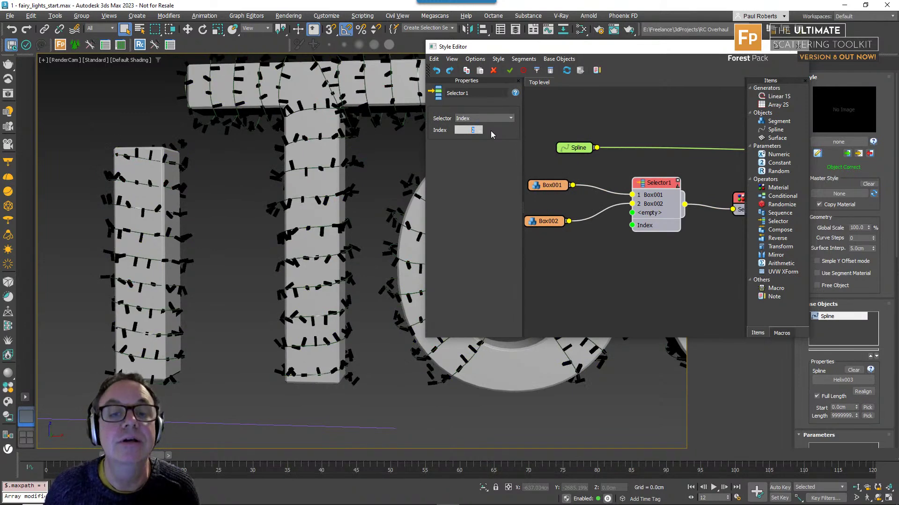
{"action": "key", "text": "Return"}
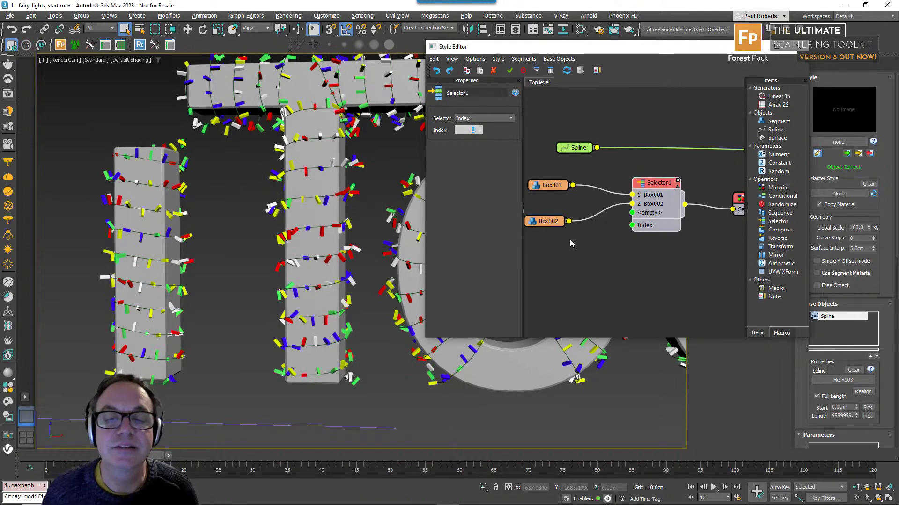
- Tighten the node layout by moving the Selector towards the Material node and both box segments towards the Selector
{"action": "left_click_drag", "start_coordinate": [652, 186], "coordinate": [650, 189]}
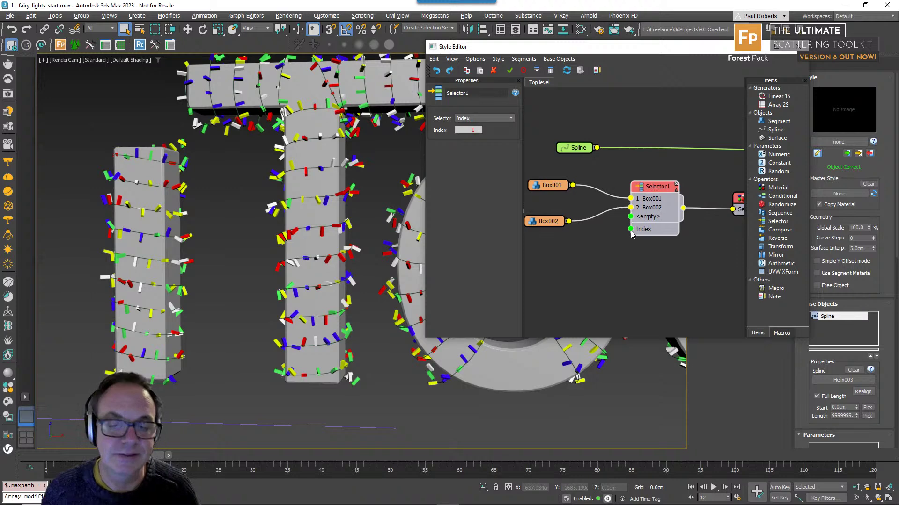
{"action": "scroll", "coordinate": [631, 234], "scroll_direction": "down", "scroll_amount": 4}
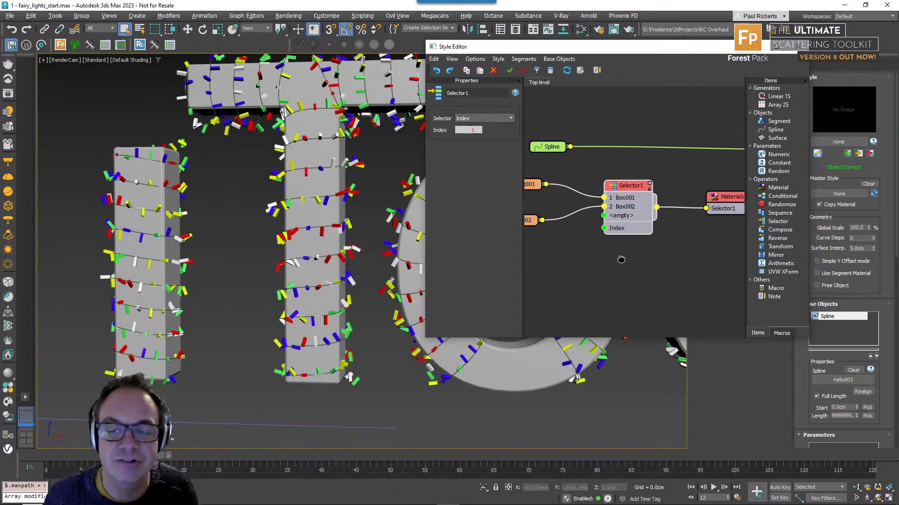
{"action": "left_click_drag", "start_coordinate": [645, 263], "coordinate": [549, 194]}
{"action": "left_click_drag", "start_coordinate": [621, 226], "coordinate": [636, 228]}
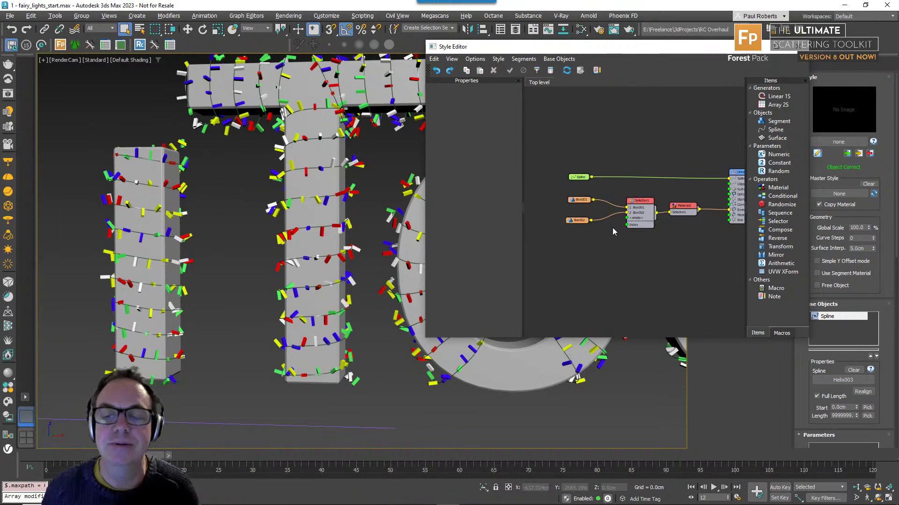
{"action": "scroll", "coordinate": [614, 238], "scroll_direction": "up", "scroll_amount": 2}
{"action": "left_click_drag", "start_coordinate": [567, 198], "coordinate": [581, 201]}
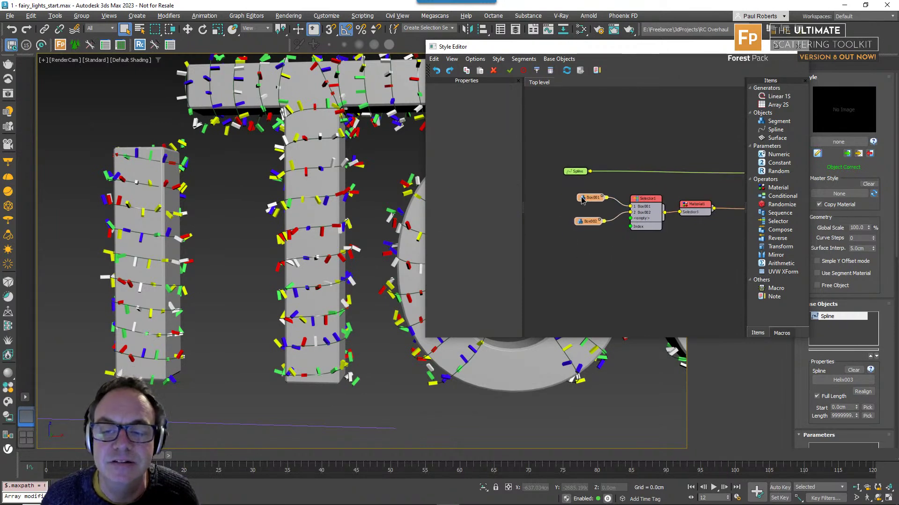
{"action": "scroll", "coordinate": [638, 241], "scroll_direction": "up", "scroll_amount": 3}
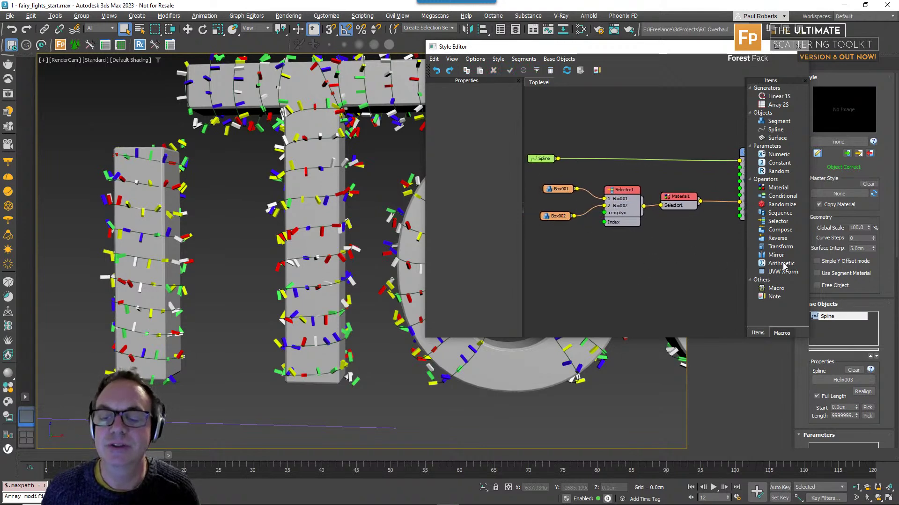
- Add an Arithmetic operator with its operation set to Expression and wire it to the Selector's Index input
{"action": "left_click_drag", "start_coordinate": [570, 240], "coordinate": [571, 241]}
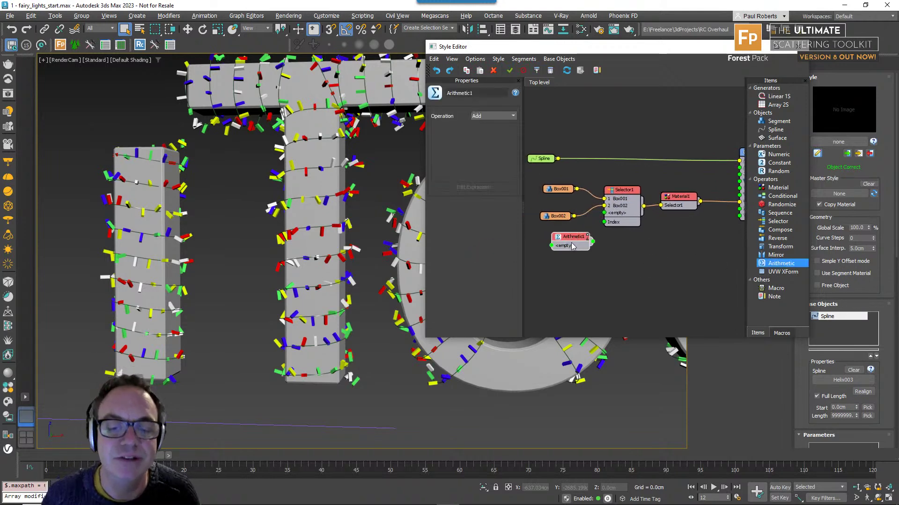
{"action": "scroll", "coordinate": [608, 253], "scroll_direction": "up", "scroll_amount": 3}
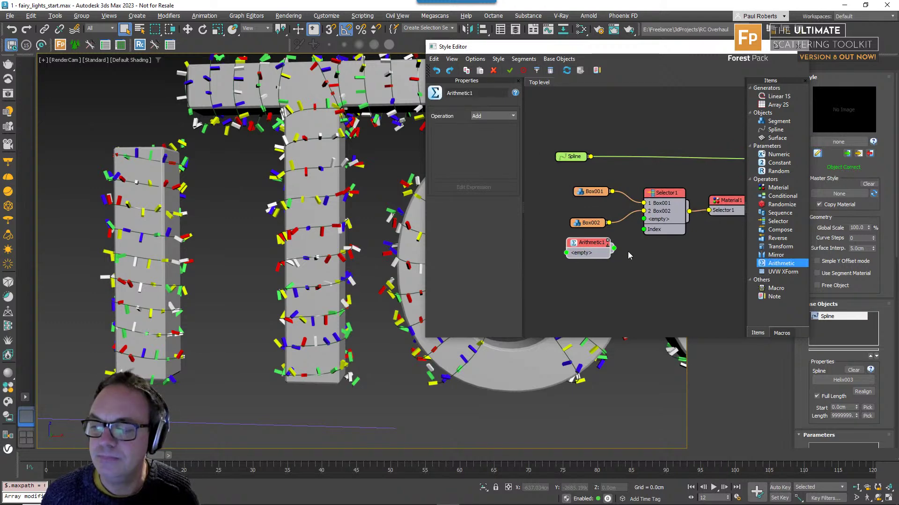
{"action": "middle_click_drag", "start_coordinate": [606, 291], "coordinate": [627, 280]}
{"action": "left_click", "coordinate": [489, 116]}
{"action": "left_click", "coordinate": [493, 161]}
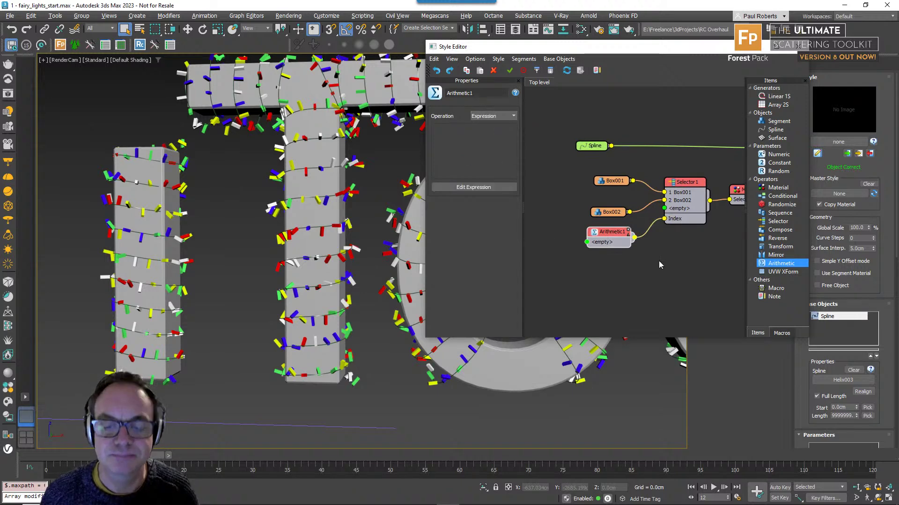
- Add a Numeric parameter node beside the Arithmetic operator and name it Animation
{"action": "middle_click_drag", "start_coordinate": [659, 261], "coordinate": [659, 259]}
{"action": "left_click_drag", "start_coordinate": [779, 154], "coordinate": [549, 253]}
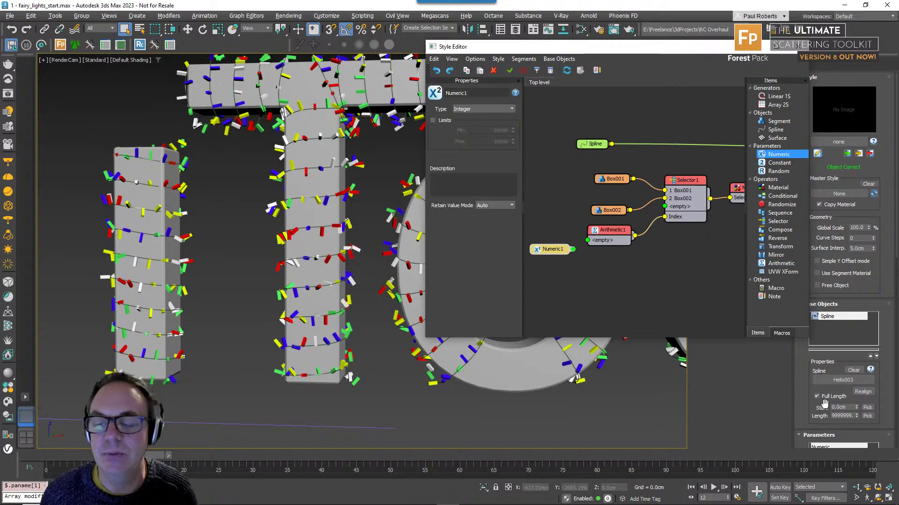
{"action": "scroll", "coordinate": [845, 366], "scroll_direction": "down", "scroll_amount": 5}
{"action": "left_click_drag", "start_coordinate": [655, 47], "coordinate": [626, 41]}
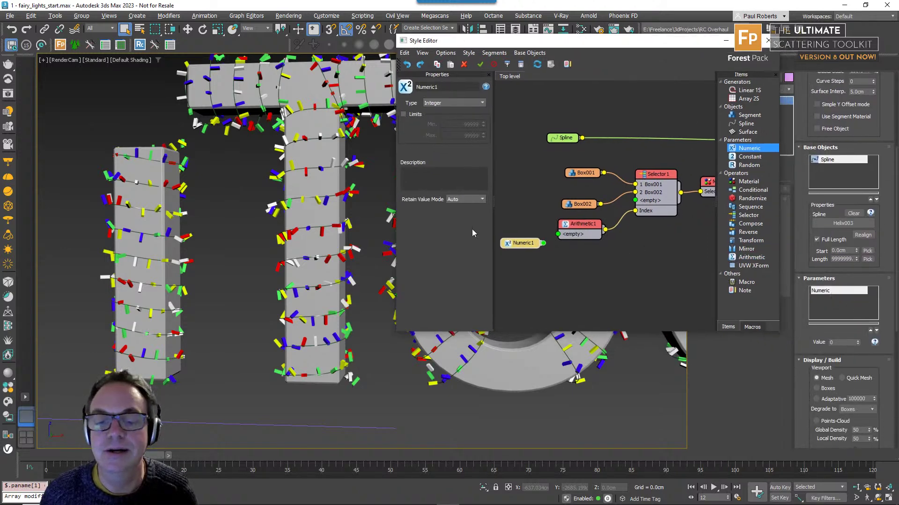
{"action": "type", "text": "A"}
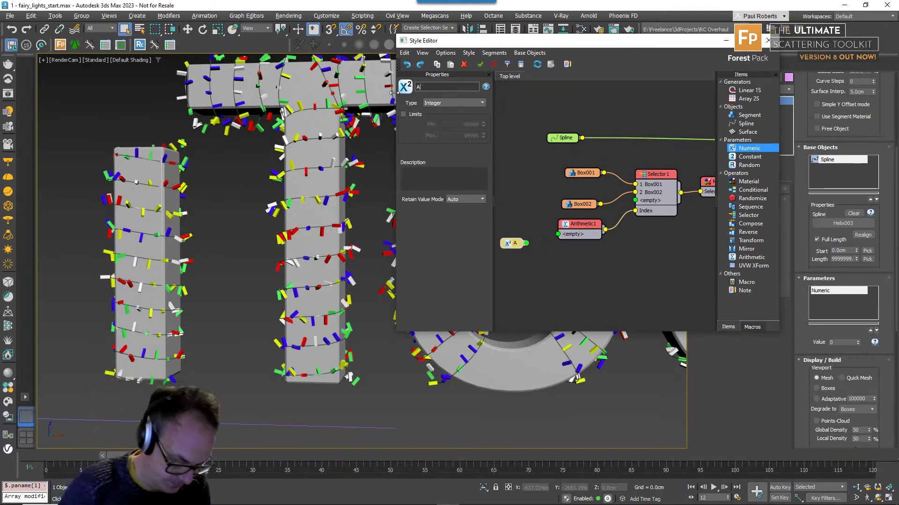
{"action": "type", "text": "nimation"}
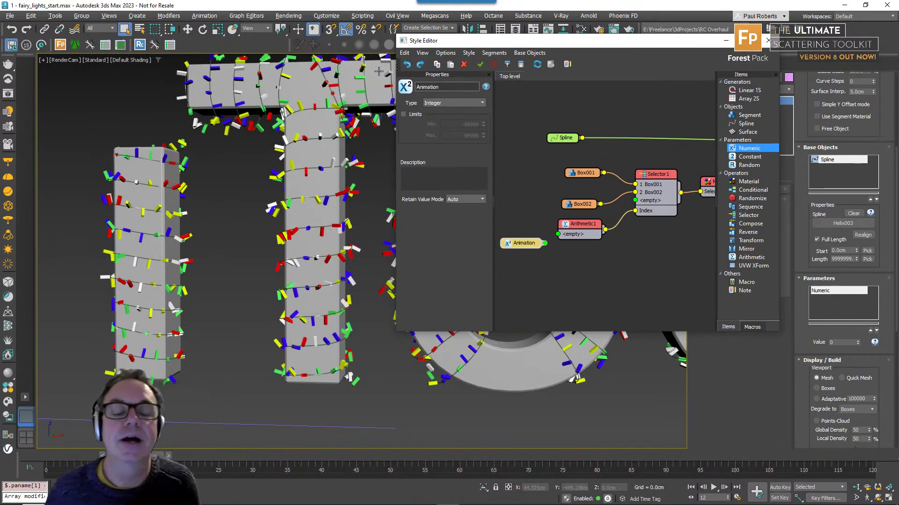
- Make the Animation parameter a Float limited from 0 to 1 and wire it into the Arithmetic operator
{"action": "left_click", "coordinate": [443, 105]}
{"action": "left_click", "coordinate": [444, 111]}
{"action": "left_click", "coordinate": [438, 104]}
{"action": "left_click", "coordinate": [439, 117]}
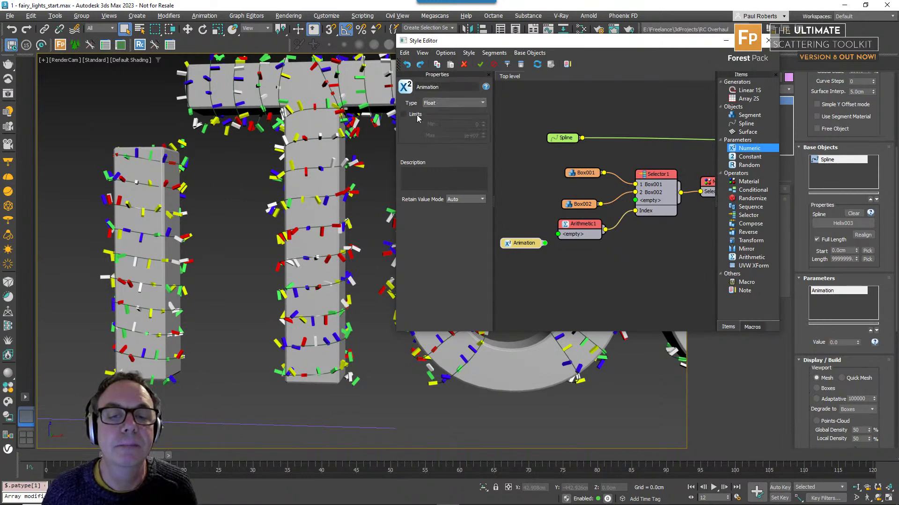
{"action": "left_click", "coordinate": [414, 114]}
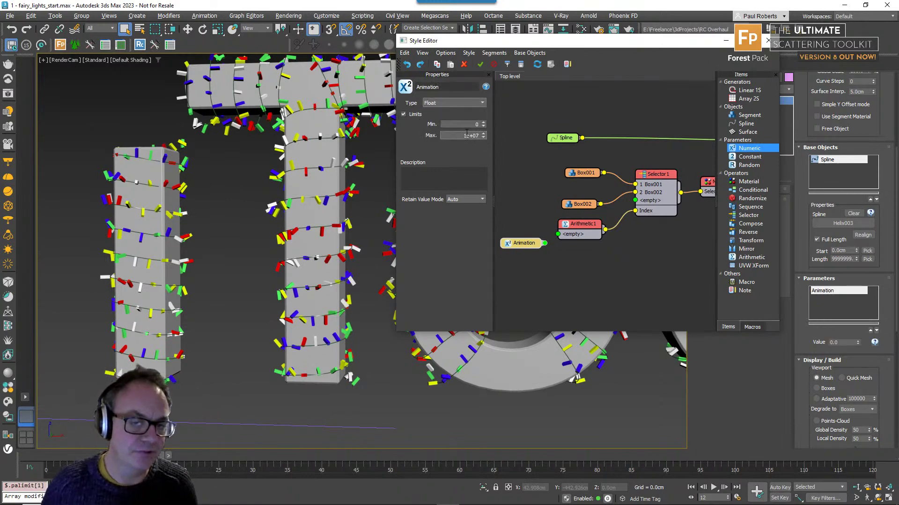
{"action": "key", "text": "Tab"}
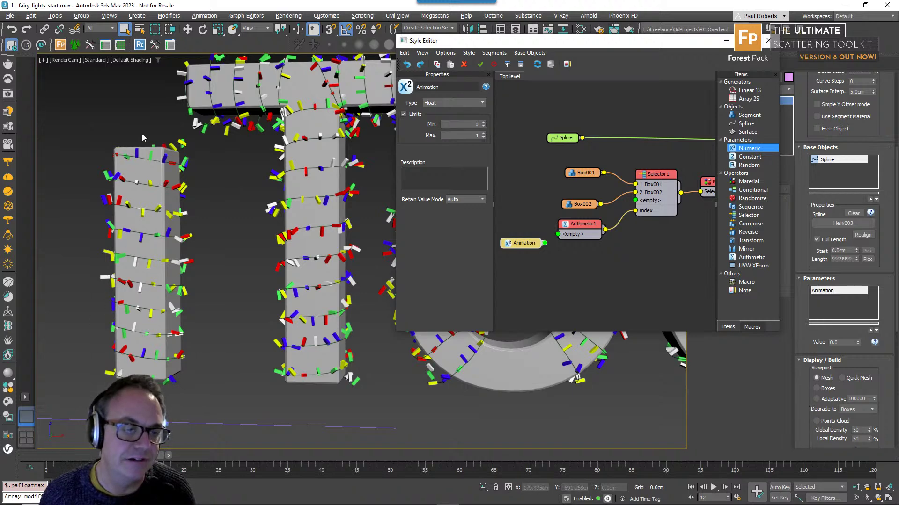
{"action": "middle_click_drag", "start_coordinate": [545, 247], "coordinate": [569, 243]}
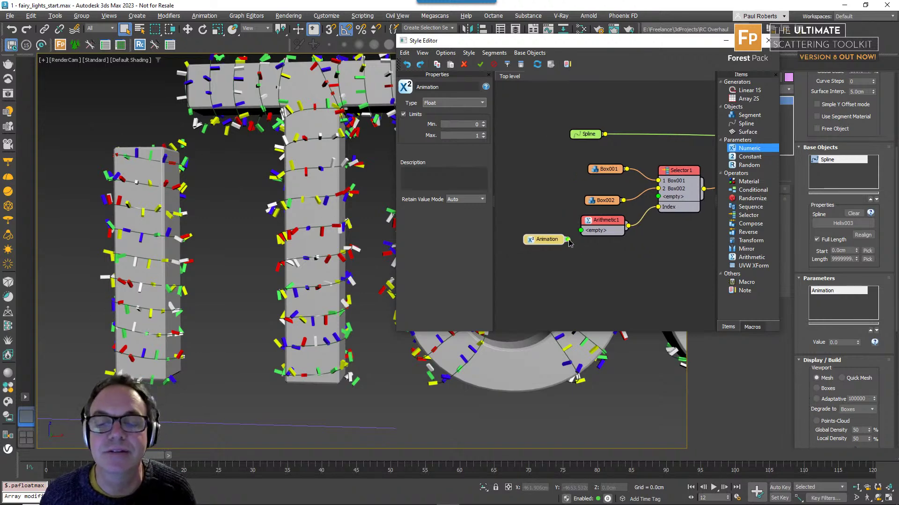
{"action": "left_click_drag", "start_coordinate": [580, 233], "coordinate": [539, 238]}
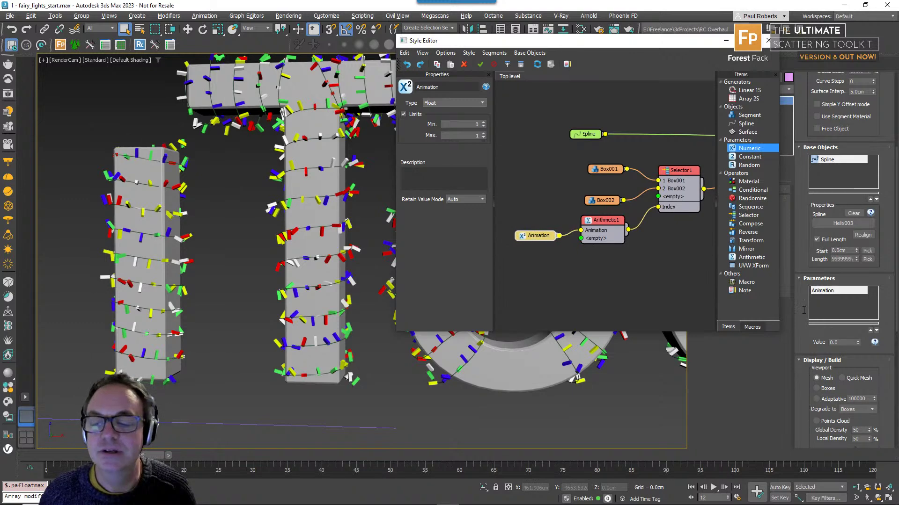
- Turn on Auto Key, key the Animation value at 1.0 on frame 100, and scrub back to frame 3
{"action": "left_click", "coordinate": [779, 488]}
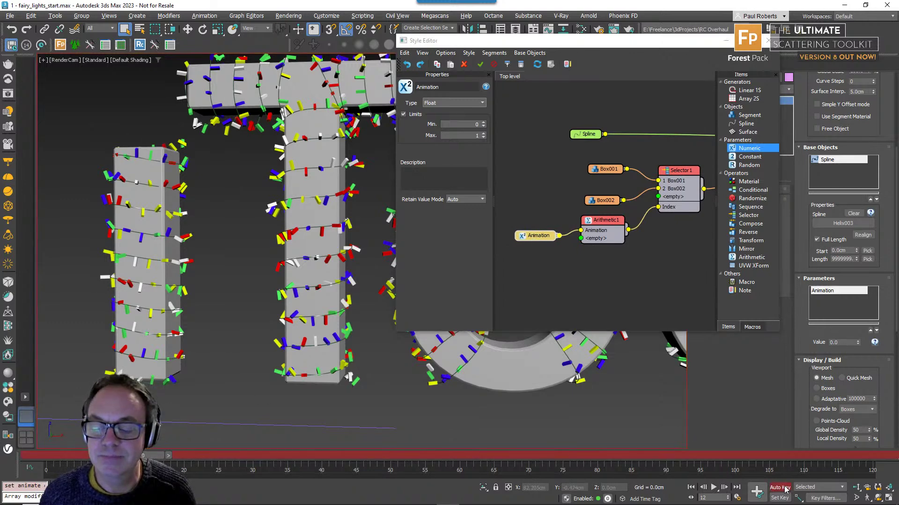
{"action": "left_click_drag", "start_coordinate": [494, 468], "coordinate": [736, 468]}
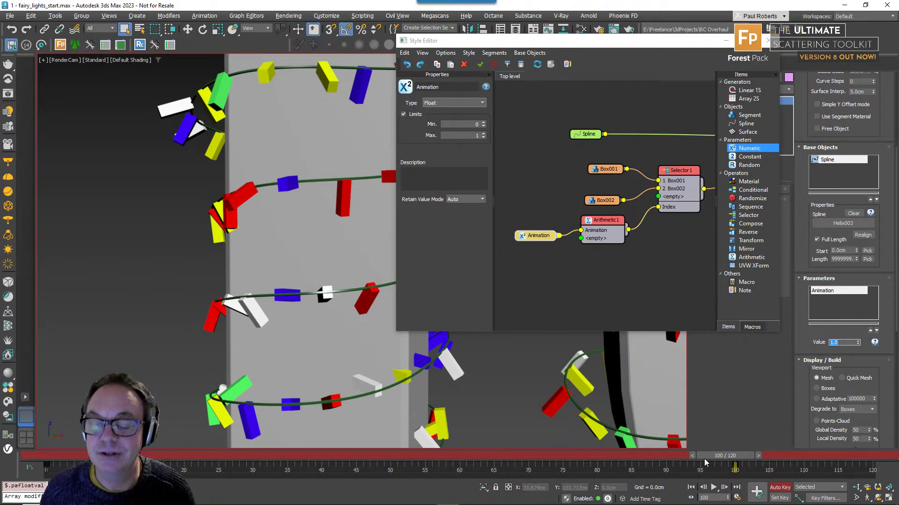
{"action": "left_click_drag", "start_coordinate": [684, 457], "coordinate": [45, 457]}
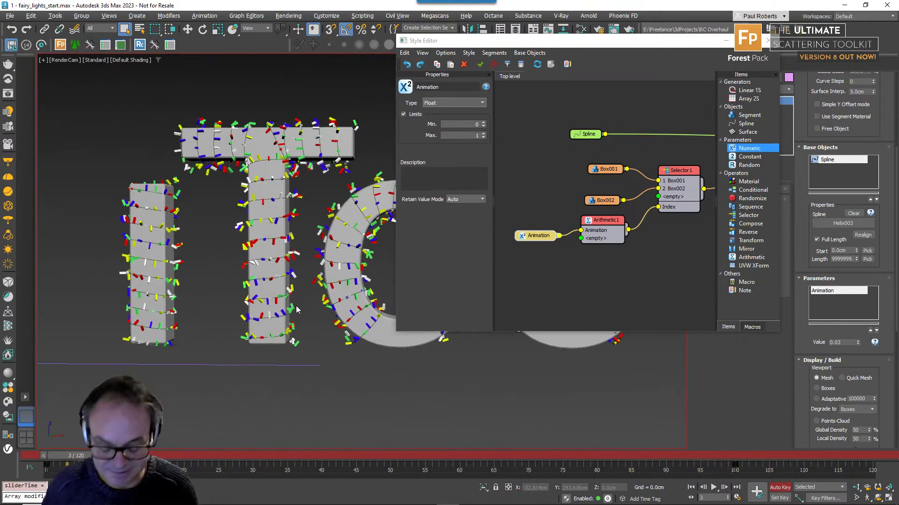
- Switch the viewport to Perspective and scrub the timeline to frame 14 to check the Animation value
{"action": "key", "text": "p"}
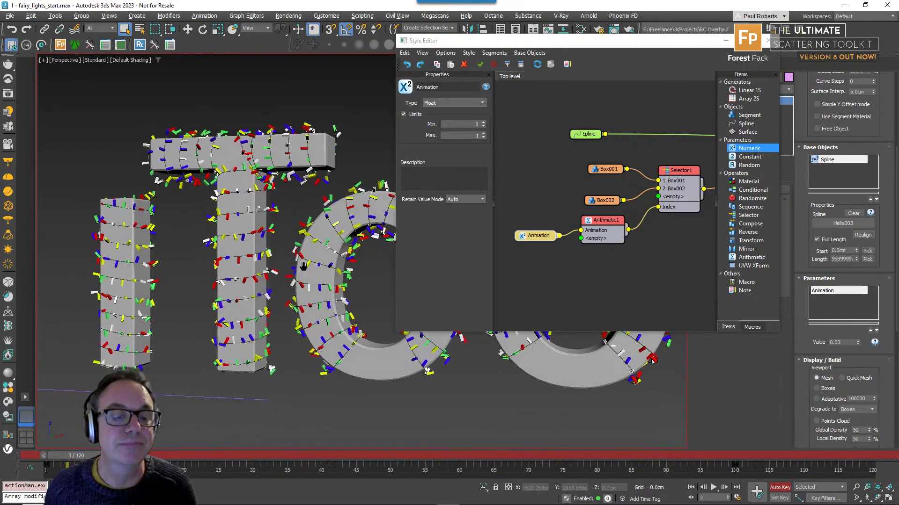
{"action": "mouse_move", "coordinate": [86, 457]}
{"action": "left_mouse_down"}
{"action": "mouse_move", "coordinate": [581, 457]}
{"action": "mouse_move", "coordinate": [71, 457]}
{"action": "left_mouse_up"}
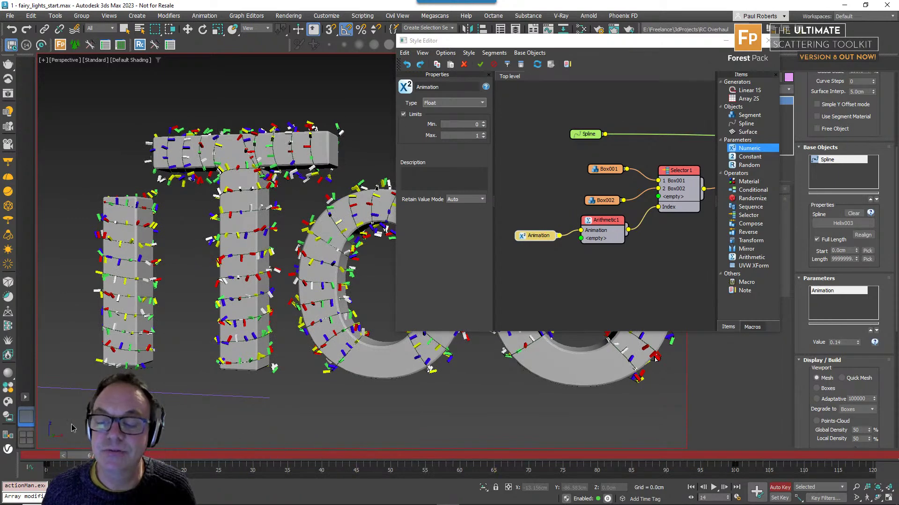
- Open the Arithmetic operator's expression for editing and begin it with return
{"action": "left_click", "coordinate": [601, 230]}
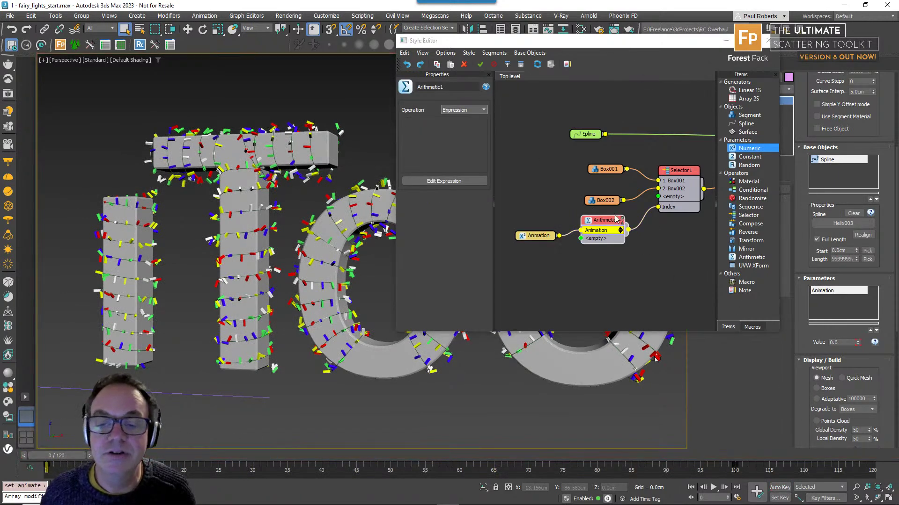
{"action": "left_click", "coordinate": [480, 182]}
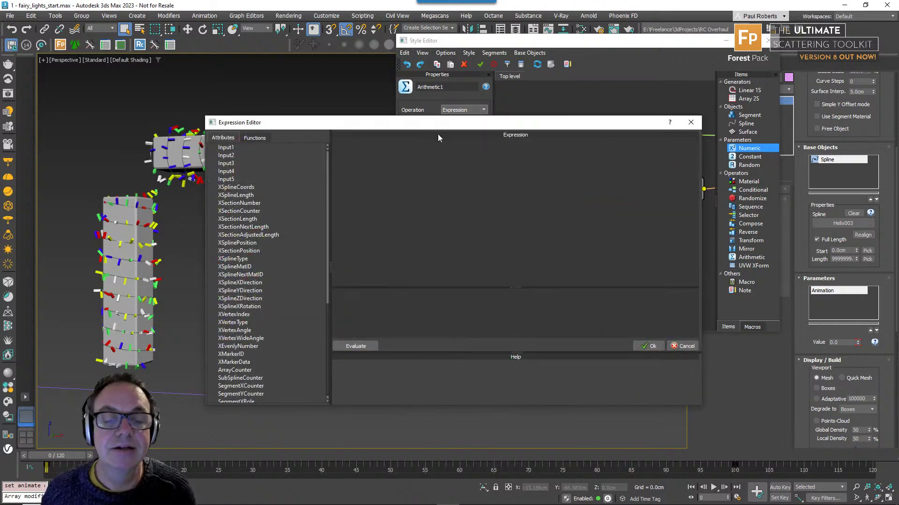
{"action": "left_click_drag", "start_coordinate": [433, 122], "coordinate": [611, 60]}
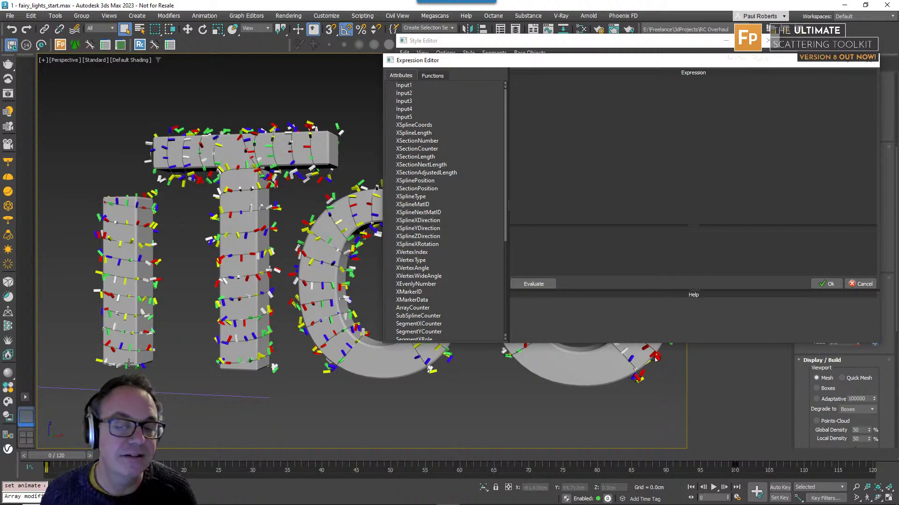
{"action": "left_click_drag", "start_coordinate": [547, 64], "coordinate": [448, 52]}
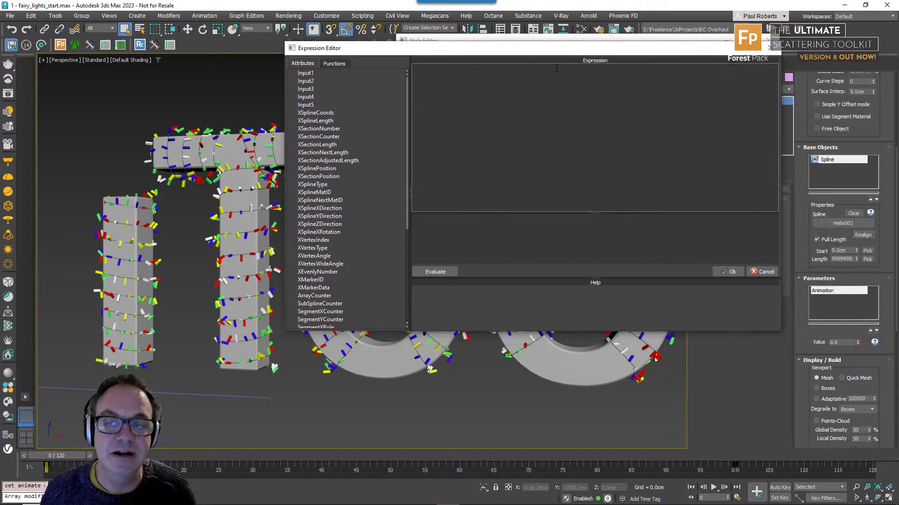
{"action": "left_click_drag", "start_coordinate": [548, 52], "coordinate": [564, 43]}
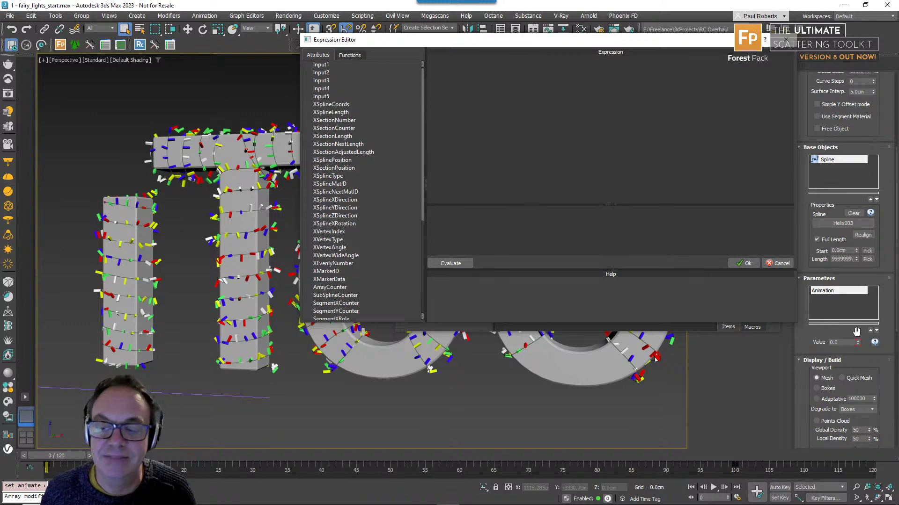
{"action": "left_click", "coordinate": [537, 113]}
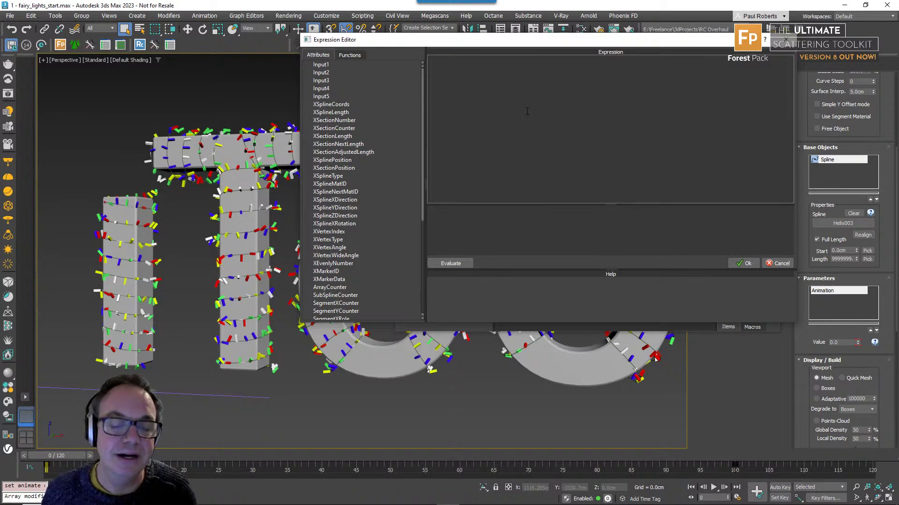
{"action": "left_click", "coordinate": [491, 116]}
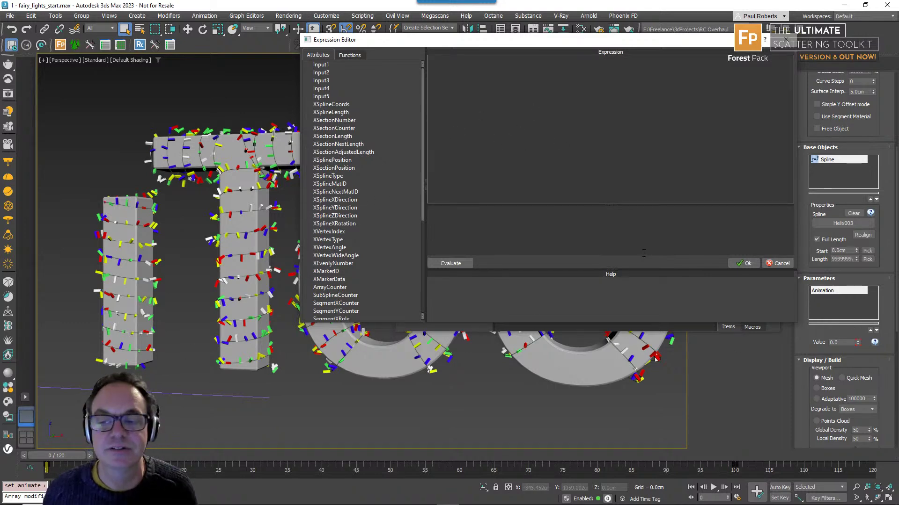
{"action": "type", "text": "retu"}
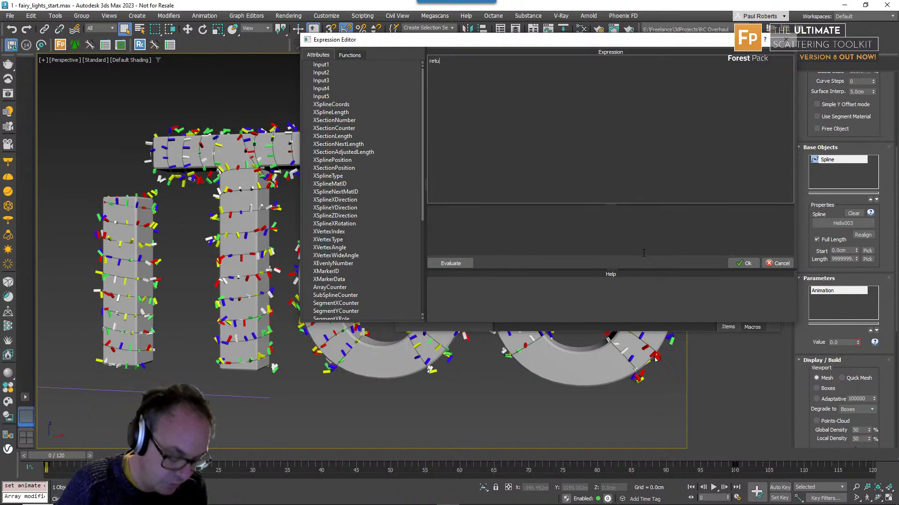
{"action": "type", "text": "rn"}
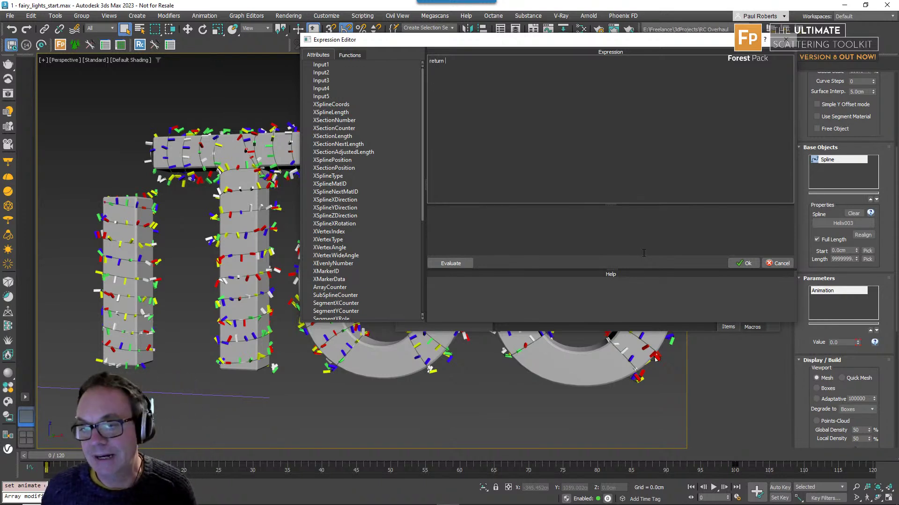
- Complete the expression as return if(XSplinePosition > Input1, 2,1); and accept it
{"action": "left_click", "coordinate": [423, 184]}
{"action": "mouse_move", "coordinate": [423, 184]}
{"action": "left_mouse_down"}
{"action": "mouse_move", "coordinate": [431, 277]}
{"action": "mouse_move", "coordinate": [424, 178]}
{"action": "left_mouse_up"}
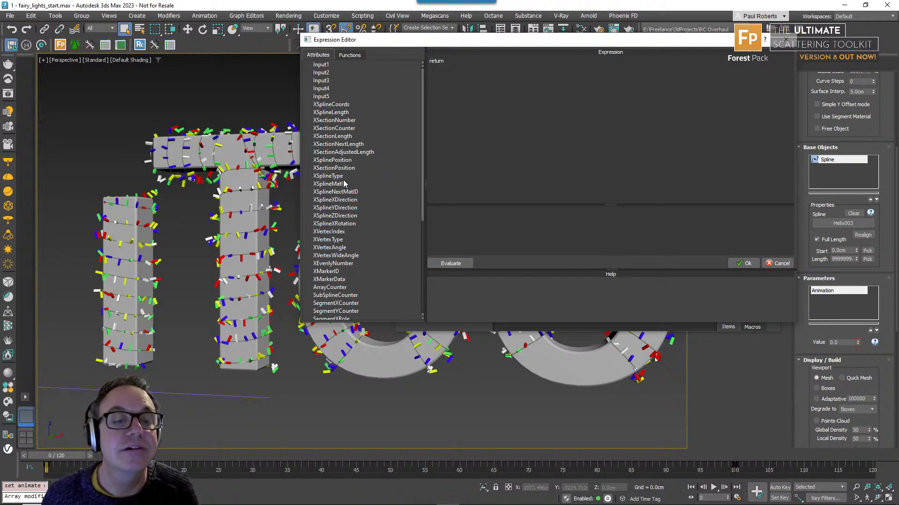
{"action": "left_click", "coordinate": [343, 159]}
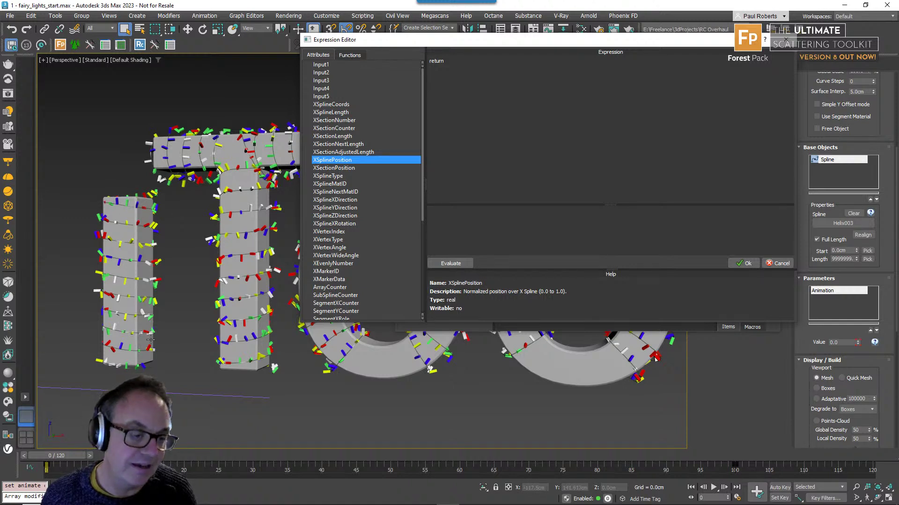
{"action": "left_click", "coordinate": [486, 71]}
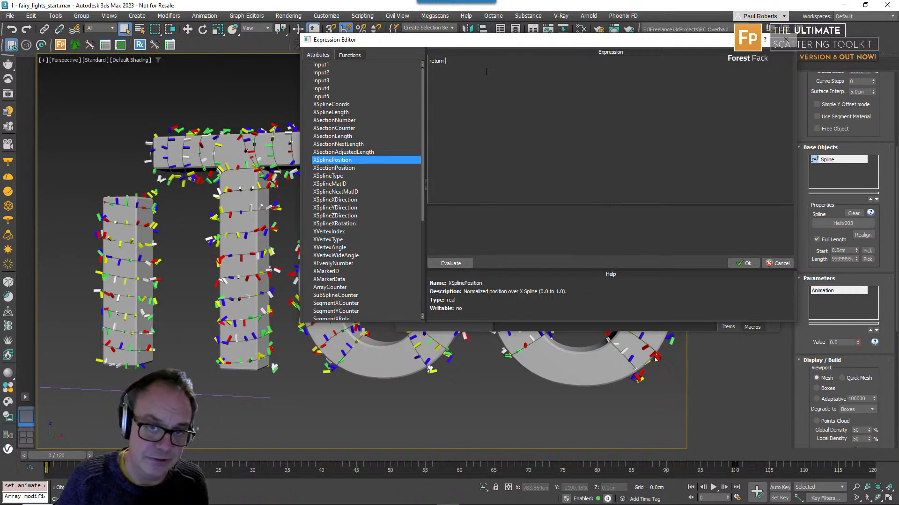
{"action": "type", "text": "if("}
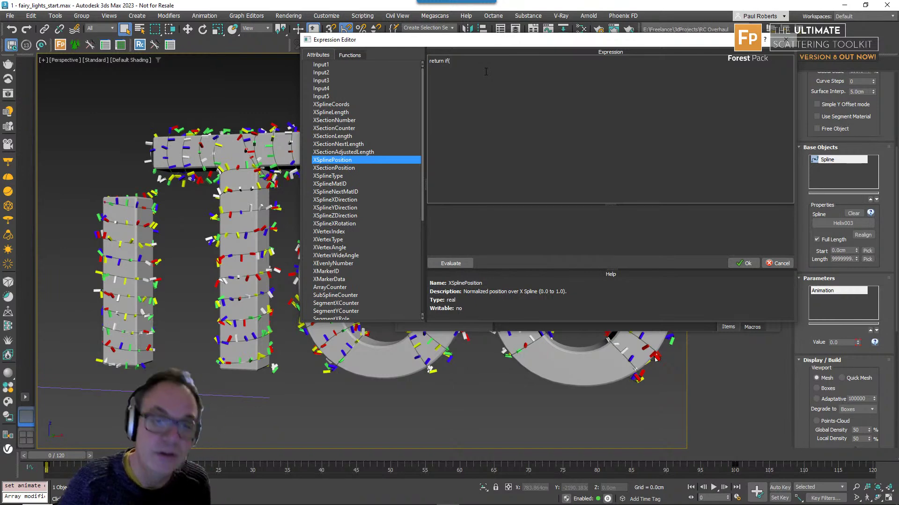
{"action": "double_click", "coordinate": [353, 161]}
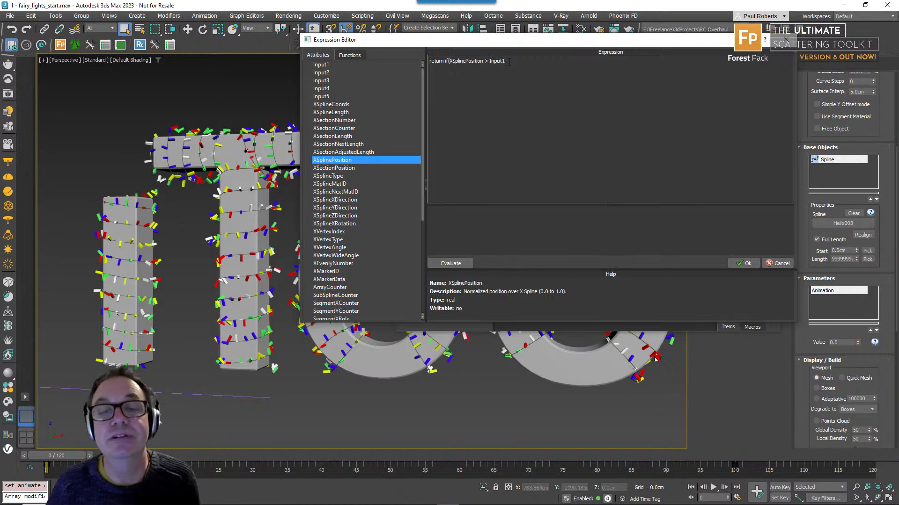
{"action": "type", "text": ", 2,"}
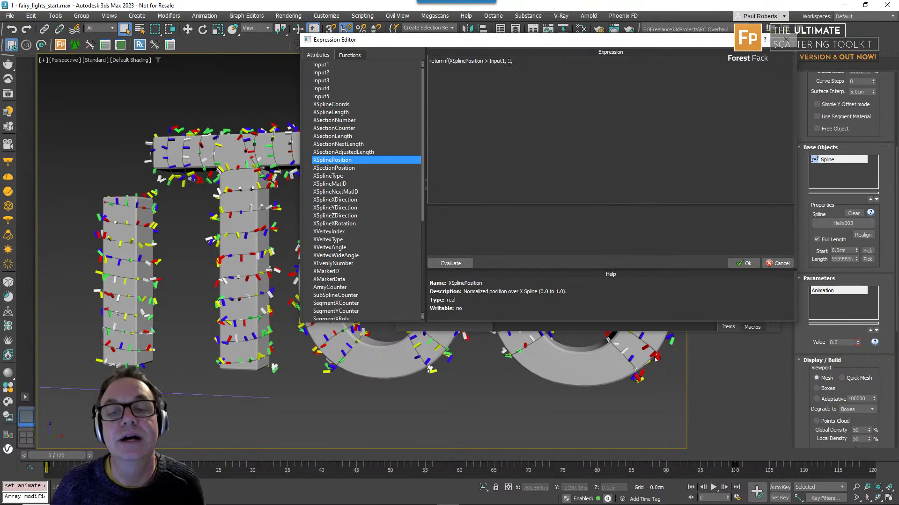
{"action": "type", "text": " 1)"}
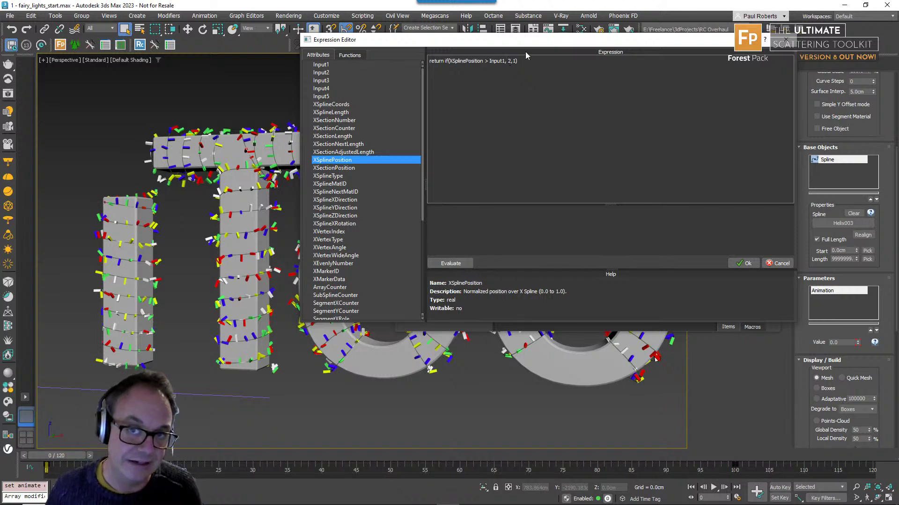
{"action": "type", "text": ";"}
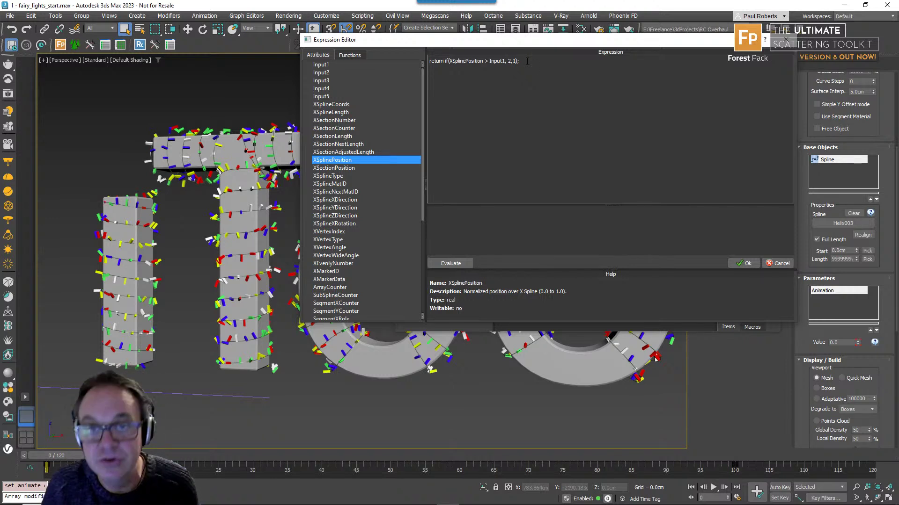
{"action": "left_click", "coordinate": [746, 264]}
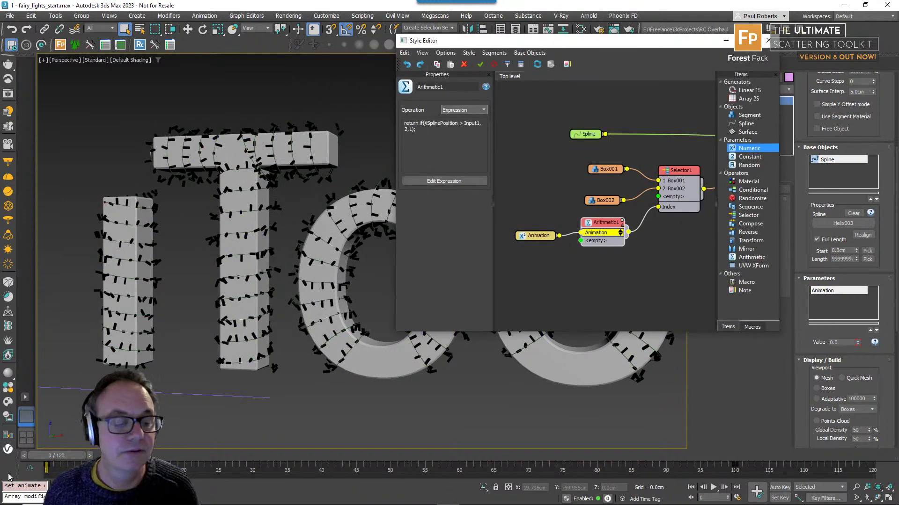
- Scrub the timeline to preview the bulbs switching along the letters, ending on frame 49
{"action": "mouse_move", "coordinate": [57, 457]}
{"action": "left_mouse_down"}
{"action": "mouse_move", "coordinate": [314, 466]}
{"action": "mouse_move", "coordinate": [674, 451]}
{"action": "mouse_move", "coordinate": [71, 455]}
{"action": "left_mouse_up"}
{"action": "left_click_drag", "start_coordinate": [217, 462], "coordinate": [391, 455]}
{"action": "left_click_drag", "start_coordinate": [474, 456], "coordinate": [384, 456]}
- Set the Spline node's object to Line001, the straight line beneath the letters
{"action": "middle_click_drag", "start_coordinate": [192, 364], "coordinate": [403, 388]}
{"action": "scroll", "coordinate": [409, 380], "scroll_direction": "down", "scroll_amount": 3}
{"action": "middle_click_drag", "start_coordinate": [597, 167], "coordinate": [567, 167]}
{"action": "left_click", "coordinate": [566, 131]}
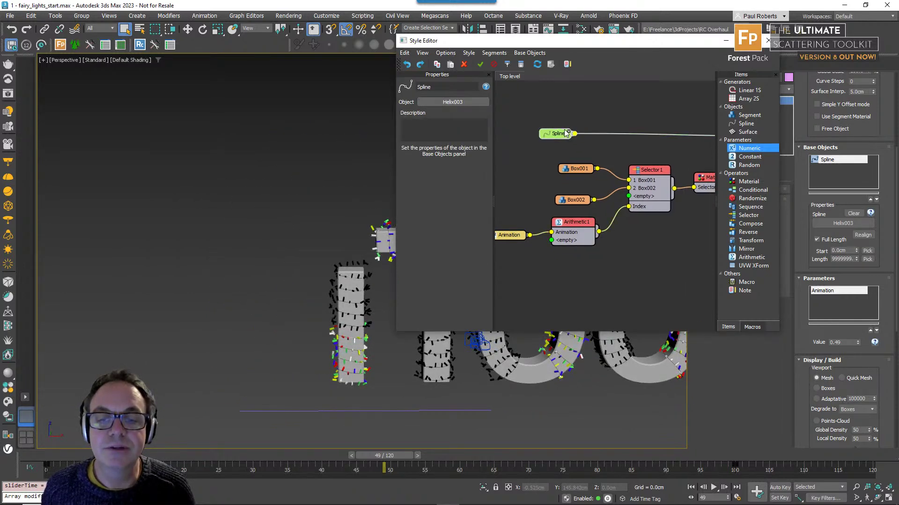
{"action": "left_click", "coordinate": [375, 411]}
{"action": "scroll", "coordinate": [369, 407], "scroll_direction": "up", "scroll_amount": 5}
{"action": "middle_click_drag", "start_coordinate": [363, 410], "coordinate": [365, 407]}
{"action": "left_click_drag", "start_coordinate": [612, 40], "coordinate": [366, 47]}
{"action": "scroll", "coordinate": [375, 240], "scroll_direction": "down", "scroll_amount": 3}
{"action": "middle_click_drag", "start_coordinate": [321, 196], "coordinate": [322, 197]}
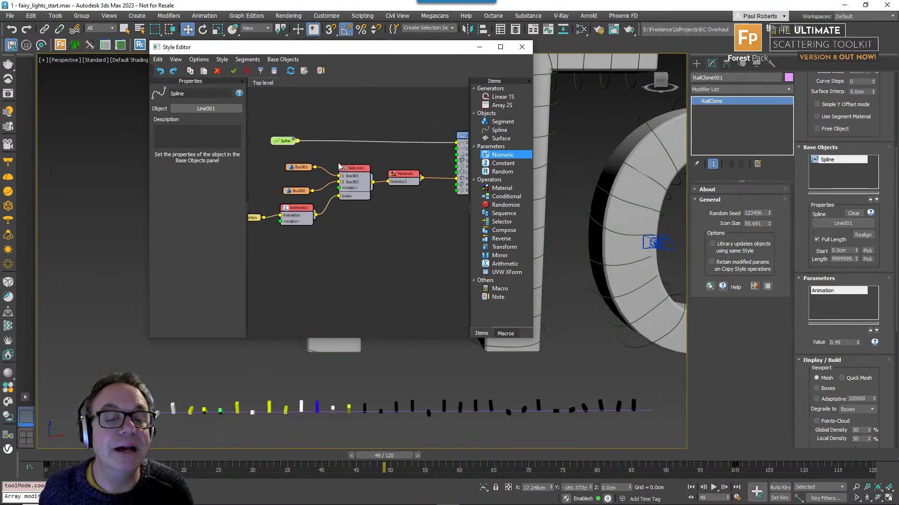
- Rearrange the nodes, wire Box001 directly into the Material operator to bypass the Selector, and return to frame 0
{"action": "left_click_drag", "start_coordinate": [388, 183], "coordinate": [408, 169]}
{"action": "left_click_drag", "start_coordinate": [351, 168], "coordinate": [341, 184]}
{"action": "left_click_drag", "start_coordinate": [353, 250], "coordinate": [257, 192]}
{"action": "left_click_drag", "start_coordinate": [338, 184], "coordinate": [279, 162]}
{"action": "middle_click_drag", "start_coordinate": [331, 190], "coordinate": [337, 192]}
{"action": "scroll", "coordinate": [416, 174], "scroll_direction": "up", "scroll_amount": 1}
{"action": "left_click_drag", "start_coordinate": [417, 171], "coordinate": [414, 174]}
{"action": "left_click_drag", "start_coordinate": [259, 166], "coordinate": [256, 166]}
{"action": "left_click_drag", "start_coordinate": [368, 460], "coordinate": [300, 455]}
{"action": "left_click_drag", "start_coordinate": [65, 454], "coordinate": [37, 450]}
- Export the Material operator's From and To parameters as node inputs
{"action": "middle_click_drag", "start_coordinate": [336, 199], "coordinate": [345, 200]}
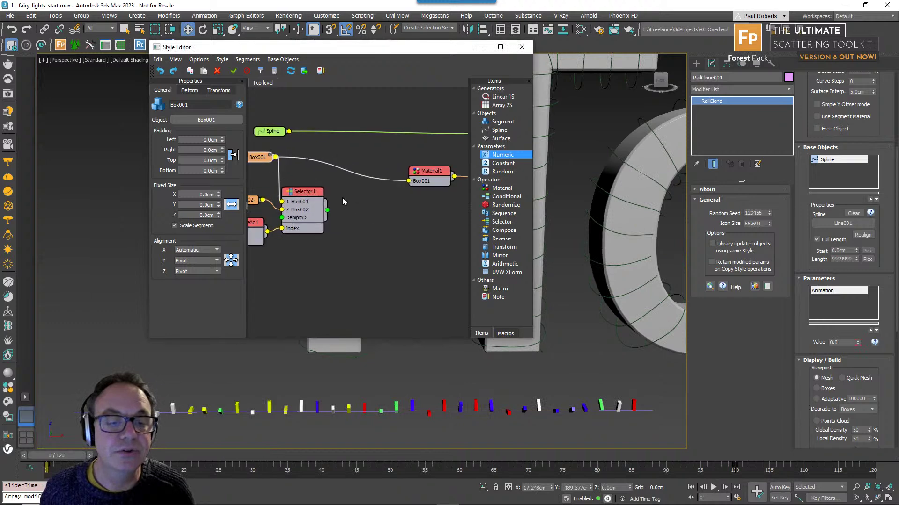
{"action": "scroll", "coordinate": [345, 203], "scroll_direction": "up", "scroll_amount": 3}
{"action": "left_click", "coordinate": [338, 184]}
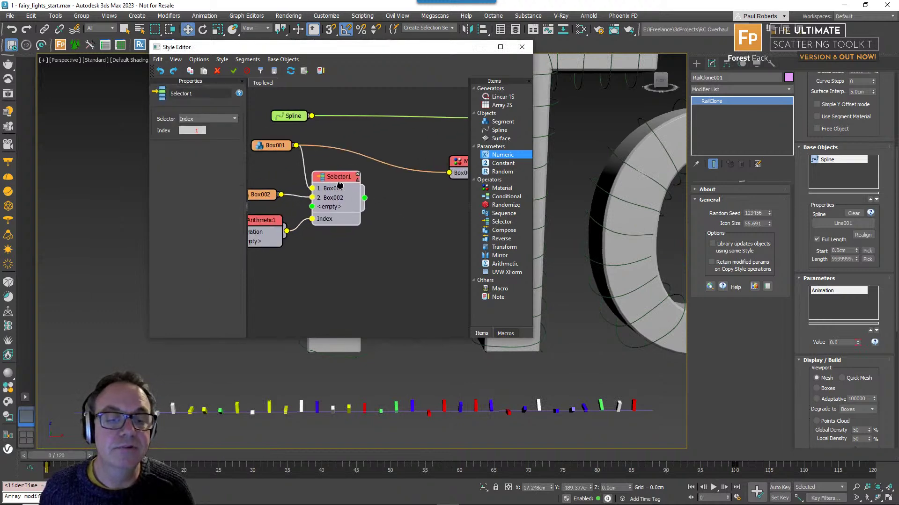
{"action": "scroll", "coordinate": [339, 185], "scroll_direction": "down", "scroll_amount": 3}
{"action": "left_click", "coordinate": [426, 174]}
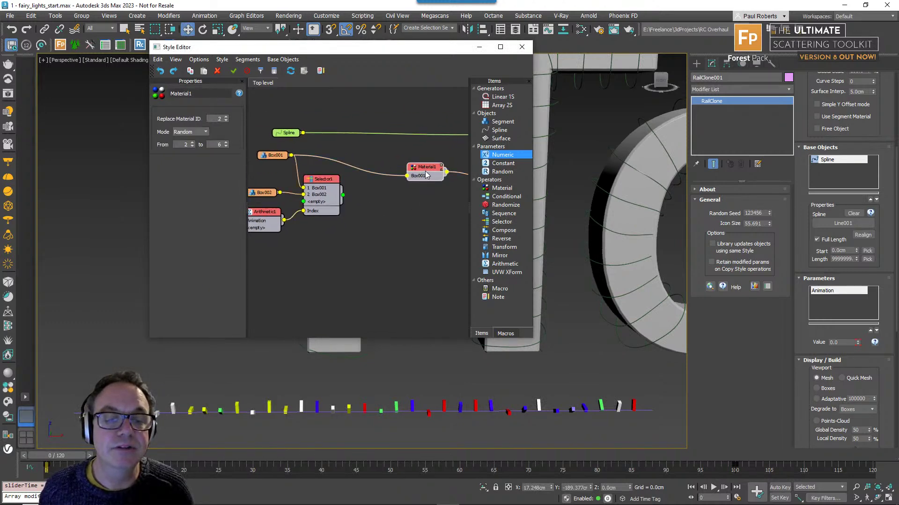
{"action": "left_click_drag", "start_coordinate": [425, 175], "coordinate": [418, 171]}
{"action": "right_click", "coordinate": [426, 171]}
{"action": "left_click", "coordinate": [426, 171]}
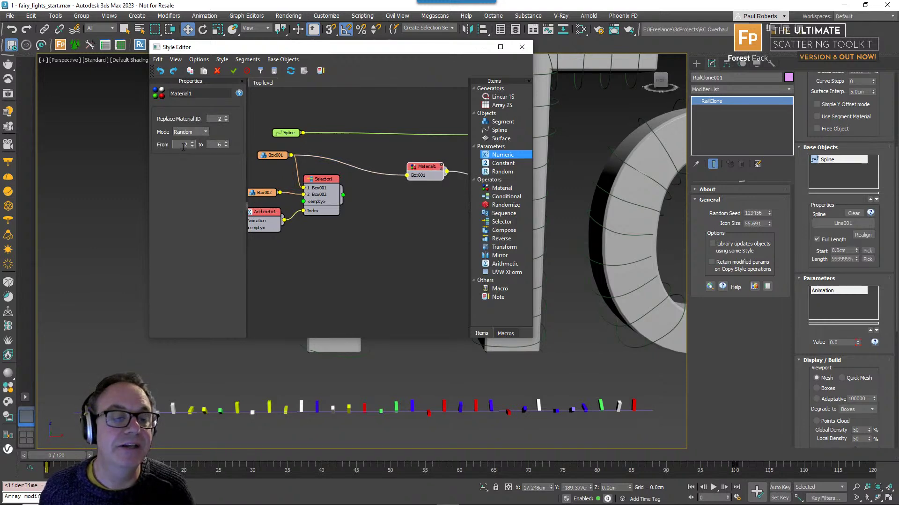
{"action": "right_click", "coordinate": [424, 172]}
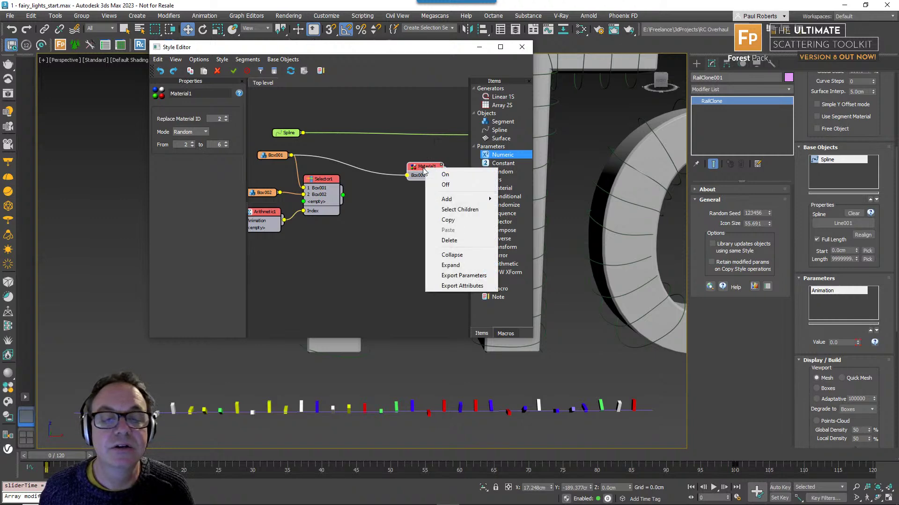
{"action": "left_click", "coordinate": [463, 276]}
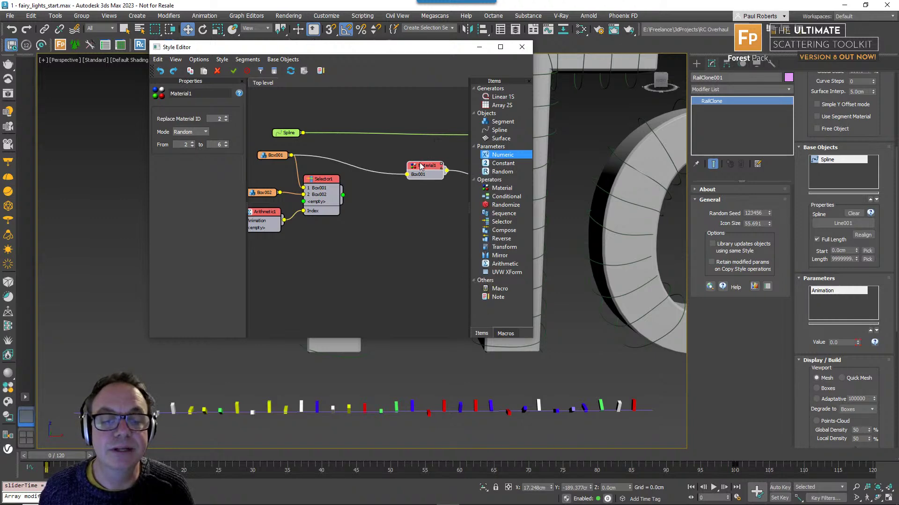
{"action": "right_click", "coordinate": [418, 164]}
{"action": "left_click", "coordinate": [463, 272]}
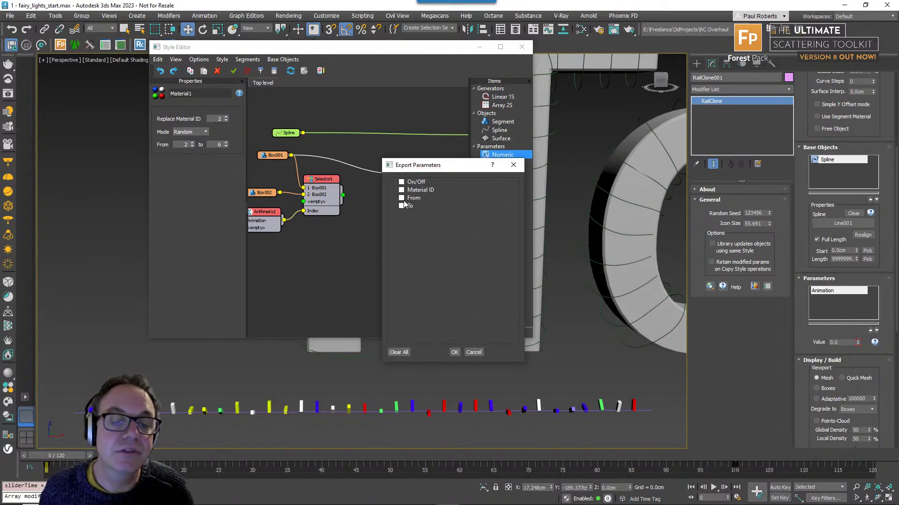
{"action": "left_click", "coordinate": [454, 353]}
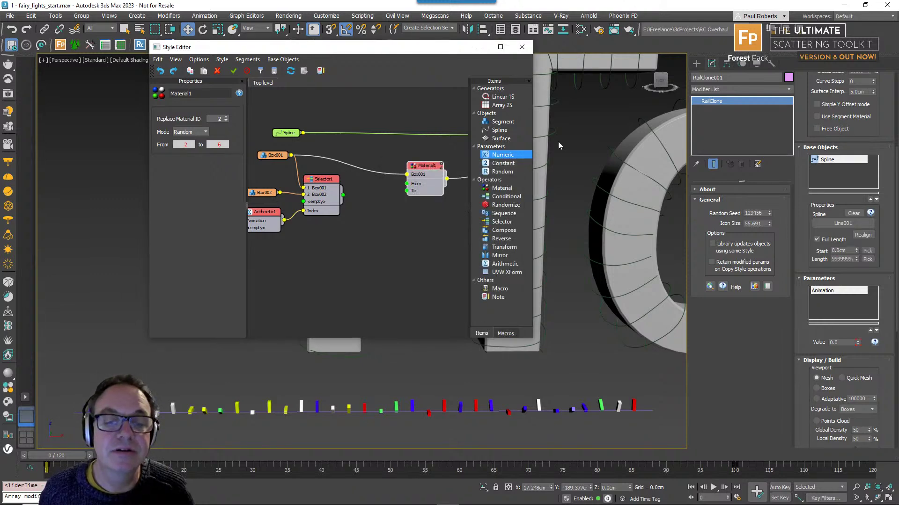
- Add a Random parameter node with an integer range from 2 to 6 below the Selector
{"action": "left_click_drag", "start_coordinate": [503, 171], "coordinate": [348, 237]}
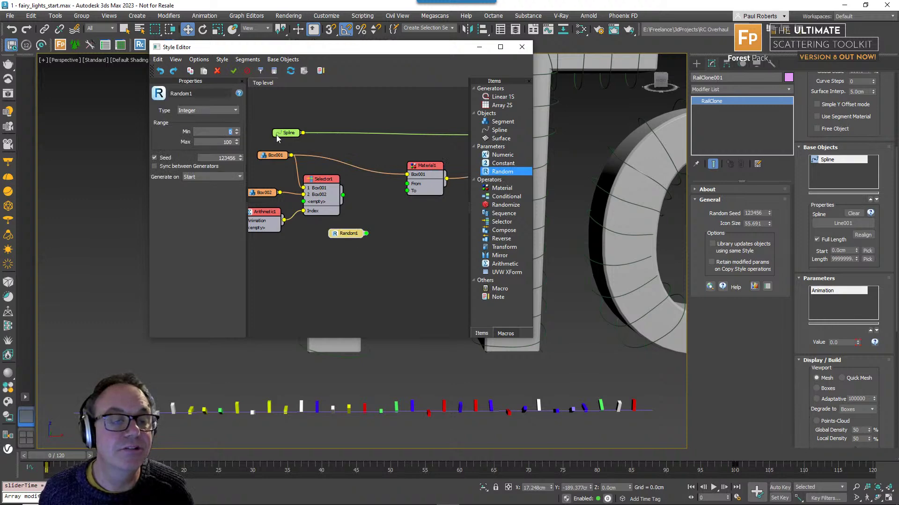
{"action": "type", "text": "2"}
{"action": "key", "text": "Tab"}
{"action": "type", "text": "6"}
{"action": "key", "text": "Return"}
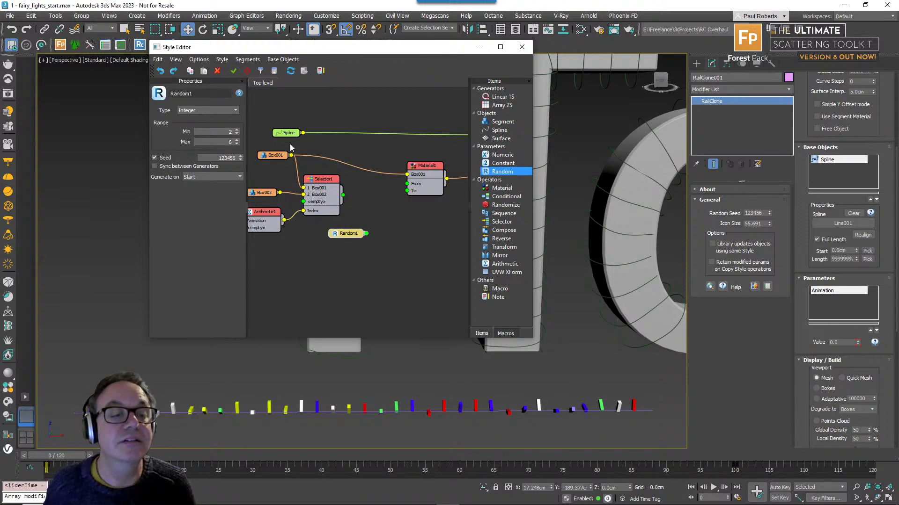
- Wire the Random node into the Material operator's From input and set it to generate on Segment
{"action": "left_click_drag", "start_coordinate": [406, 186], "coordinate": [414, 188]}
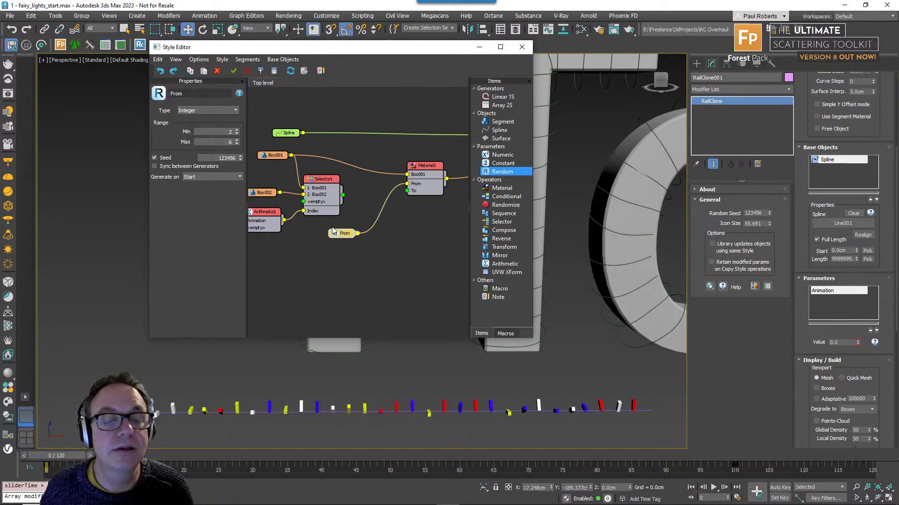
{"action": "left_click", "coordinate": [213, 176]}
{"action": "left_click", "coordinate": [202, 187]}
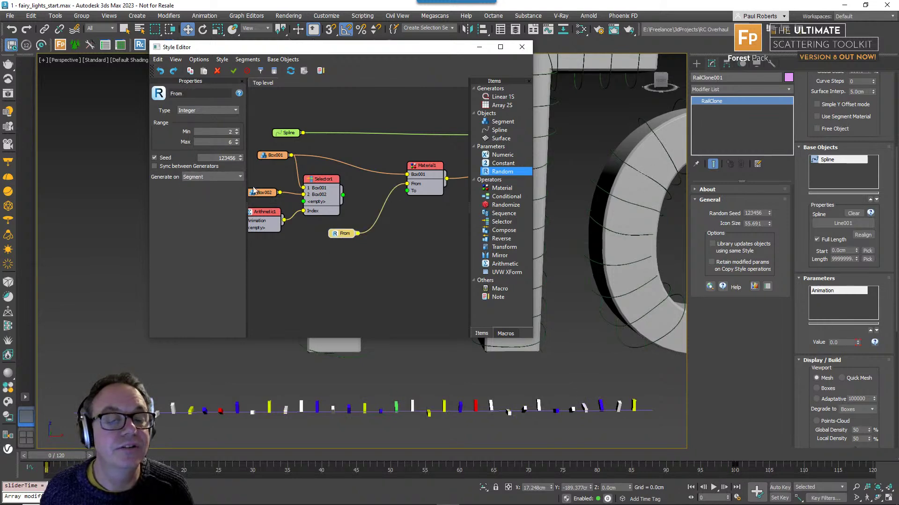
- Add a second Random parameter node below the From node with an integer range from 2 to 6
{"action": "left_click_drag", "start_coordinate": [501, 174], "coordinate": [344, 247]}
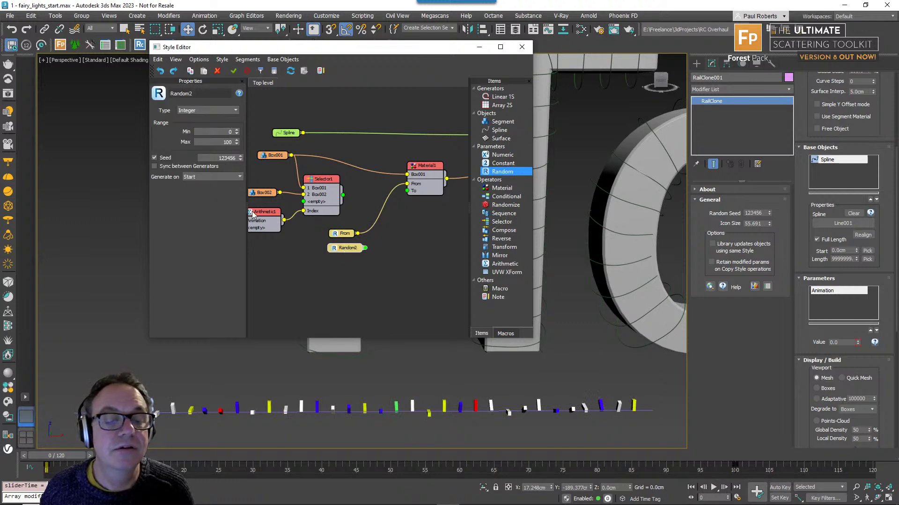
{"action": "double_click", "coordinate": [230, 132]}
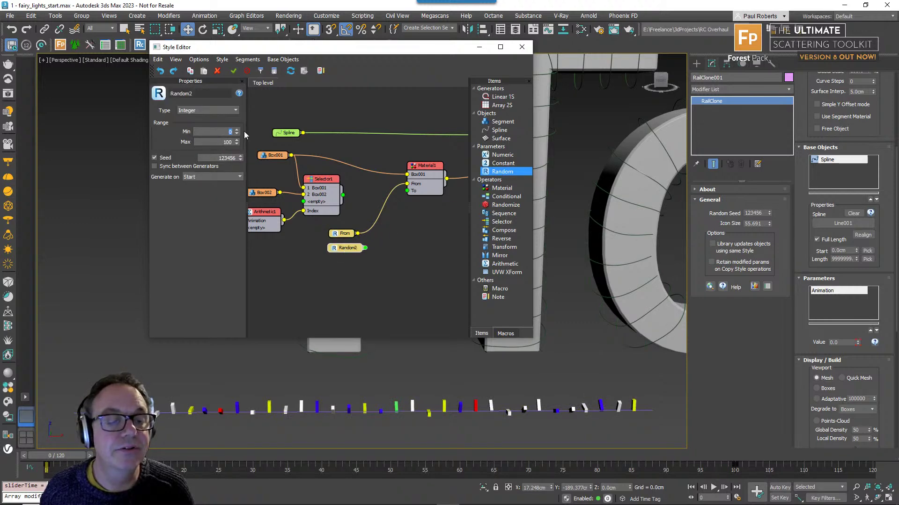
{"action": "type", "text": "2"}
{"action": "key", "text": "Tab"}
{"action": "type", "text": "6"}
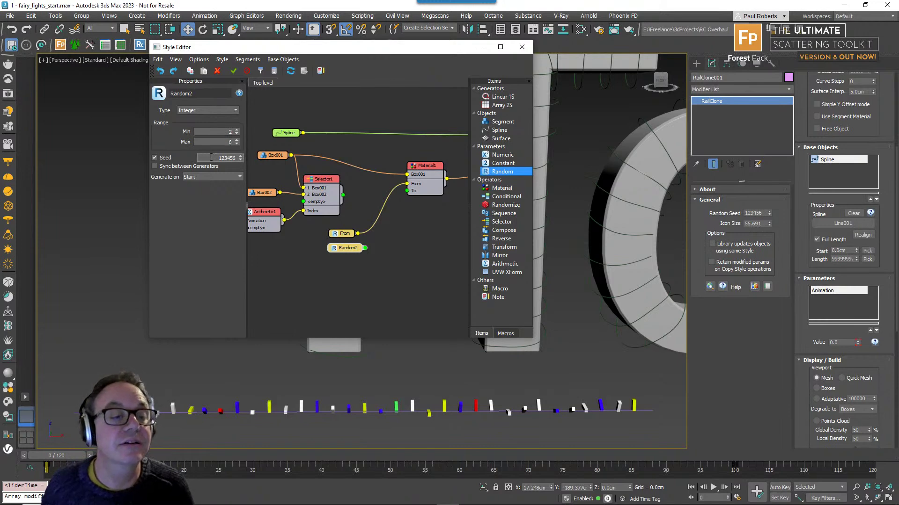
- Set the new Random node to generate on Segment and wire it into the Material operator's To input
{"action": "left_click", "coordinate": [206, 180]}
{"action": "left_click", "coordinate": [206, 193]}
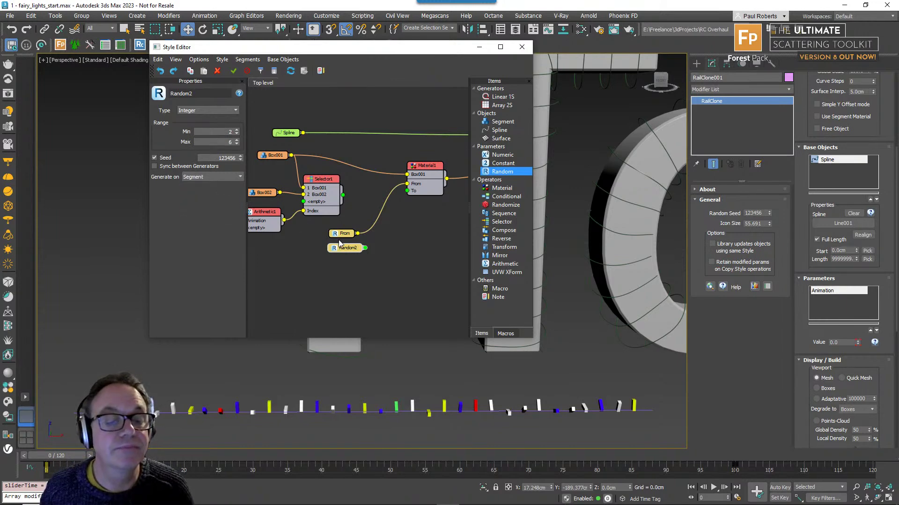
{"action": "left_click_drag", "start_coordinate": [396, 207], "coordinate": [407, 191]}
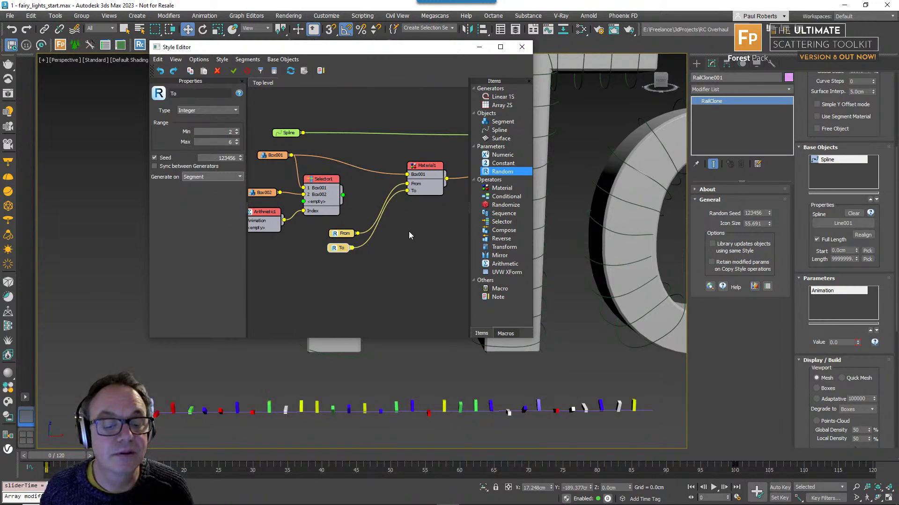
{"action": "middle_click_drag", "start_coordinate": [355, 239], "coordinate": [370, 235]}
{"action": "left_click_drag", "start_coordinate": [370, 226], "coordinate": [366, 225]}
- Move the timeline to frame 8 and raise the From Random node's seed to 123472
{"action": "left_click_drag", "start_coordinate": [56, 455], "coordinate": [109, 455]}
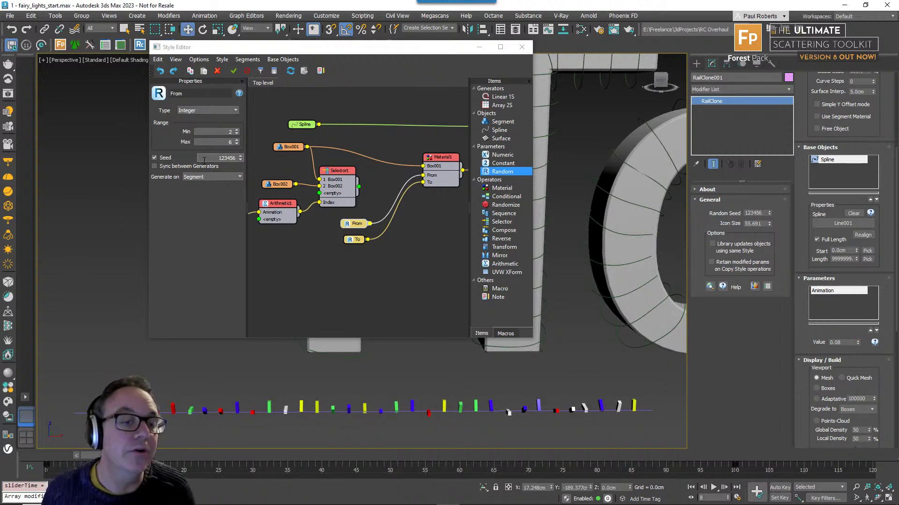
{"action": "left_click", "coordinate": [241, 157]}
{"action": "left_click", "coordinate": [241, 156]}
{"action": "left_click", "coordinate": [241, 156]}
{"action": "left_click", "coordinate": [241, 156]}
{"action": "left_click", "coordinate": [241, 157]}
{"action": "left_click", "coordinate": [241, 156]}
{"action": "left_click", "coordinate": [241, 156]}
{"action": "left_click", "coordinate": [241, 156]}
{"action": "left_click", "coordinate": [241, 156]}
{"action": "left_click", "coordinate": [241, 157]}
{"action": "left_click", "coordinate": [241, 156]}
{"action": "left_click", "coordinate": [241, 156]}
{"action": "left_click", "coordinate": [241, 156]}
- Export the Seed parameter of both the From and To Random nodes as node inputs
{"action": "right_click", "coordinate": [355, 224]}
{"action": "left_click", "coordinate": [397, 330]}
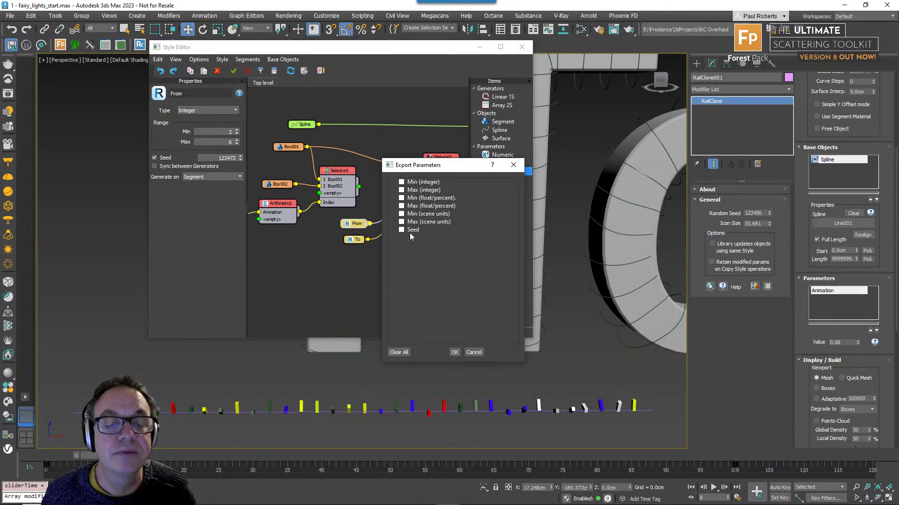
{"action": "left_click", "coordinate": [405, 231]}
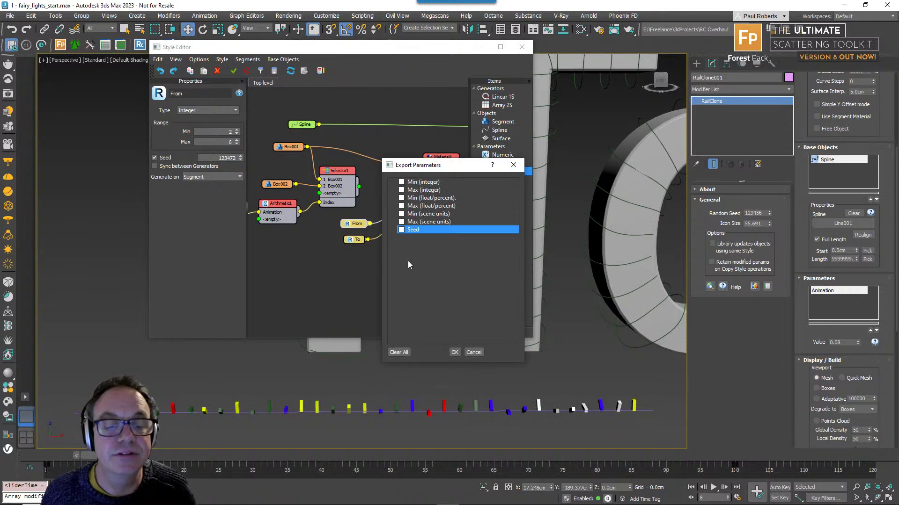
{"action": "left_click", "coordinate": [456, 353]}
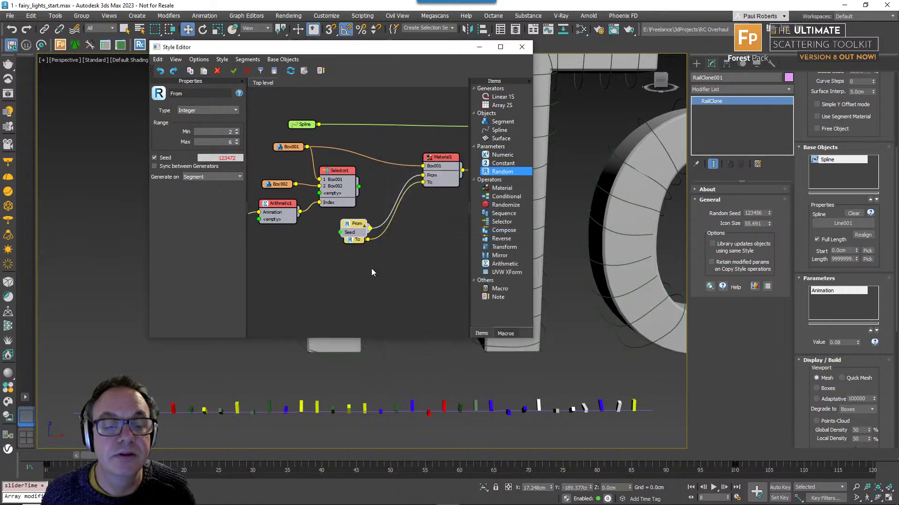
{"action": "right_click", "coordinate": [353, 240]}
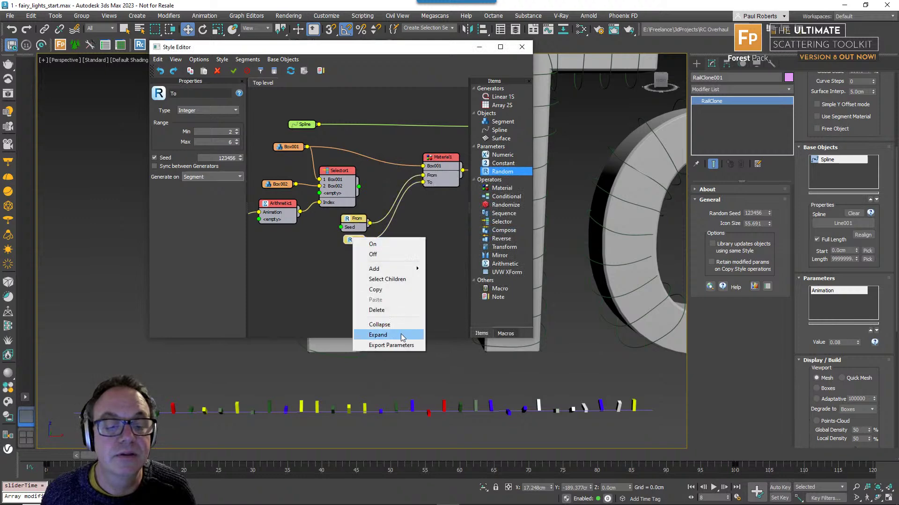
{"action": "left_click", "coordinate": [402, 346]}
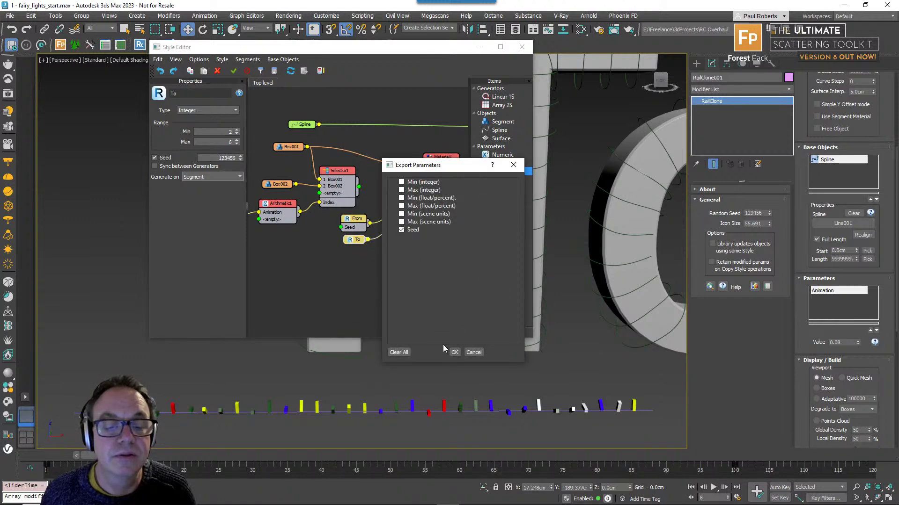
{"action": "left_click", "coordinate": [454, 352]}
{"action": "left_click", "coordinate": [380, 263]}
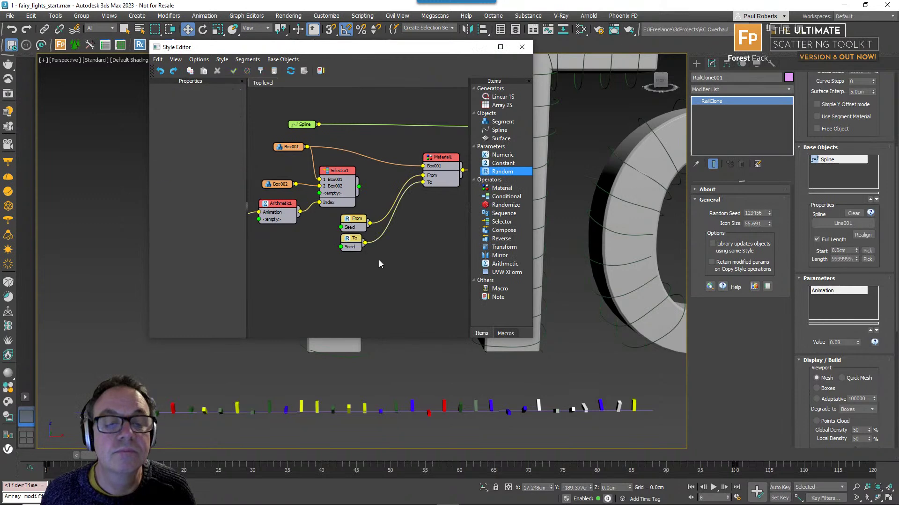
- Add an integer Numeric parameter node and wire it into the Seed inputs of both Random nodes
{"action": "left_click_drag", "start_coordinate": [504, 156], "coordinate": [311, 261]}
{"action": "left_click_drag", "start_coordinate": [343, 228], "coordinate": [341, 248]}
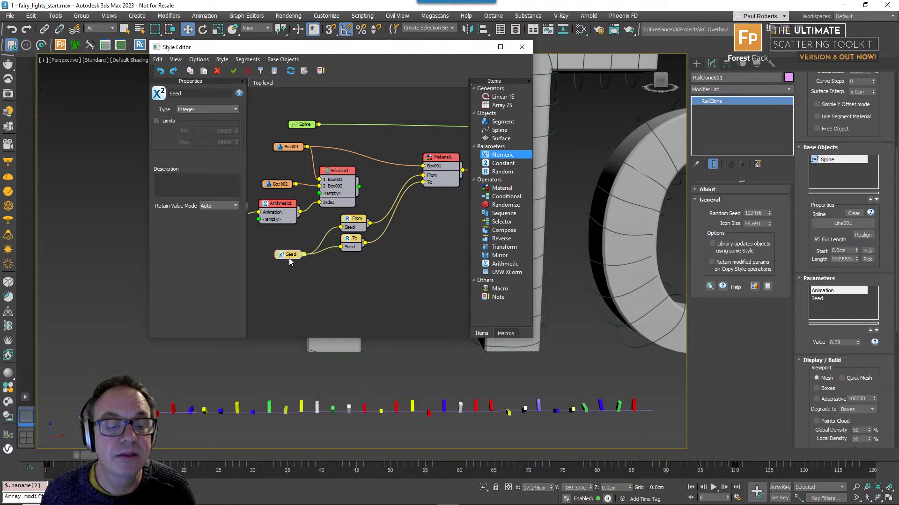
{"action": "left_click", "coordinate": [194, 112]}
{"action": "left_click", "coordinate": [186, 114]}
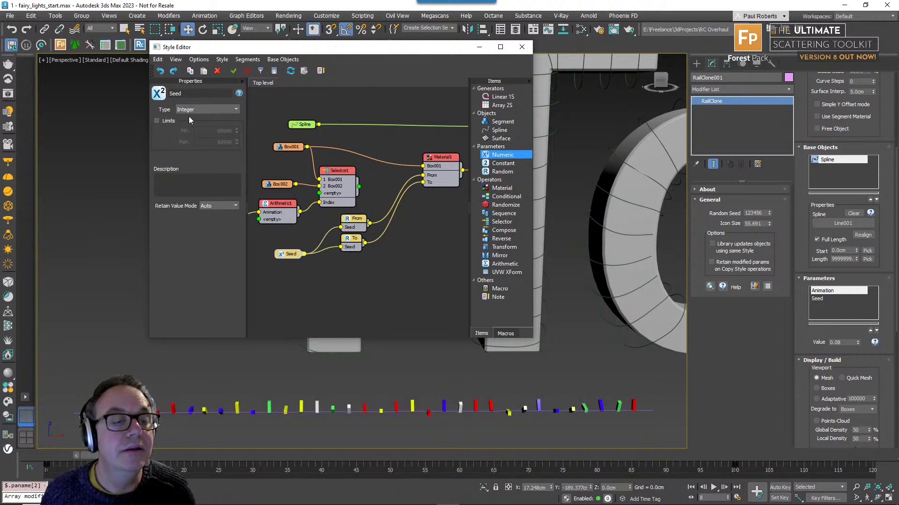
{"action": "left_click_drag", "start_coordinate": [286, 257], "coordinate": [286, 251]}
- Set the Seed parameter to 4, and key it to 20 at frame 100 with Auto Key on
{"action": "left_click", "coordinate": [110, 455]}
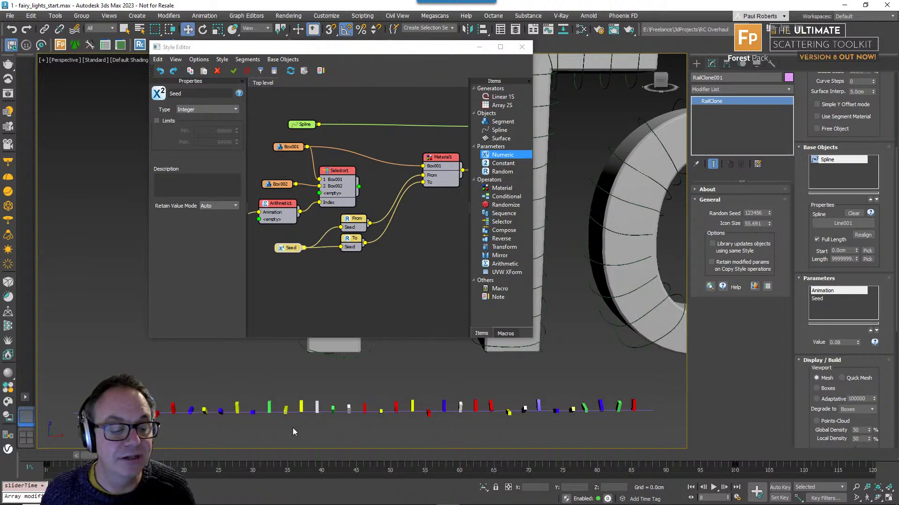
{"action": "mouse_move", "coordinate": [858, 343]}
{"action": "left_mouse_down"}
{"action": "mouse_move", "coordinate": [860, 329]}
{"action": "mouse_move", "coordinate": [859, 342]}
{"action": "left_mouse_up"}
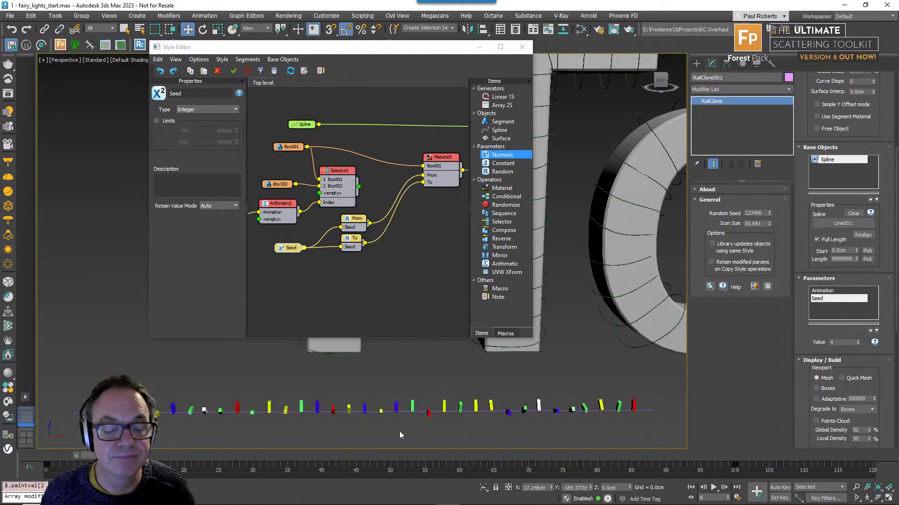
{"action": "left_click", "coordinate": [778, 487]}
{"action": "left_click_drag", "start_coordinate": [355, 460], "coordinate": [725, 457]}
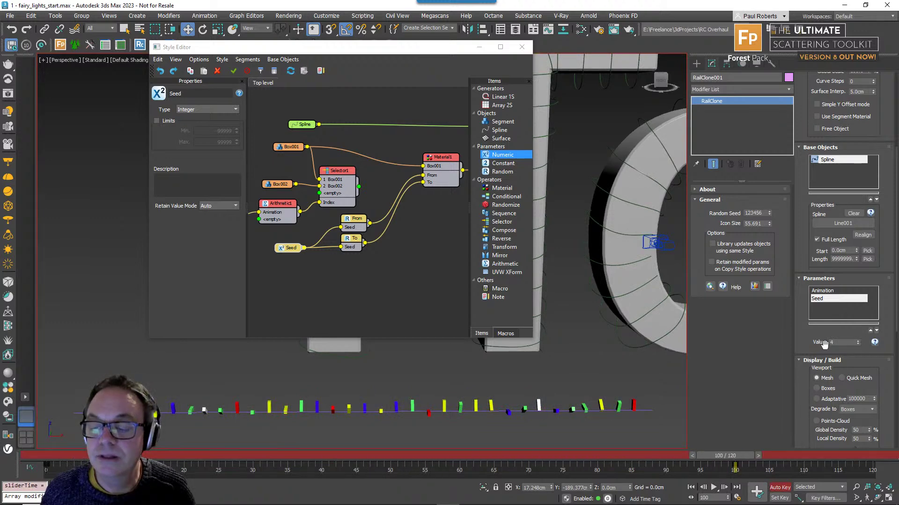
{"action": "type", "text": "20"}
{"action": "key", "text": "Return"}
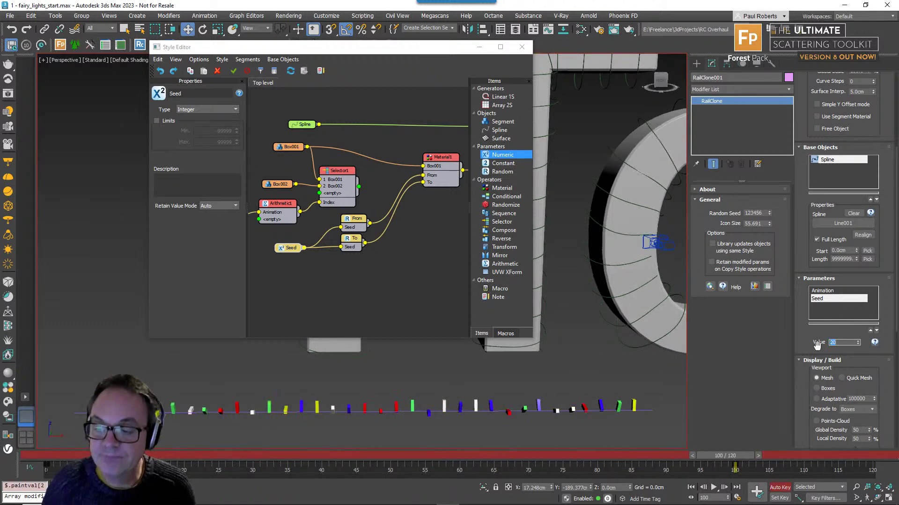
- Scrub the animation back to frame 2, close the Style Editor and turn Auto Key off
{"action": "left_click_drag", "start_coordinate": [746, 457], "coordinate": [88, 456]}
{"action": "middle_click_drag", "start_coordinate": [323, 218], "coordinate": [374, 210]}
{"action": "left_click", "coordinate": [374, 211]}
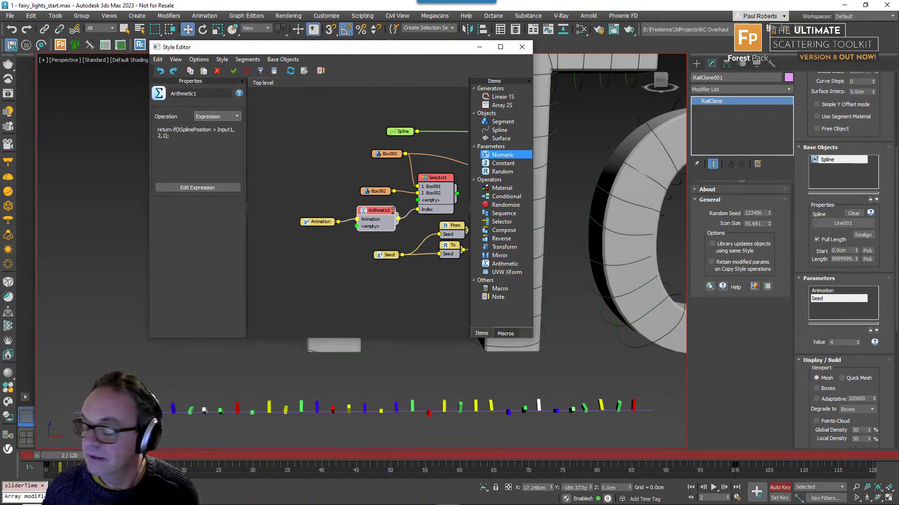
{"action": "left_click", "coordinate": [521, 47]}
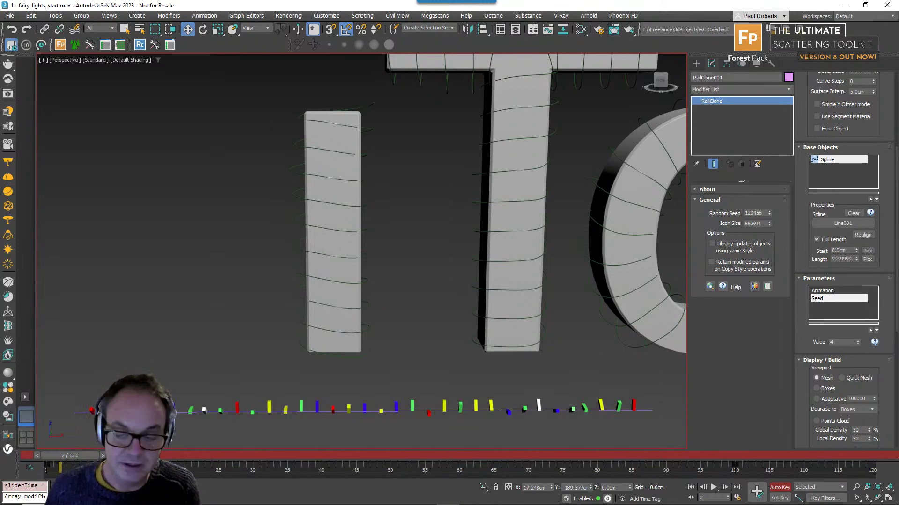
{"action": "left_click", "coordinate": [779, 488]}
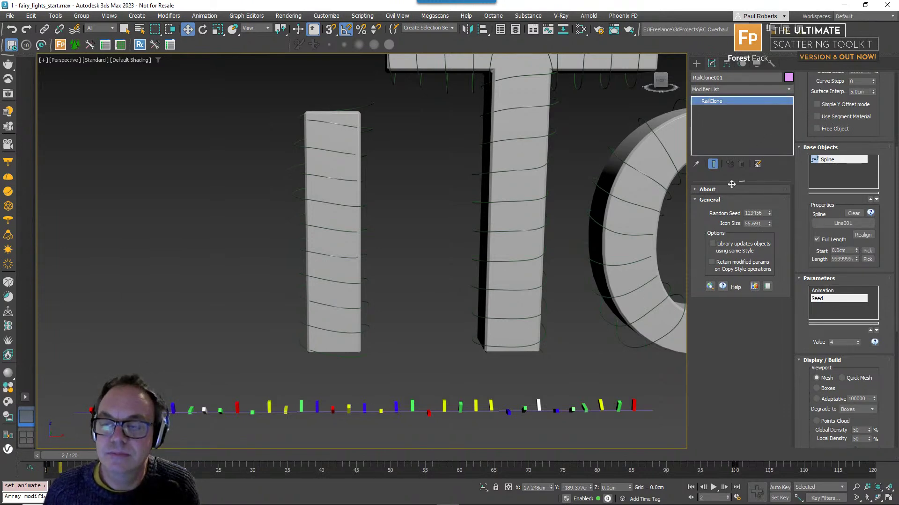
- Reopen the Style Editor and list the operations available for the Arithmetic operator
{"action": "scroll", "coordinate": [855, 183], "scroll_direction": "up", "scroll_amount": 5}
{"action": "left_click", "coordinate": [817, 126]}
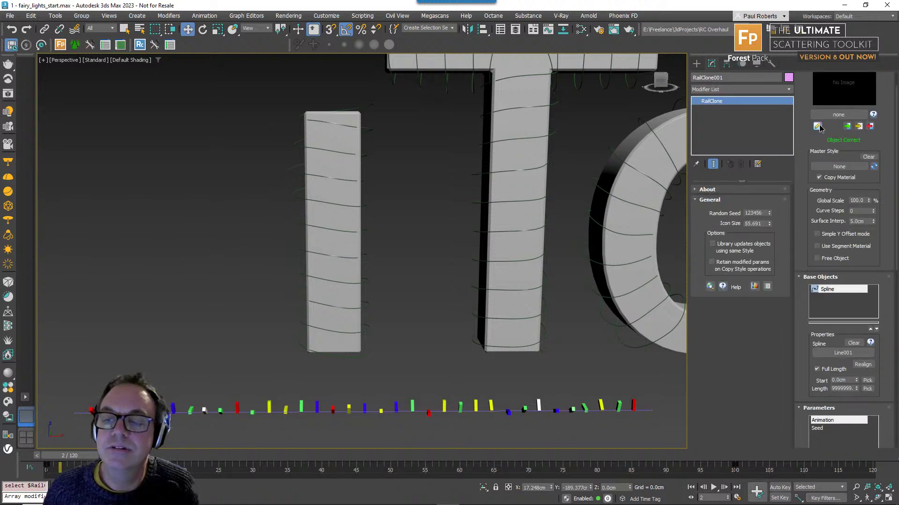
{"action": "middle_click_drag", "start_coordinate": [425, 234], "coordinate": [388, 268]}
{"action": "left_click_drag", "start_coordinate": [353, 209], "coordinate": [349, 209]}
{"action": "left_click", "coordinate": [217, 116]}
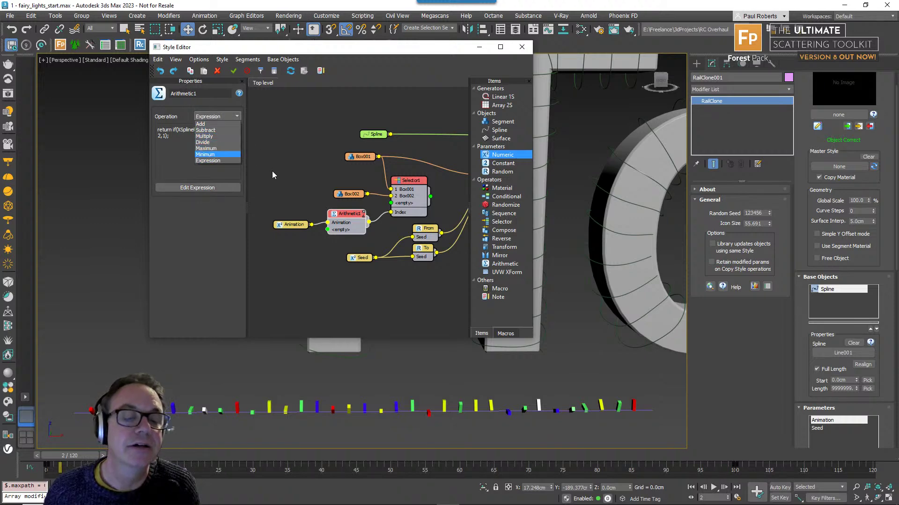
- Disconnect the Animation parameter from the Arithmetic operator and switch its operation to Add
{"action": "left_click_drag", "start_coordinate": [345, 212], "coordinate": [327, 231]}
{"action": "left_click", "coordinate": [218, 116]}
{"action": "left_click", "coordinate": [217, 124]}
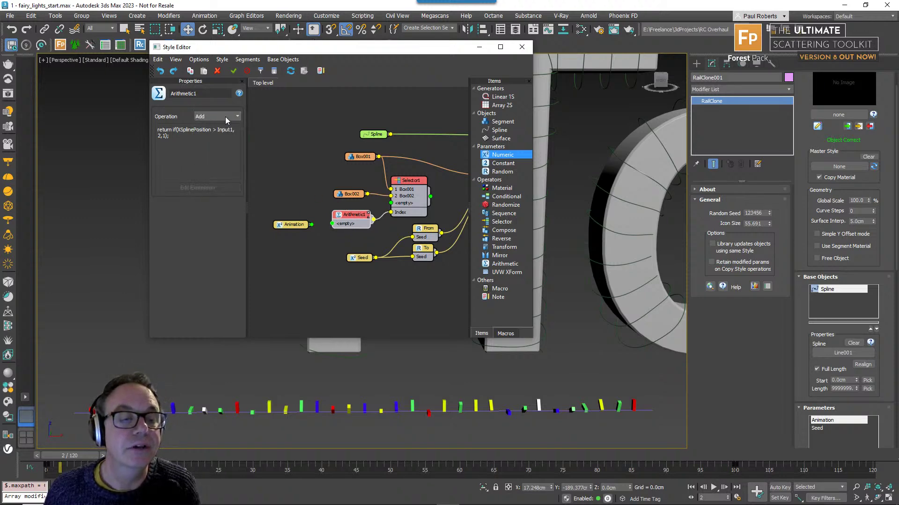
{"action": "mouse_move", "coordinate": [292, 227]}
{"action": "left_mouse_down"}
{"action": "mouse_move", "coordinate": [276, 227]}
{"action": "mouse_move", "coordinate": [298, 209]}
{"action": "mouse_move", "coordinate": [278, 217]}
{"action": "left_mouse_up"}
{"action": "middle_click_drag", "start_coordinate": [278, 216], "coordinate": [299, 214]}
{"action": "left_click_drag", "start_coordinate": [300, 215], "coordinate": [301, 210]}
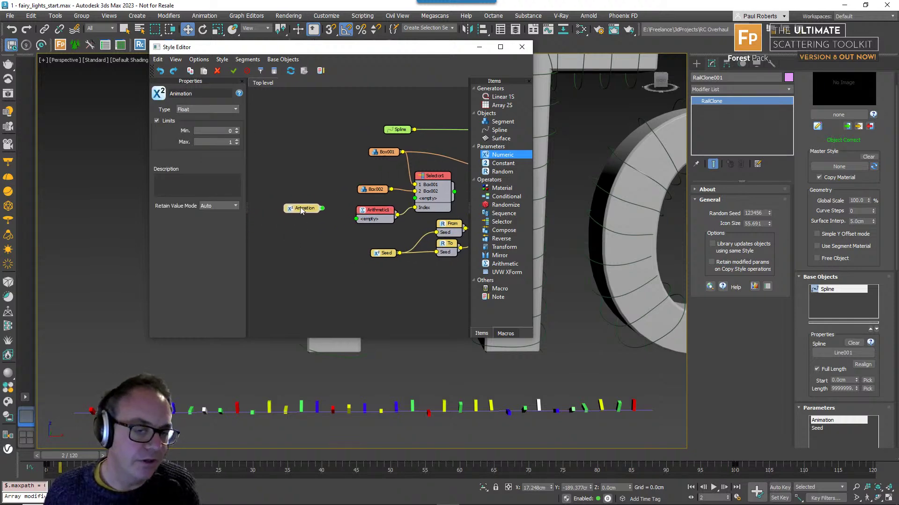
- Try a Constant parameter node as the Arithmetic operator's input, and delete the node again
{"action": "left_click_drag", "start_coordinate": [500, 164], "coordinate": [279, 248]}
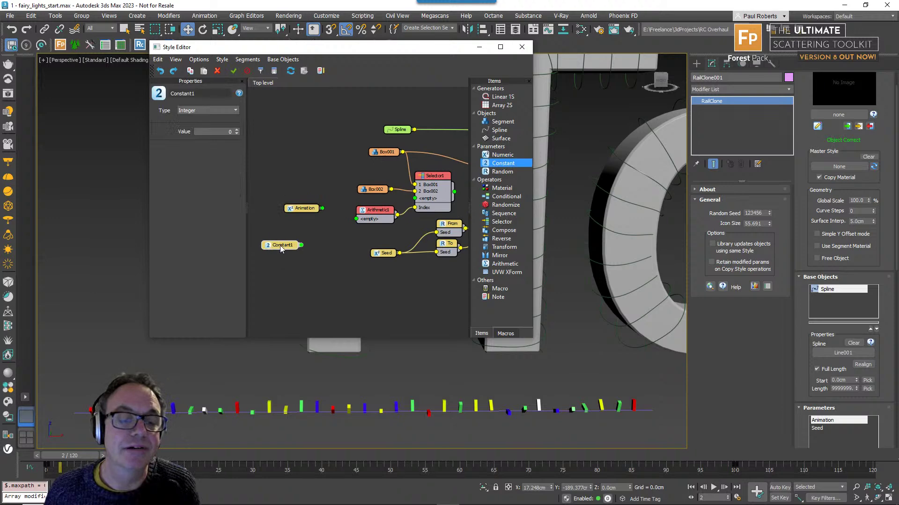
{"action": "left_click_drag", "start_coordinate": [356, 224], "coordinate": [356, 220]}
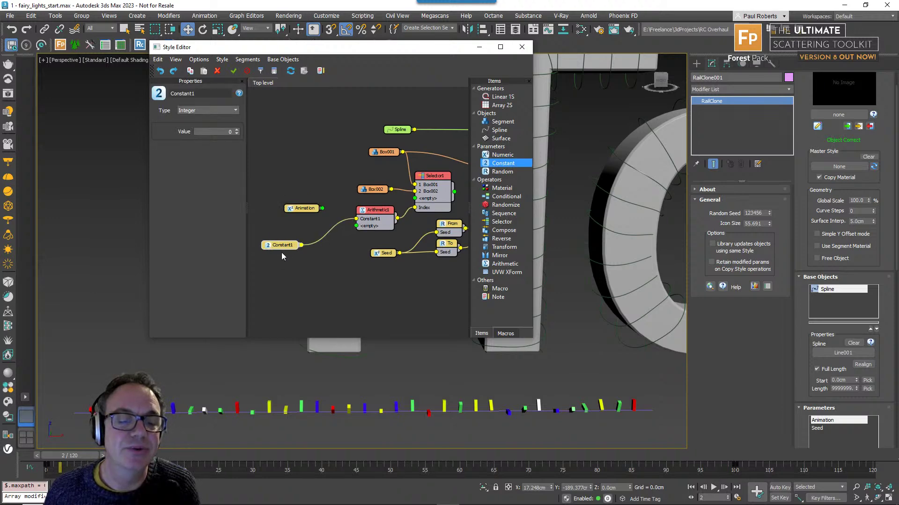
{"action": "left_click_drag", "start_coordinate": [284, 241], "coordinate": [296, 222]}
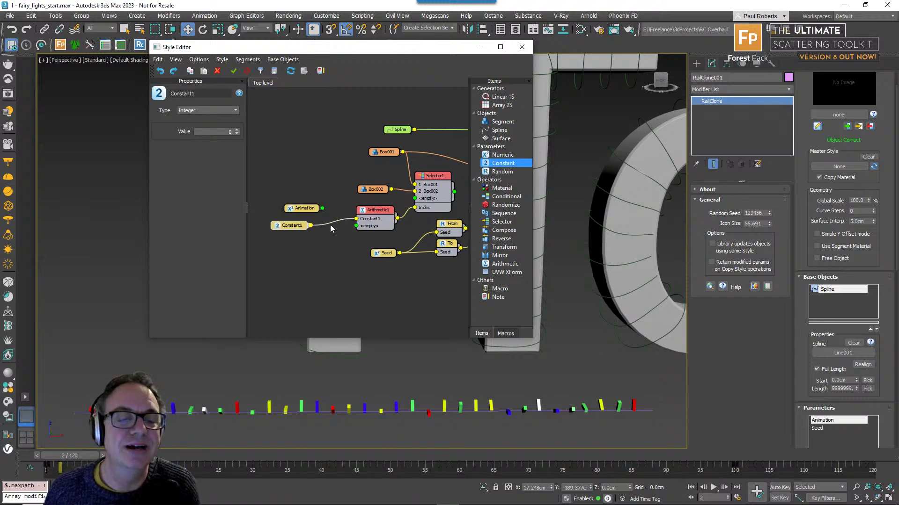
{"action": "left_click", "coordinate": [276, 234]}
{"action": "left_click", "coordinate": [283, 229]}
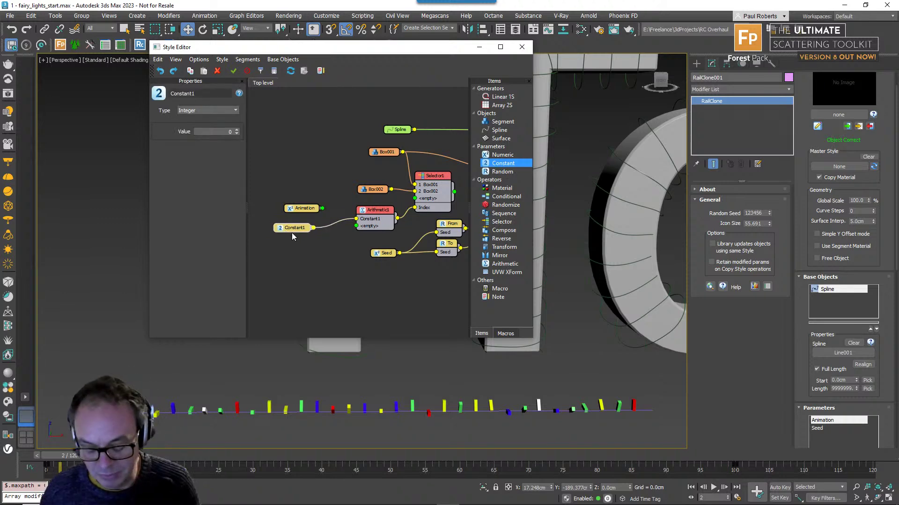
{"action": "key", "text": "Delete"}
- Rewire the Animation parameter into the Arithmetic operator and set its operation back to Expression
{"action": "left_click_drag", "start_coordinate": [355, 221], "coordinate": [357, 219]}
{"action": "left_click", "coordinate": [377, 210]}
{"action": "left_click", "coordinate": [217, 116]}
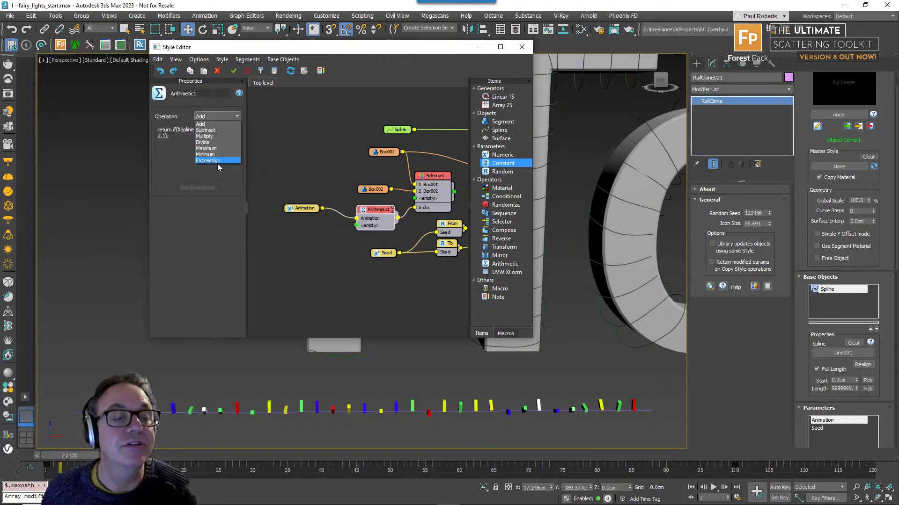
{"action": "left_click", "coordinate": [217, 165]}
{"action": "left_click", "coordinate": [221, 117]}
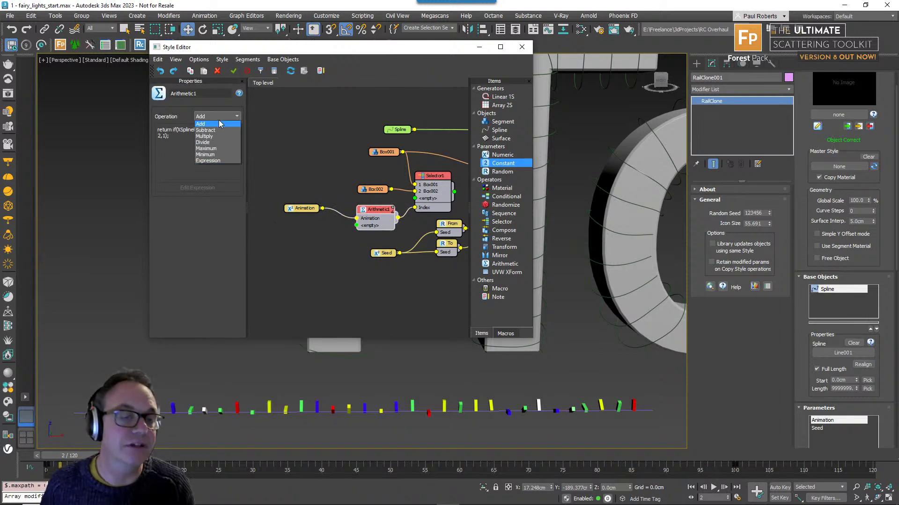
{"action": "left_click", "coordinate": [212, 164]}
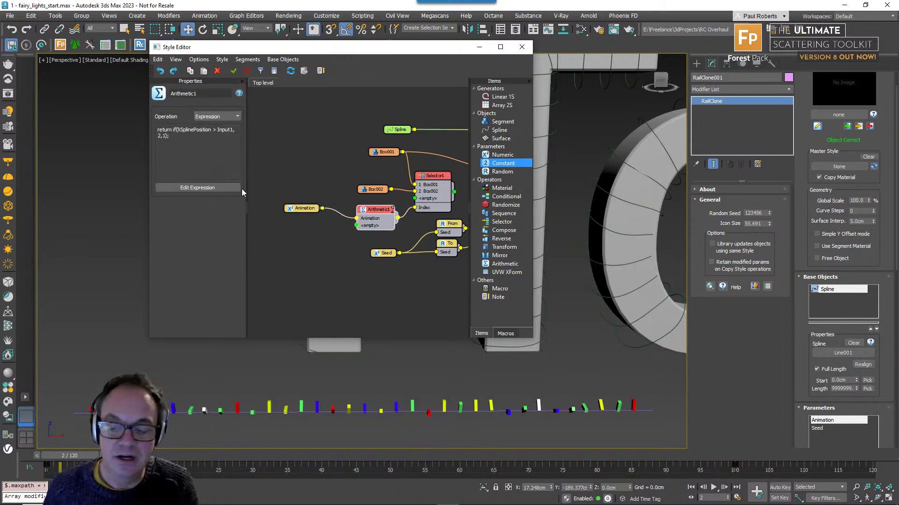
- Open the Arithmetic operator's expression for editing and move the Expression Editor clear of the Animation node
{"action": "left_click", "coordinate": [215, 189]}
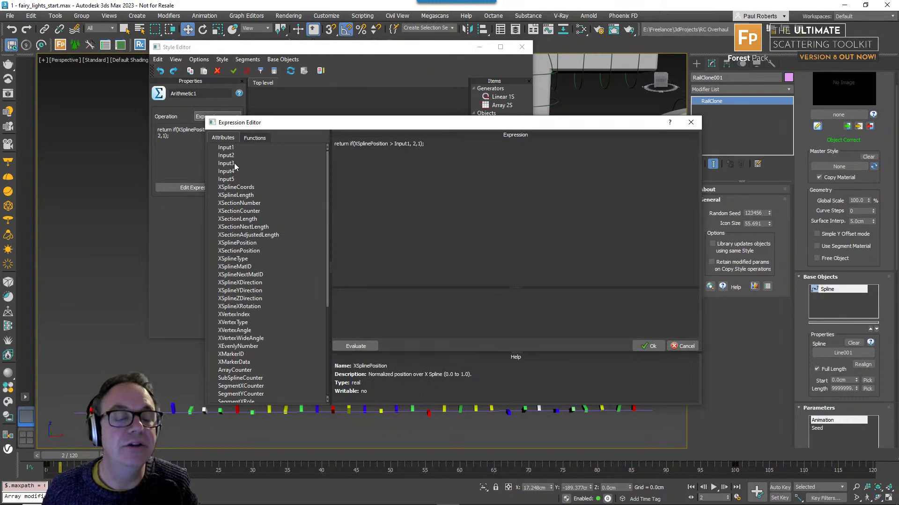
{"action": "left_click_drag", "start_coordinate": [303, 123], "coordinate": [417, 111]}
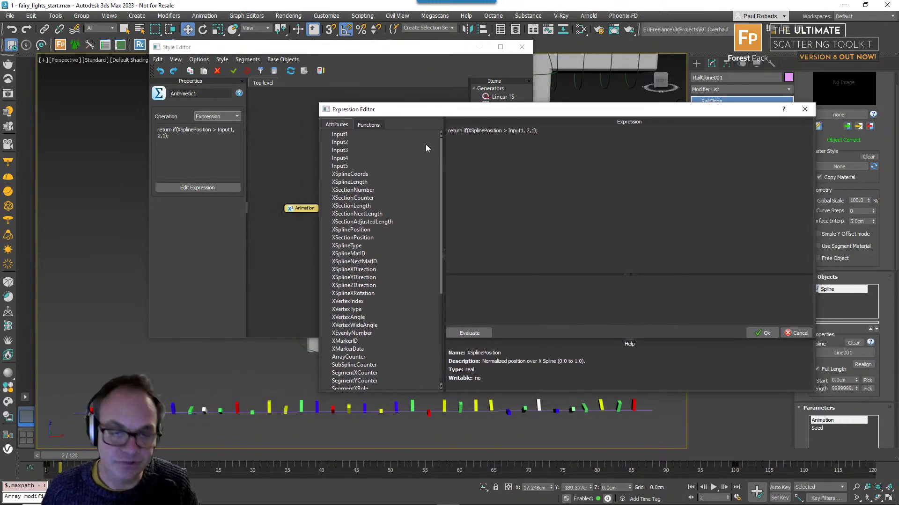
{"action": "left_click_drag", "start_coordinate": [441, 111], "coordinate": [482, 111]}
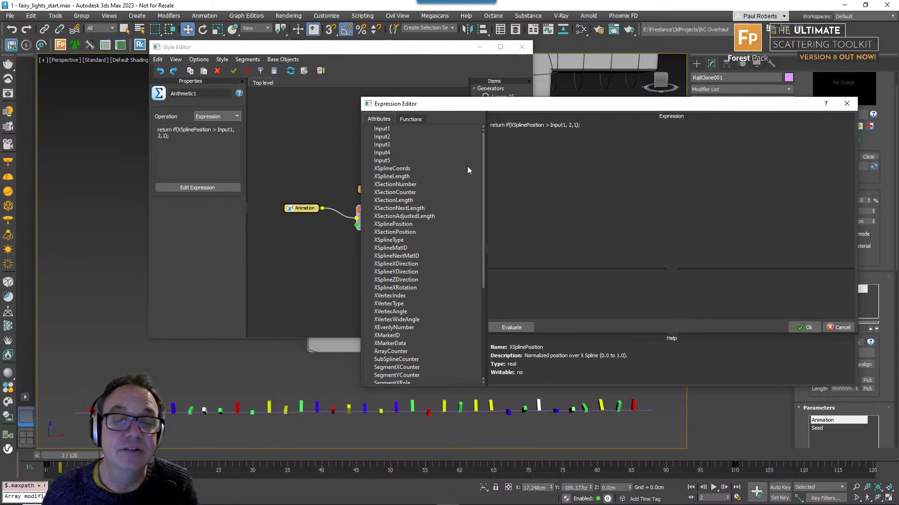
- Review the descriptions of the X-spline attributes in the Expression Editor, from XSplineCoords and XSplineLength through XSplineMatID to XEvenlyNumber
{"action": "mouse_move", "coordinate": [484, 162]}
{"action": "left_mouse_down"}
{"action": "mouse_move", "coordinate": [485, 245]}
{"action": "mouse_move", "coordinate": [490, 159]}
{"action": "left_mouse_up"}
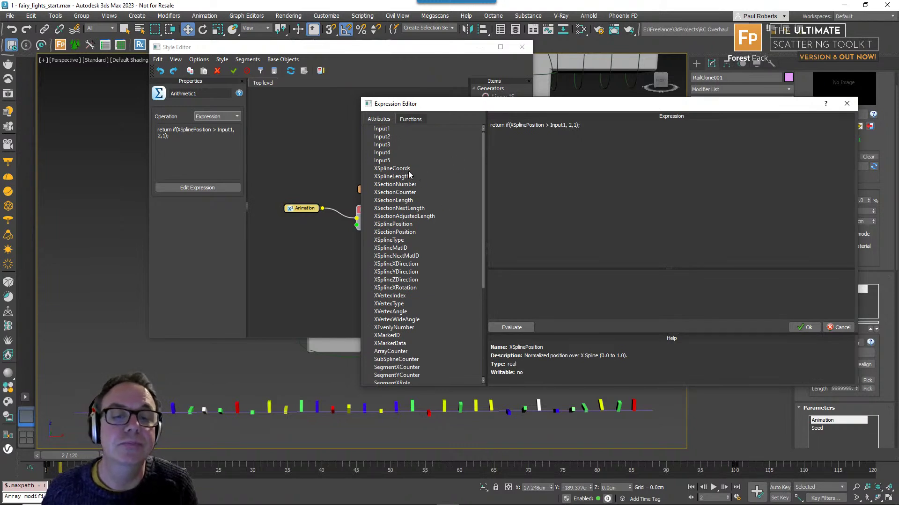
{"action": "left_click", "coordinate": [408, 170]}
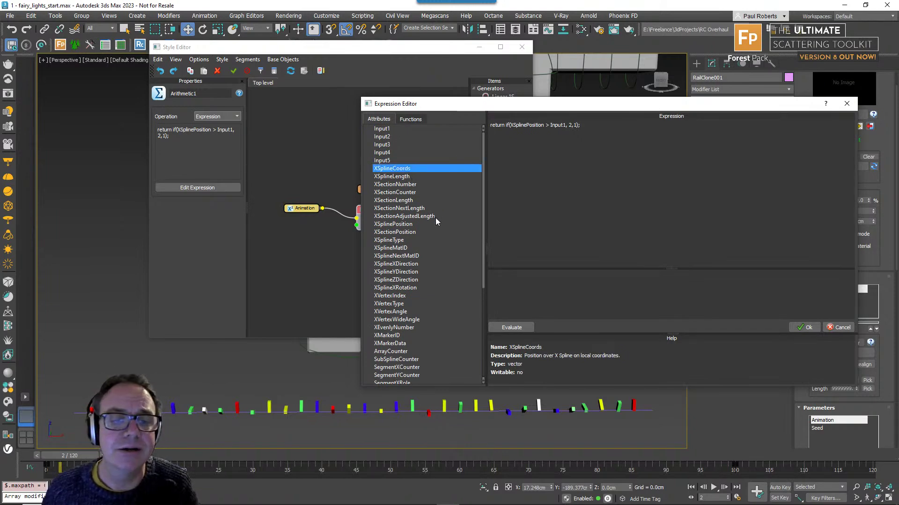
{"action": "left_click", "coordinate": [409, 177]}
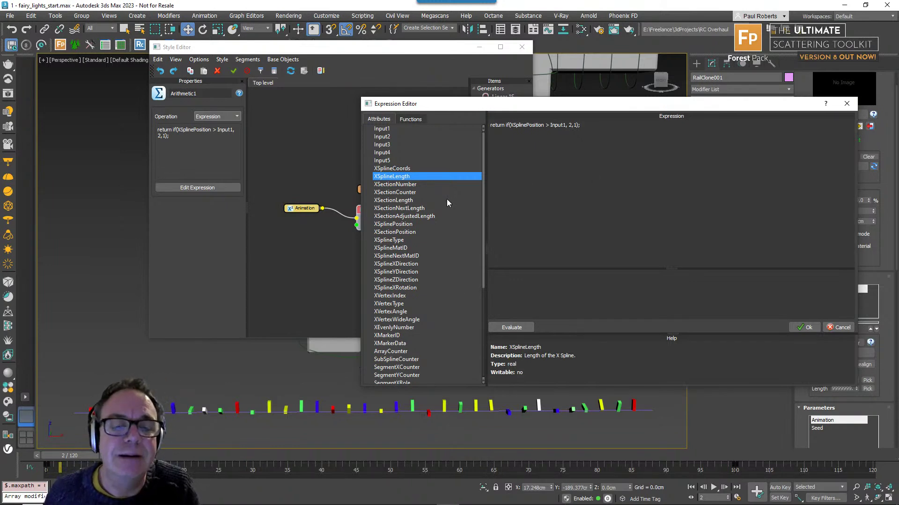
{"action": "left_click", "coordinate": [396, 186]}
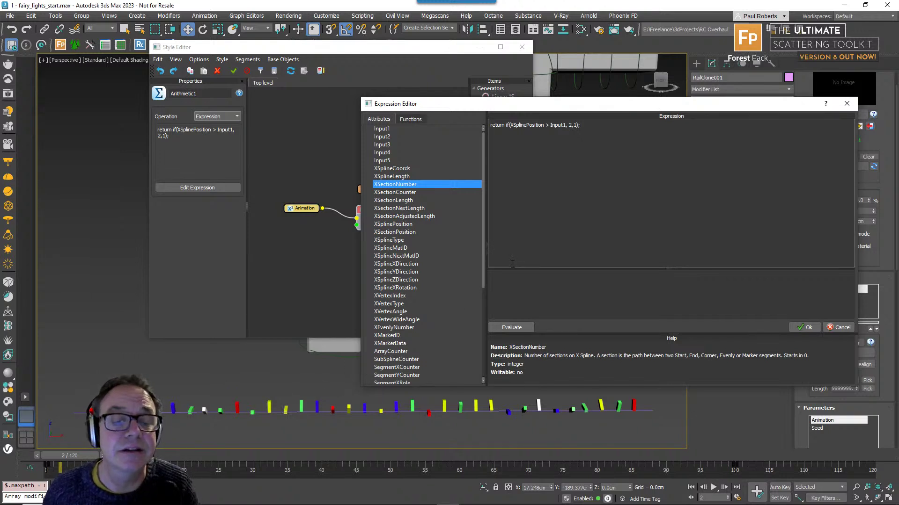
{"action": "left_click", "coordinate": [410, 242]}
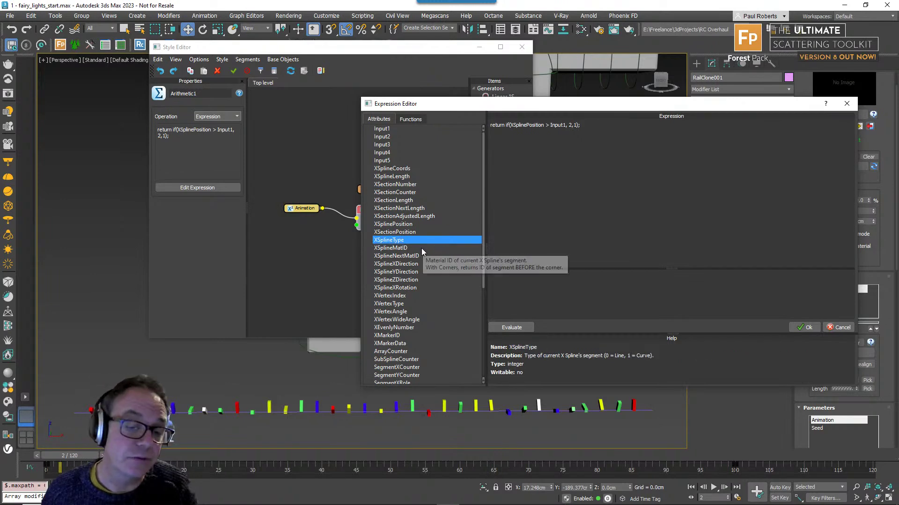
{"action": "left_click", "coordinate": [406, 248]}
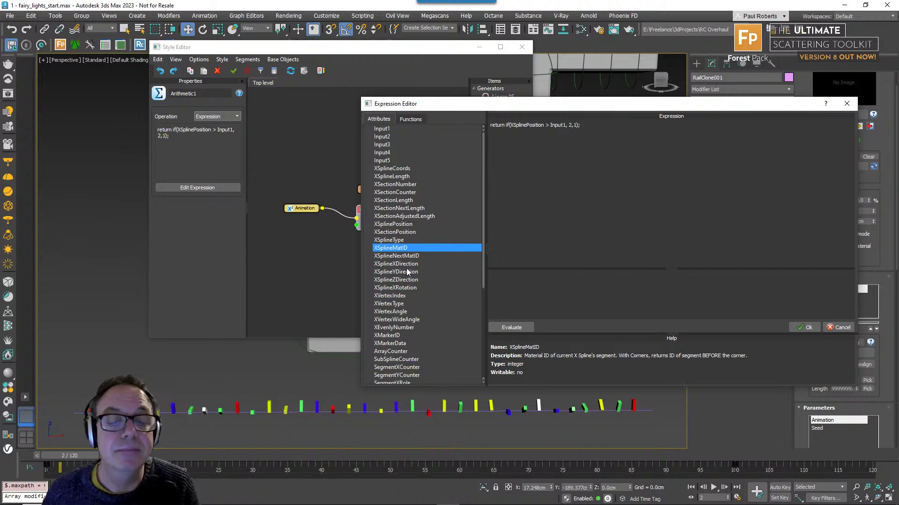
{"action": "left_click", "coordinate": [396, 328]}
{"action": "scroll", "coordinate": [447, 334], "scroll_direction": "down", "scroll_amount": 3}
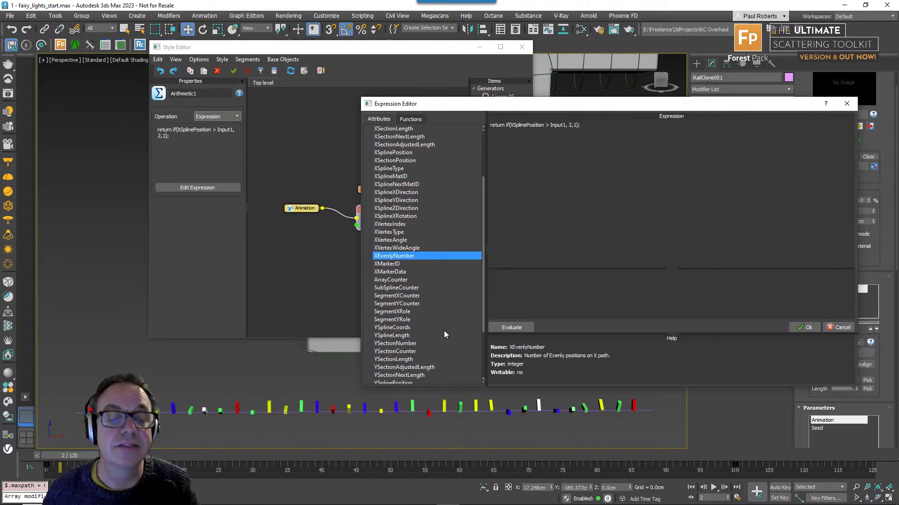
- Compare the descriptions of the XMarkerID and XMarkerData attributes, and close the Expression Editor and the Style Editor
{"action": "left_click", "coordinate": [390, 265]}
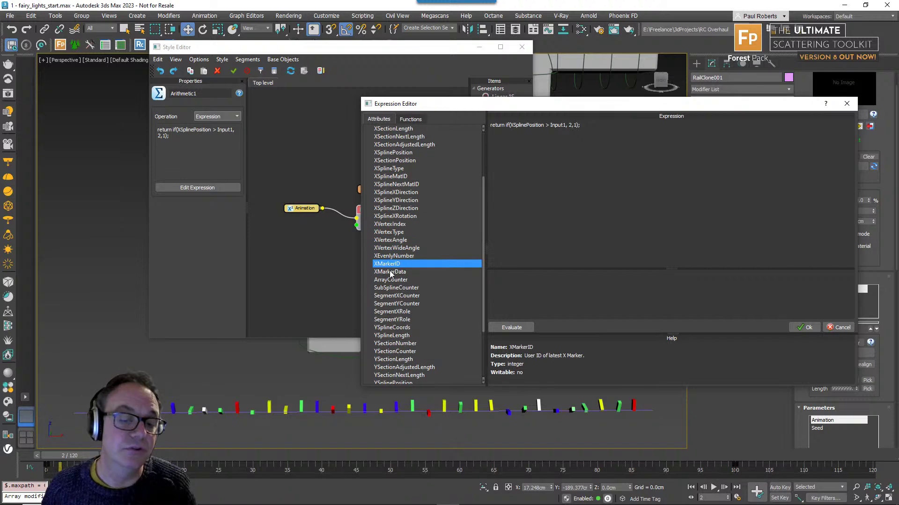
{"action": "left_click", "coordinate": [391, 272]}
{"action": "left_click", "coordinate": [386, 265]}
{"action": "left_click", "coordinate": [386, 271]}
{"action": "left_click", "coordinate": [386, 264]}
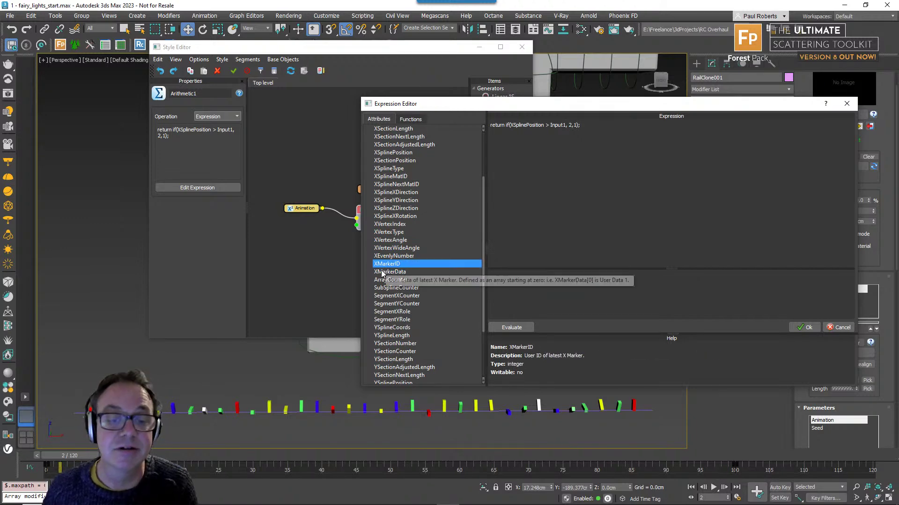
{"action": "left_click", "coordinate": [382, 272]}
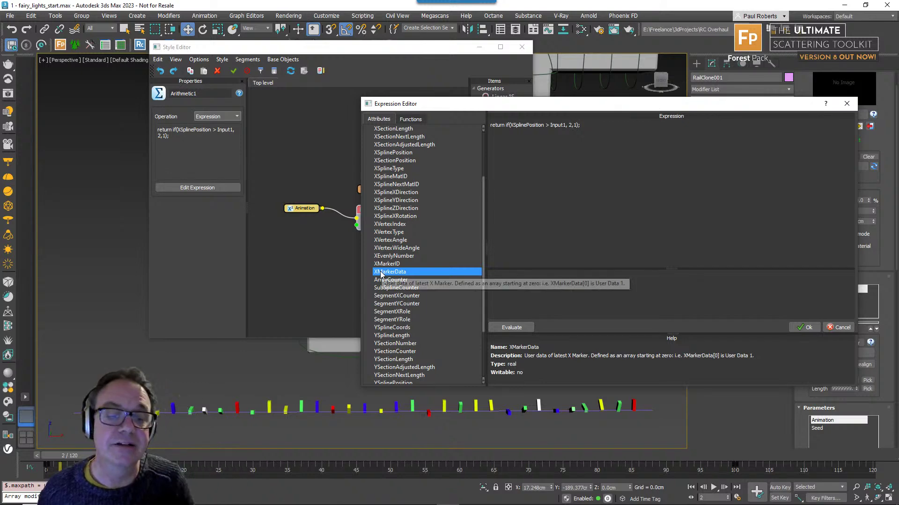
{"action": "left_click", "coordinate": [384, 265]}
{"action": "left_click", "coordinate": [383, 273]}
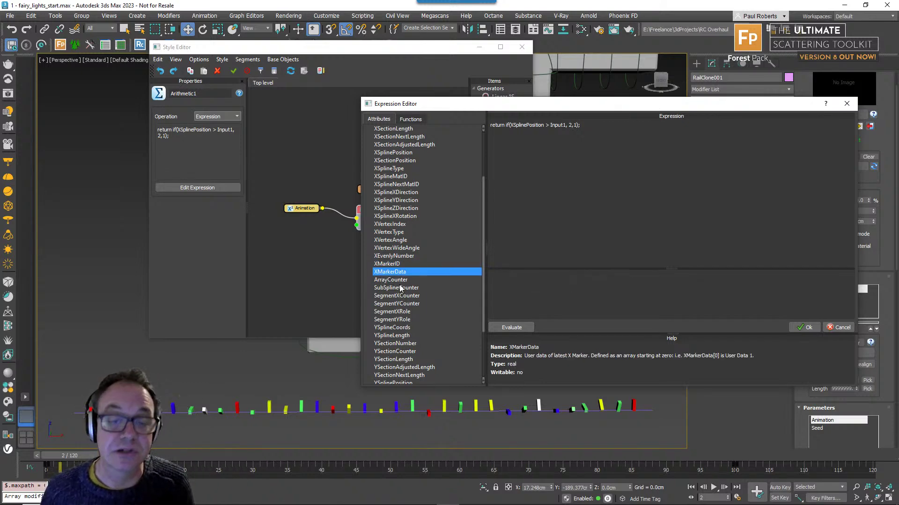
{"action": "left_click", "coordinate": [803, 327]}
{"action": "left_click", "coordinate": [521, 47]}
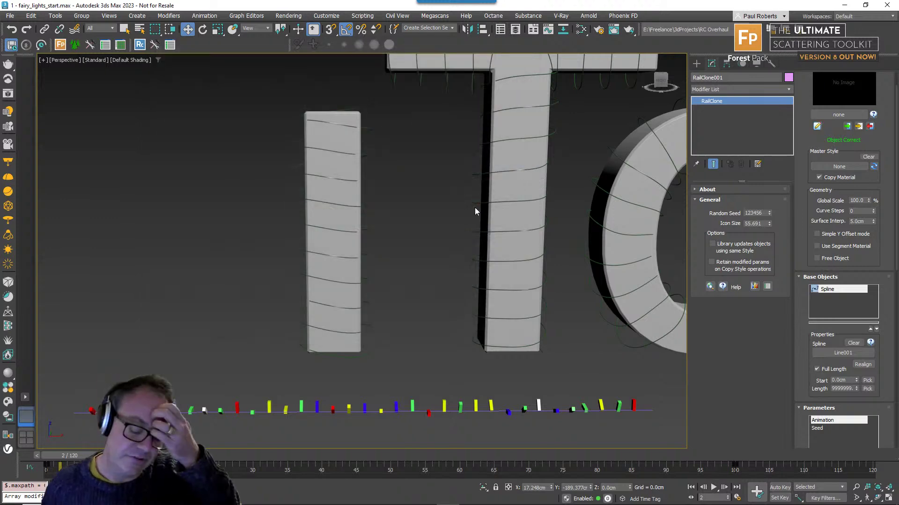
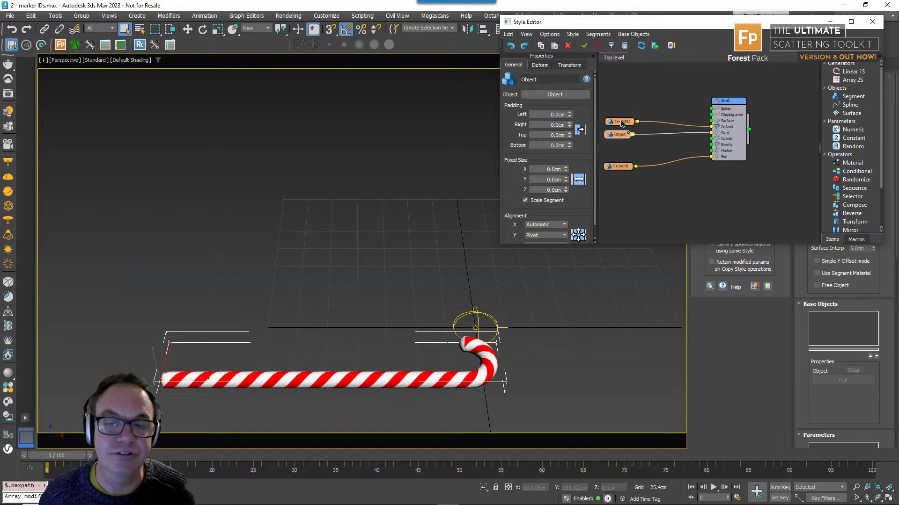
- Inspect the Circle002 segment's properties in the candy cane style and move the Style Editor clear of the candy cane
{"action": "left_click", "coordinate": [621, 121]}
{"action": "left_click_drag", "start_coordinate": [690, 30], "coordinate": [609, 16]}
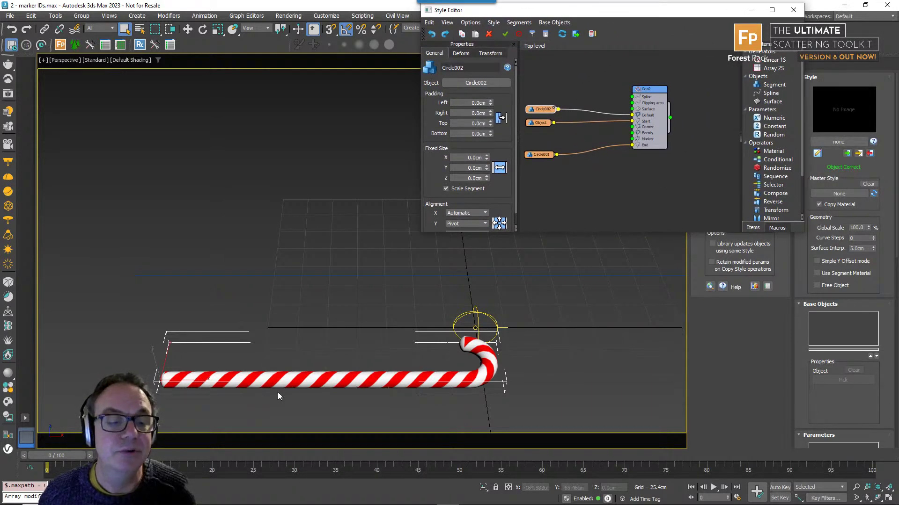
{"action": "middle_click_drag", "start_coordinate": [427, 267], "coordinate": [395, 350]}
{"action": "scroll", "coordinate": [388, 343], "scroll_direction": "down", "scroll_amount": 3}
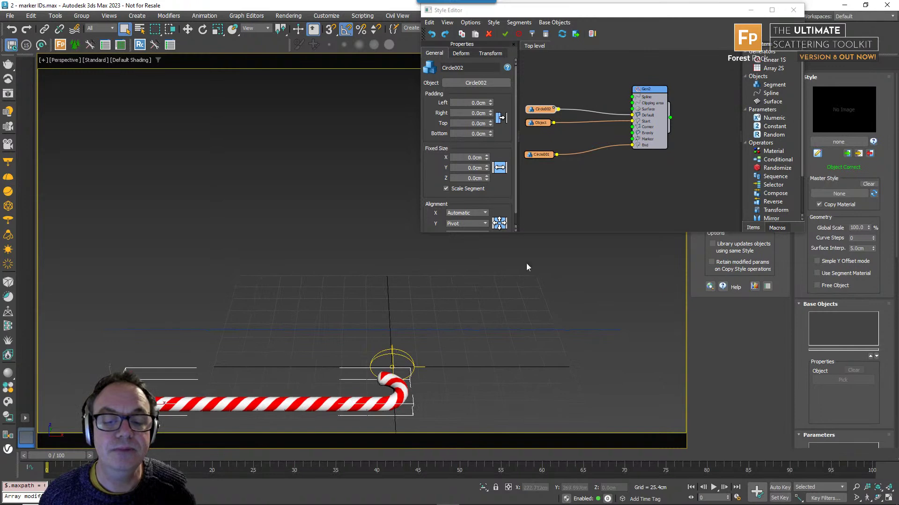
- Add a second Linear 1S generator and wire the existing candy cane generator into its Marker input
{"action": "middle_click_drag", "start_coordinate": [675, 117], "coordinate": [654, 136]}
{"action": "scroll", "coordinate": [662, 125], "scroll_direction": "down", "scroll_amount": 2}
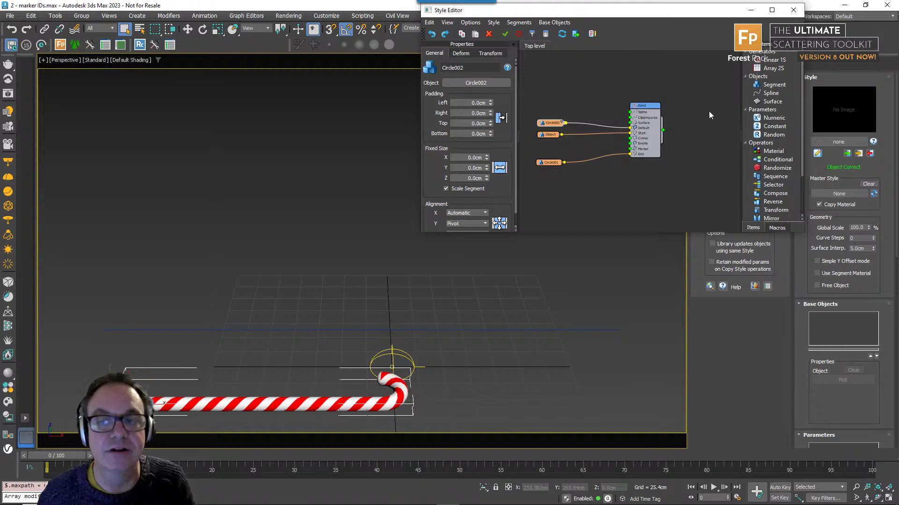
{"action": "left_click_drag", "start_coordinate": [773, 60], "coordinate": [714, 109]}
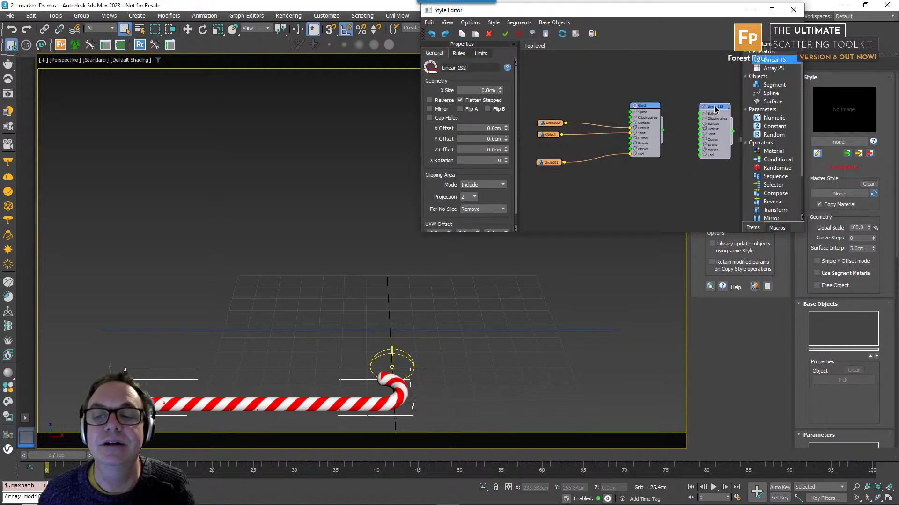
{"action": "left_click_drag", "start_coordinate": [664, 130], "coordinate": [699, 150]}
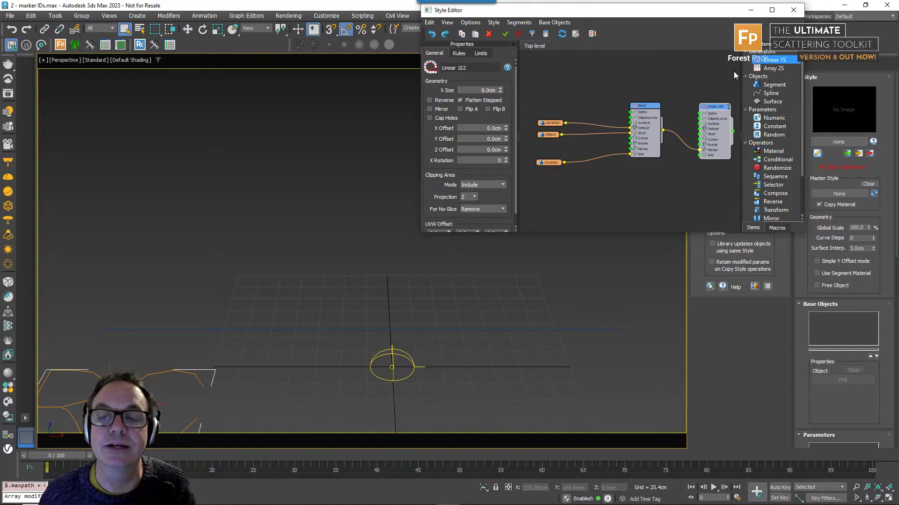
- Add a Spline node that uses Line001 and wire it to the Spline input of the new Linear 1S generator
{"action": "left_click_drag", "start_coordinate": [770, 93], "coordinate": [654, 80]}
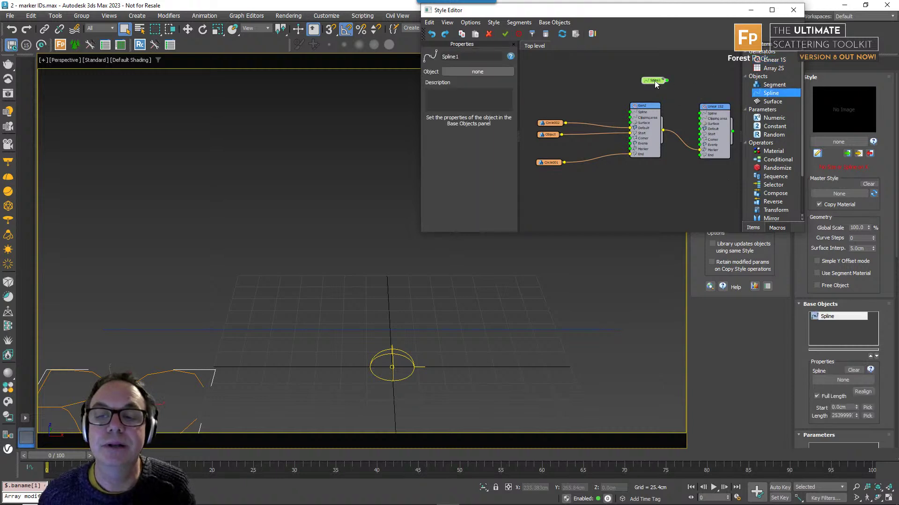
{"action": "left_click", "coordinate": [482, 71]}
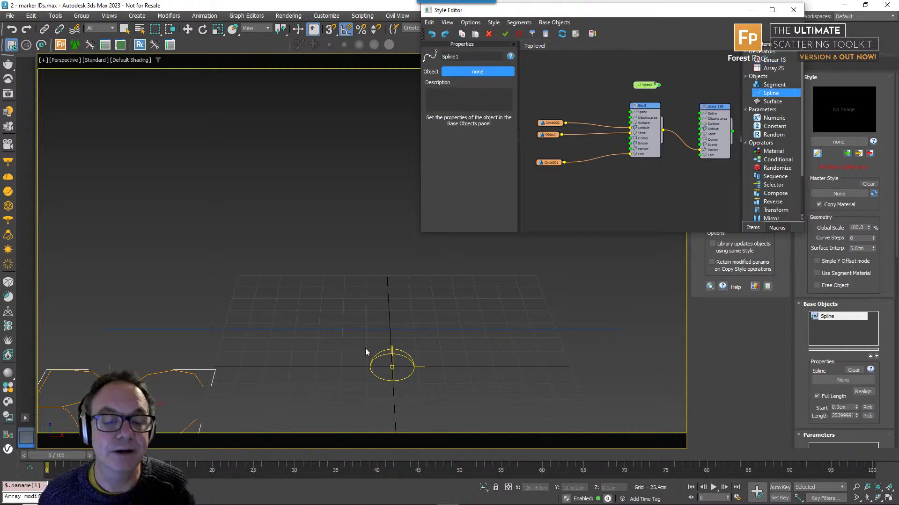
{"action": "left_click", "coordinate": [364, 330]}
{"action": "left_click_drag", "start_coordinate": [656, 85], "coordinate": [699, 112]}
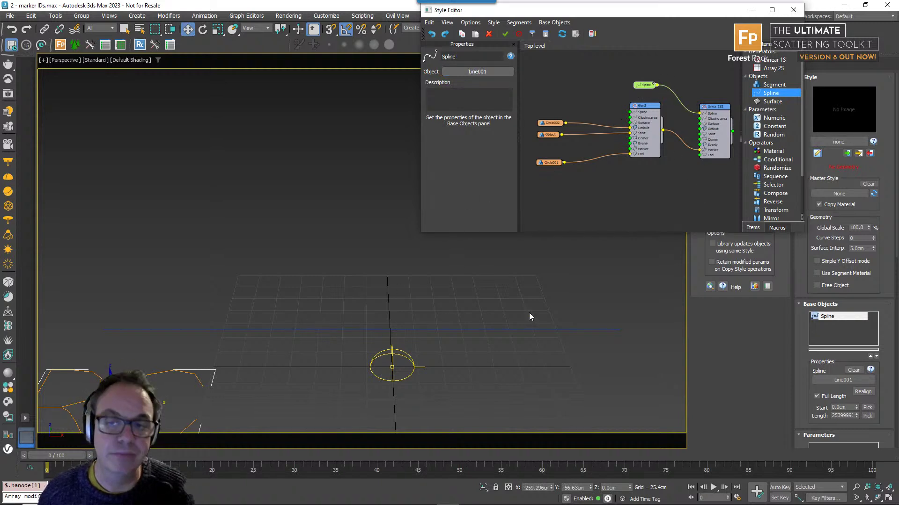
- Apply an RC Spline modifier to Line001
{"action": "left_click", "coordinate": [418, 329]}
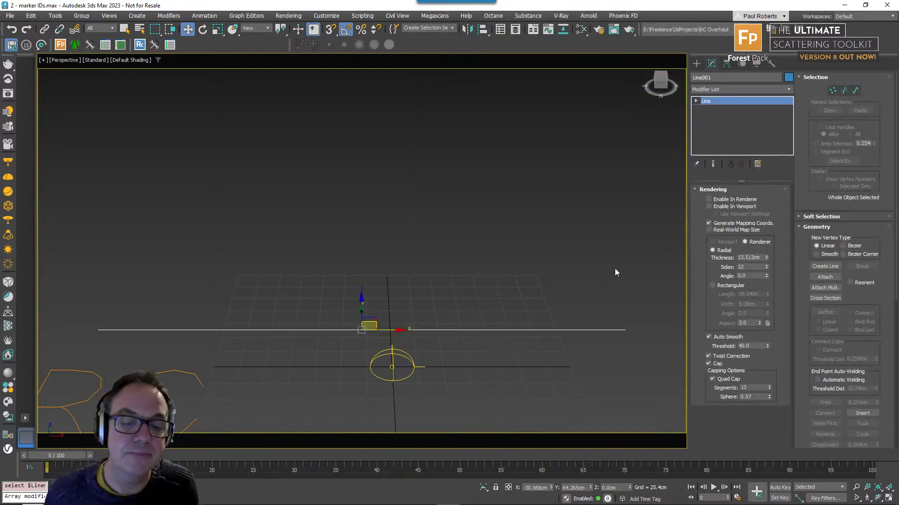
{"action": "left_click", "coordinate": [775, 89]}
{"action": "left_click_drag", "start_coordinate": [790, 109], "coordinate": [804, 270]}
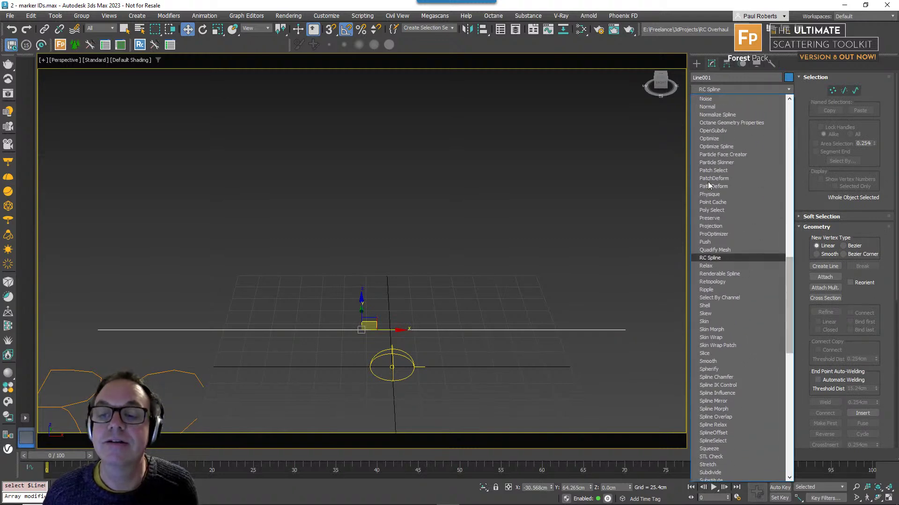
{"action": "key", "text": "Return"}
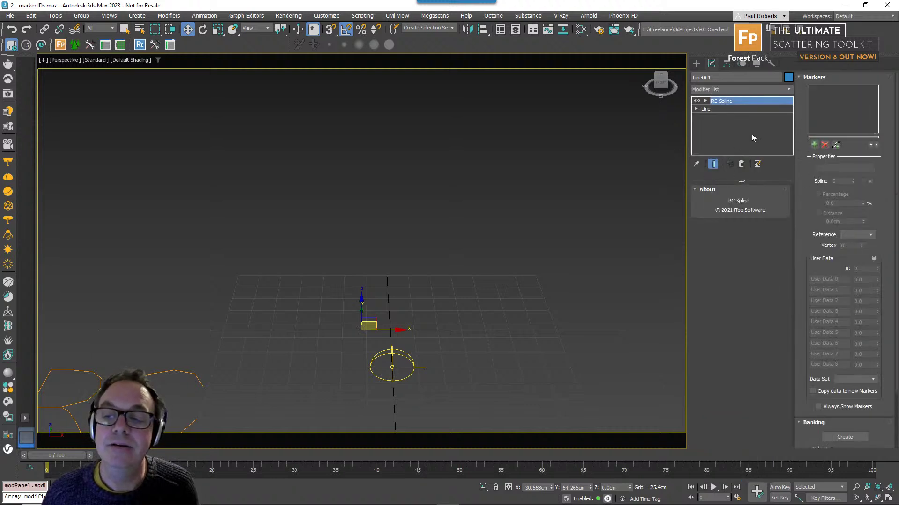
- Place three RC Spline markers along Line001, the first at about 23% and the last at about 85%, and select the first marker
{"action": "left_click", "coordinate": [836, 145]}
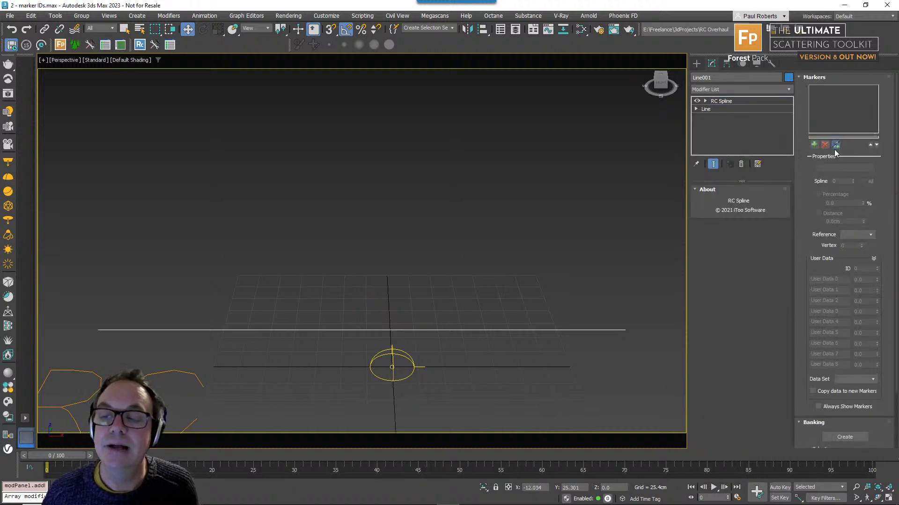
{"action": "left_click", "coordinate": [221, 328]}
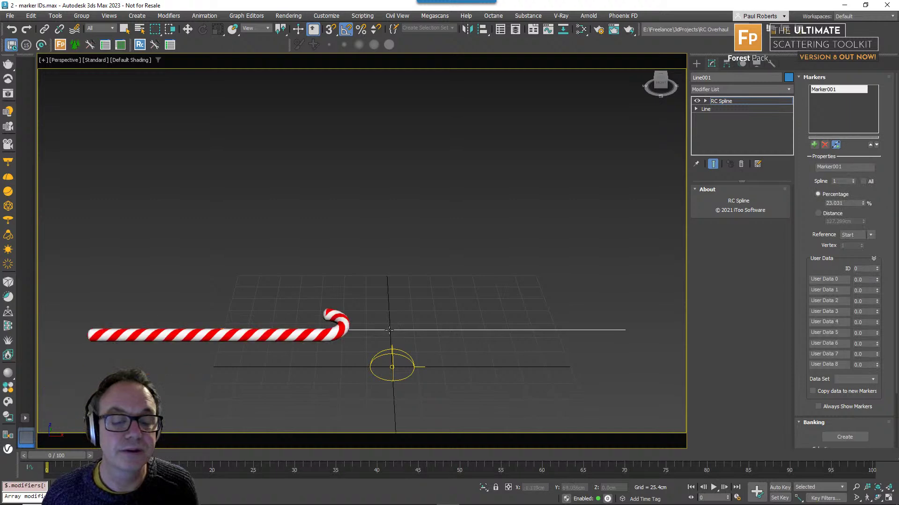
{"action": "left_click", "coordinate": [507, 328]}
{"action": "left_click", "coordinate": [565, 389]}
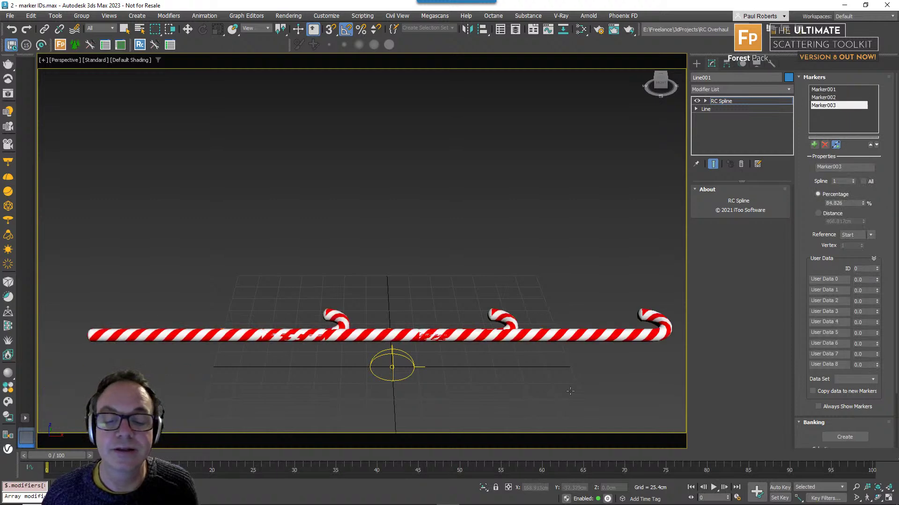
{"action": "left_click", "coordinate": [824, 89]}
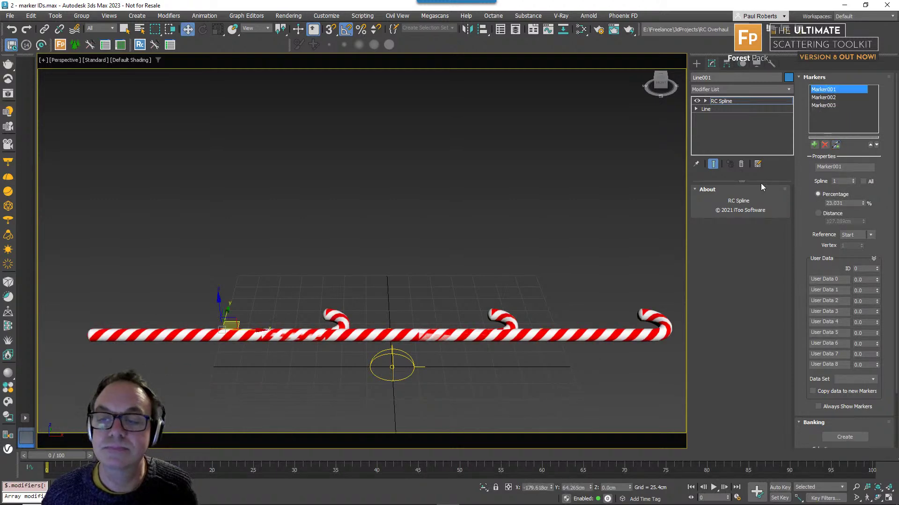
{"action": "left_click", "coordinate": [721, 100]}
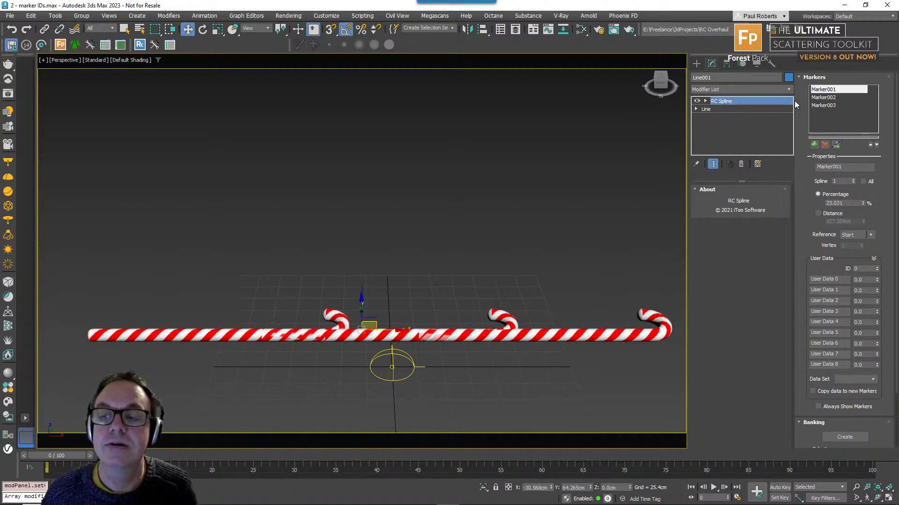
- Spread out the nodes of the candy cane style and insert a Transform operator between the candy cane generator and the Marker input
{"action": "left_click", "coordinate": [508, 336]}
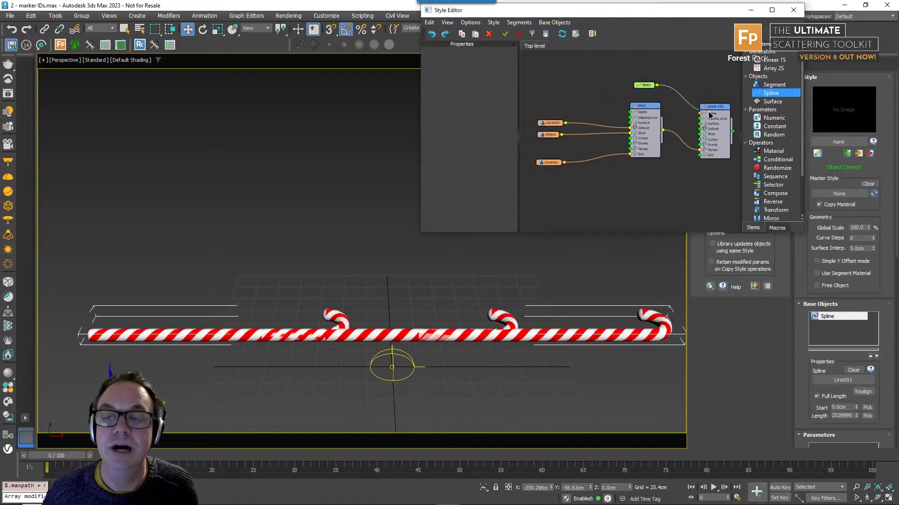
{"action": "left_click_drag", "start_coordinate": [710, 115], "coordinate": [729, 112]}
{"action": "left_click_drag", "start_coordinate": [634, 204], "coordinate": [537, 121]}
{"action": "left_click_drag", "start_coordinate": [642, 108], "coordinate": [598, 121]}
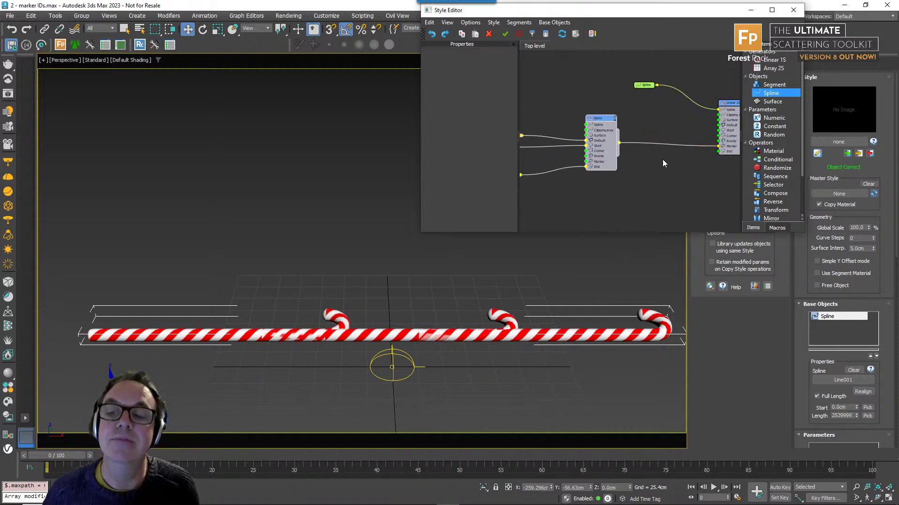
{"action": "left_click_drag", "start_coordinate": [776, 210], "coordinate": [658, 147]}
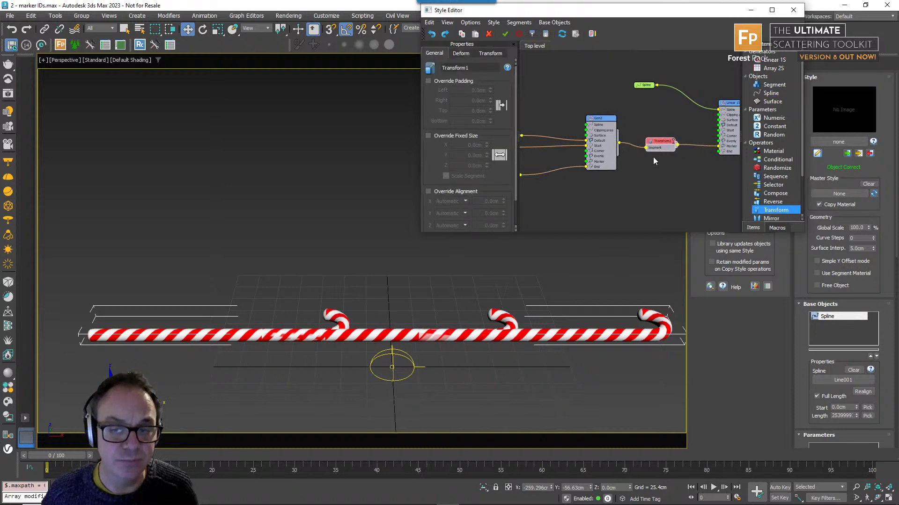
- Enable the Transform operator's alignment override with Y set to Pivot, and display its translation, rotation and scale settings
{"action": "left_click", "coordinate": [445, 192]}
{"action": "left_click", "coordinate": [448, 213]}
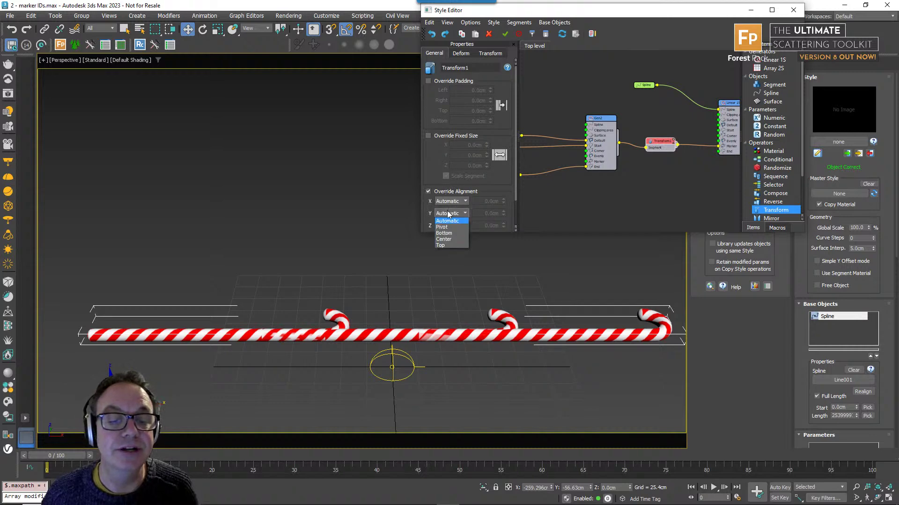
{"action": "left_click", "coordinate": [441, 227]}
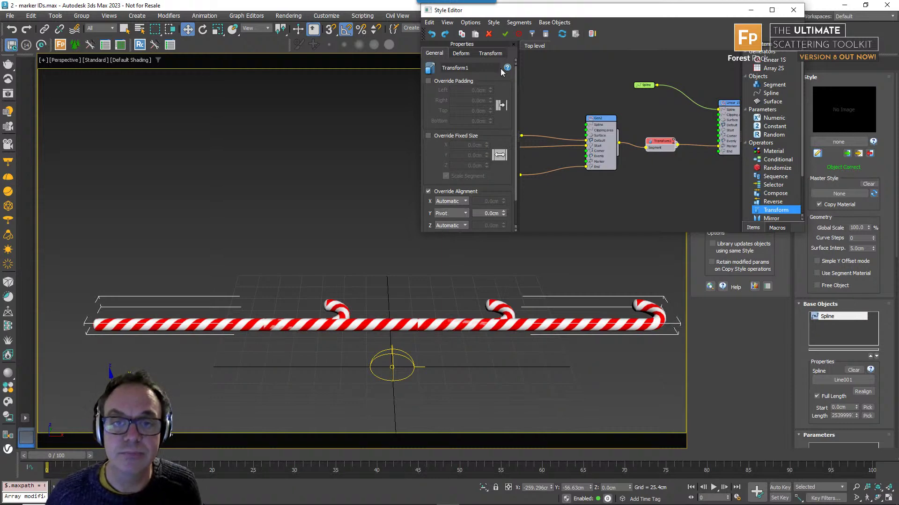
{"action": "left_click", "coordinate": [491, 55]}
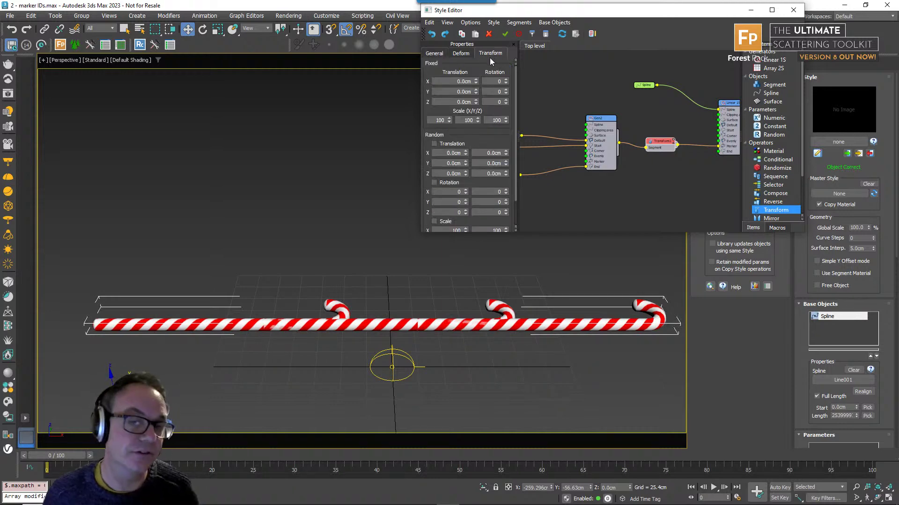
- Set the Transform operator's fixed X rotation to -90 so the candy canes stand upright on the spline
{"action": "double_click", "coordinate": [491, 82]}
{"action": "type", "text": "-90"}
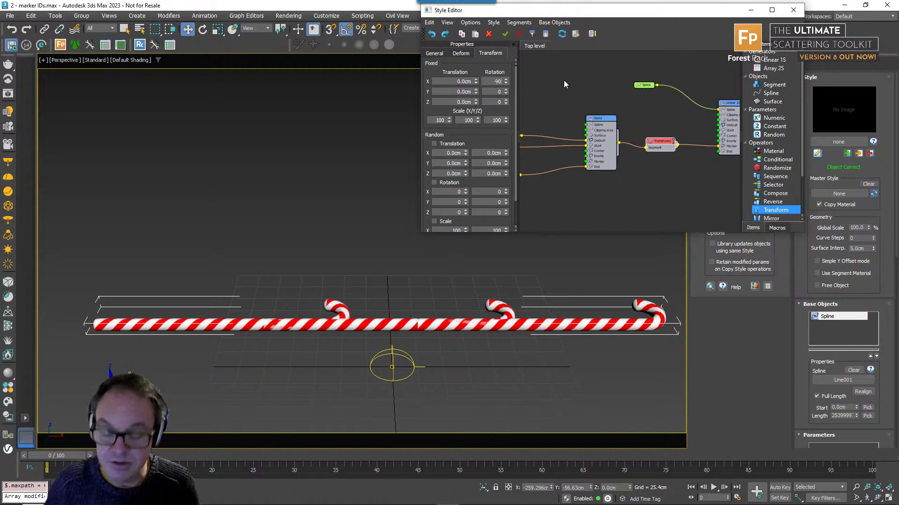
{"action": "key", "text": "Return"}
{"action": "middle_click_drag", "start_coordinate": [352, 274], "coordinate": [278, 306]}
{"action": "scroll", "coordinate": [316, 307], "scroll_direction": "down", "scroll_amount": 3}
{"action": "scroll", "coordinate": [300, 307], "scroll_direction": "up", "scroll_amount": 3}
{"action": "scroll", "coordinate": [292, 300], "scroll_direction": "down", "scroll_amount": 3}
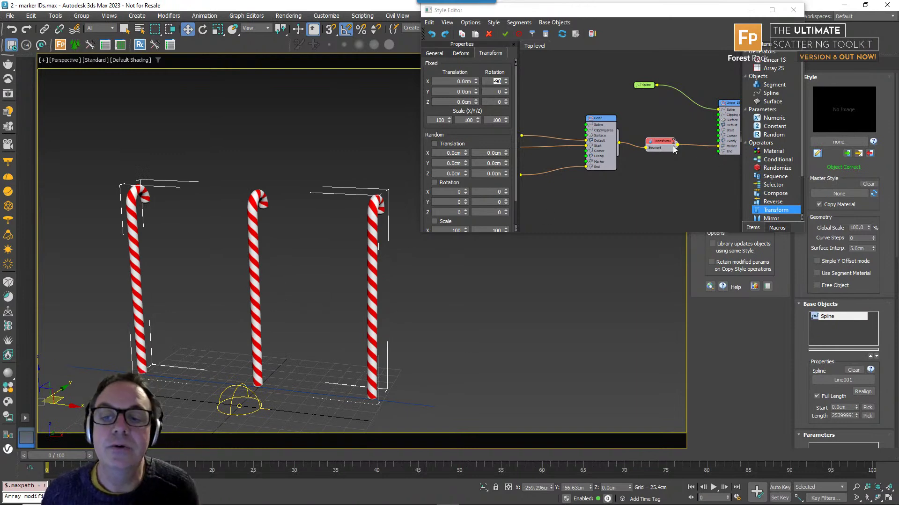
- Reposition the nodes around the Transform operator to make more room before the final linear generator
{"action": "middle_click_drag", "start_coordinate": [640, 154], "coordinate": [627, 148]}
{"action": "left_click_drag", "start_coordinate": [648, 141], "coordinate": [641, 135]}
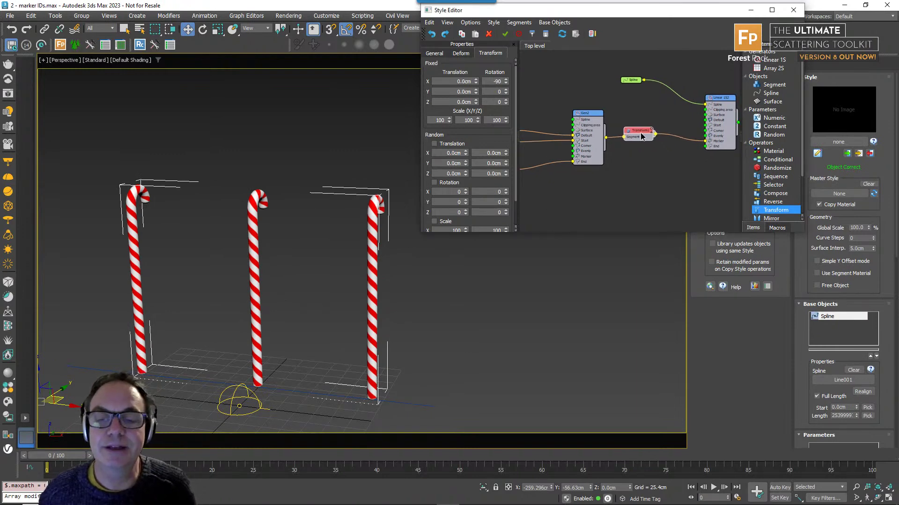
{"action": "middle_click_drag", "start_coordinate": [609, 212], "coordinate": [634, 200]}
{"action": "left_click_drag", "start_coordinate": [634, 204], "coordinate": [593, 159]}
{"action": "left_click_drag", "start_coordinate": [675, 133], "coordinate": [646, 136]}
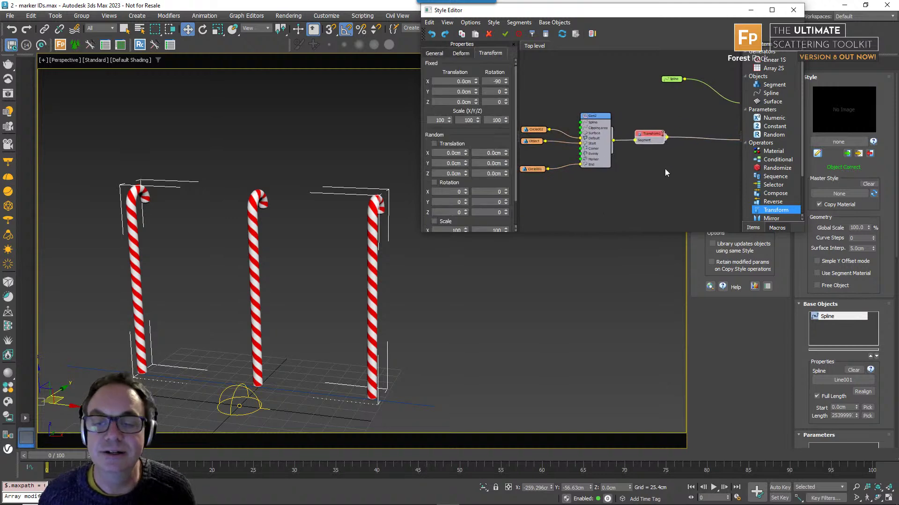
- Duplicate the Transform operator below the original, keeping the candy cane generator as its input, and set the copy's fixed X rotation to 90
{"action": "middle_click_drag", "start_coordinate": [665, 168], "coordinate": [621, 152]}
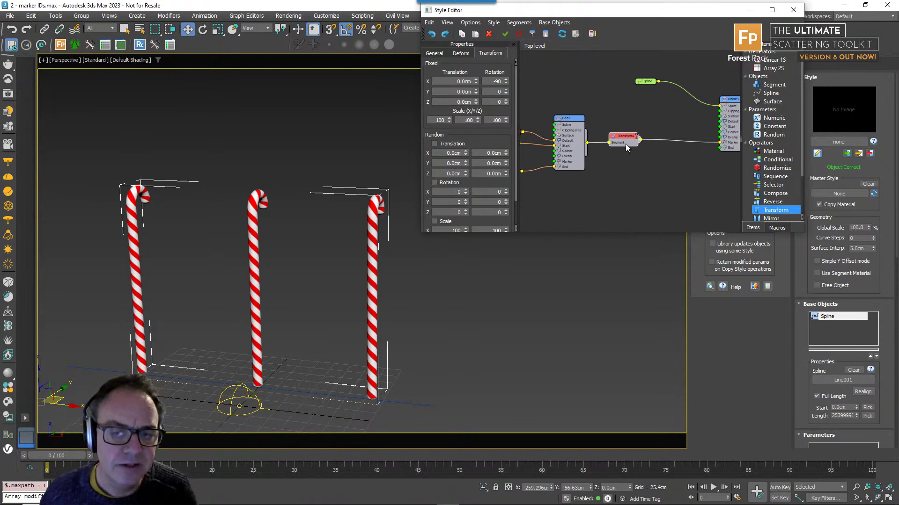
{"action": "left_click_drag", "start_coordinate": [625, 136], "coordinate": [625, 135]}
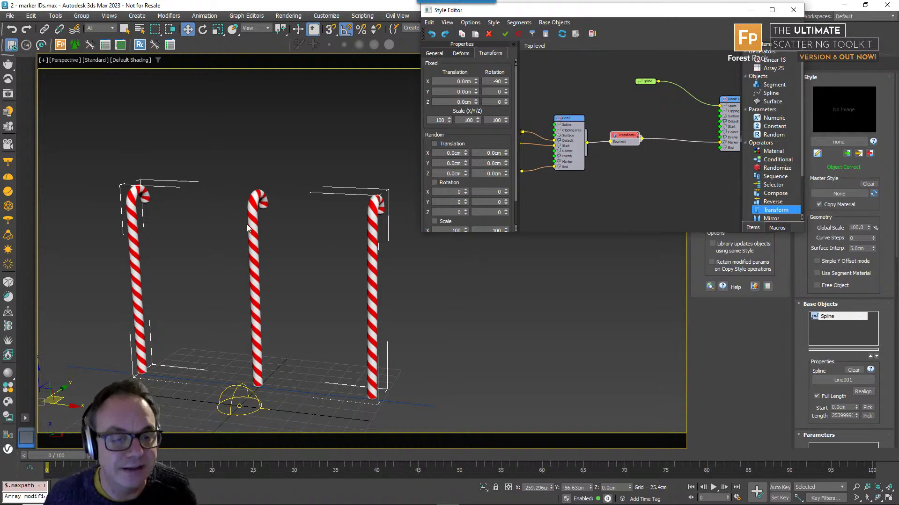
{"action": "left_click_drag", "start_coordinate": [625, 135], "coordinate": [623, 159]}
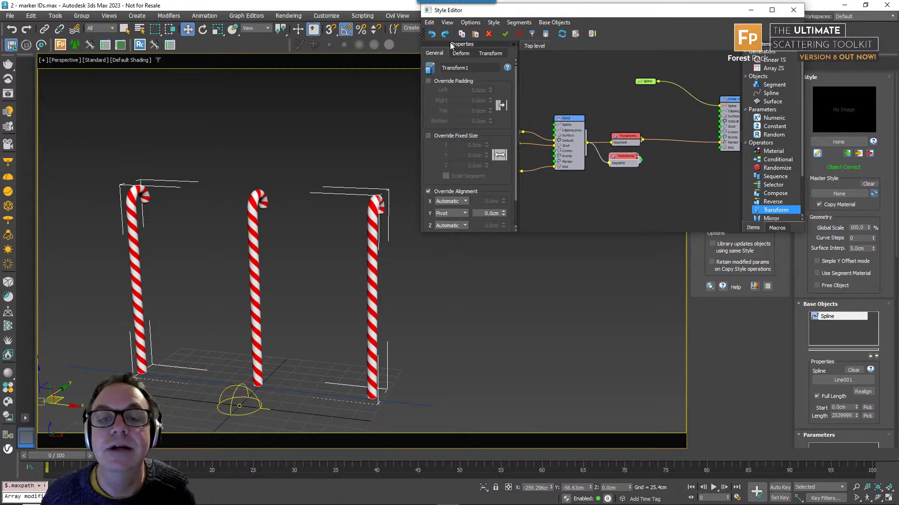
{"action": "left_click", "coordinate": [487, 54]}
{"action": "left_click_drag", "start_coordinate": [490, 81], "coordinate": [541, 78]}
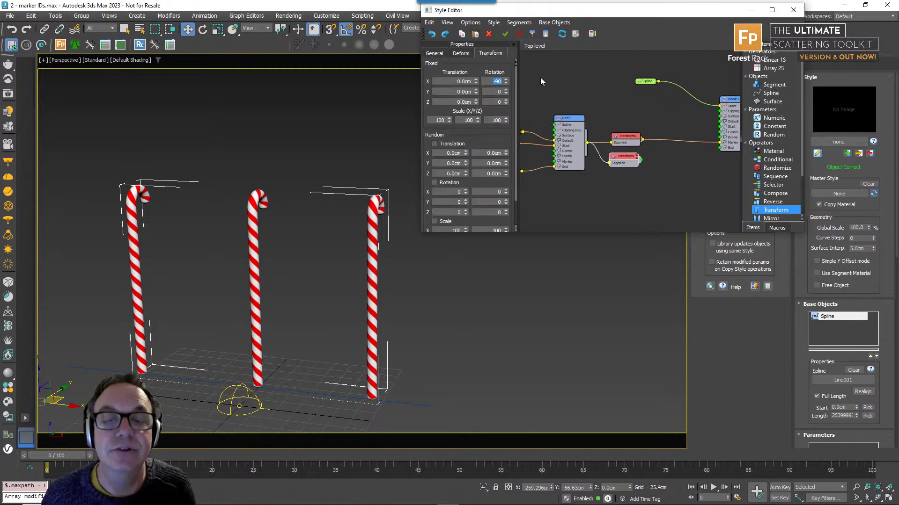
{"action": "type", "text": "90"}
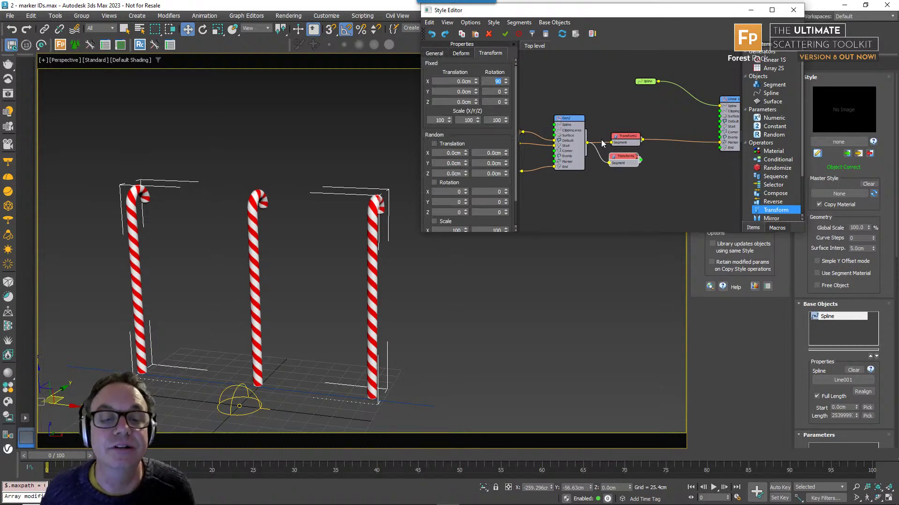
- Insert a Selector operator that feeds both Transforms into the Marker input and set its selection mode to X Spline Marker ID
{"action": "left_click_drag", "start_coordinate": [789, 185], "coordinate": [682, 139]}
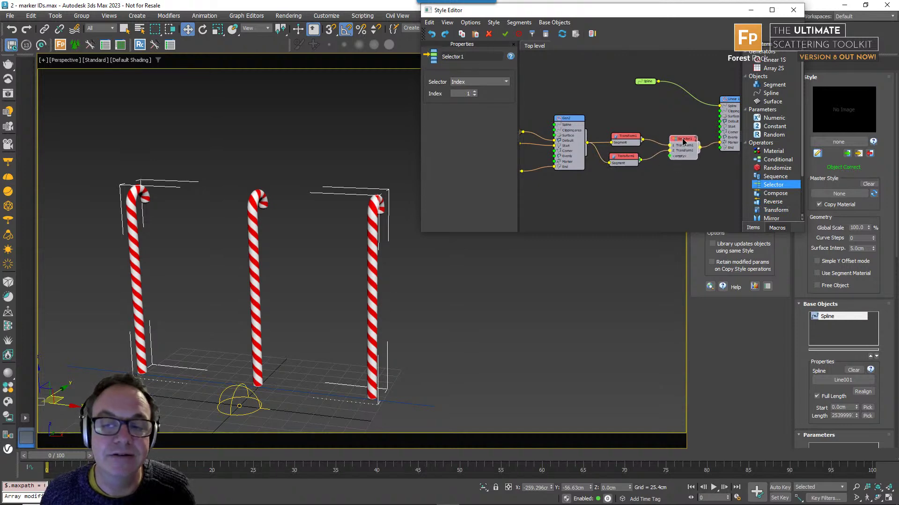
{"action": "left_click", "coordinate": [487, 81]}
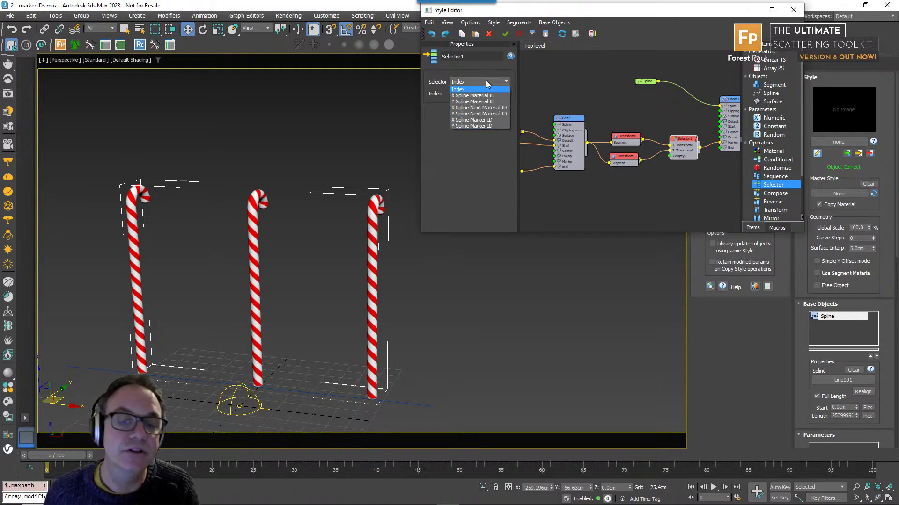
{"action": "left_click", "coordinate": [498, 120]}
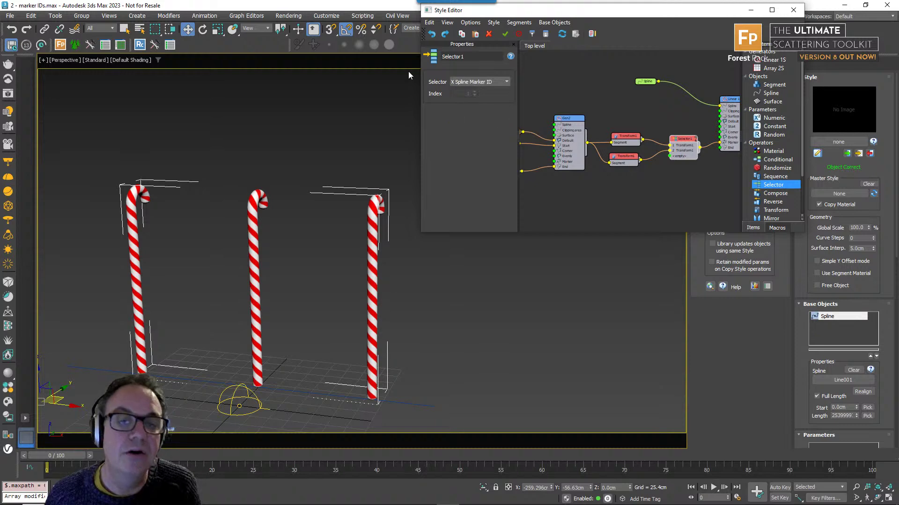
- Select Line001 and set the ID of Marker001 to 2 in its RC Spline user data
{"action": "left_click", "coordinate": [342, 396]}
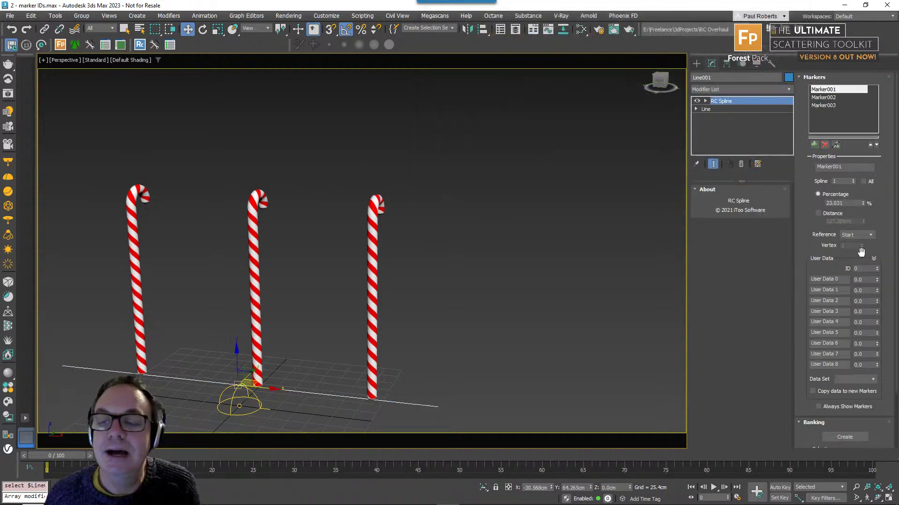
{"action": "left_click_drag", "start_coordinate": [818, 250], "coordinate": [819, 207]}
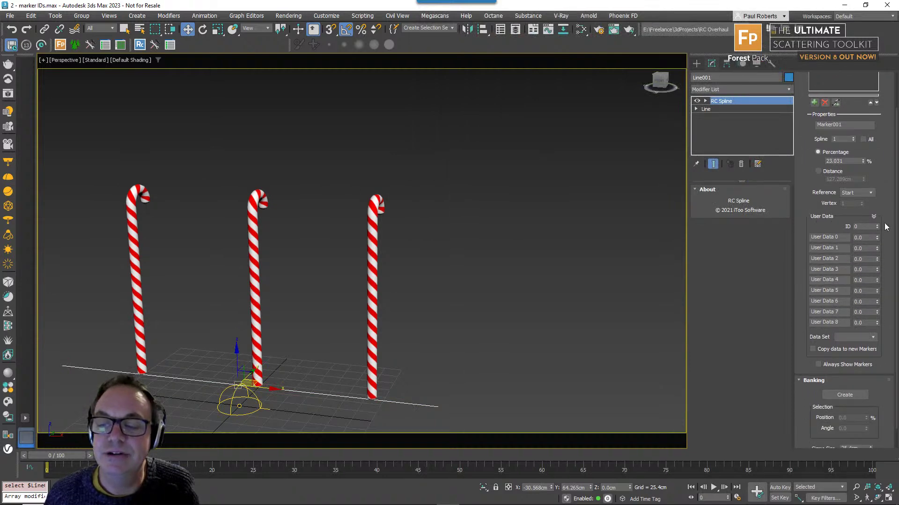
{"action": "left_click", "coordinate": [878, 225]}
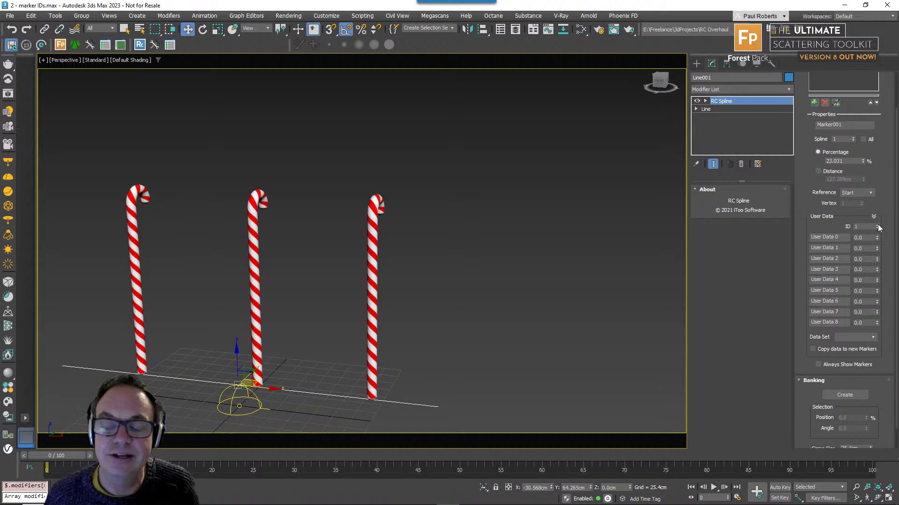
{"action": "left_click", "coordinate": [877, 225]}
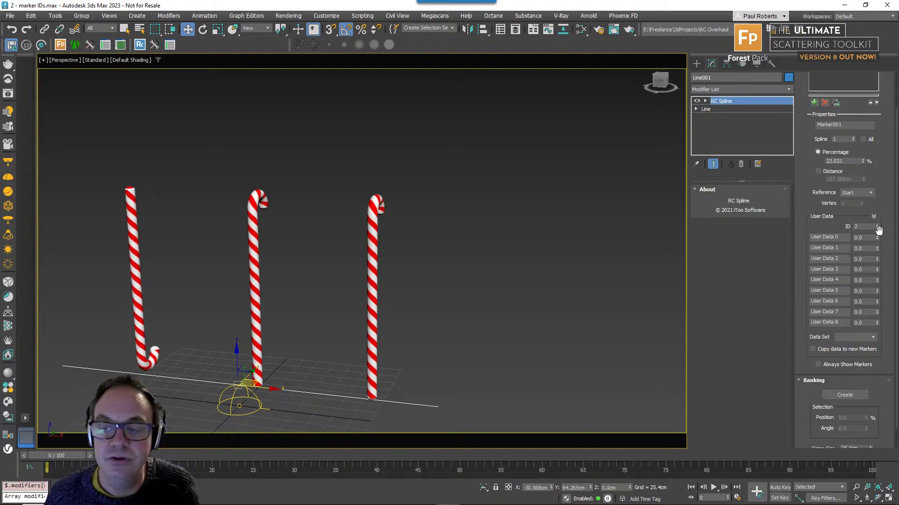
{"action": "left_click", "coordinate": [878, 229]}
{"action": "left_click", "coordinate": [878, 225]}
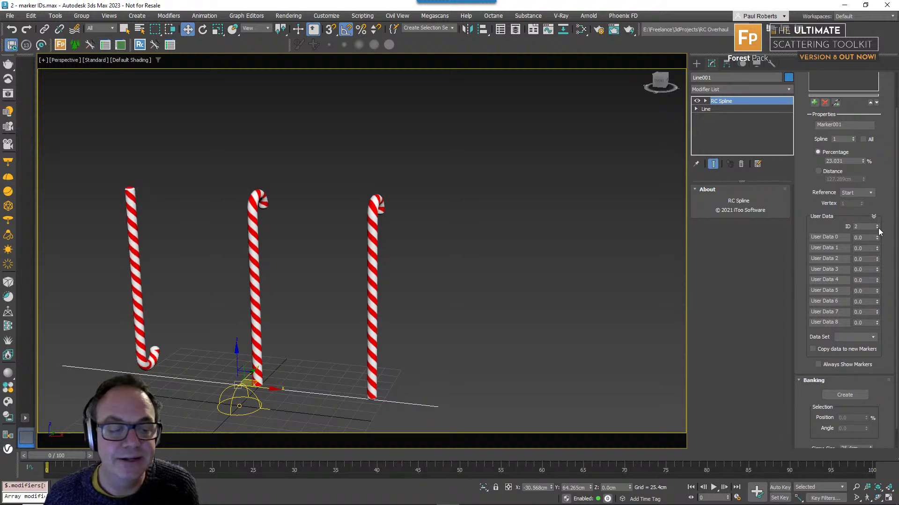
- Set the ID of Marker003 to 2 in its RC Spline user data
{"action": "scroll", "coordinate": [818, 140], "scroll_direction": "up", "scroll_amount": 3}
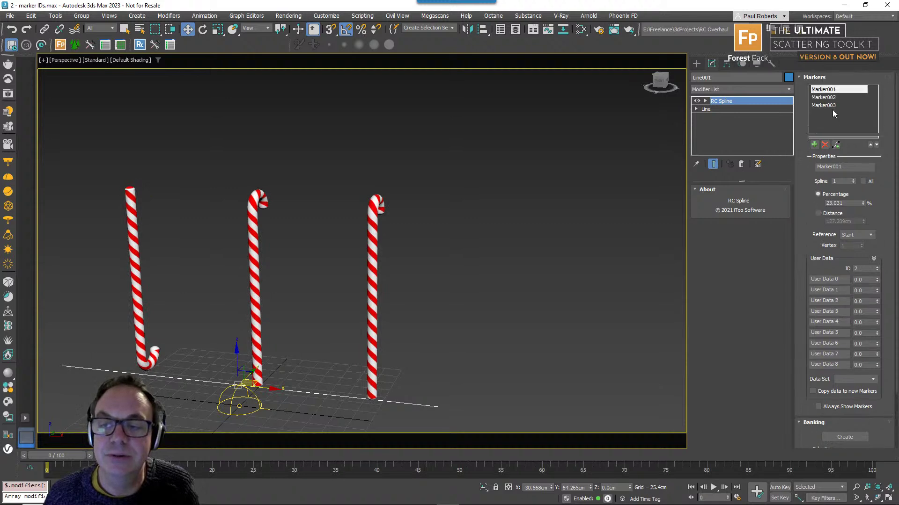
{"action": "left_click", "coordinate": [832, 106]}
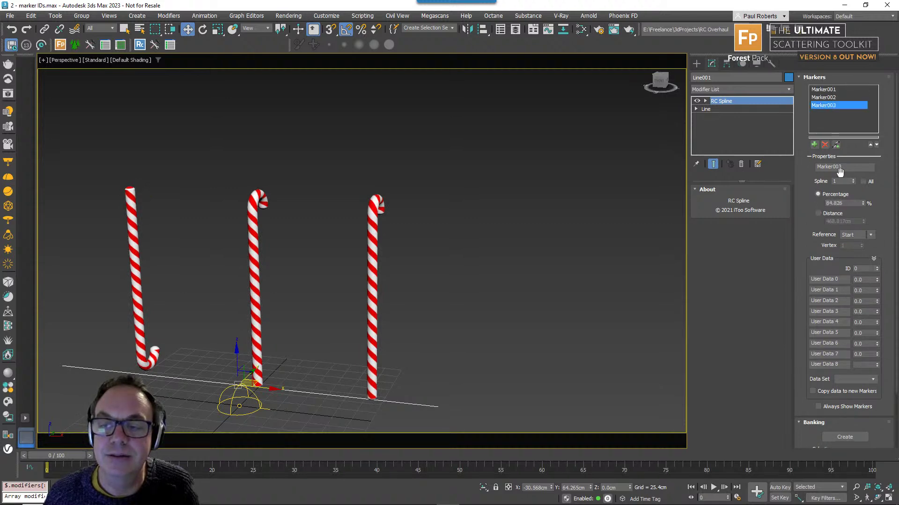
{"action": "left_click", "coordinate": [876, 267]}
{"action": "left_click", "coordinate": [877, 267]}
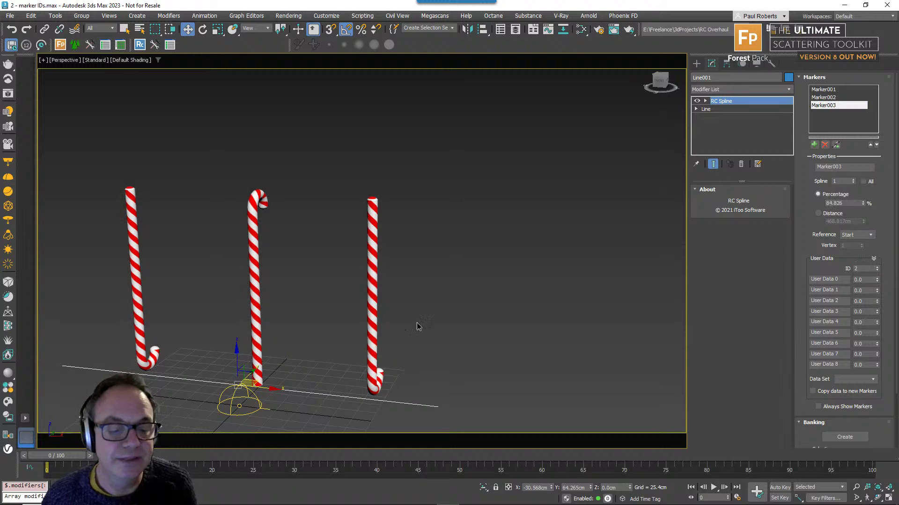
- Reselect the RailClone object and insert another Transform operator between the Selector and the final generator's Marker input
{"action": "middle_click_drag", "start_coordinate": [417, 325], "coordinate": [414, 303]}
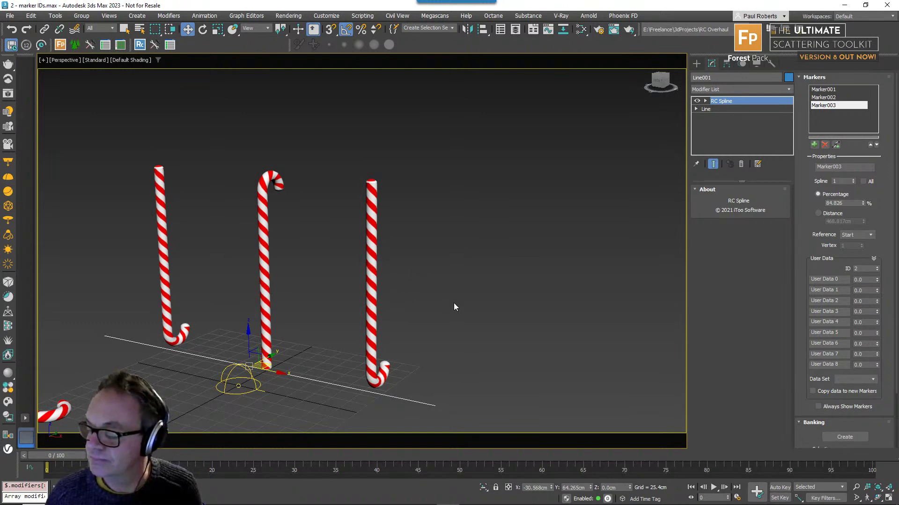
{"action": "middle_click_drag", "start_coordinate": [455, 297], "coordinate": [470, 271], "text": "alt"}
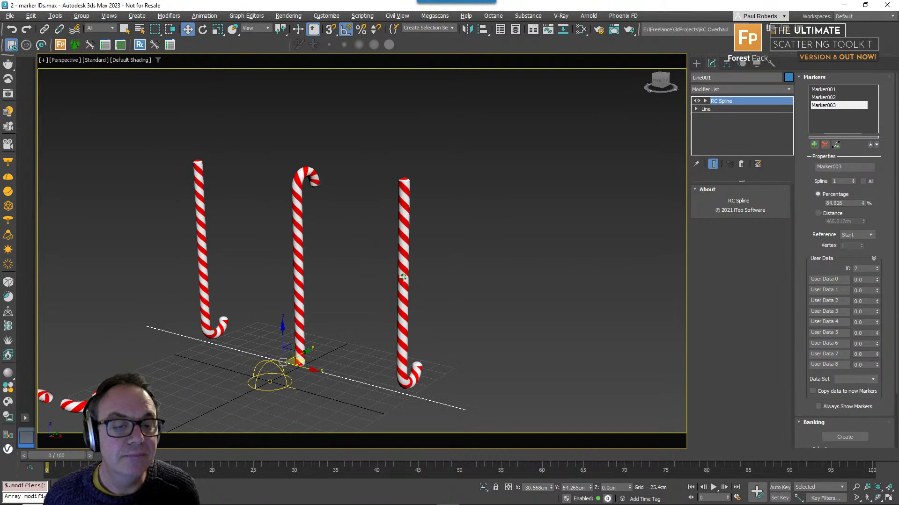
{"action": "scroll", "coordinate": [471, 272], "scroll_direction": "up", "scroll_amount": 2}
{"action": "middle_click_drag", "start_coordinate": [404, 268], "coordinate": [433, 267]}
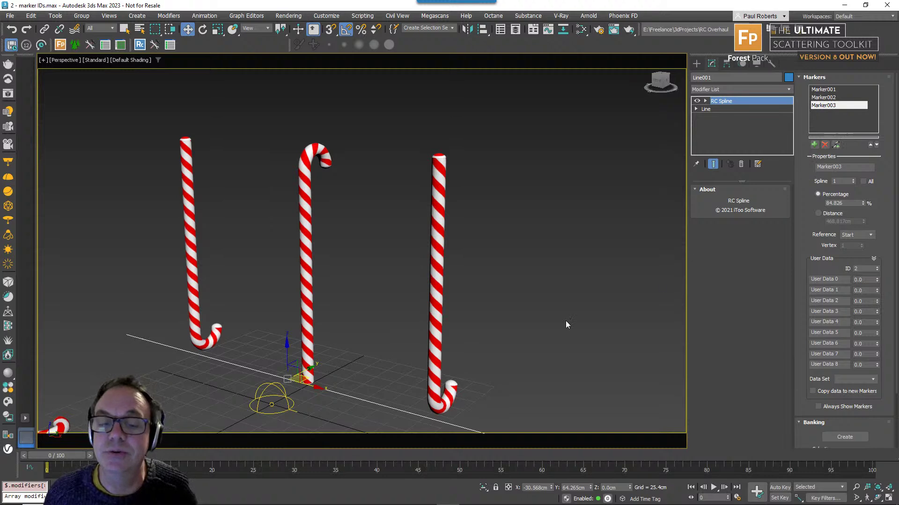
{"action": "left_click", "coordinate": [435, 301]}
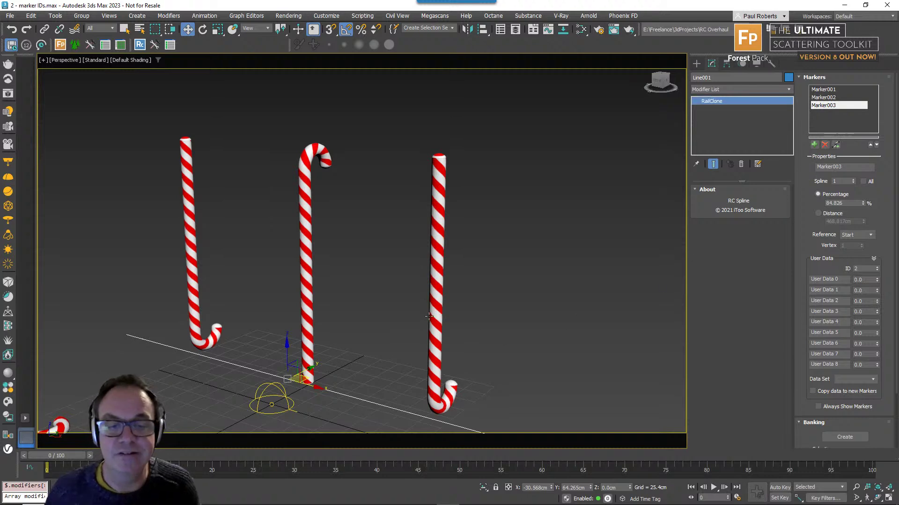
{"action": "double_click", "coordinate": [443, 315]}
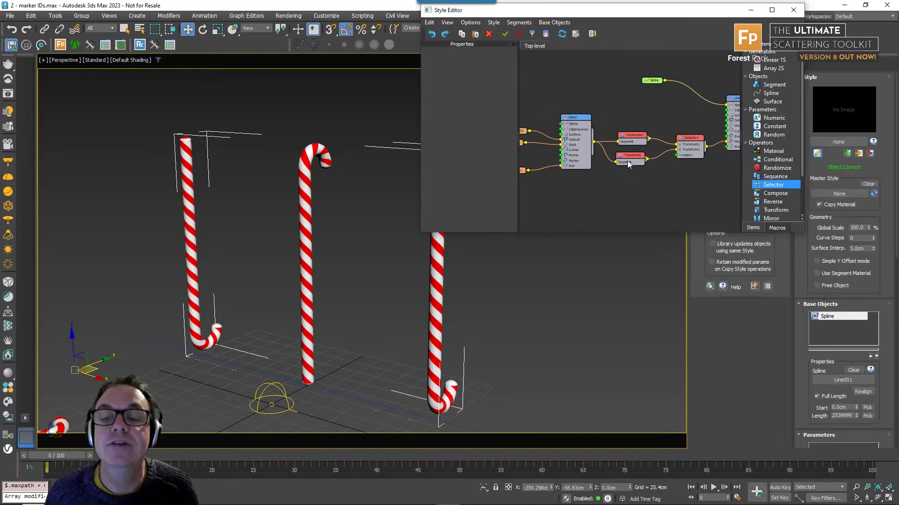
{"action": "left_click", "coordinate": [626, 160]}
{"action": "middle_click_drag", "start_coordinate": [627, 161], "coordinate": [599, 171]}
{"action": "left_click_drag", "start_coordinate": [656, 115], "coordinate": [701, 109]}
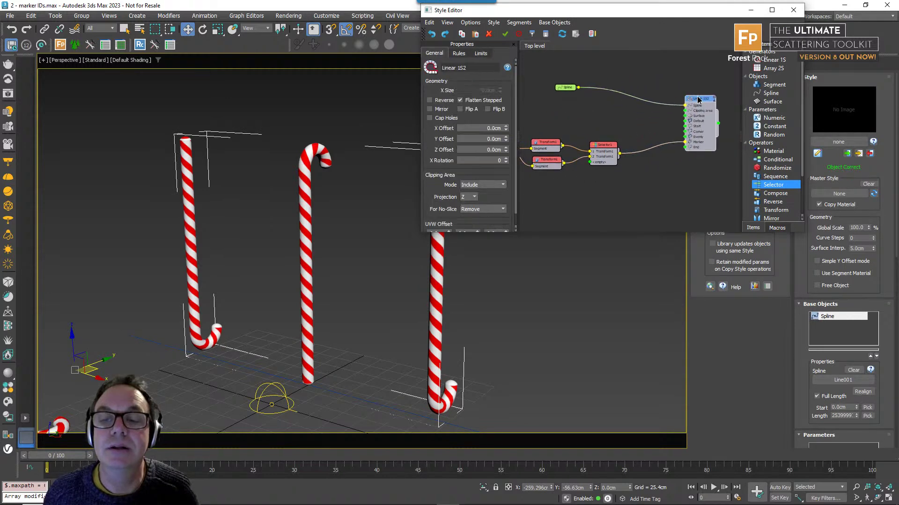
{"action": "left_click_drag", "start_coordinate": [783, 213], "coordinate": [650, 151]}
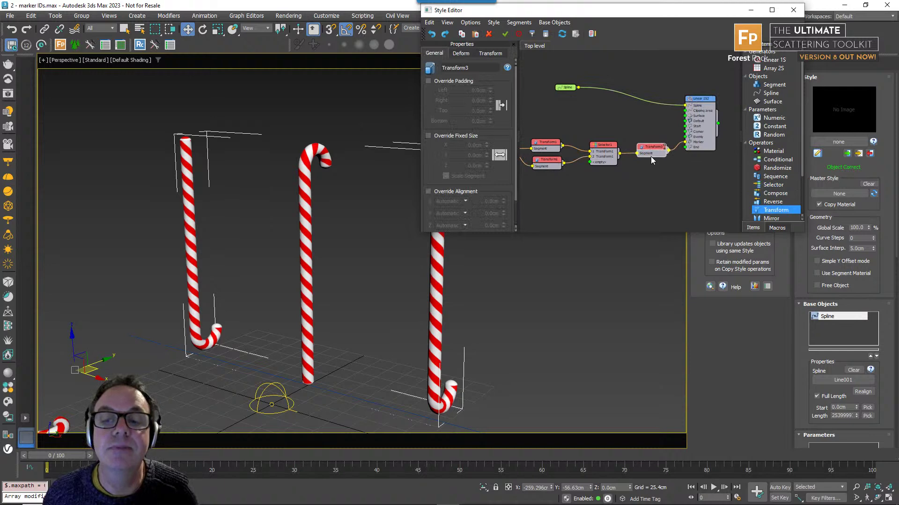
- Export the Z Fixed Translation and Z Fixed Rotation parameters of the Transform operator that follows the Selector
{"action": "right_click", "coordinate": [658, 150]}
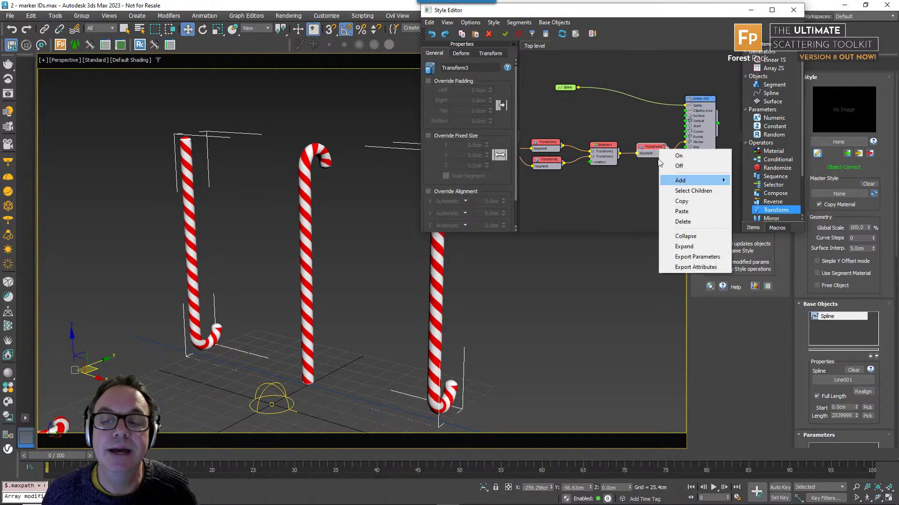
{"action": "left_click", "coordinate": [688, 261]}
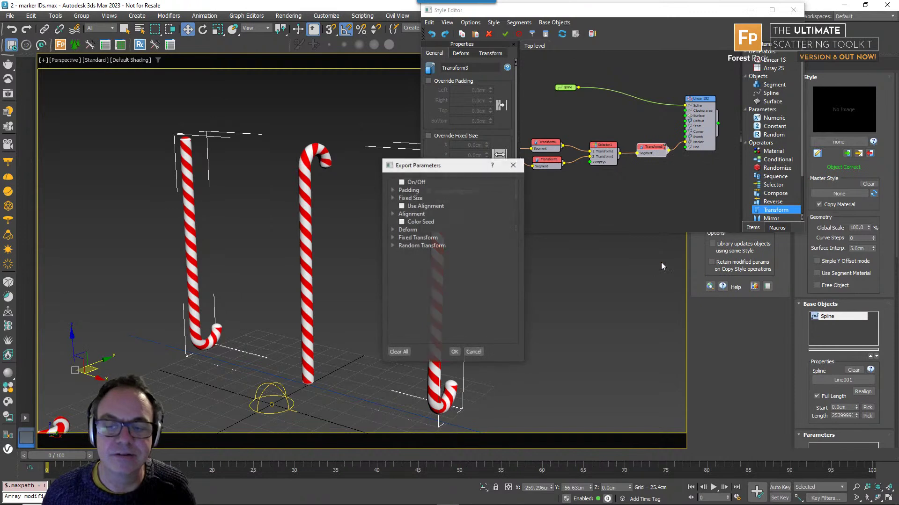
{"action": "left_click", "coordinate": [393, 239]}
{"action": "left_click", "coordinate": [402, 246]}
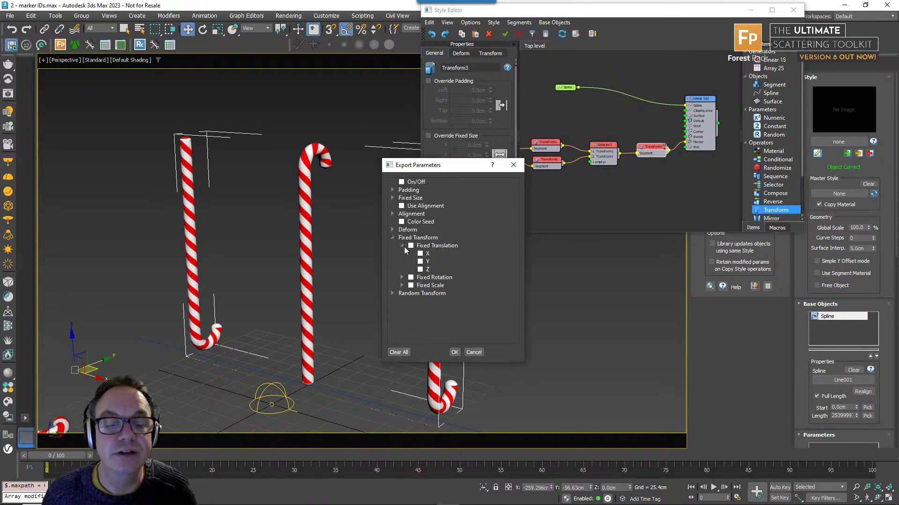
{"action": "left_click", "coordinate": [420, 270]}
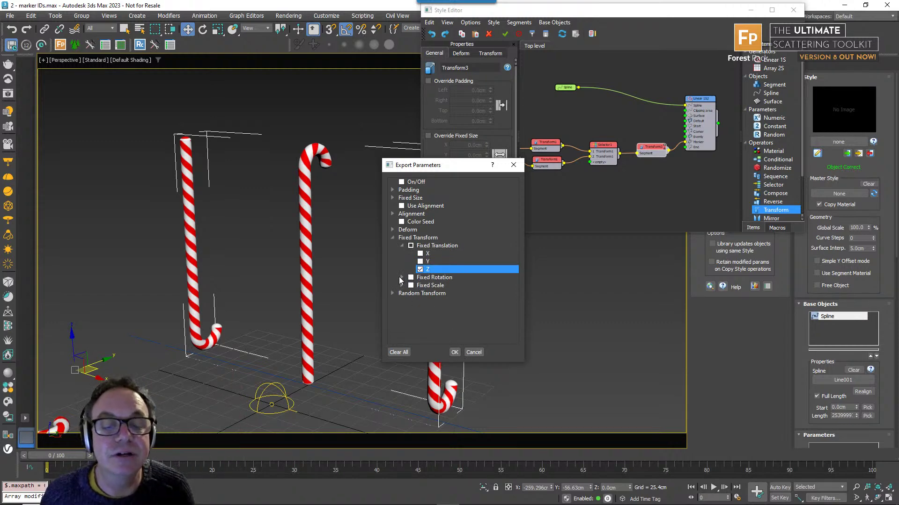
{"action": "left_click", "coordinate": [401, 277]}
{"action": "left_click", "coordinate": [420, 301]}
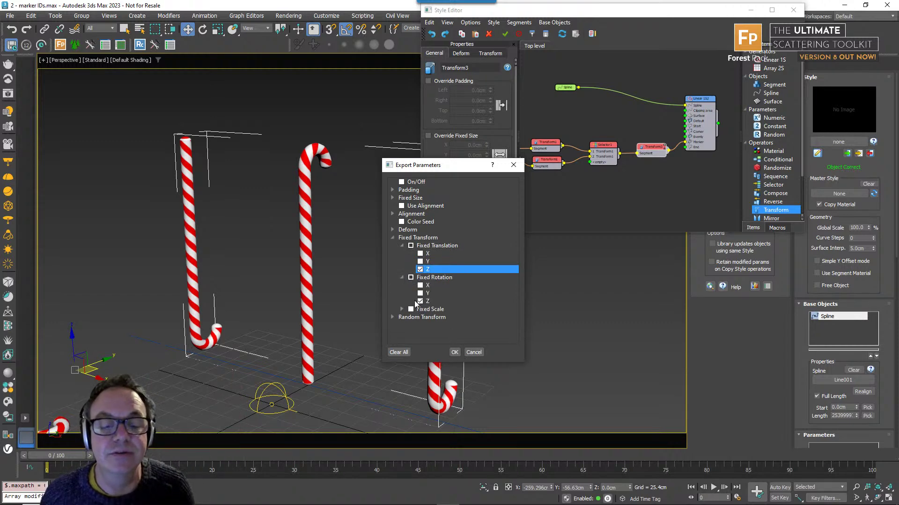
{"action": "left_click", "coordinate": [455, 352]}
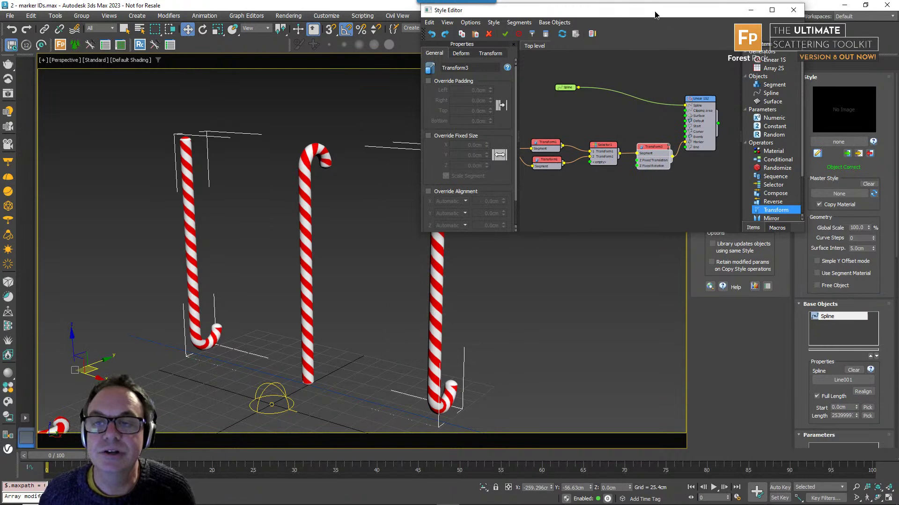
{"action": "mouse_move", "coordinate": [655, 13]}
{"action": "left_mouse_down"}
{"action": "mouse_move", "coordinate": [631, 9]}
{"action": "mouse_move", "coordinate": [646, 11]}
{"action": "left_mouse_up"}
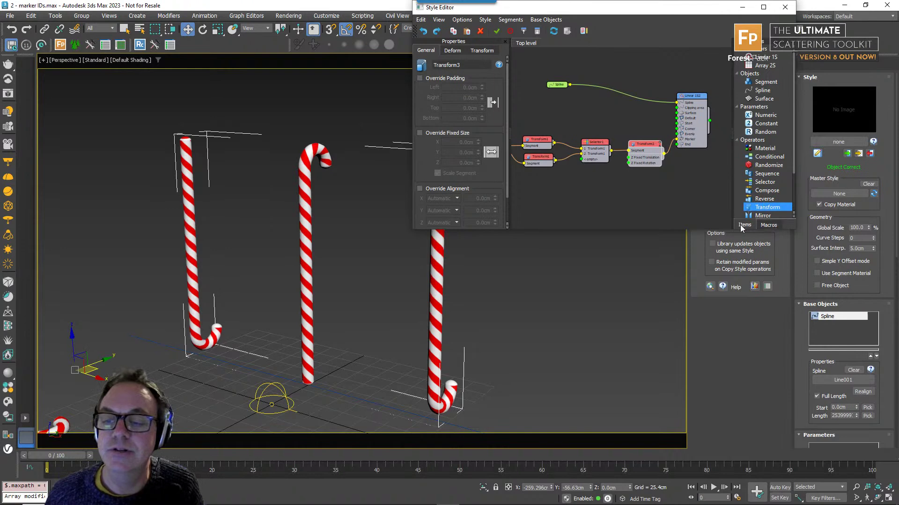
{"action": "scroll", "coordinate": [635, 162], "scroll_direction": "up", "scroll_amount": 2}
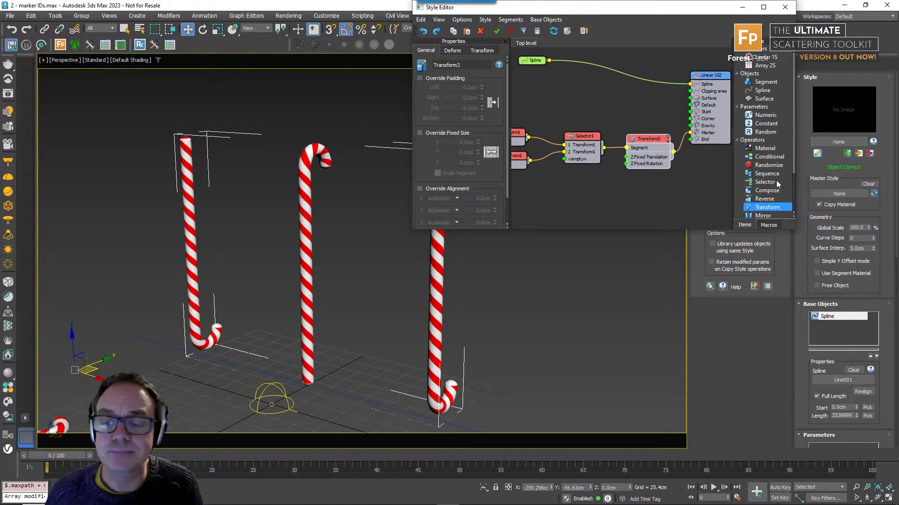
- Add an X Spline Variables macro from the Array Attributes logic macros to the graph, below the Selector
{"action": "scroll", "coordinate": [777, 196], "scroll_direction": "down", "scroll_amount": 2}
{"action": "left_click", "coordinate": [768, 225]}
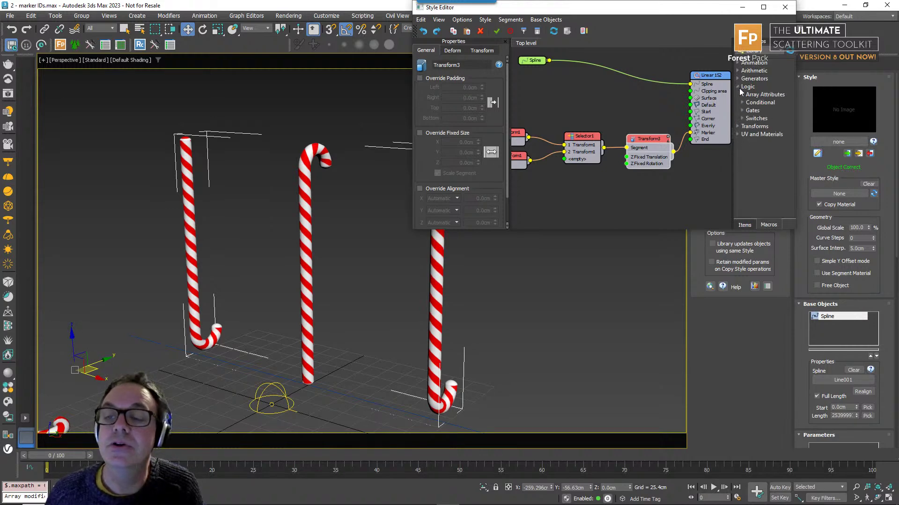
{"action": "left_click", "coordinate": [744, 87]}
{"action": "left_click_drag", "start_coordinate": [732, 111], "coordinate": [701, 110]}
{"action": "left_click", "coordinate": [753, 103]}
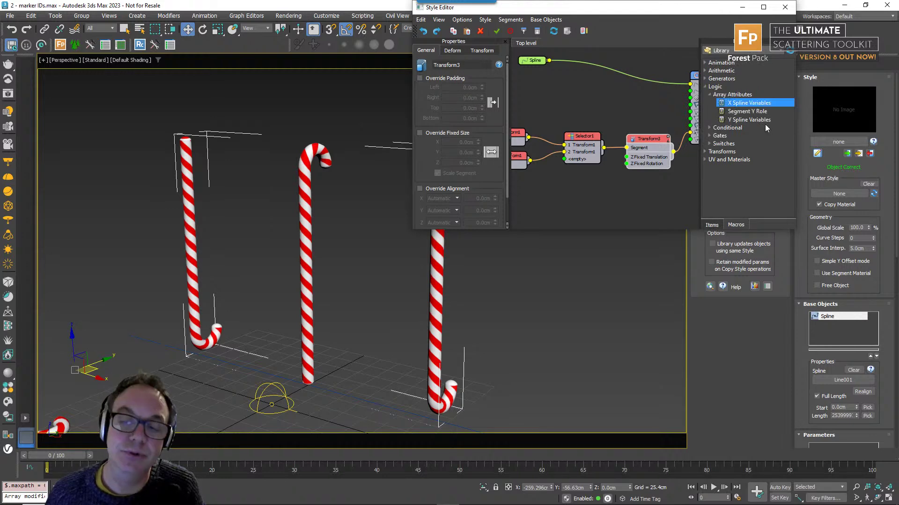
{"action": "left_click_drag", "start_coordinate": [757, 111], "coordinate": [573, 192]}
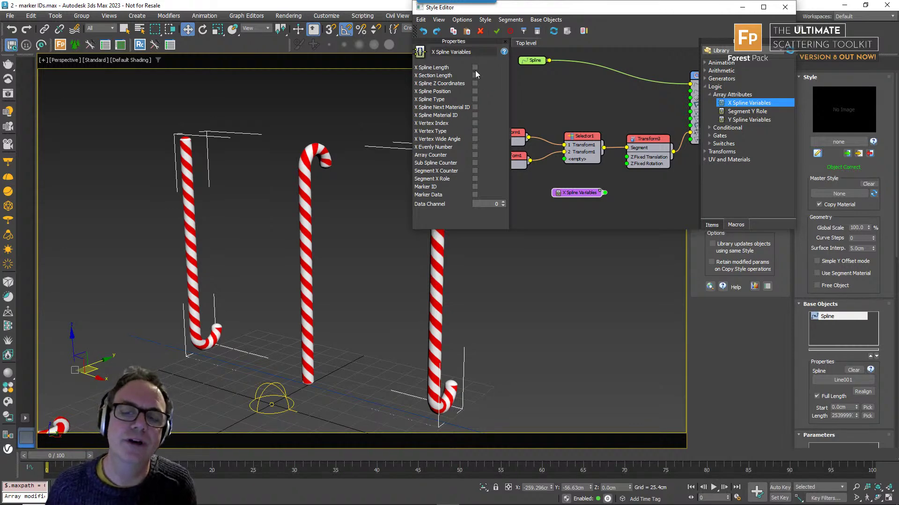
- Enable Marker Data on data channel 0 in X Spline Variables and wire it to the Transform's Z Fixed Translation input
{"action": "left_click_drag", "start_coordinate": [594, 190], "coordinate": [589, 193]}
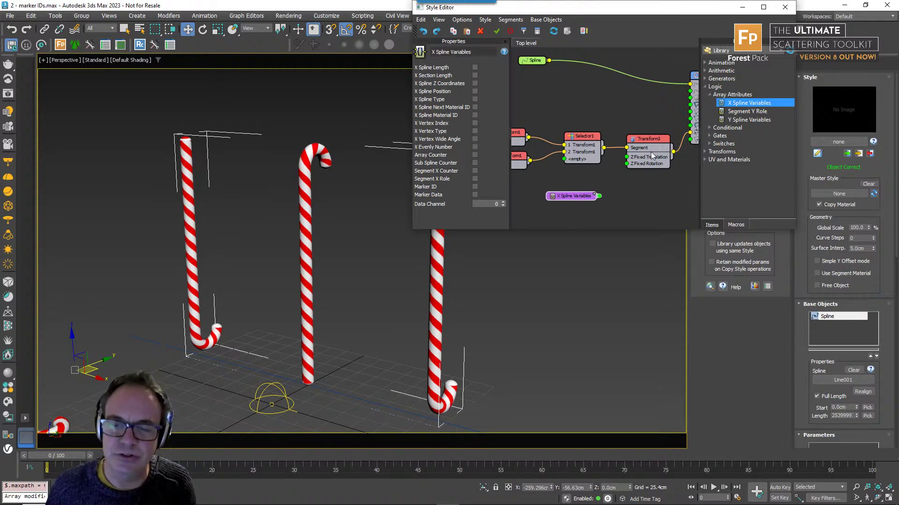
{"action": "left_click_drag", "start_coordinate": [582, 196], "coordinate": [579, 203]}
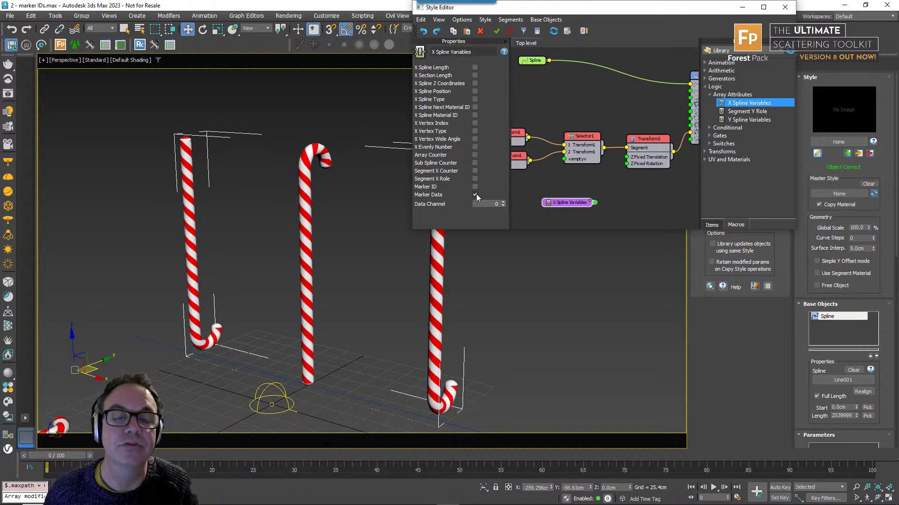
{"action": "left_click_drag", "start_coordinate": [595, 203], "coordinate": [625, 162]}
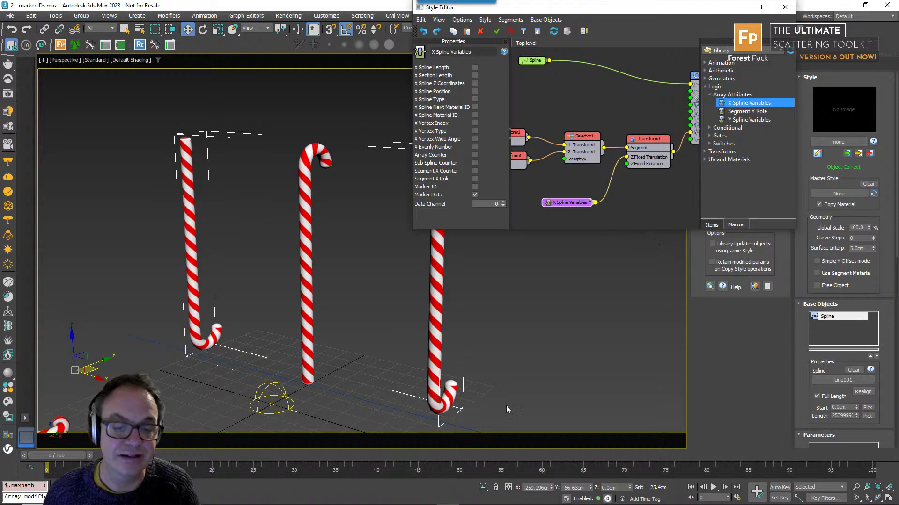
- Select Line001 and set User Data 0 to -24.2 for Marker001 and 18.18 for Marker003
{"action": "left_click", "coordinate": [416, 416]}
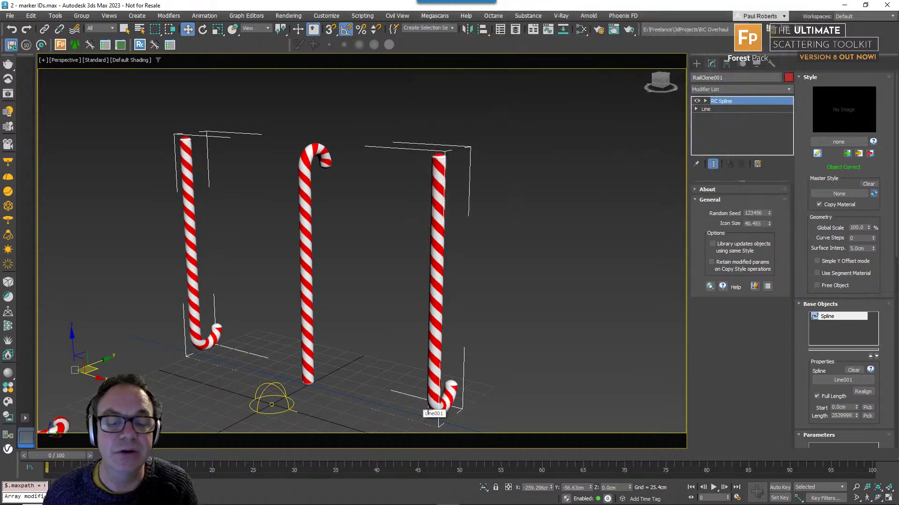
{"action": "left_click", "coordinate": [428, 410]}
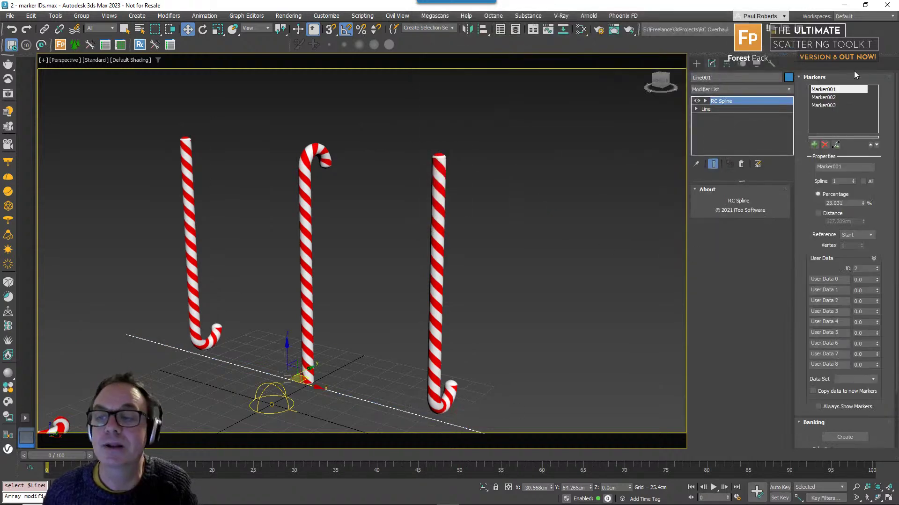
{"action": "left_click", "coordinate": [829, 90]}
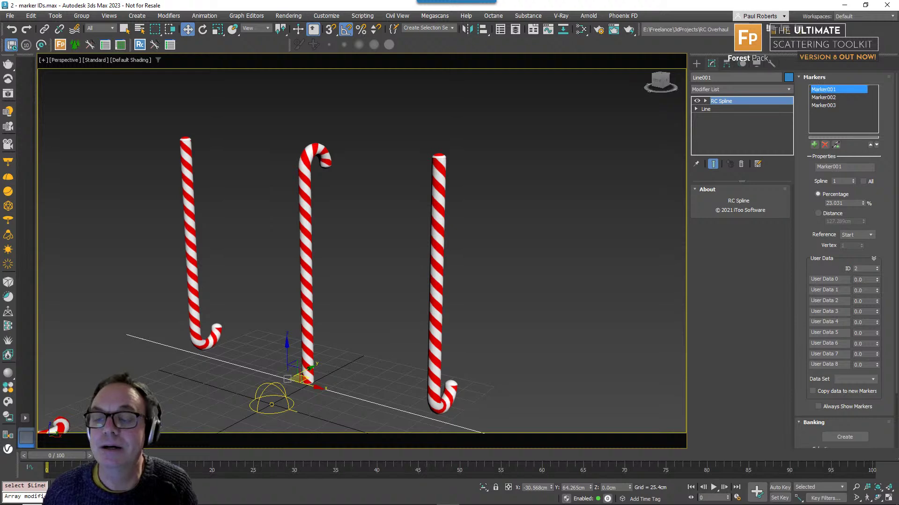
{"action": "left_click", "coordinate": [864, 279]}
{"action": "type", "text": "20"}
{"action": "key", "text": "Return"}
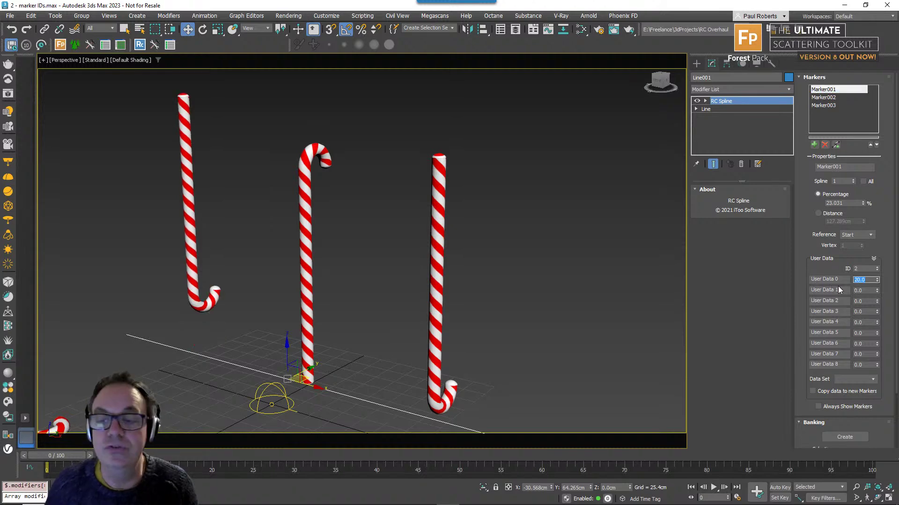
{"action": "left_click_drag", "start_coordinate": [877, 281], "coordinate": [881, 330]}
{"action": "left_click", "coordinate": [818, 105]}
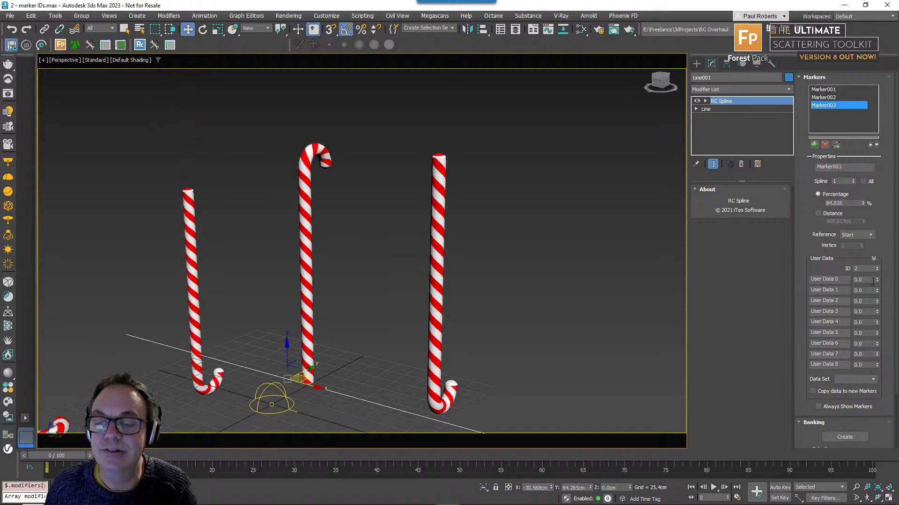
{"action": "left_click_drag", "start_coordinate": [877, 279], "coordinate": [877, 178]}
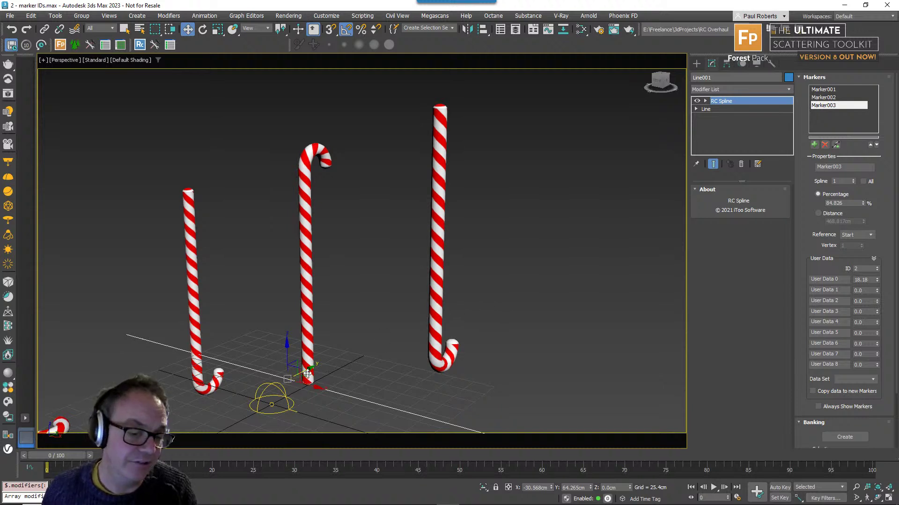
- Reselect the RailClone object and add an Arithmetic operator wired to the Transform's Z Fixed Rotation input
{"action": "left_click", "coordinate": [305, 337]}
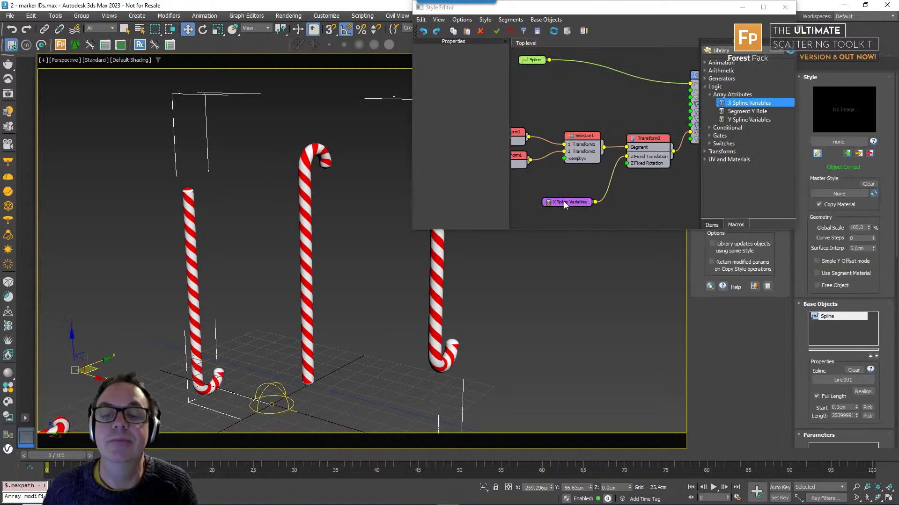
{"action": "left_click_drag", "start_coordinate": [563, 201], "coordinate": [571, 177]}
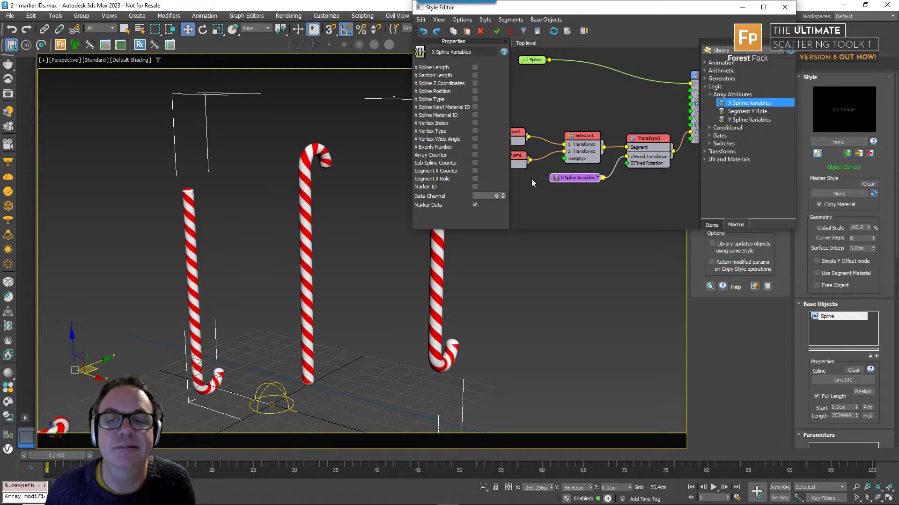
{"action": "left_click_drag", "start_coordinate": [571, 181], "coordinate": [575, 175]}
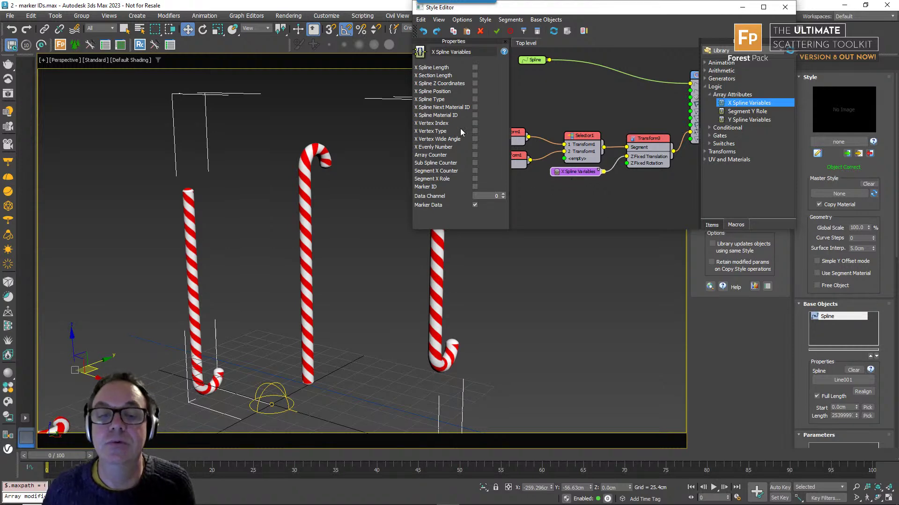
{"action": "left_click", "coordinate": [709, 225]}
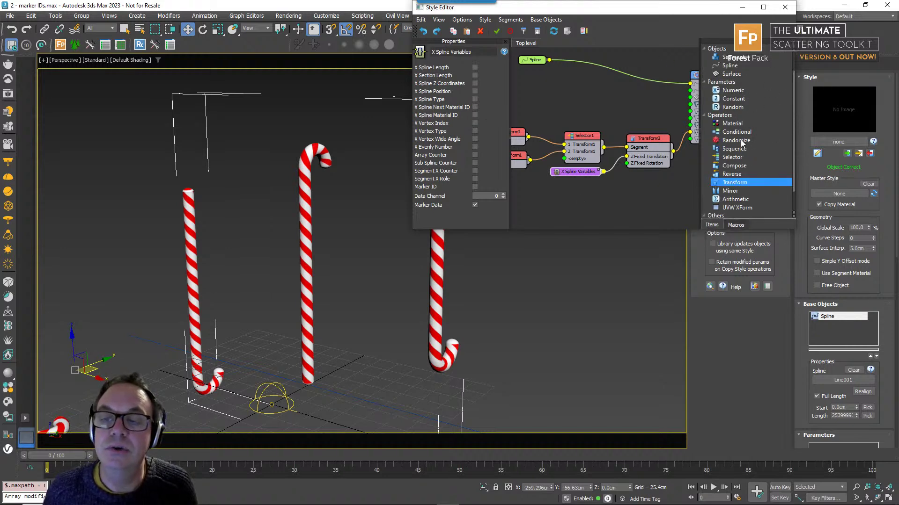
{"action": "left_click_drag", "start_coordinate": [734, 199], "coordinate": [594, 195]}
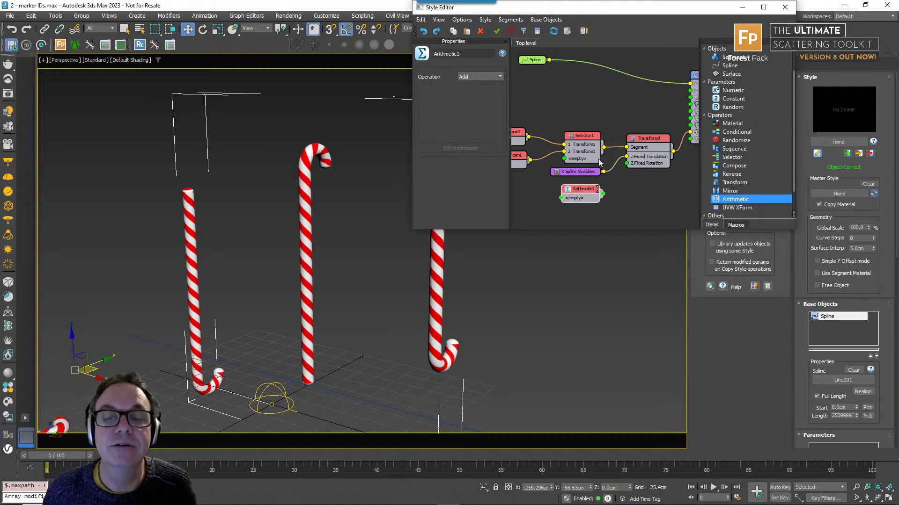
{"action": "left_click_drag", "start_coordinate": [603, 193], "coordinate": [627, 164]}
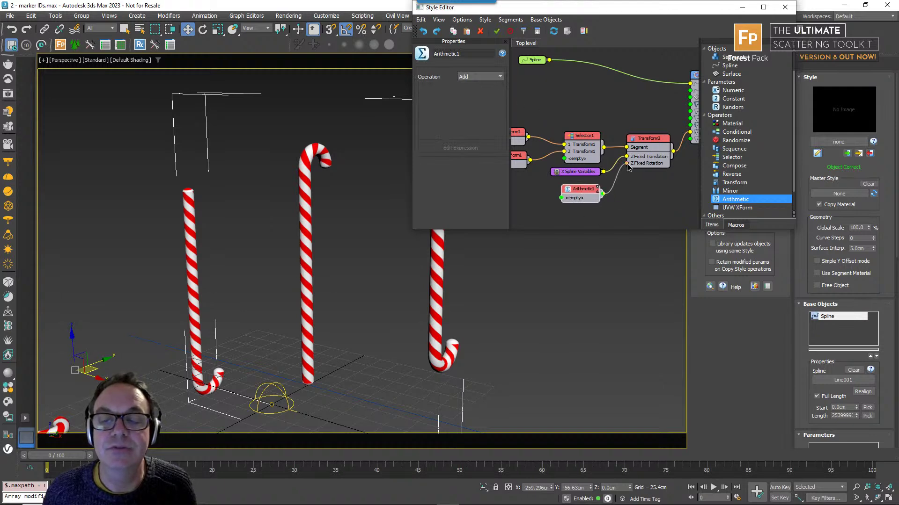
{"action": "left_click_drag", "start_coordinate": [575, 196], "coordinate": [586, 192]}
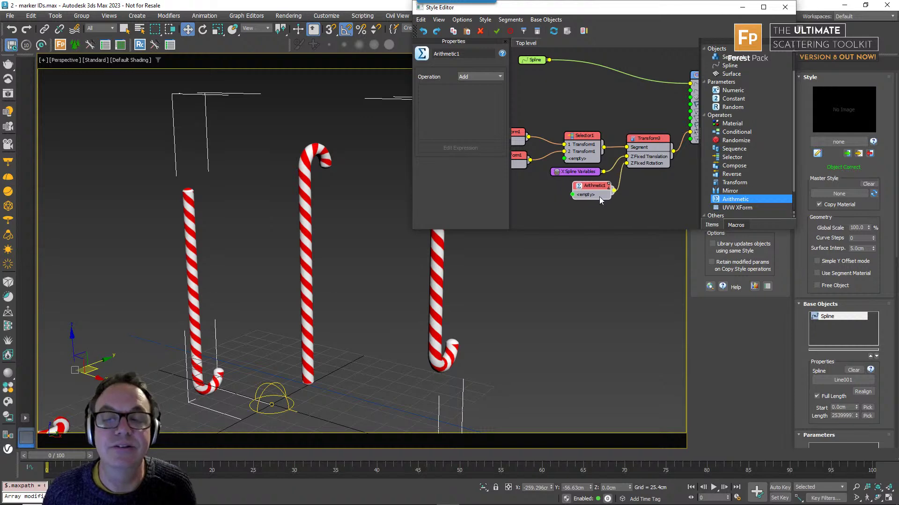
- Set the Arithmetic operator's operation to Expression and begin its expression with "return XMarkerData"
{"action": "left_click", "coordinate": [490, 77]}
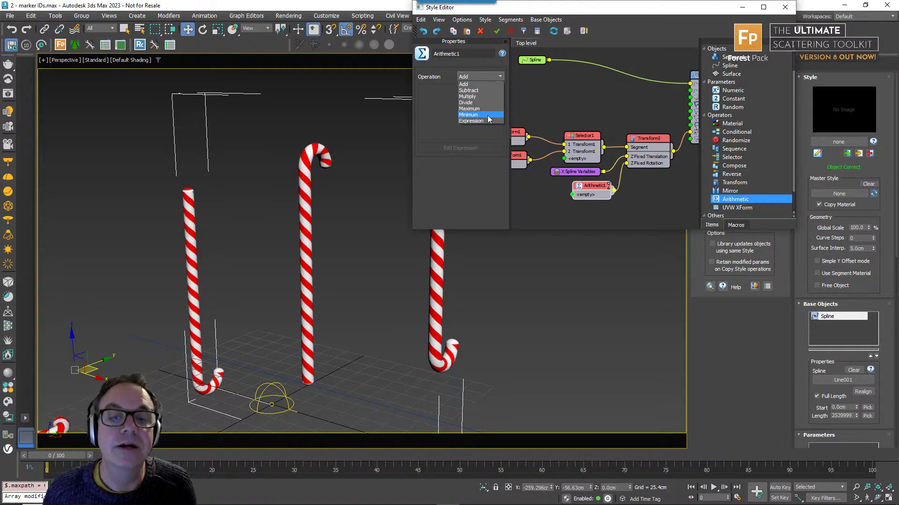
{"action": "left_click", "coordinate": [487, 115]}
{"action": "left_click", "coordinate": [470, 154]}
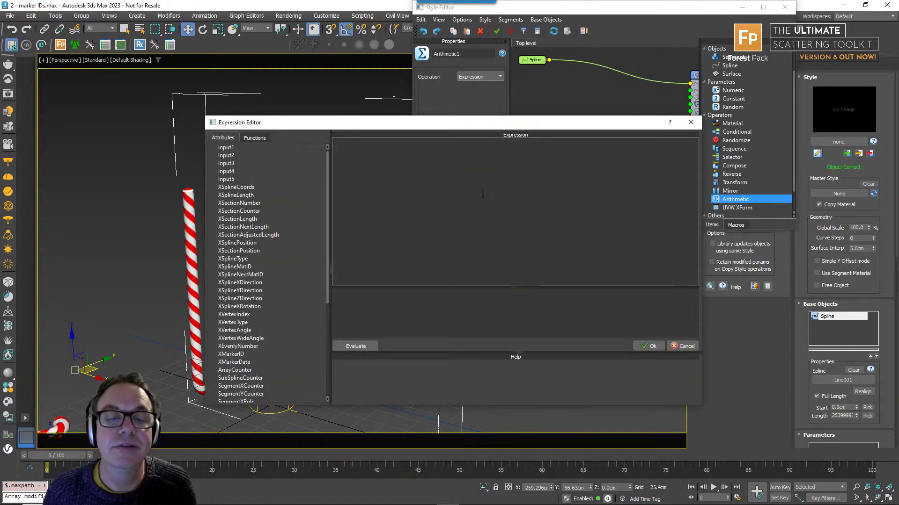
{"action": "type", "text": "return"}
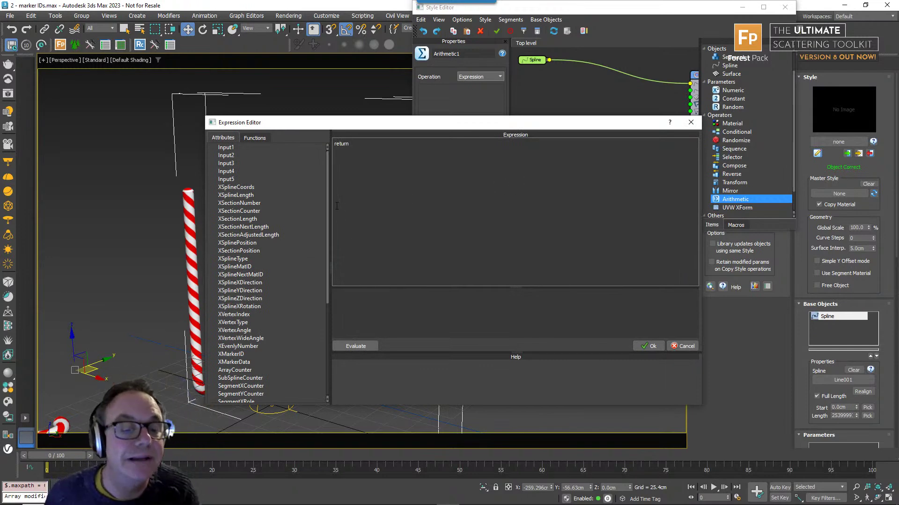
{"action": "left_click_drag", "start_coordinate": [326, 207], "coordinate": [329, 226]}
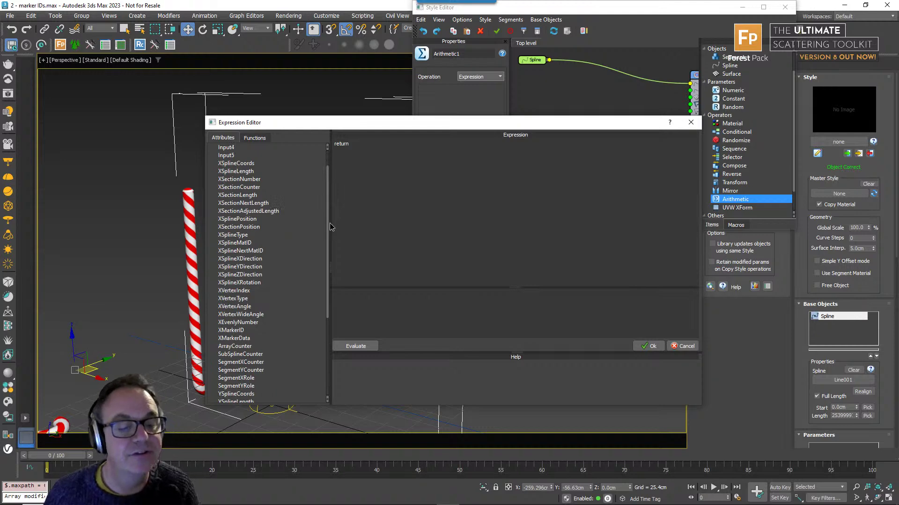
{"action": "scroll", "coordinate": [301, 276], "scroll_direction": "down", "scroll_amount": 2}
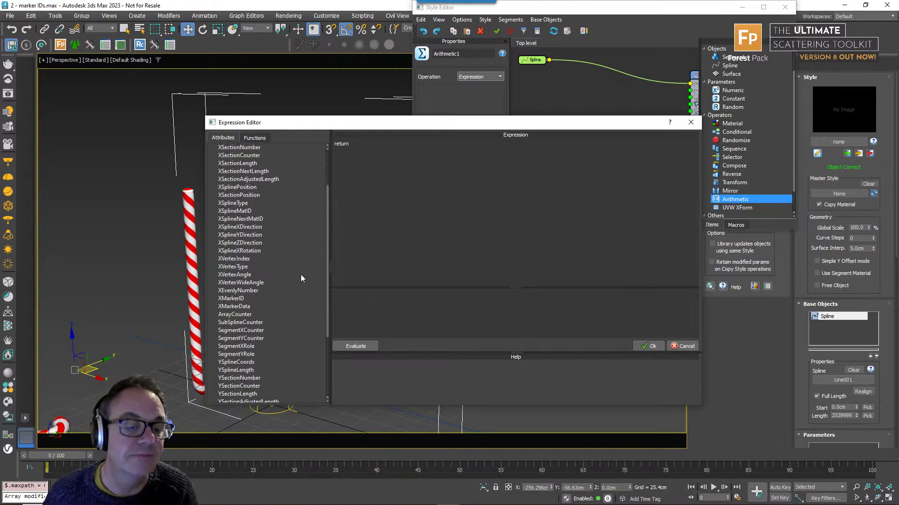
{"action": "left_click", "coordinate": [247, 307]}
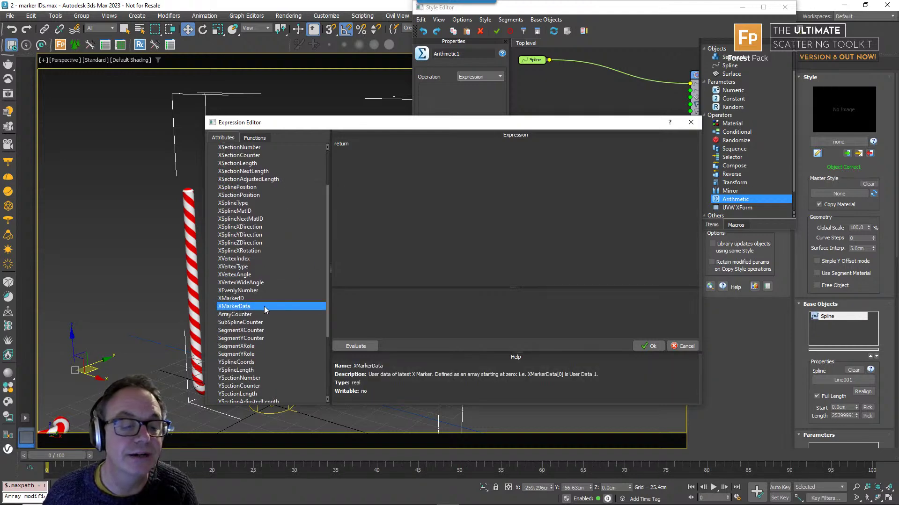
{"action": "double_click", "coordinate": [247, 306]}
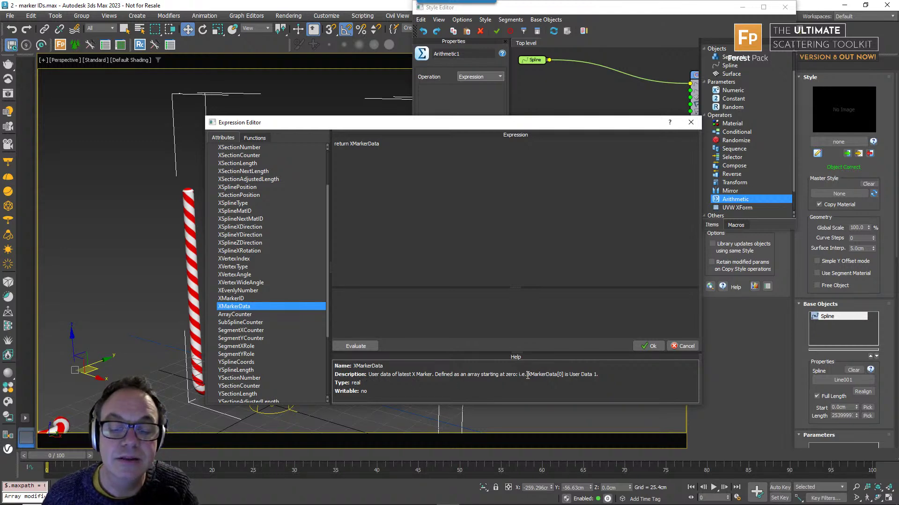
- Complete the expression as "return XMarkerData[1];", evaluate and accept it, and tidy the Arithmetic and X Spline Variables nodes
{"action": "left_click_drag", "start_coordinate": [527, 376], "coordinate": [559, 376]}
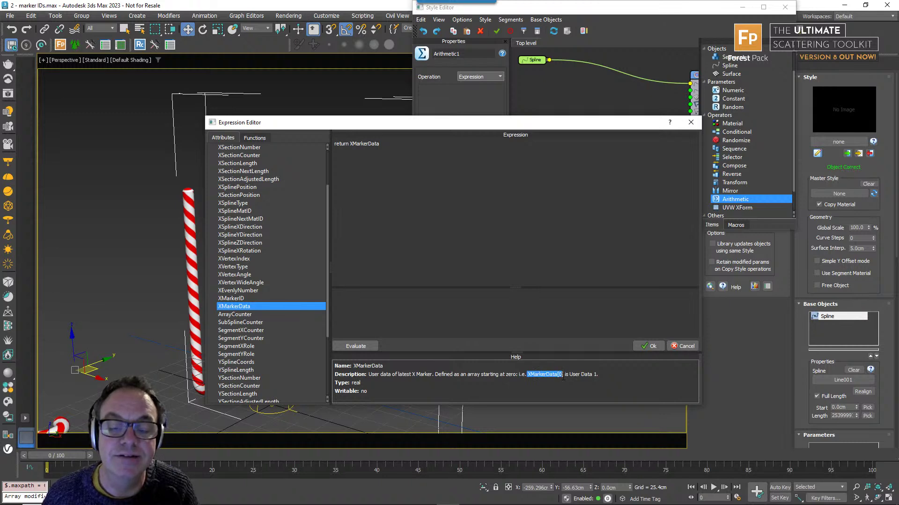
{"action": "left_click", "coordinate": [570, 380]}
{"action": "left_click", "coordinate": [415, 154]}
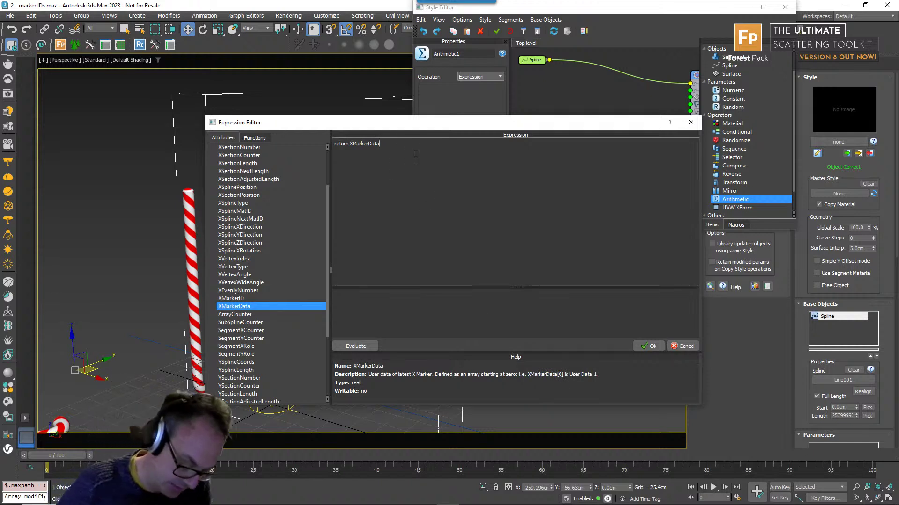
{"action": "type", "text": "["}
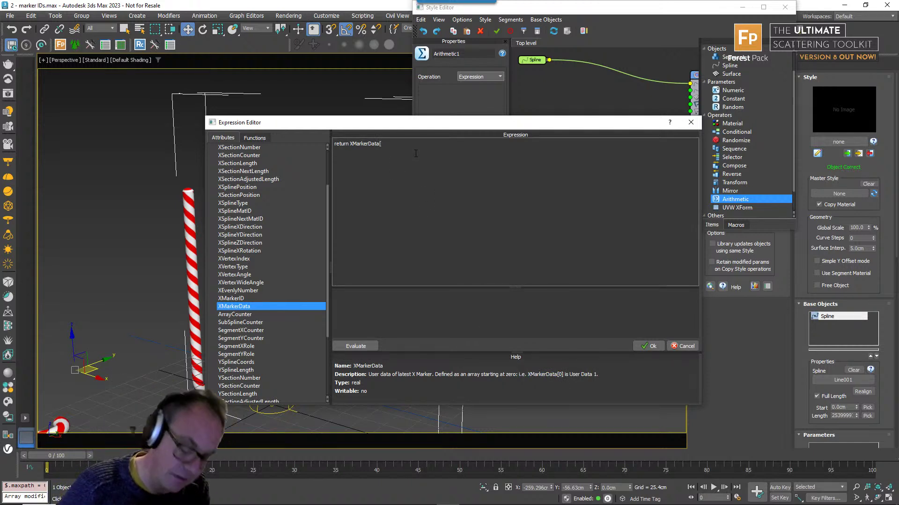
{"action": "type", "text": "1"}
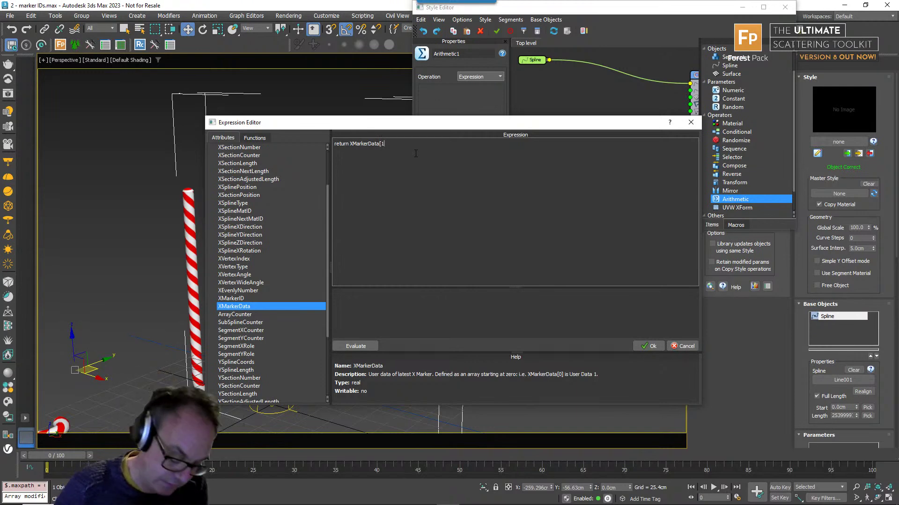
{"action": "type", "text": "];"}
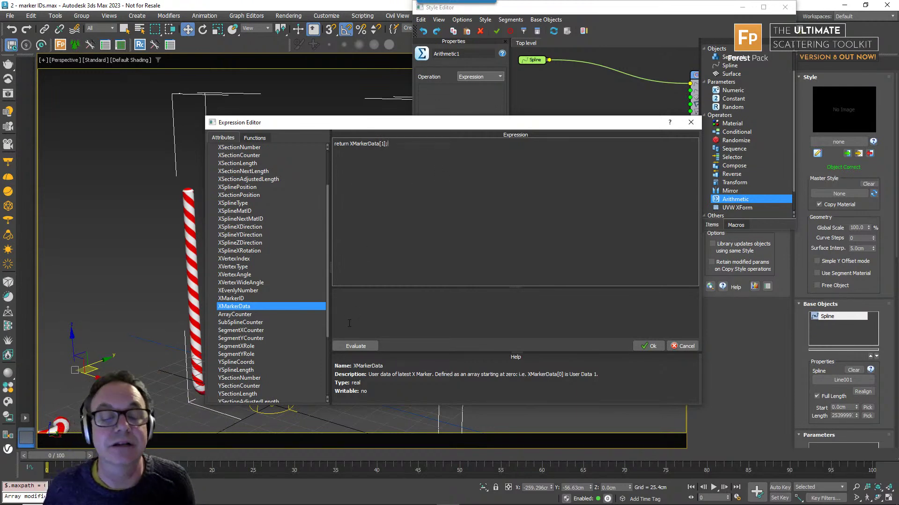
{"action": "left_click", "coordinate": [356, 346]}
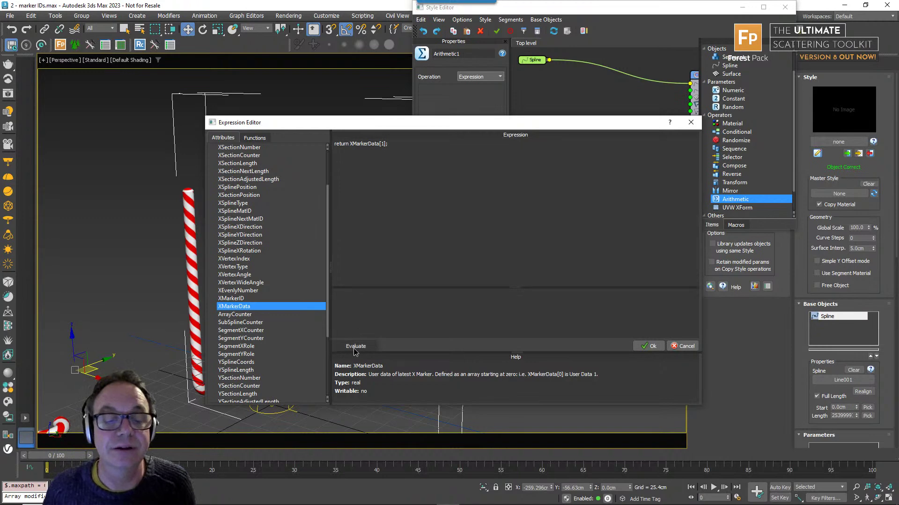
{"action": "left_click", "coordinate": [648, 346]}
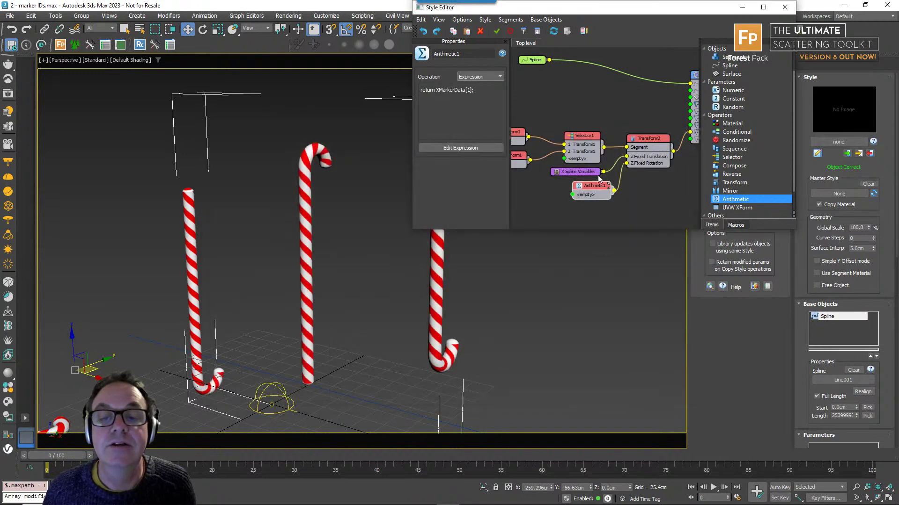
{"action": "mouse_move", "coordinate": [593, 186]}
{"action": "left_mouse_down"}
{"action": "mouse_move", "coordinate": [580, 189]}
{"action": "mouse_move", "coordinate": [579, 175]}
{"action": "mouse_move", "coordinate": [582, 188]}
{"action": "left_mouse_up"}
{"action": "left_click_drag", "start_coordinate": [580, 173], "coordinate": [580, 184]}
- Select Line001 and set User Data 1 of Marker001 to 90 in its RC Spline modifier
{"action": "left_click", "coordinate": [488, 351]}
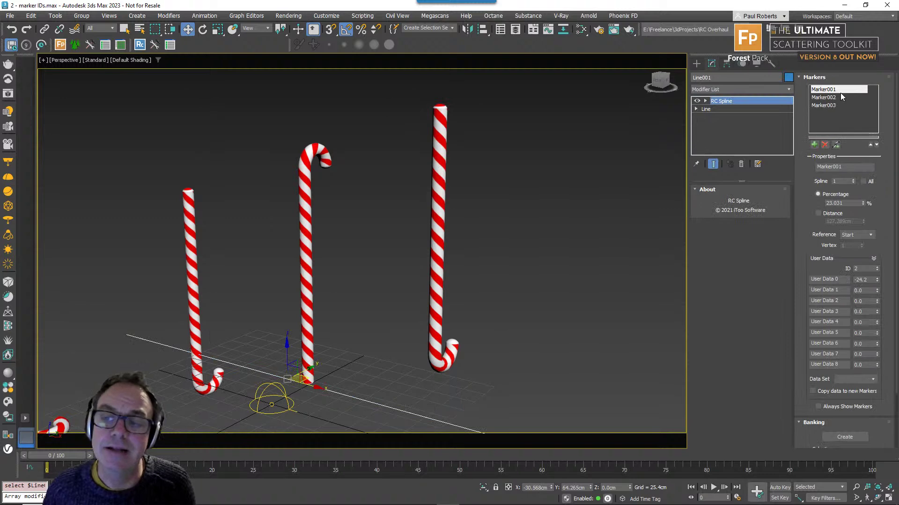
{"action": "double_click", "coordinate": [858, 291]}
{"action": "type", "text": "90"}
{"action": "key", "text": "Return"}
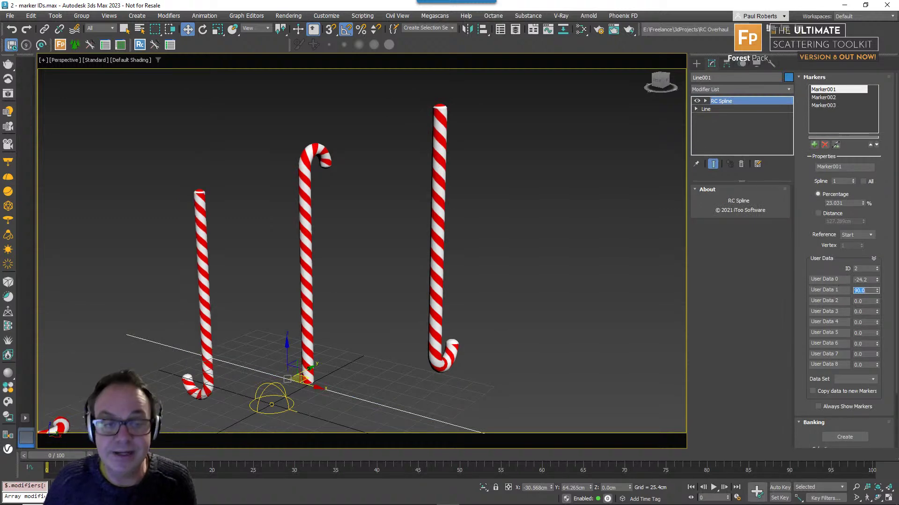
- Set User Data 1 to 49.5 for Marker001 and to 76.96 for Marker003
{"action": "left_click_drag", "start_coordinate": [878, 291], "coordinate": [886, 315]}
{"action": "left_click", "coordinate": [830, 106]}
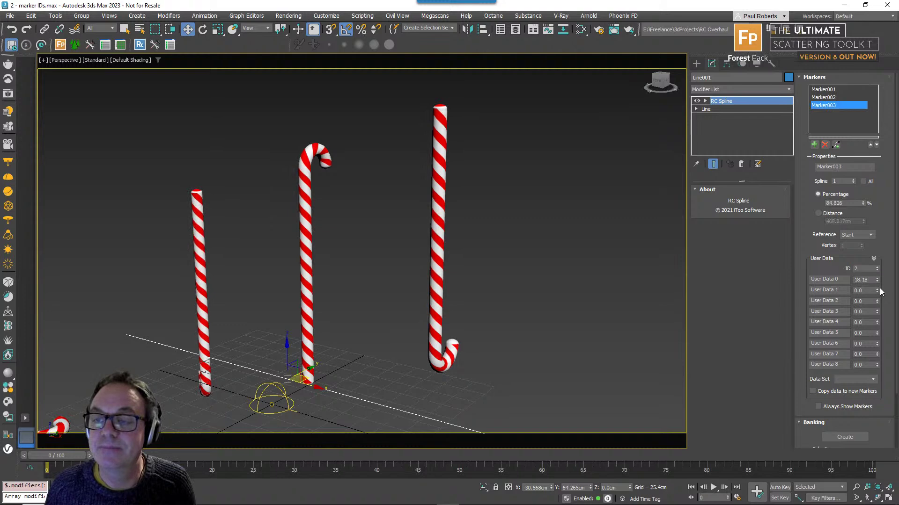
{"action": "left_click_drag", "start_coordinate": [877, 290], "coordinate": [567, 252]}
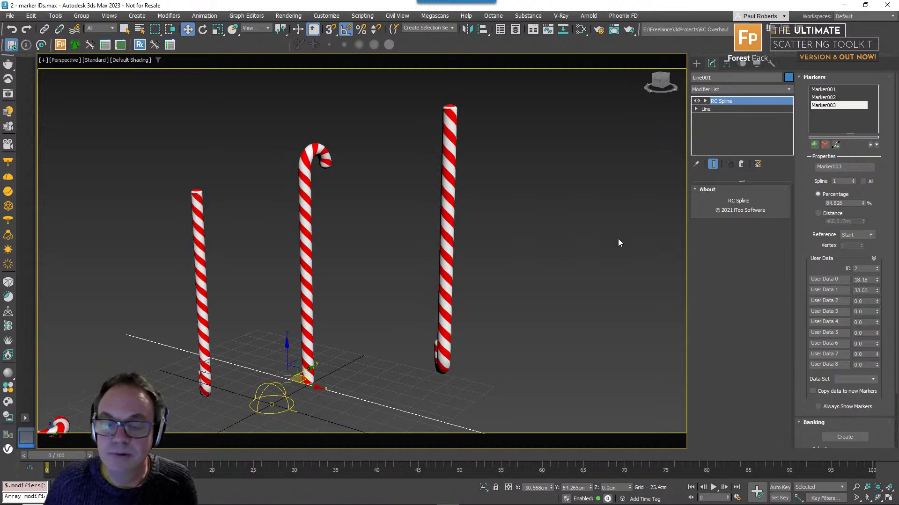
{"action": "left_click_drag", "start_coordinate": [878, 295], "coordinate": [456, 224]}
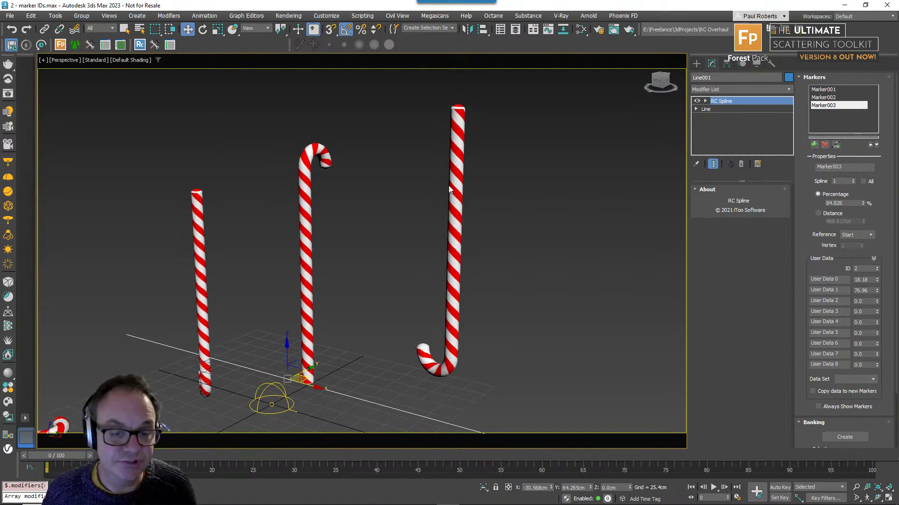
- Reselect the RailClone object, select its Gen2 generator, and widen the Style Editor to show more of the node graph
{"action": "left_click", "coordinate": [459, 267]}
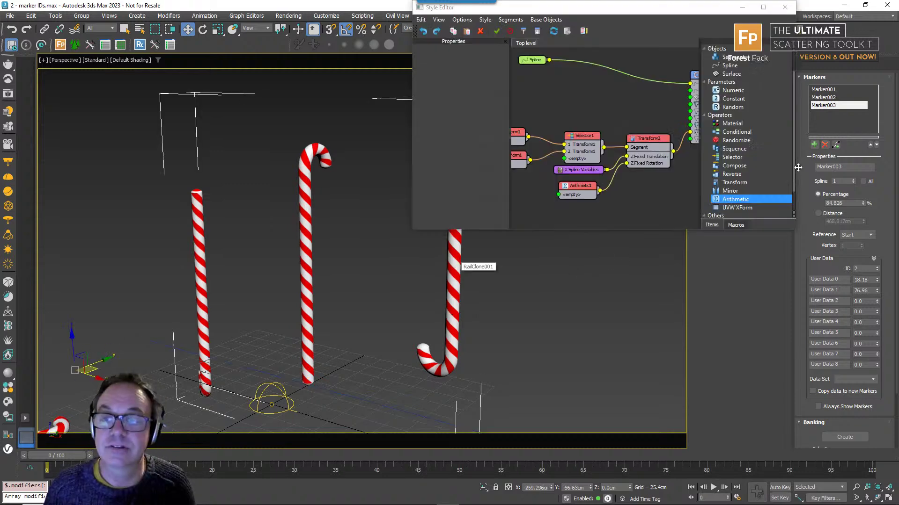
{"action": "scroll", "coordinate": [624, 149], "scroll_direction": "down", "scroll_amount": 1}
{"action": "middle_click_drag", "start_coordinate": [567, 155], "coordinate": [658, 157]}
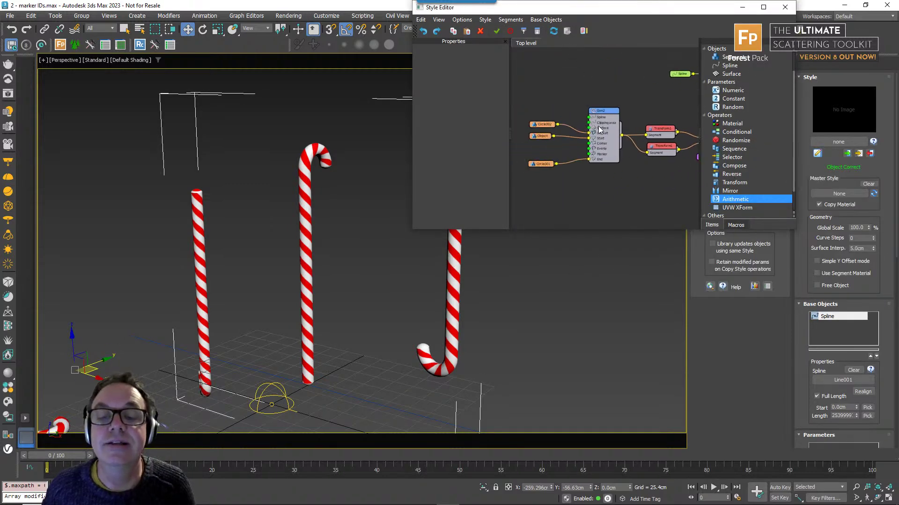
{"action": "left_click", "coordinate": [603, 115]}
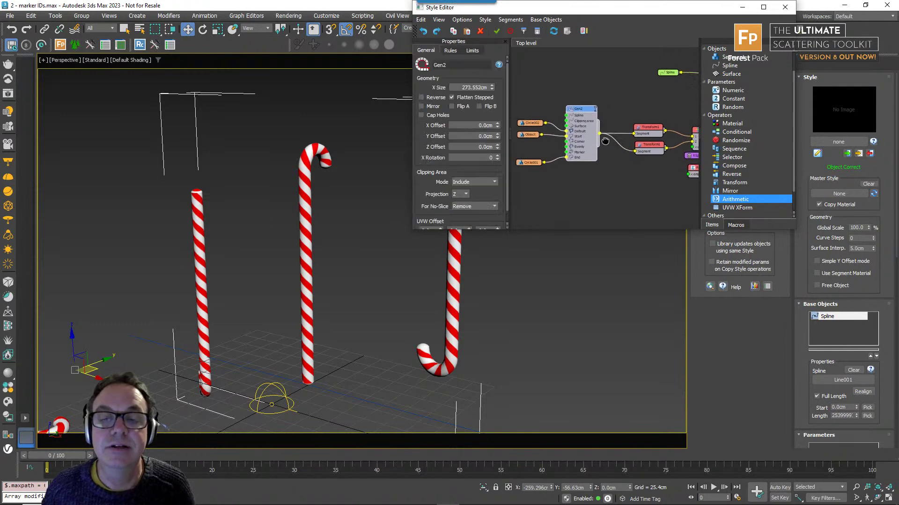
{"action": "left_click_drag", "start_coordinate": [412, 171], "coordinate": [335, 171]}
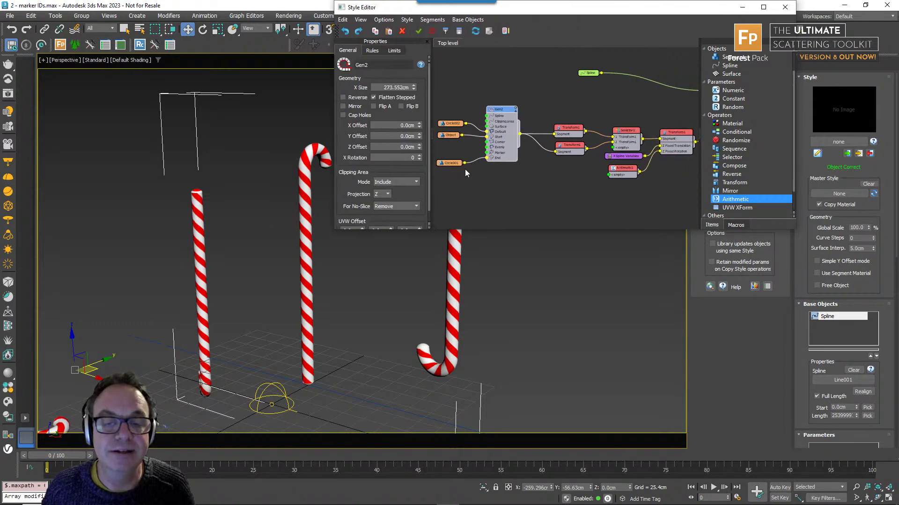
- Rename the Linear 1S2 generator as Gen1
{"action": "scroll", "coordinate": [608, 94], "scroll_direction": "up", "scroll_amount": 5}
{"action": "left_click", "coordinate": [621, 90]}
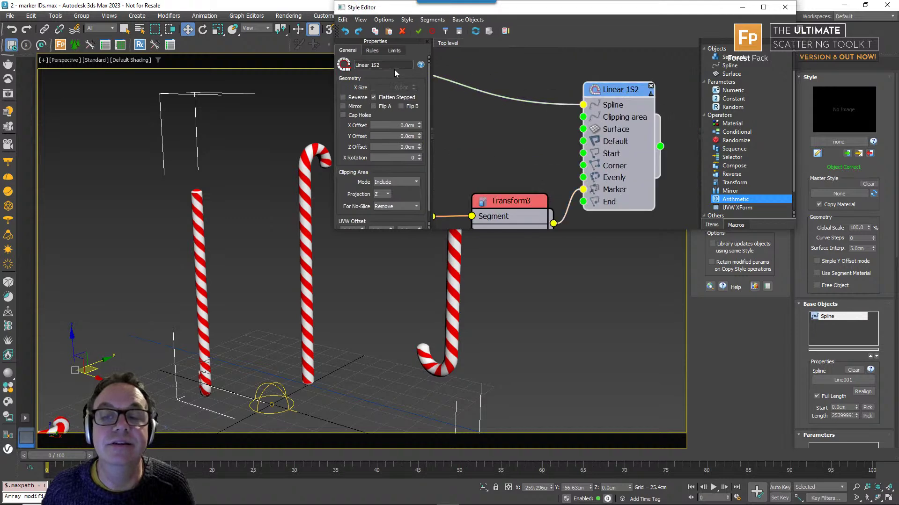
{"action": "double_click", "coordinate": [387, 65]}
{"action": "type", "text": "Gem 1"}
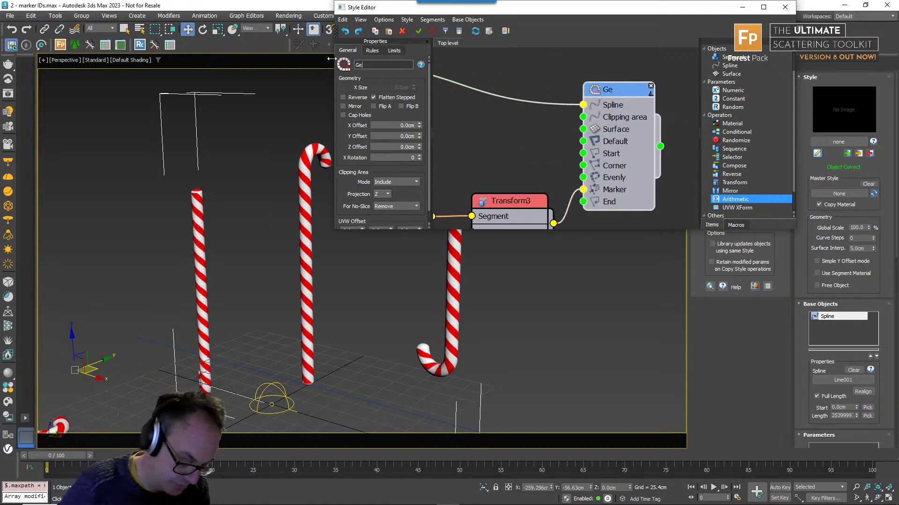
{"action": "key", "text": "BackSpace"}
{"action": "key", "text": "BackSpace"}
{"action": "type", "text": "1"}
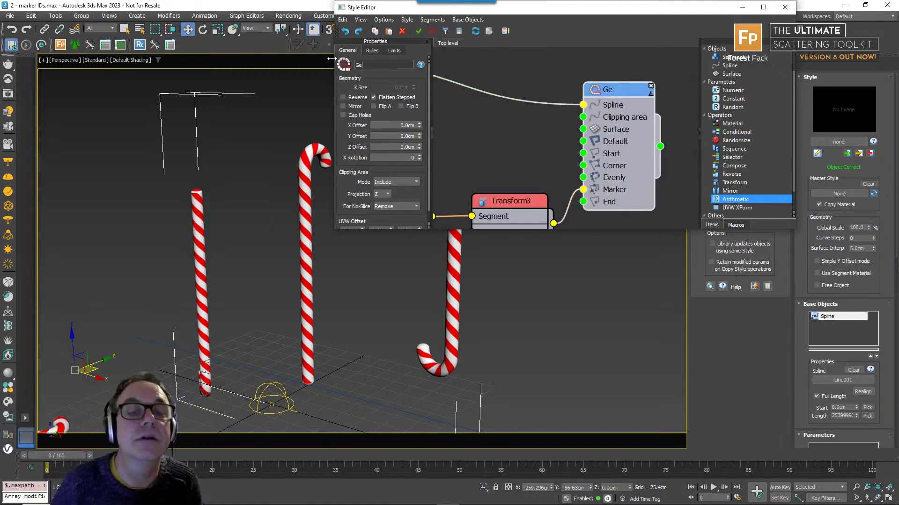
{"action": "type", "text": "n1"}
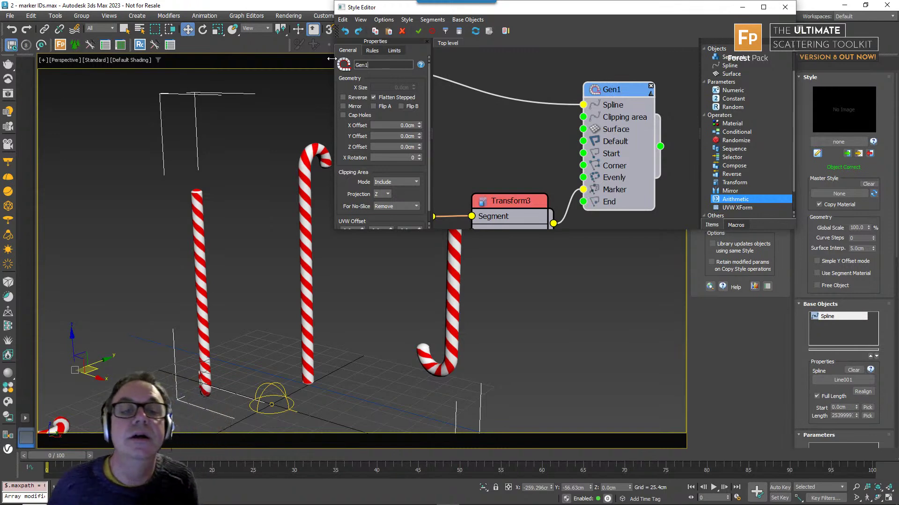
- Move the Spline node closer to the Gen1 generator
{"action": "scroll", "coordinate": [558, 130], "scroll_direction": "down", "scroll_amount": 2}
{"action": "middle_click_drag", "start_coordinate": [446, 109], "coordinate": [581, 122]}
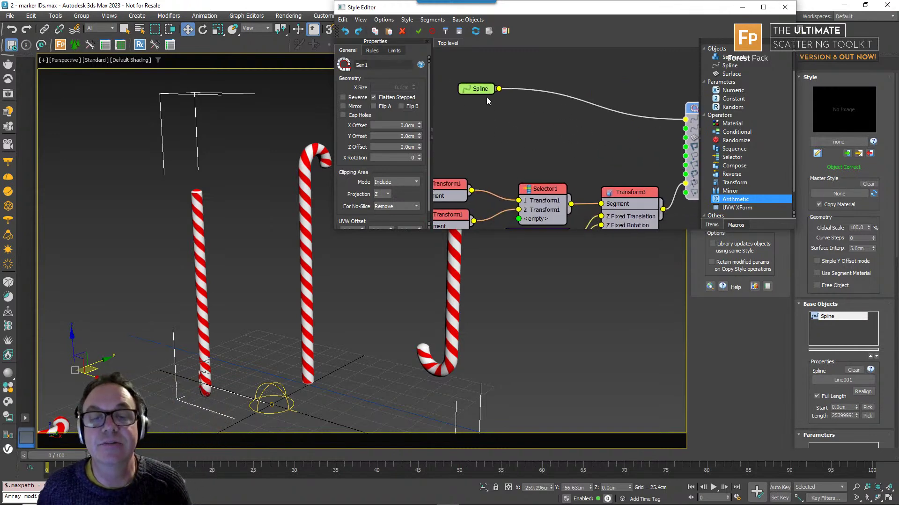
{"action": "left_click_drag", "start_coordinate": [487, 100], "coordinate": [569, 125]}
{"action": "middle_click_drag", "start_coordinate": [569, 125], "coordinate": [520, 100]}
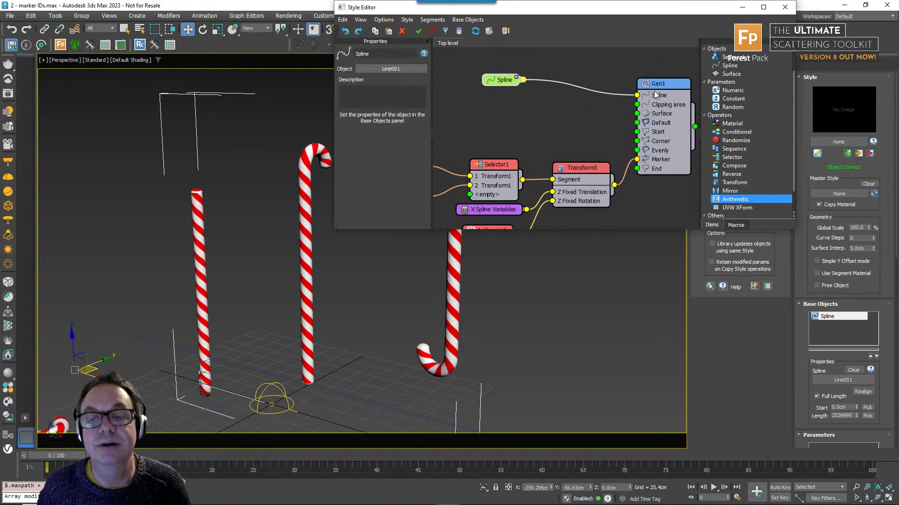
- Reposition the Gen2 generator slightly and export its Geometry X Size parameter as a node input
{"action": "middle_click_drag", "start_coordinate": [542, 161], "coordinate": [620, 114]}
{"action": "scroll", "coordinate": [620, 114], "scroll_direction": "down", "scroll_amount": 2}
{"action": "middle_click_drag", "start_coordinate": [438, 108], "coordinate": [568, 107]}
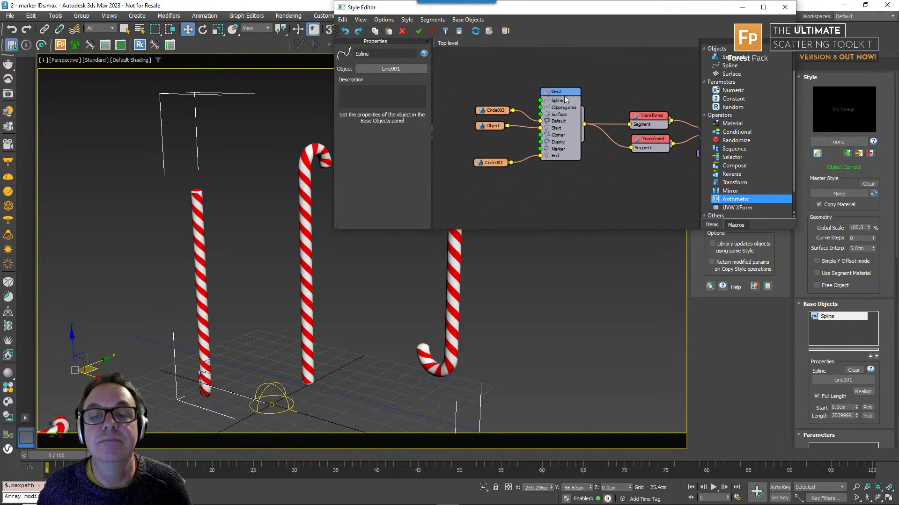
{"action": "left_click_drag", "start_coordinate": [565, 99], "coordinate": [571, 99]}
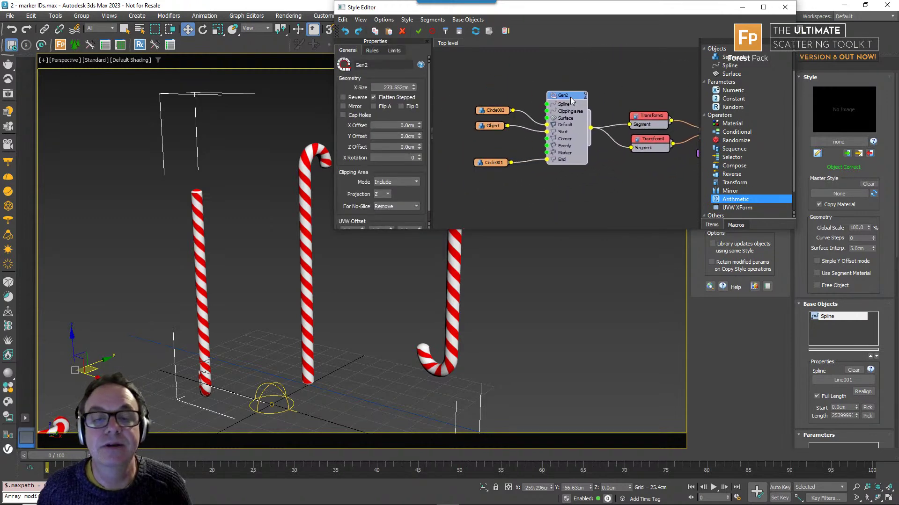
{"action": "scroll", "coordinate": [570, 125], "scroll_direction": "up", "scroll_amount": 1}
{"action": "right_click", "coordinate": [557, 103]}
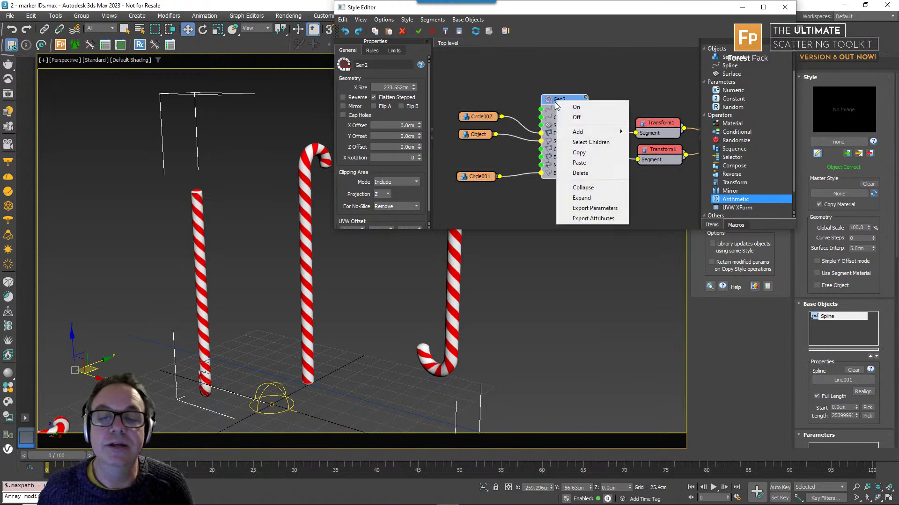
{"action": "left_click", "coordinate": [581, 219]}
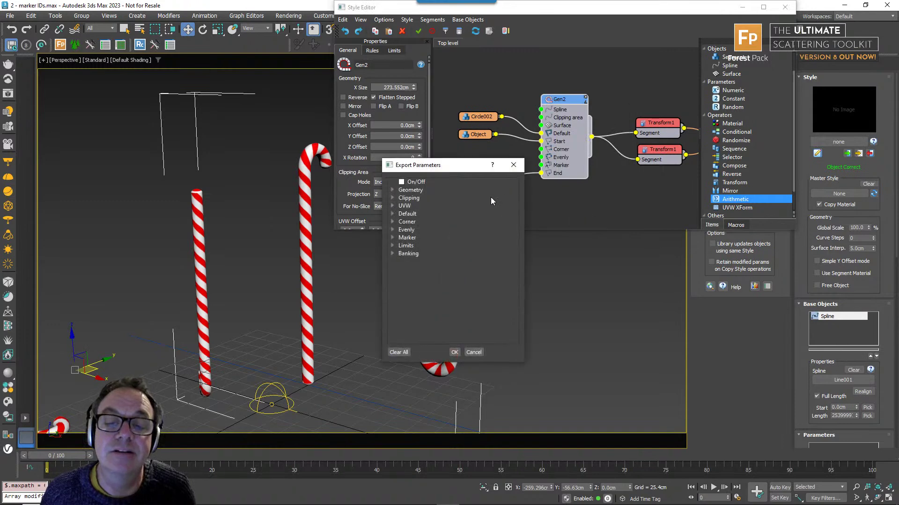
{"action": "left_click", "coordinate": [393, 190]}
{"action": "left_click", "coordinate": [411, 198]}
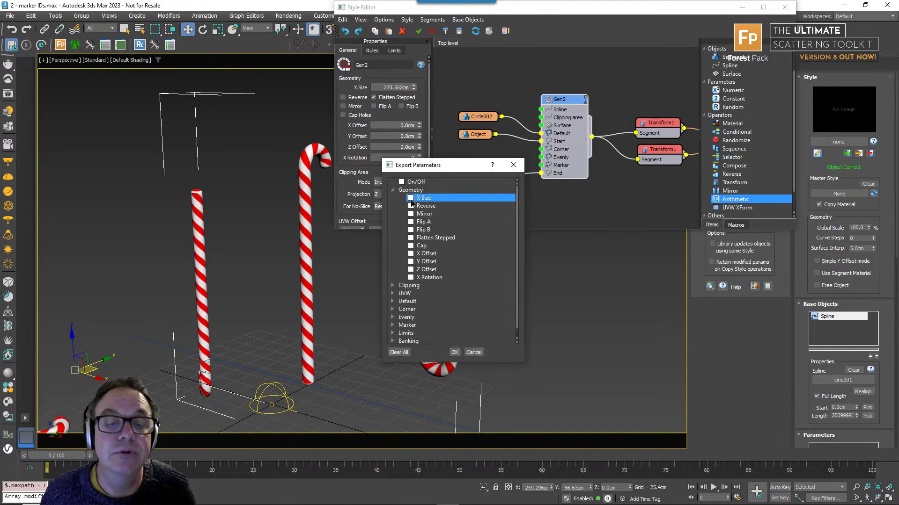
{"action": "left_click", "coordinate": [454, 352]}
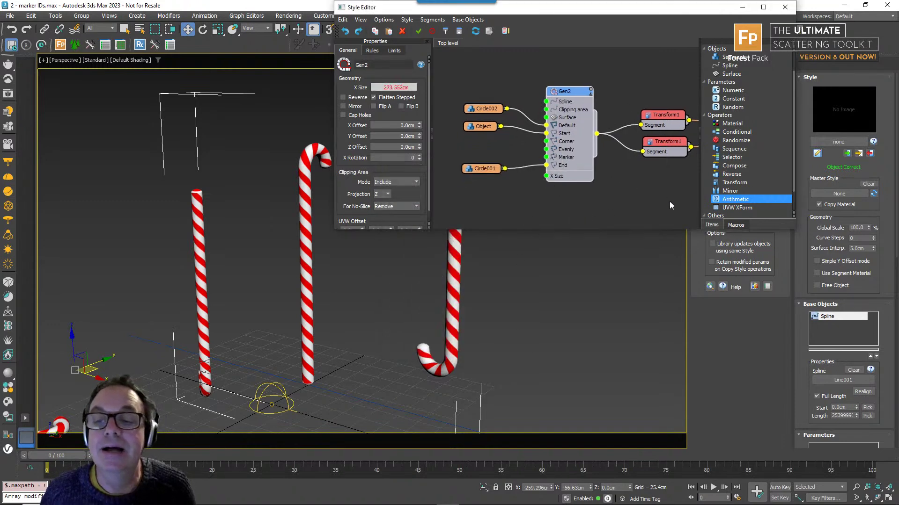
- Add an Arithmetic operator wired to Gen2's X Size input, set its operation to Expression, and open the expression for editing
{"action": "left_click_drag", "start_coordinate": [734, 202], "coordinate": [546, 176]}
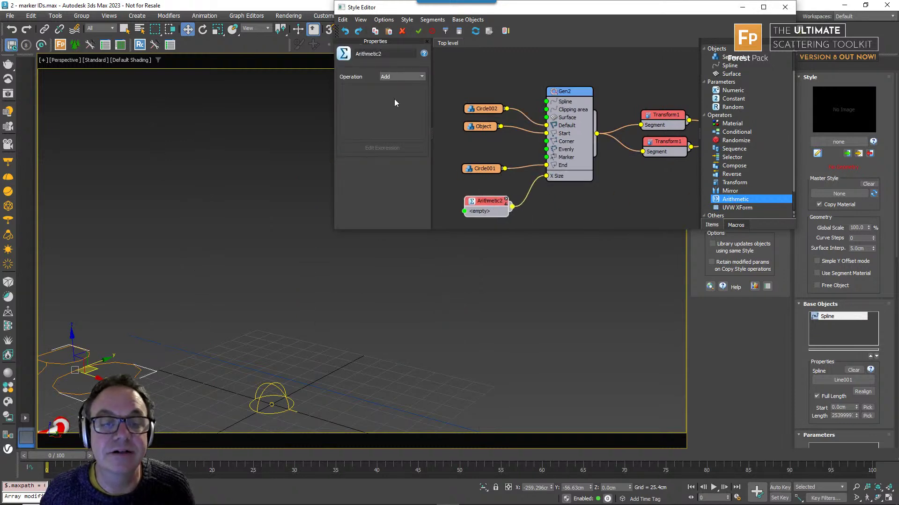
{"action": "left_click", "coordinate": [397, 77]}
{"action": "left_click", "coordinate": [397, 121]}
{"action": "left_click", "coordinate": [398, 148]}
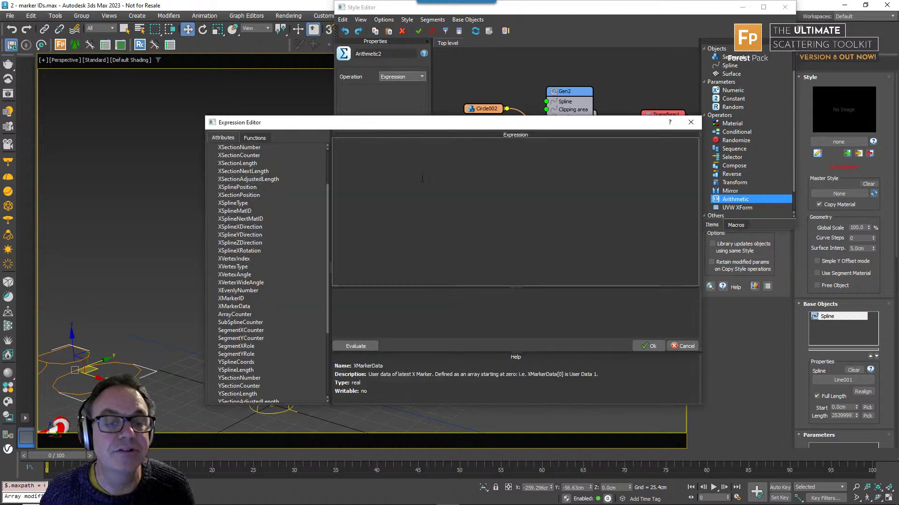
- Begin the expression with "return Gen1.XMarkerData", using the XMarkerData attribute listed under Gen1
{"action": "type", "text": "retu"}
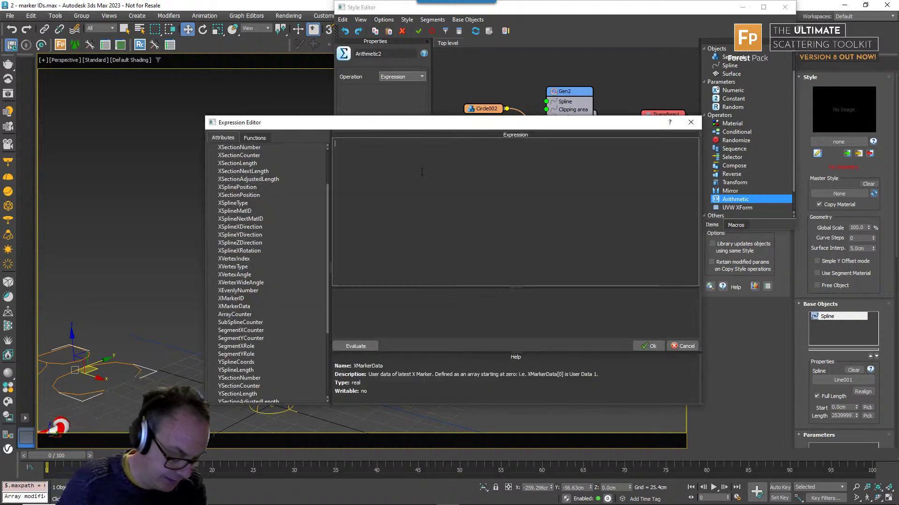
{"action": "type", "text": "rn"}
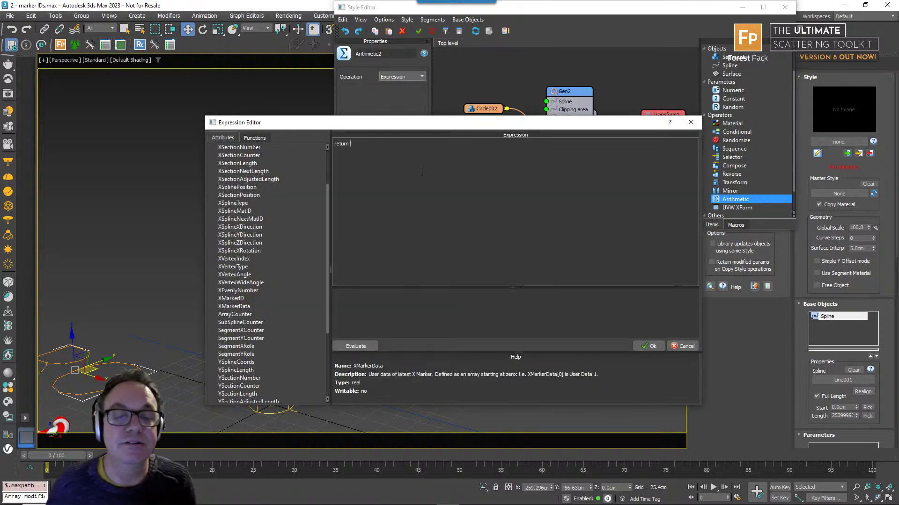
{"action": "left_click", "coordinate": [241, 305]}
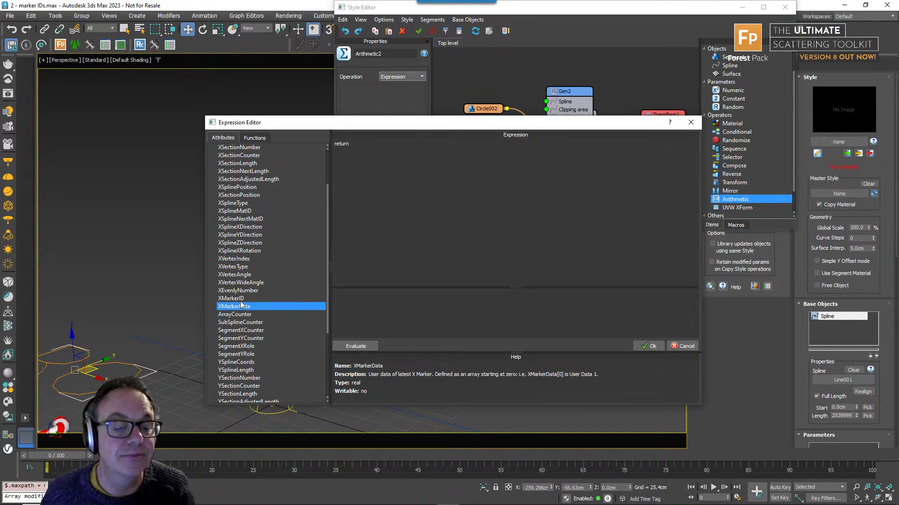
{"action": "scroll", "coordinate": [329, 261], "scroll_direction": "down", "scroll_amount": 5}
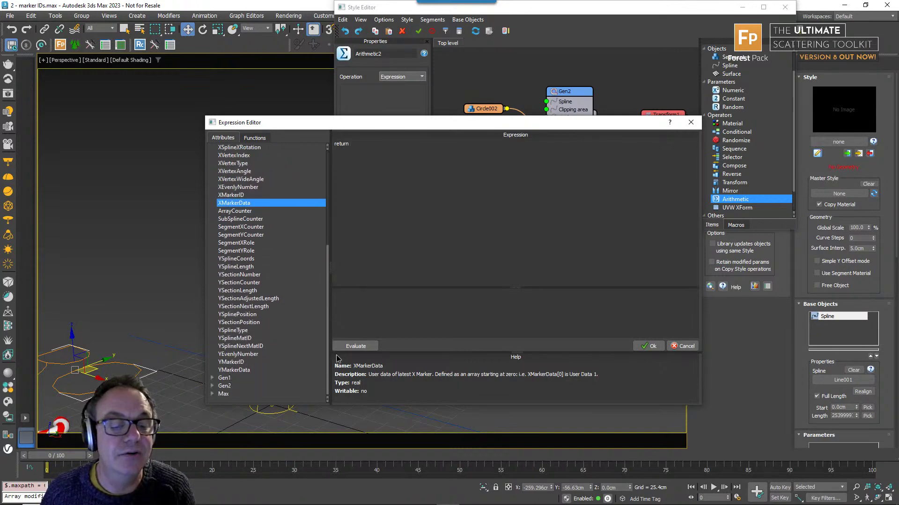
{"action": "left_click", "coordinate": [225, 379]}
{"action": "left_click", "coordinate": [215, 377]}
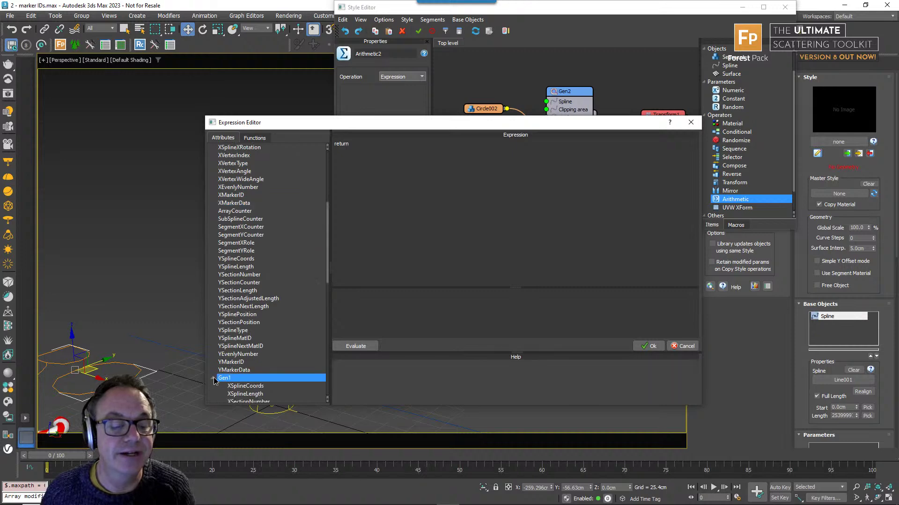
{"action": "scroll", "coordinate": [243, 345], "scroll_direction": "down", "scroll_amount": 7}
{"action": "scroll", "coordinate": [259, 334], "scroll_direction": "down", "scroll_amount": 2}
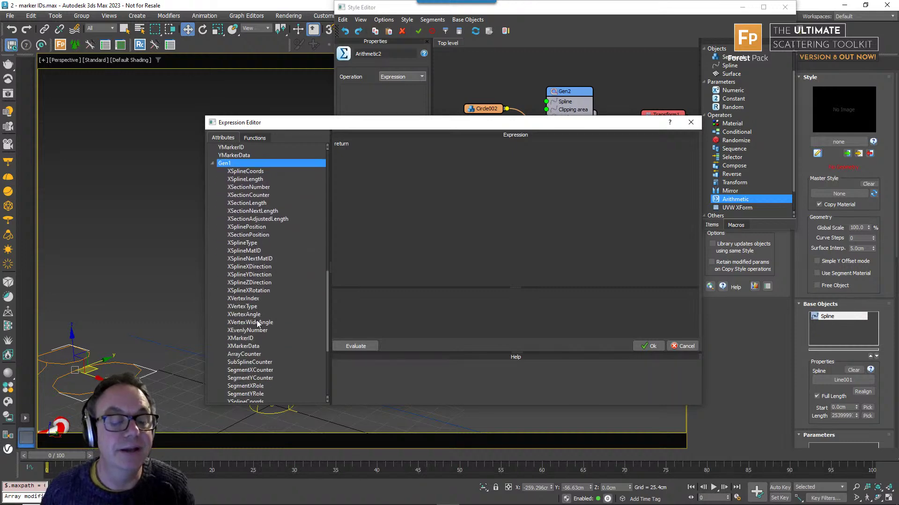
{"action": "double_click", "coordinate": [244, 347]}
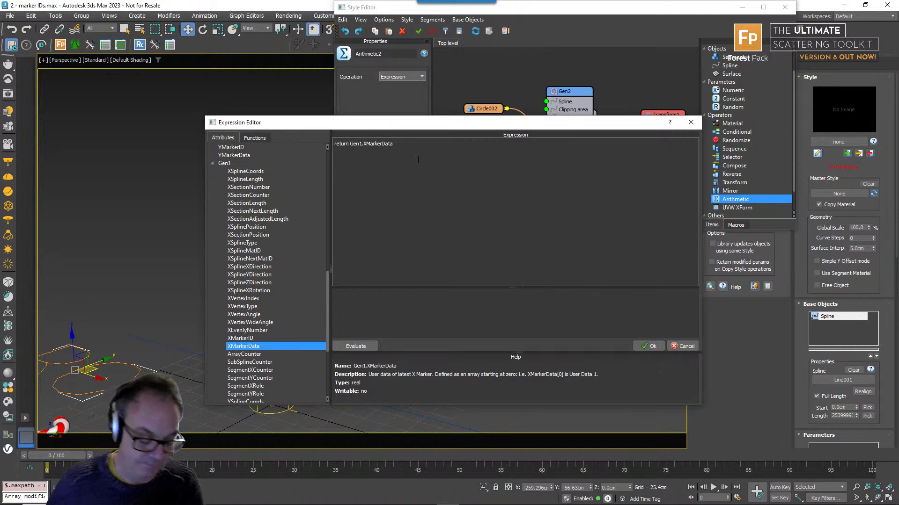
- Complete the expression as "return Gen1.XMarkerData[2];", then evaluate and accept it
{"action": "type", "text": "[]2"}
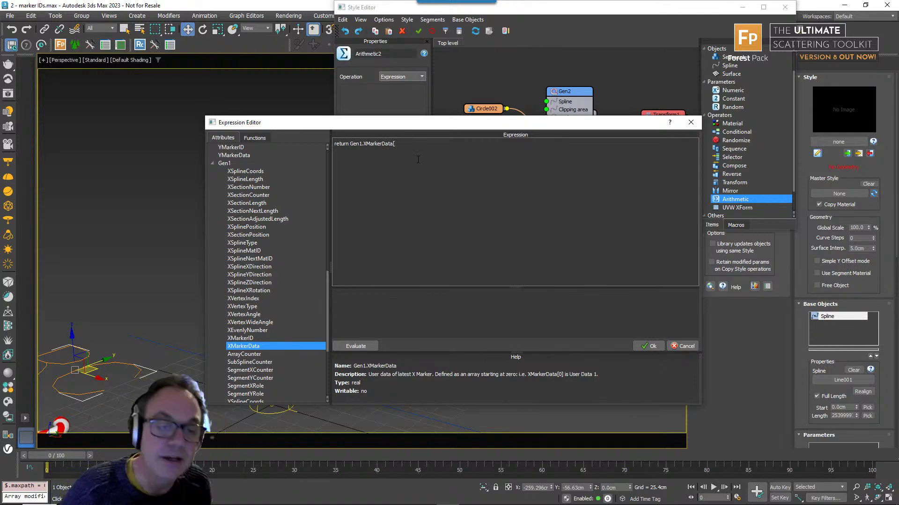
{"action": "type", "text": "];"}
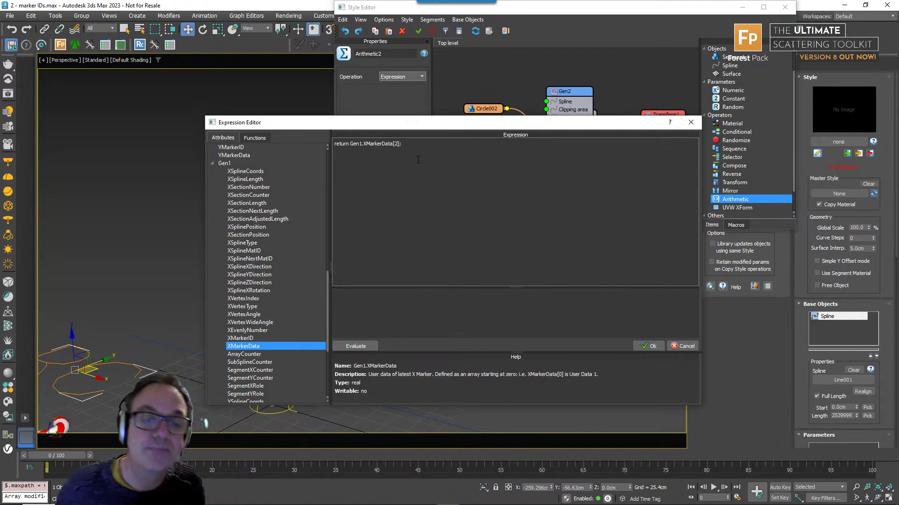
{"action": "left_click", "coordinate": [369, 348]}
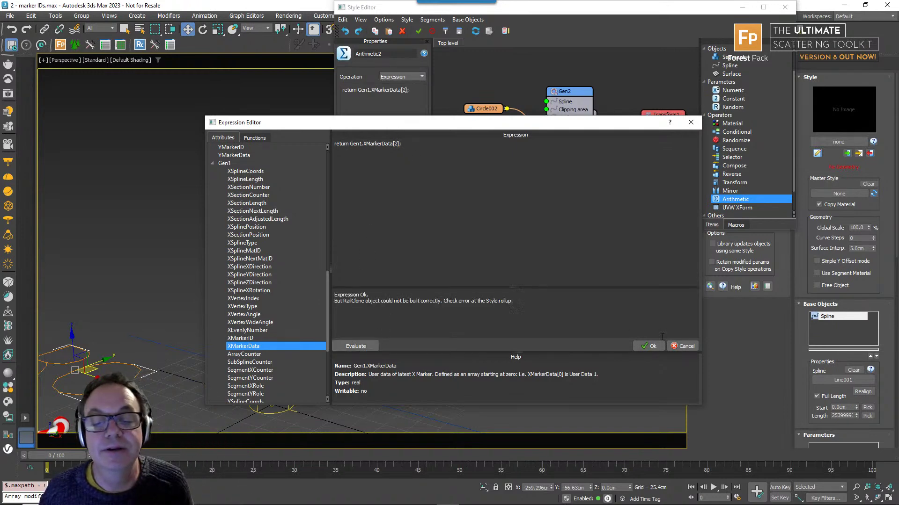
{"action": "left_click", "coordinate": [649, 346]}
{"action": "middle_click_drag", "start_coordinate": [588, 179], "coordinate": [528, 179]}
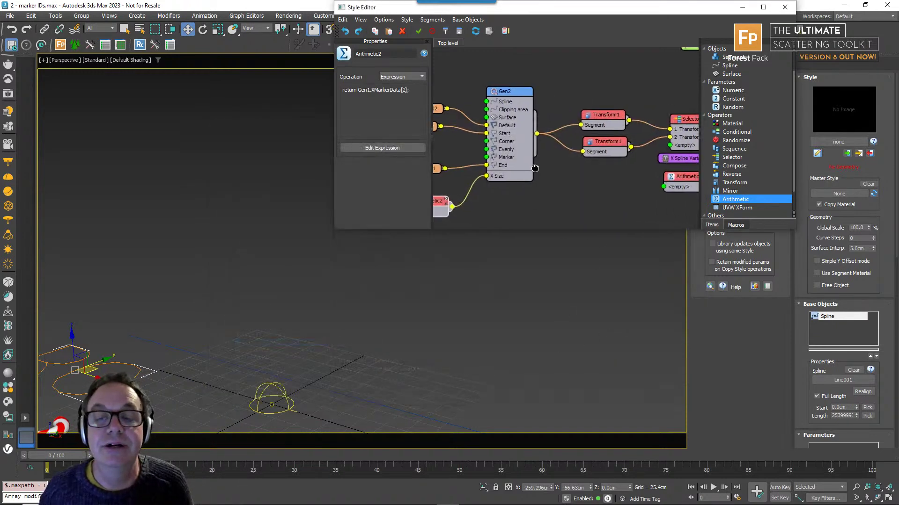
- Close the Style Editor, select Line001, and set Marker001's User Data 2 to 20, then raise it to 81
{"action": "left_click", "coordinate": [785, 7]}
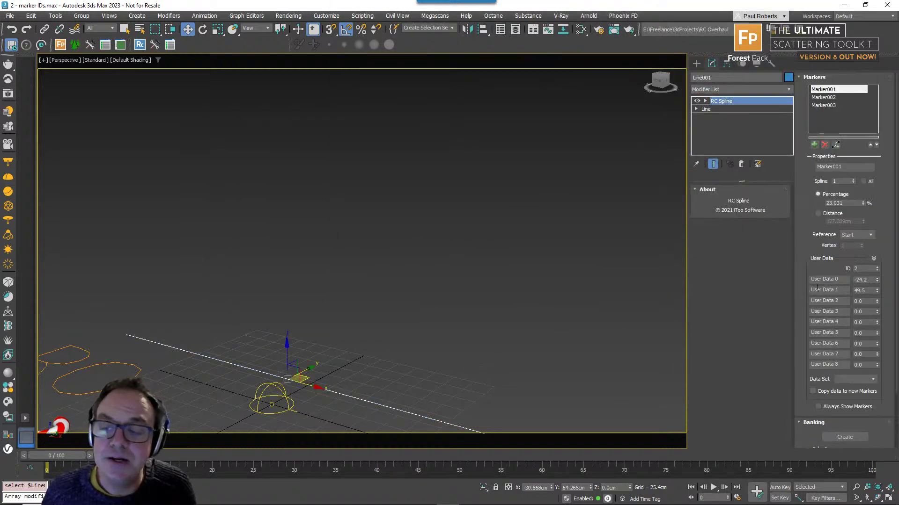
{"action": "left_click_drag", "start_coordinate": [863, 304], "coordinate": [843, 304]}
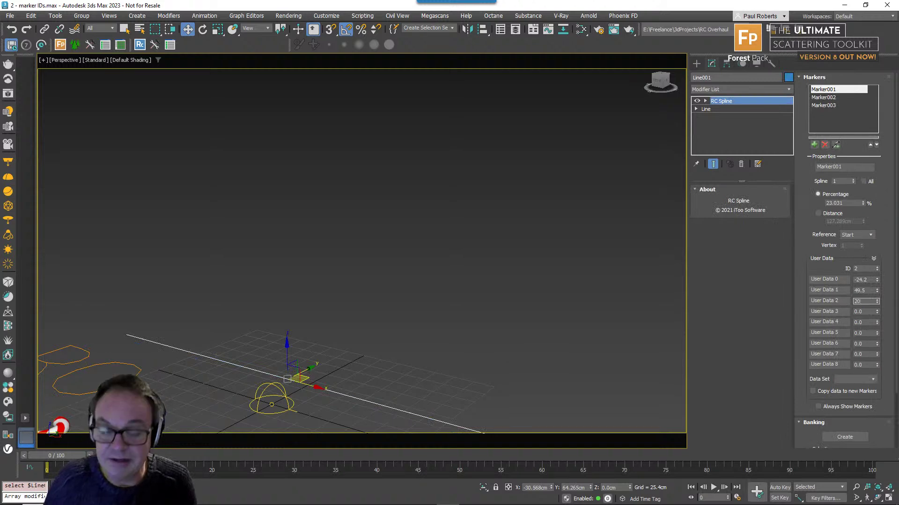
{"action": "key", "text": "Return"}
{"action": "left_click_drag", "start_coordinate": [877, 301], "coordinate": [846, 118]}
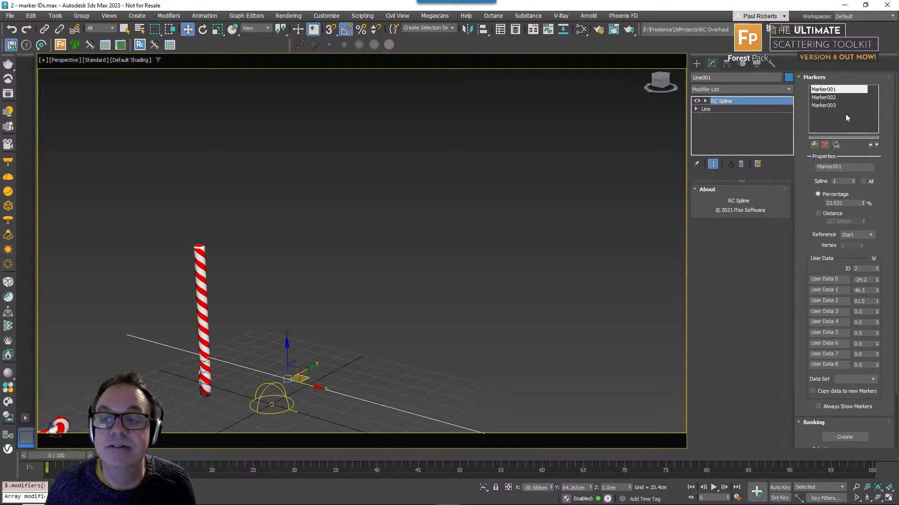
- Set Marker002's User Data 2 to 20, then increase it further to lengthen the middle upright candy cane
{"action": "left_click", "coordinate": [824, 97]}
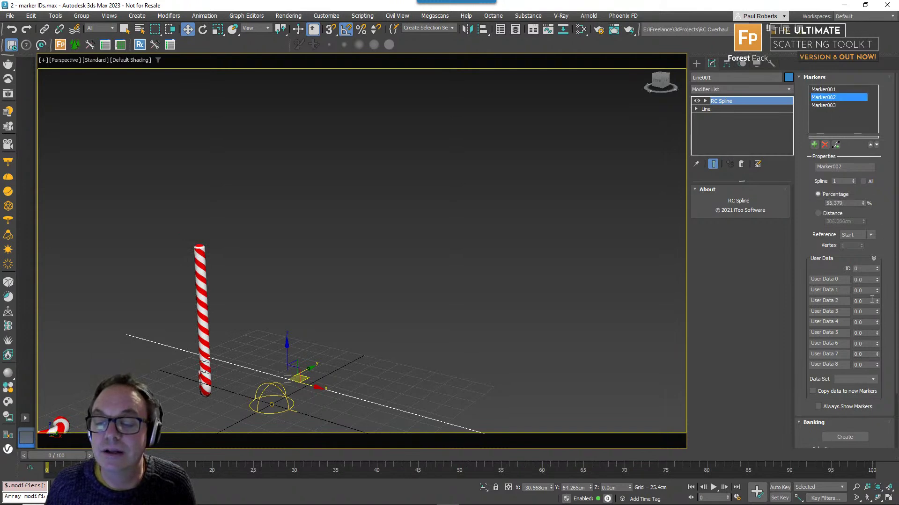
{"action": "left_click_drag", "start_coordinate": [871, 301], "coordinate": [846, 301]}
{"action": "type", "text": "20"}
{"action": "key", "text": "Return"}
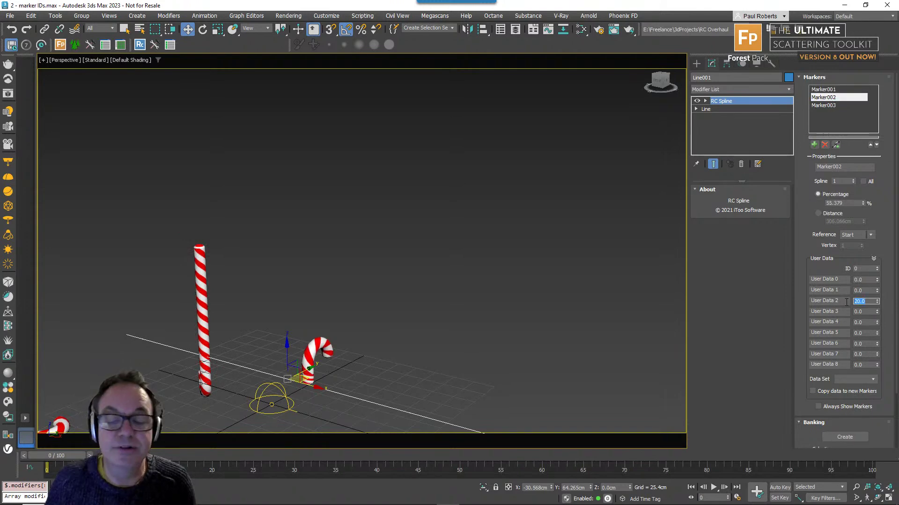
{"action": "left_click_drag", "start_coordinate": [877, 301], "coordinate": [822, 137]}
- Set Marker003's User Data 2 to 50, then raise it to 77.5
{"action": "left_click", "coordinate": [817, 106]}
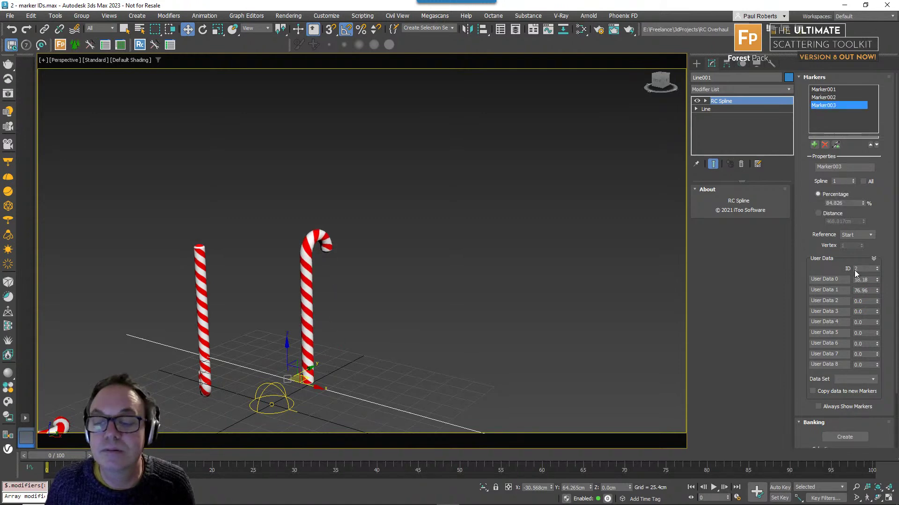
{"action": "left_click", "coordinate": [862, 301]}
{"action": "type", "text": "50"}
{"action": "key", "text": "Return"}
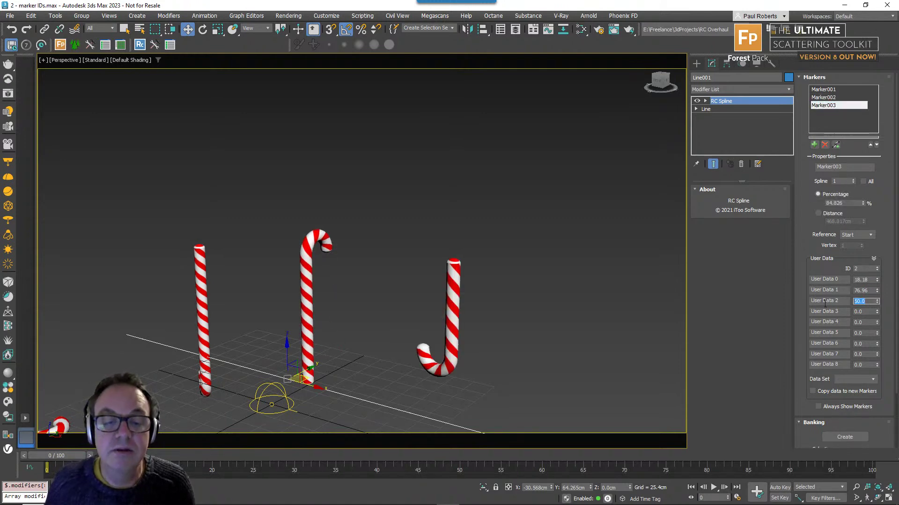
{"action": "left_click_drag", "start_coordinate": [877, 301], "coordinate": [870, 262]}
{"action": "middle_click_drag", "start_coordinate": [413, 287], "coordinate": [377, 253], "text": "alt"}
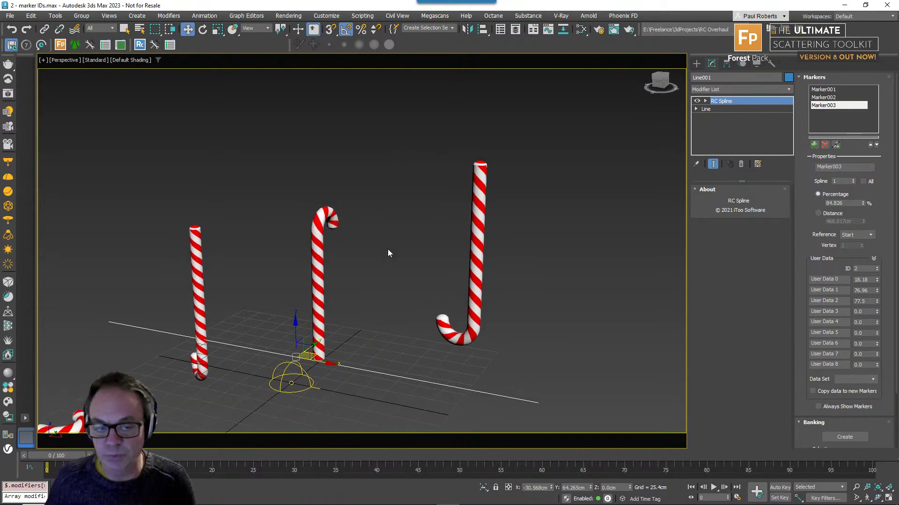
{"action": "mouse_move", "coordinate": [401, 251]}
{"action": "middle_mouse_down", "text": "alt"}
{"action": "mouse_move", "coordinate": [403, 237]}
{"action": "mouse_move", "coordinate": [407, 251]}
{"action": "middle_mouse_up", "text": "alt"}
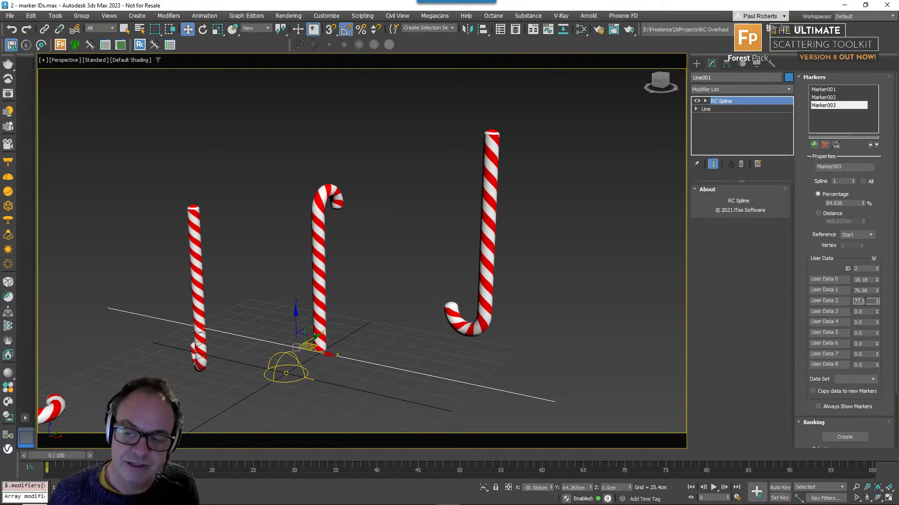
- Relabel the first three user data fields of the RC Spline modifier as aasss, asss and Ua
{"action": "double_click", "coordinate": [844, 281]}
{"action": "type", "text": "aa"}
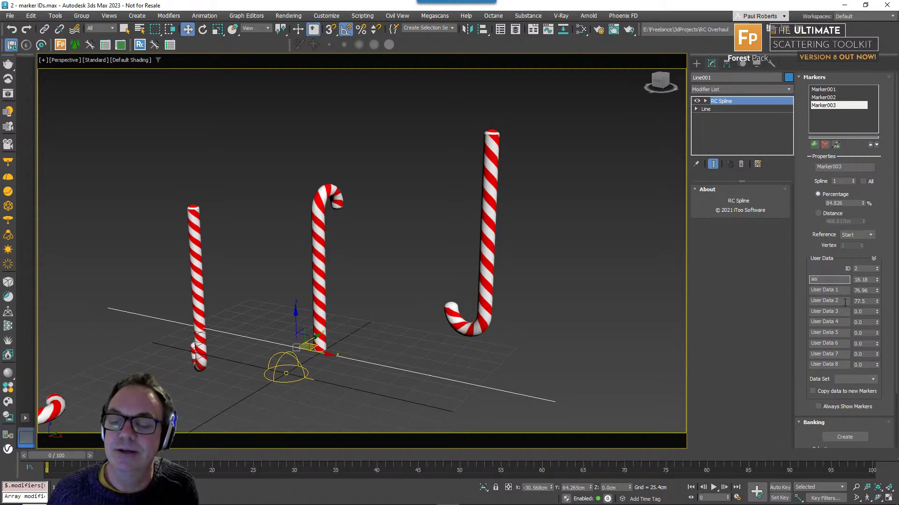
{"action": "type", "text": "sss"}
{"action": "left_click", "coordinate": [838, 290]}
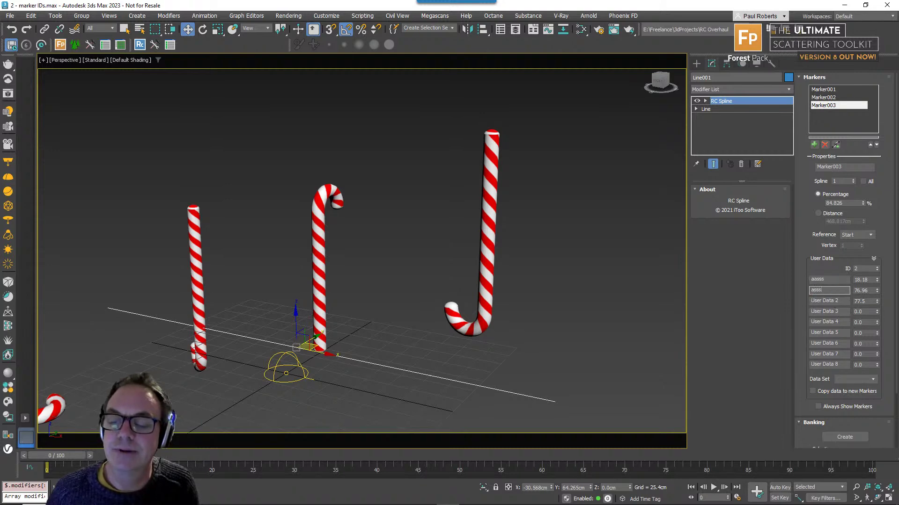
{"action": "left_click", "coordinate": [842, 302]}
{"action": "type", "text": "Ua"}
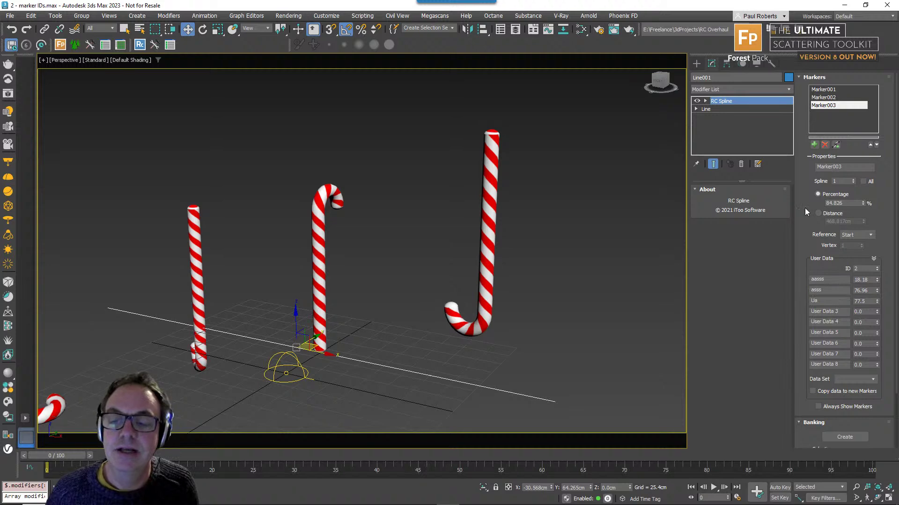
- Select the candy cane RailClone object and open the Customize RC Spline Modifier dialog from its Style Editor
{"action": "left_click", "coordinate": [489, 225]}
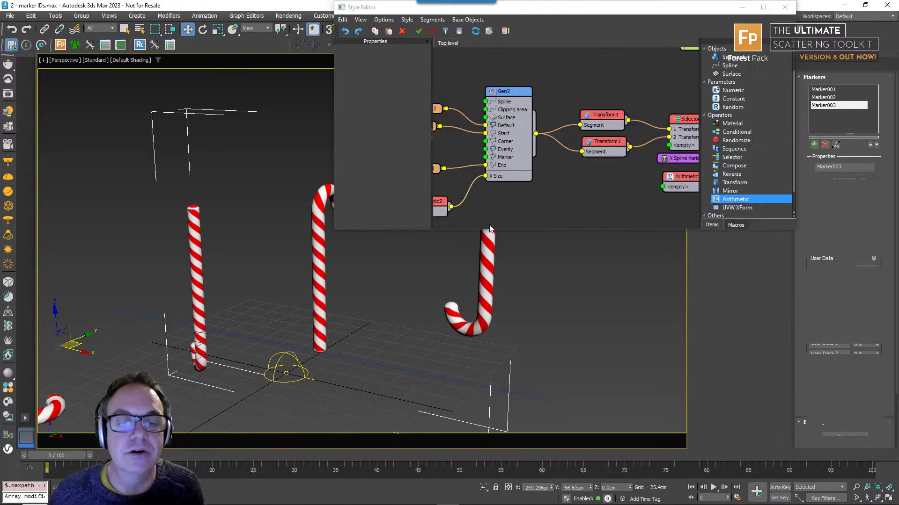
{"action": "middle_click_drag", "start_coordinate": [629, 137], "coordinate": [545, 147]}
{"action": "scroll", "coordinate": [549, 140], "scroll_direction": "down", "scroll_amount": 3}
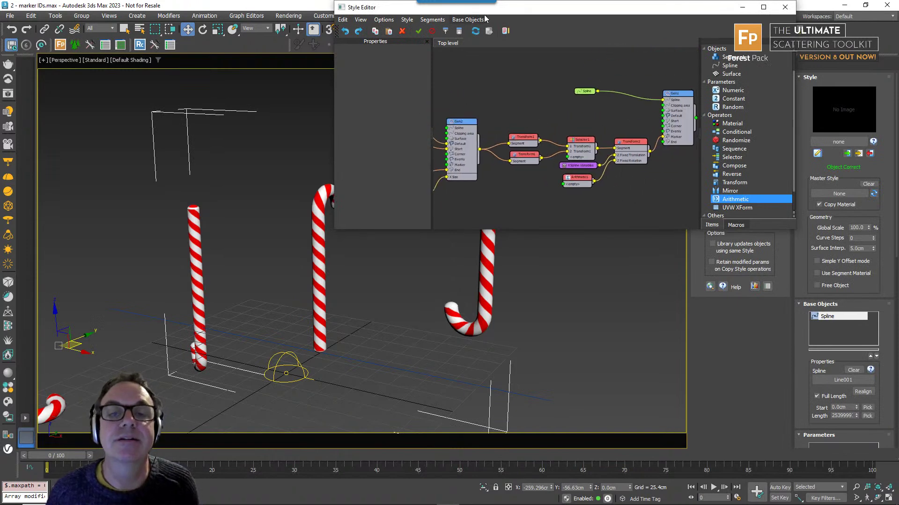
{"action": "left_click", "coordinate": [467, 20]}
{"action": "left_click", "coordinate": [478, 30]}
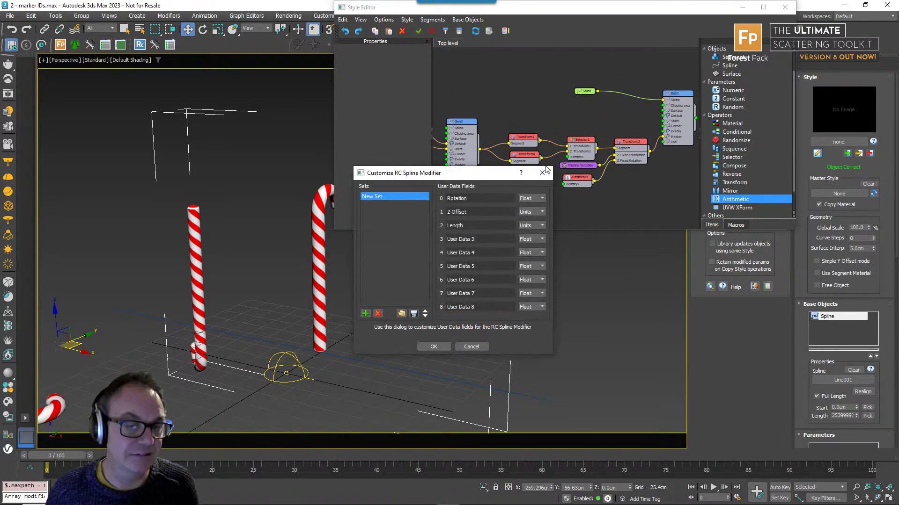
{"action": "left_click_drag", "start_coordinate": [444, 174], "coordinate": [418, 135]}
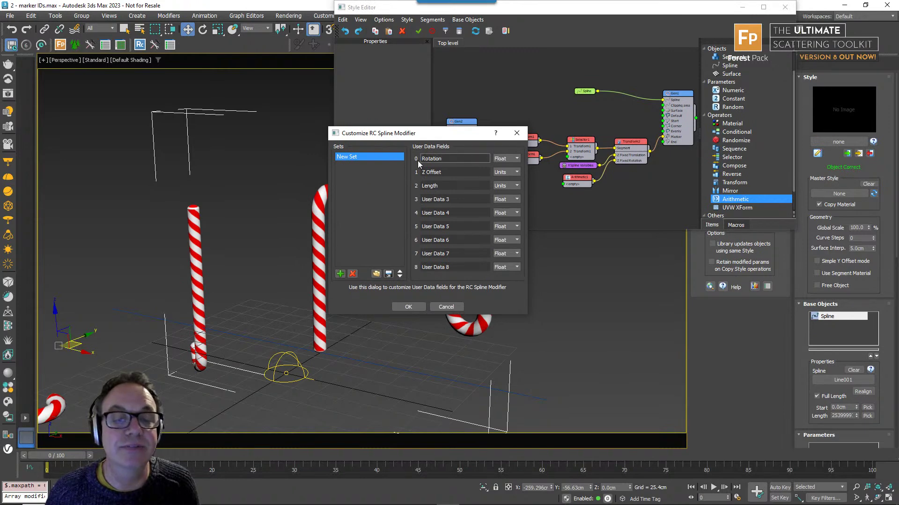
- Rename user data field 0 of New Set as Ofset and set its type to Units
{"action": "left_click_drag", "start_coordinate": [443, 158], "coordinate": [419, 161]}
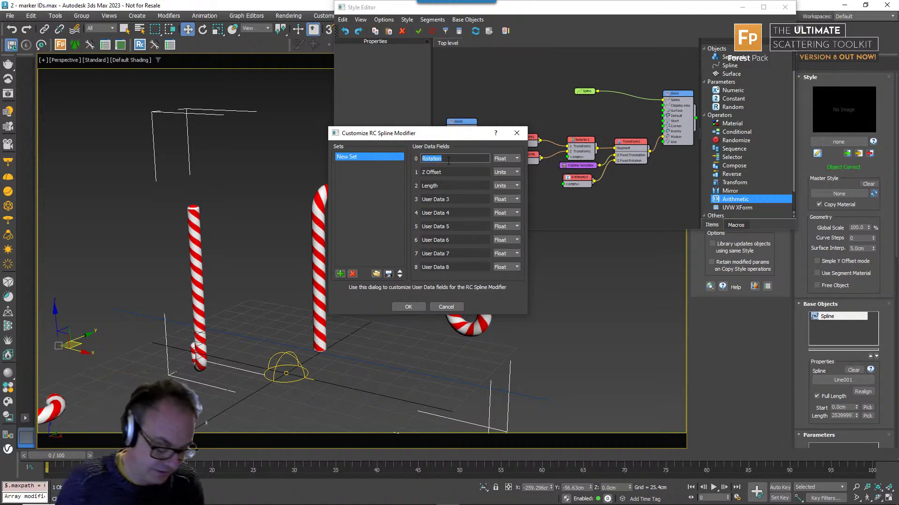
{"action": "type", "text": "Pffs"}
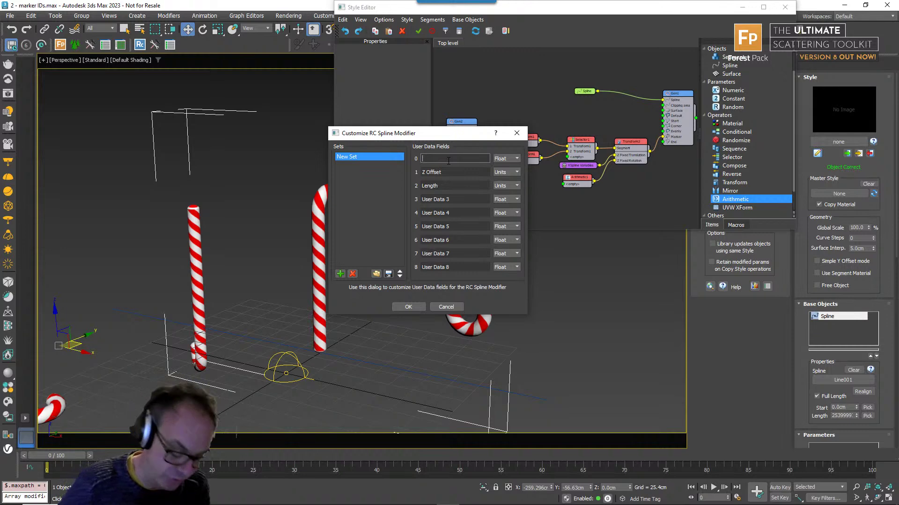
{"action": "type", "text": "fset"}
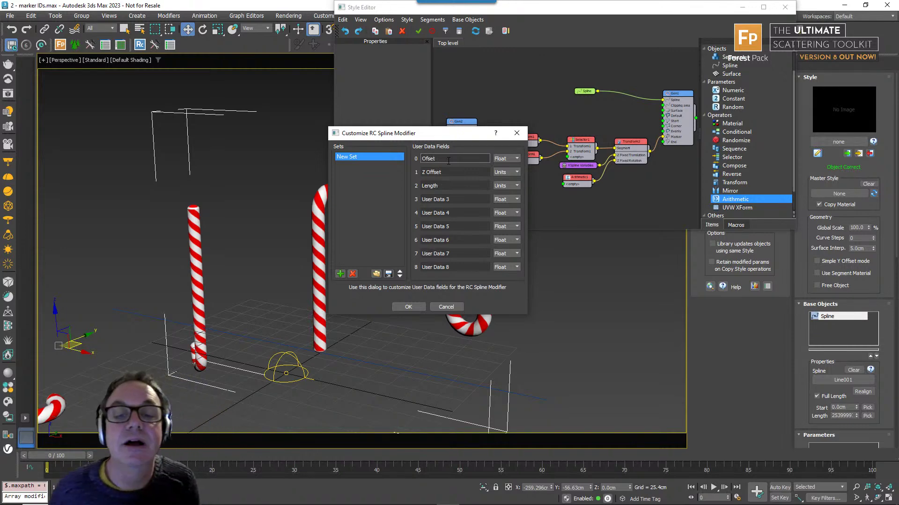
{"action": "left_click", "coordinate": [505, 159]}
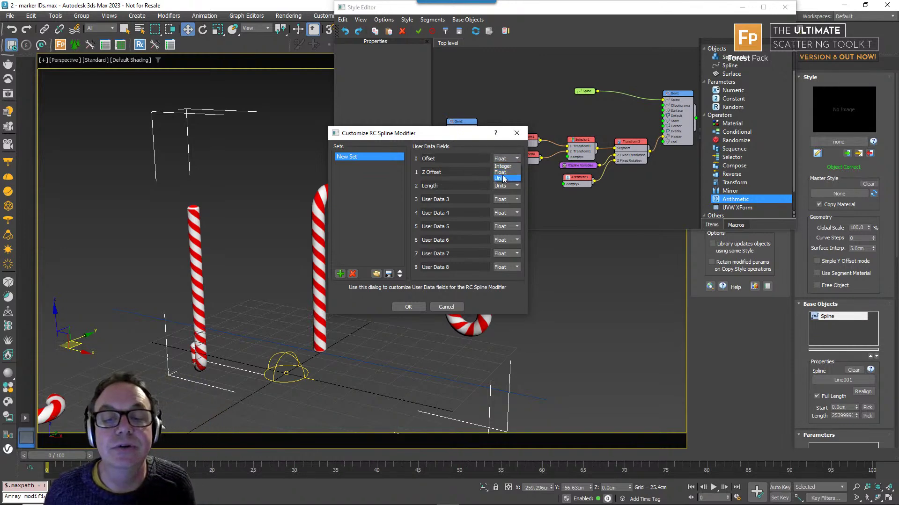
{"action": "left_click", "coordinate": [501, 177]}
- Rename user data field 1 of New Set as Rotation, set its type to Float, and accept the customization
{"action": "left_click_drag", "start_coordinate": [453, 173], "coordinate": [416, 173]}
{"action": "type", "text": "Rotation"}
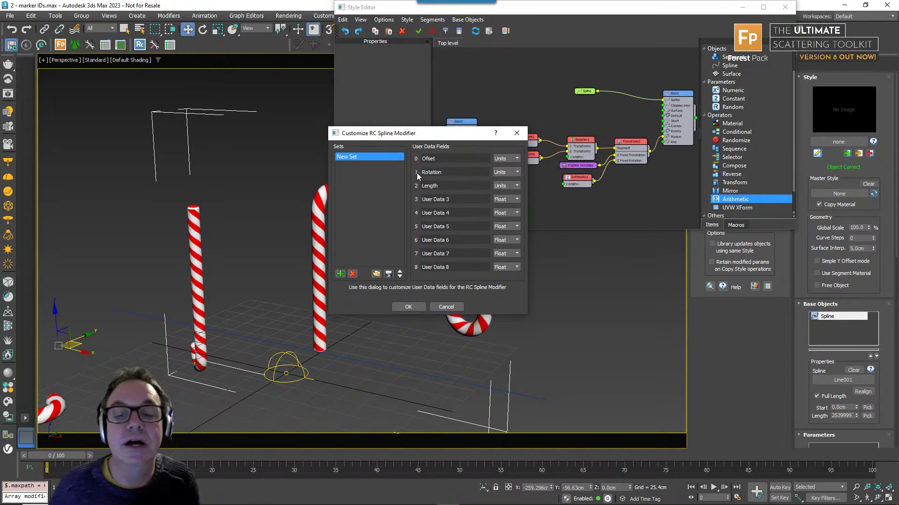
{"action": "key", "text": "Return"}
{"action": "left_click", "coordinate": [499, 178]}
{"action": "left_click", "coordinate": [474, 185]}
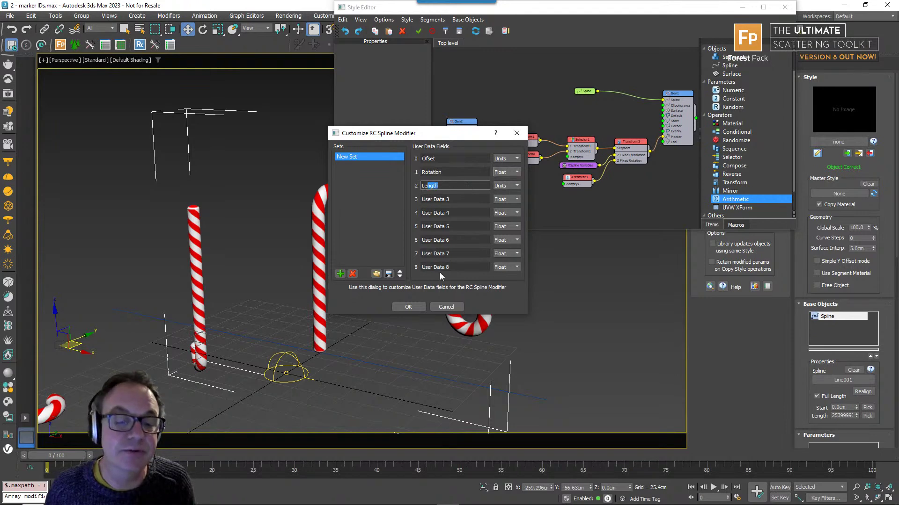
{"action": "left_click", "coordinate": [415, 307]}
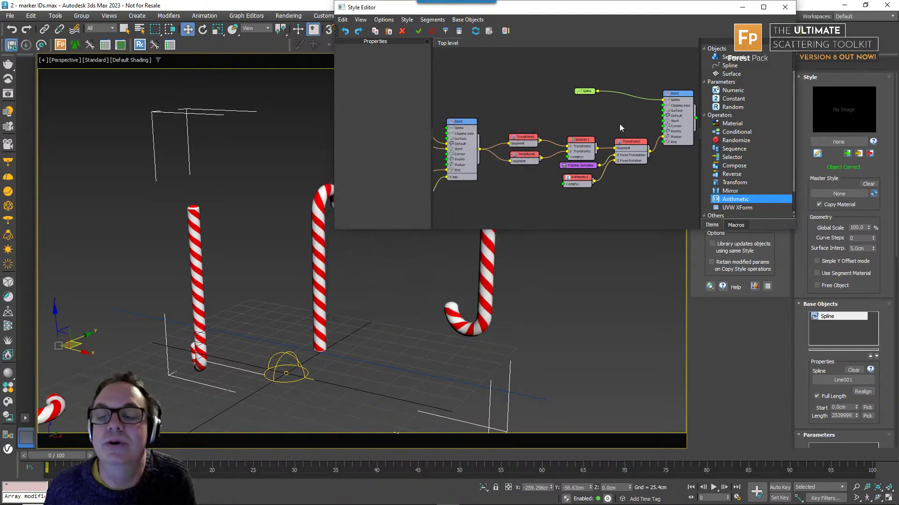
- Close the Style Editor, select Line001, and apply the New Set data set to its RC Spline user data
{"action": "left_click", "coordinate": [785, 7]}
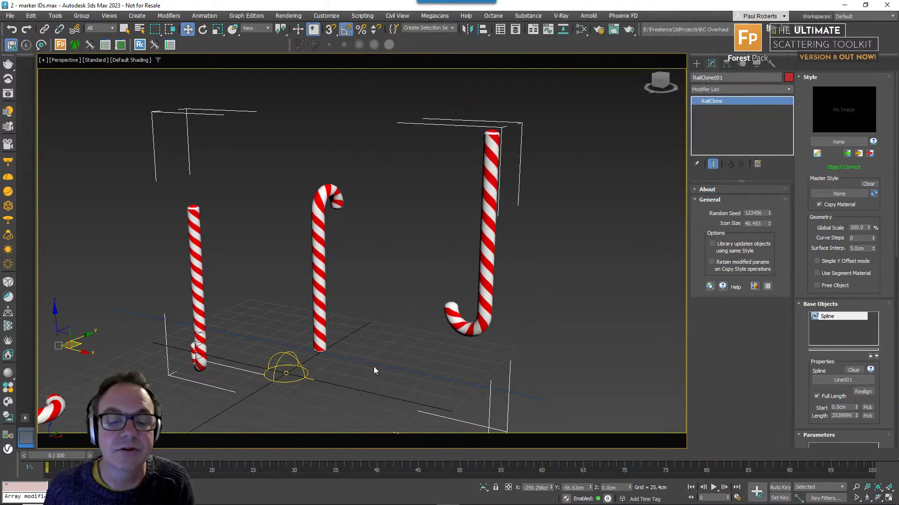
{"action": "left_click", "coordinate": [386, 361]}
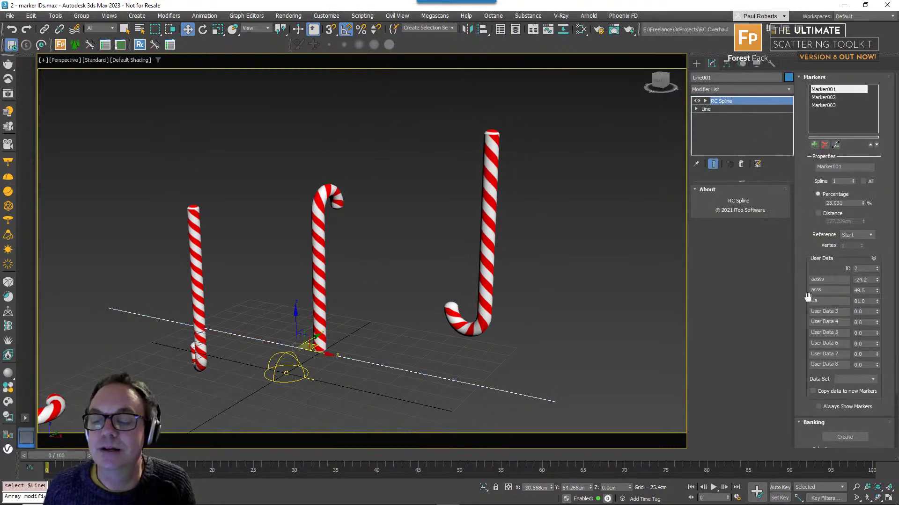
{"action": "scroll", "coordinate": [808, 294], "scroll_direction": "down", "scroll_amount": 3}
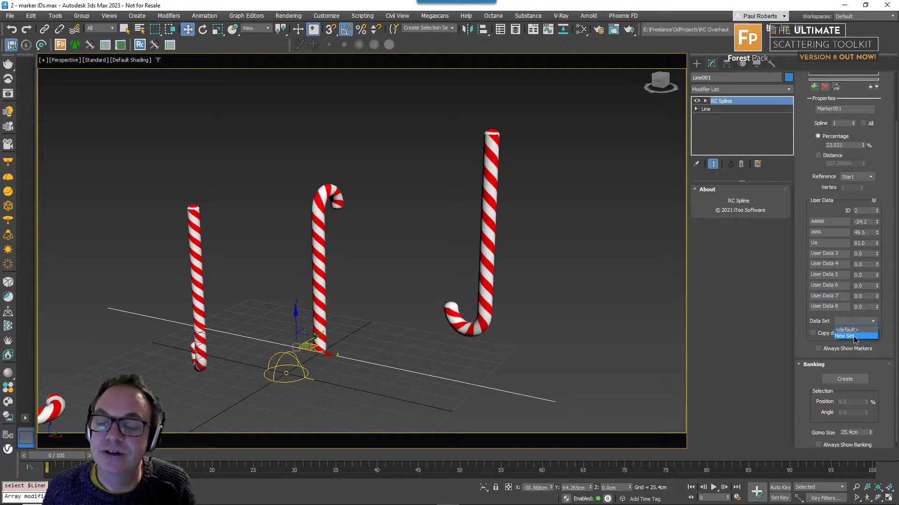
{"action": "left_click", "coordinate": [853, 336]}
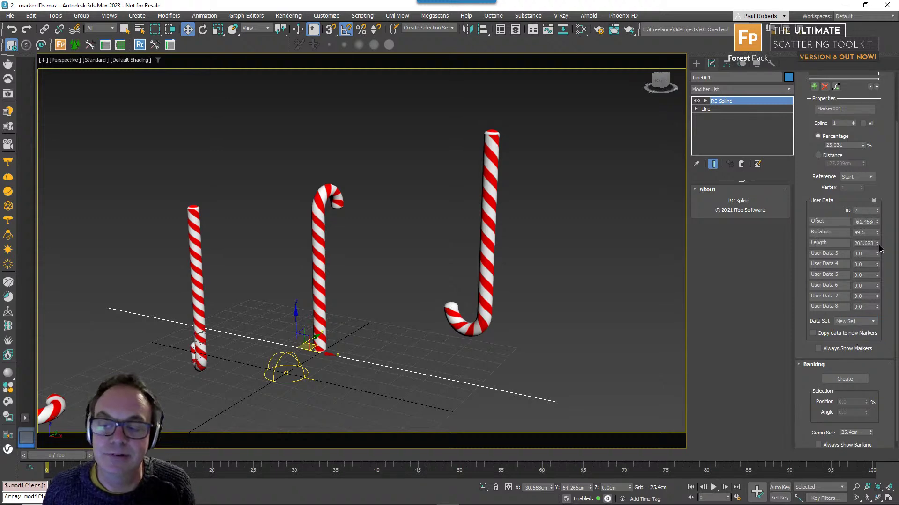
- Adjust Marker001's user data to an offset of about -15.865, a rotation of 28.215 and a length of 226.273
{"action": "mouse_move", "coordinate": [877, 244]}
{"action": "left_mouse_down"}
{"action": "mouse_move", "coordinate": [877, 219]}
{"action": "mouse_move", "coordinate": [876, 264]}
{"action": "mouse_move", "coordinate": [874, 246]}
{"action": "left_mouse_up"}
{"action": "left_click_drag", "start_coordinate": [879, 252], "coordinate": [878, 256]}
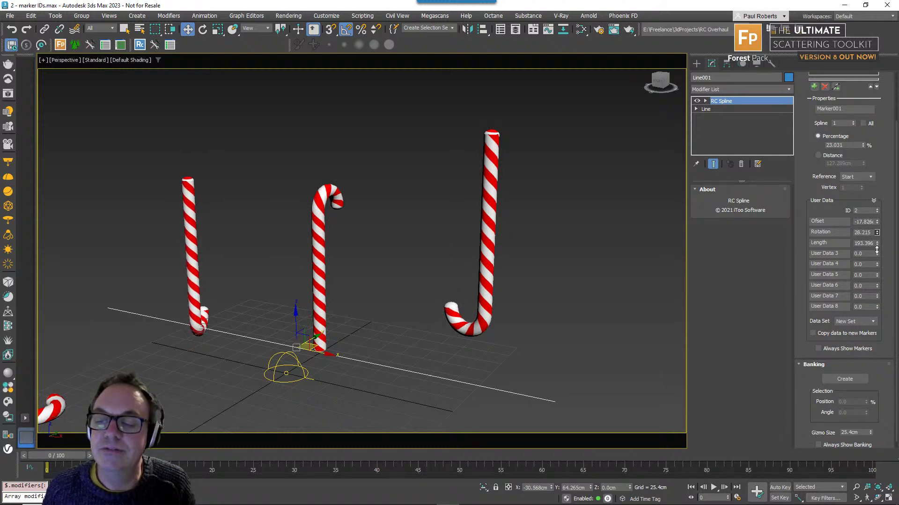
{"action": "mouse_move", "coordinate": [877, 223]}
{"action": "left_mouse_down"}
{"action": "mouse_move", "coordinate": [879, 204]}
{"action": "mouse_move", "coordinate": [876, 257]}
{"action": "mouse_move", "coordinate": [876, 236]}
{"action": "left_mouse_up"}
{"action": "mouse_move", "coordinate": [330, 316]}
{"action": "middle_mouse_down"}
{"action": "mouse_move", "coordinate": [328, 302]}
{"action": "mouse_move", "coordinate": [323, 320]}
{"action": "mouse_move", "coordinate": [329, 314]}
{"action": "middle_mouse_up"}
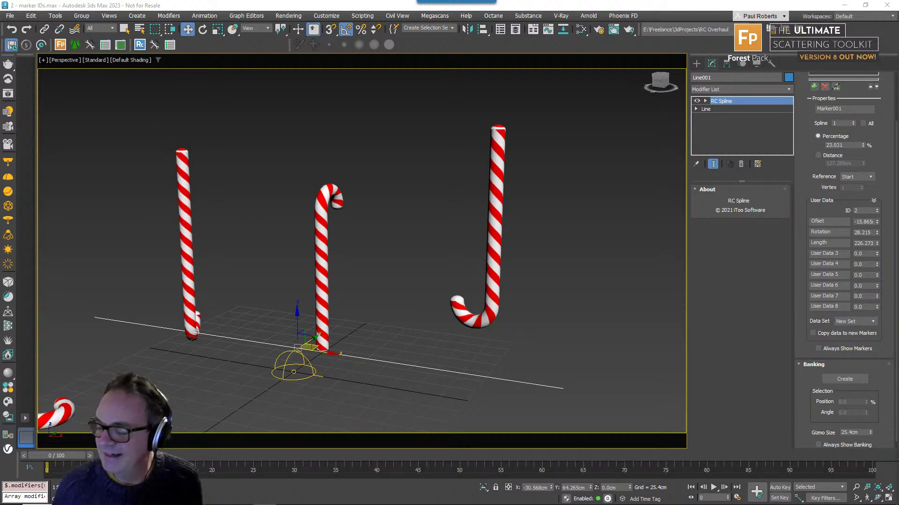
{"action": "middle_click_drag", "start_coordinate": [401, 311], "coordinate": [401, 301]}
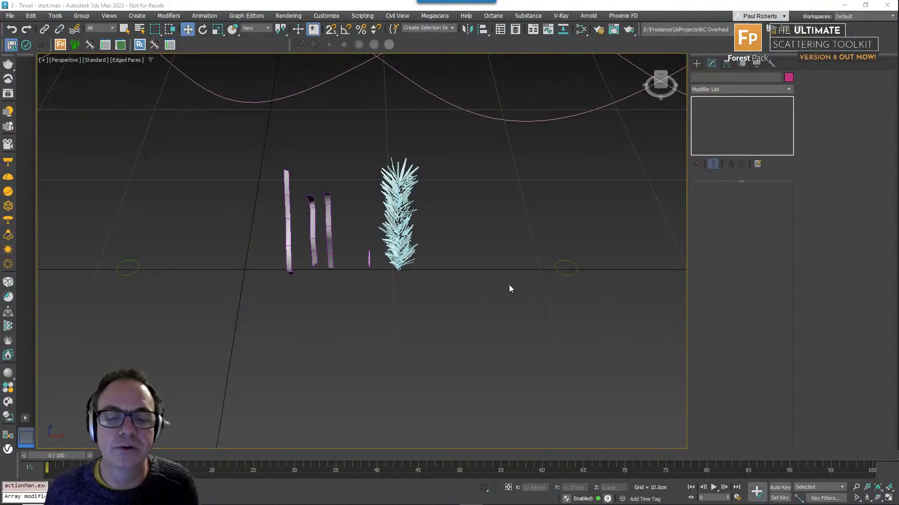
- Look over the Tinsel start scene with its wavy spline, and frame the small strip and tinsel meshes
{"action": "middle_click_drag", "start_coordinate": [509, 288], "coordinate": [524, 316], "text": "alt"}
{"action": "scroll", "coordinate": [419, 361], "scroll_direction": "up", "scroll_amount": 3}
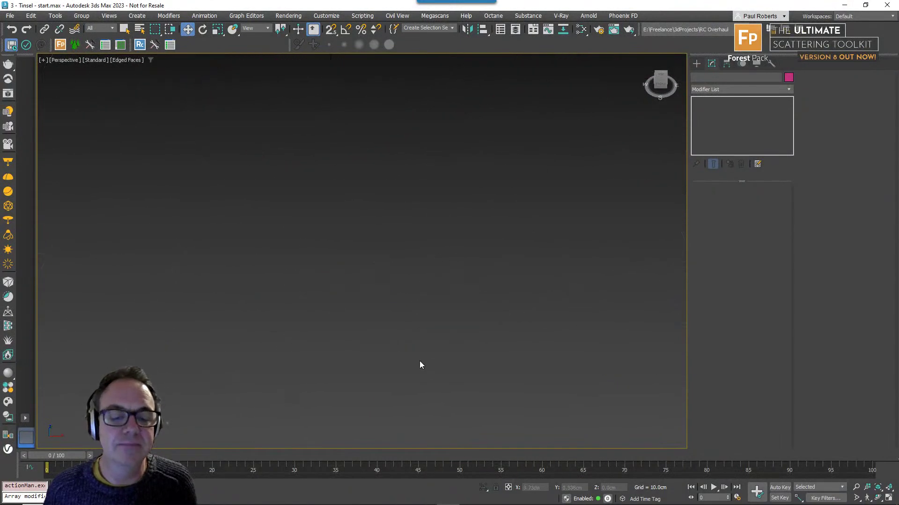
{"action": "scroll", "coordinate": [415, 361], "scroll_direction": "down", "scroll_amount": 4}
{"action": "middle_click_drag", "start_coordinate": [413, 364], "coordinate": [471, 294]}
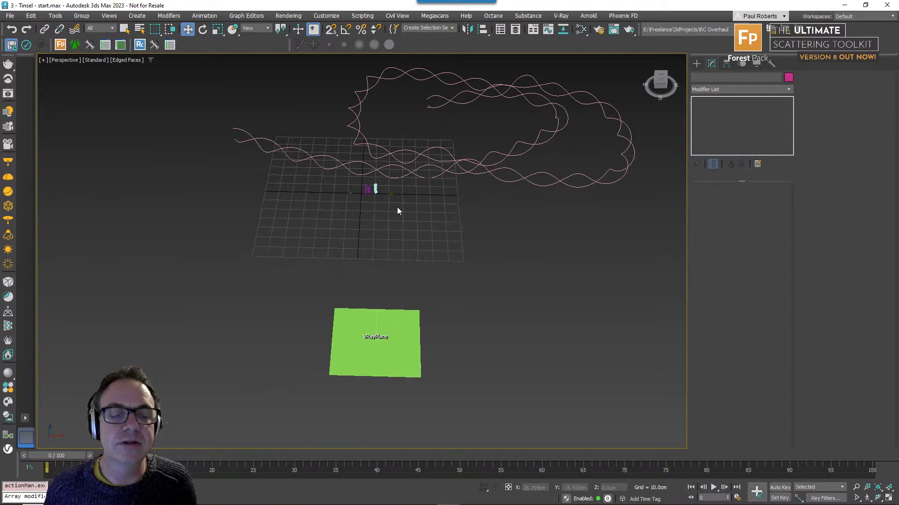
{"action": "left_click_drag", "start_coordinate": [397, 207], "coordinate": [349, 187]}
{"action": "key", "text": "z"}
{"action": "left_click", "coordinate": [382, 392]}
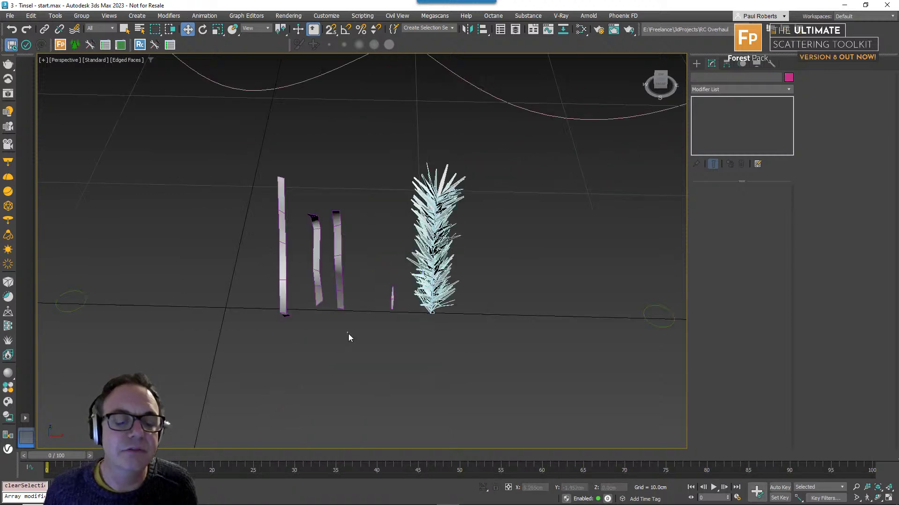
- Inspect the three bent strip planes, the Noise modifier on one of them, and the bushy tinsel group
{"action": "left_click_drag", "start_coordinate": [348, 334], "coordinate": [263, 278]}
{"action": "middle_click_drag", "start_coordinate": [345, 305], "coordinate": [325, 291], "text": "alt"}
{"action": "scroll", "coordinate": [324, 291], "scroll_direction": "up", "scroll_amount": 5}
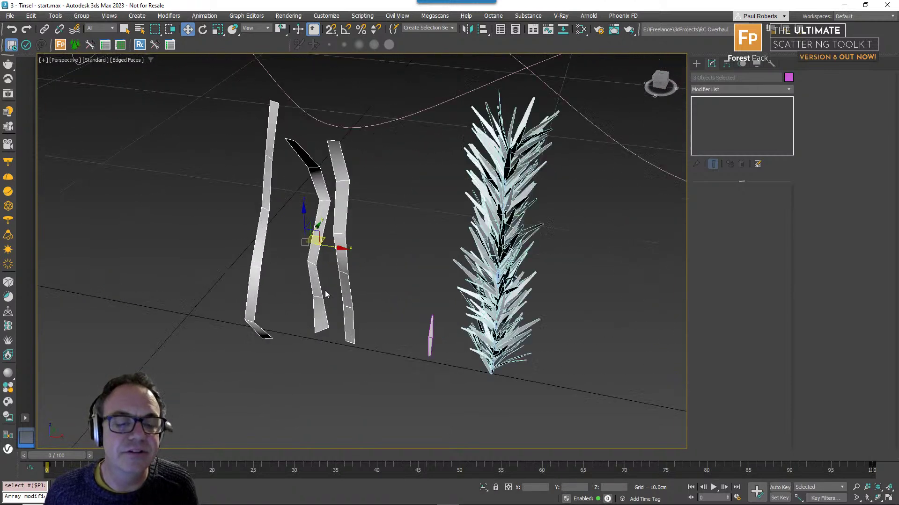
{"action": "scroll", "coordinate": [326, 292], "scroll_direction": "down", "scroll_amount": 8}
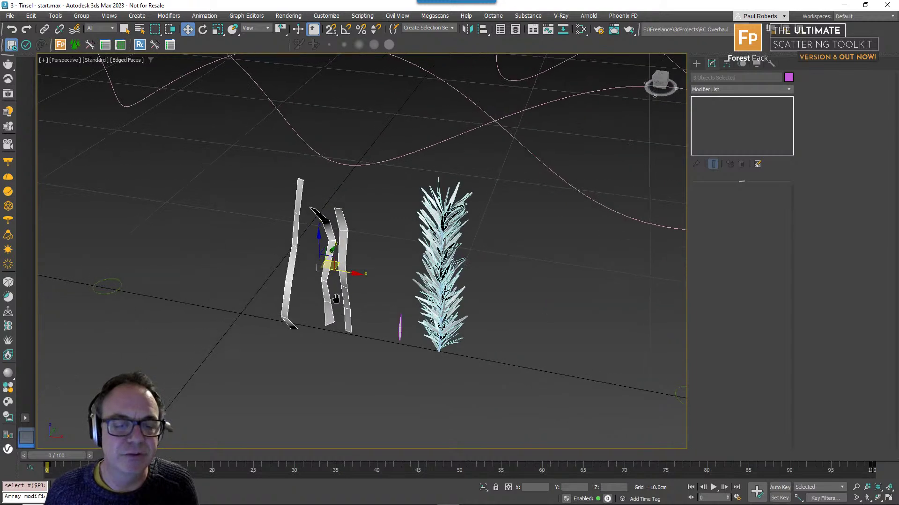
{"action": "left_click", "coordinate": [354, 335]}
{"action": "left_click", "coordinate": [348, 326]}
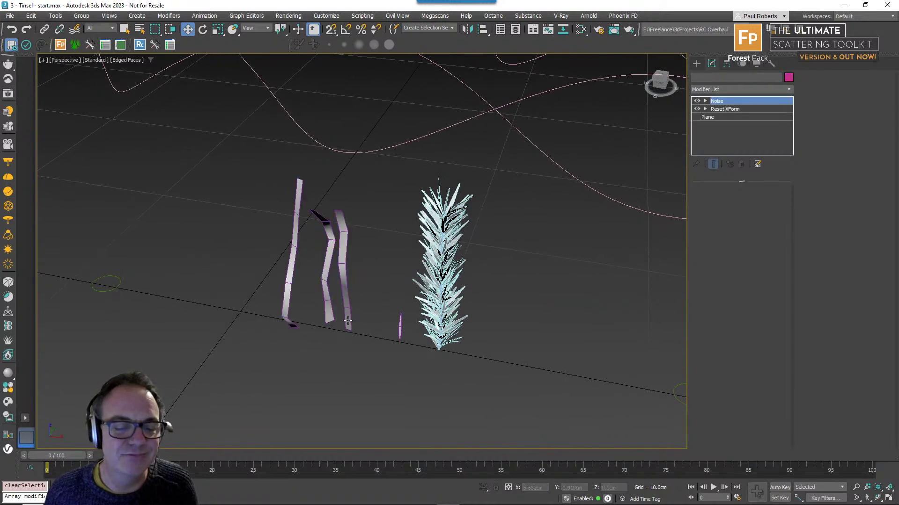
{"action": "scroll", "coordinate": [448, 352], "scroll_direction": "up", "scroll_amount": 3}
{"action": "left_click", "coordinate": [441, 349]}
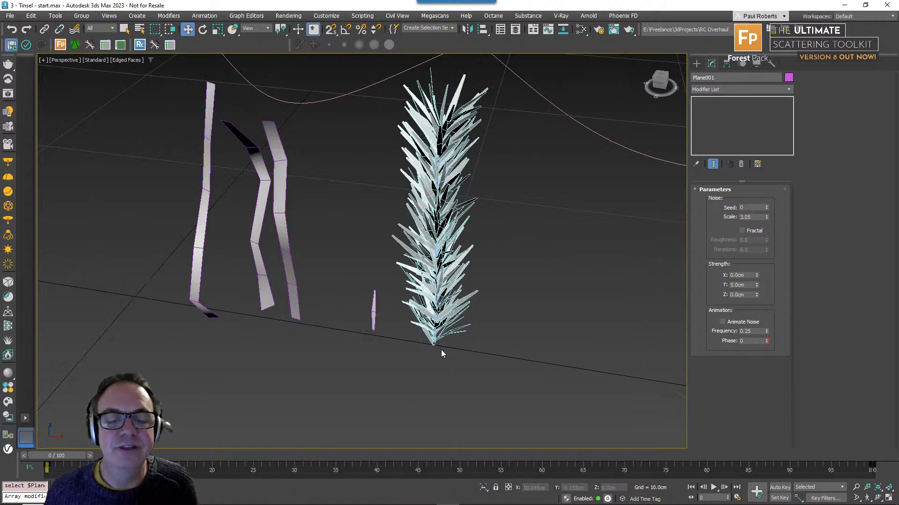
{"action": "left_click", "coordinate": [444, 327]}
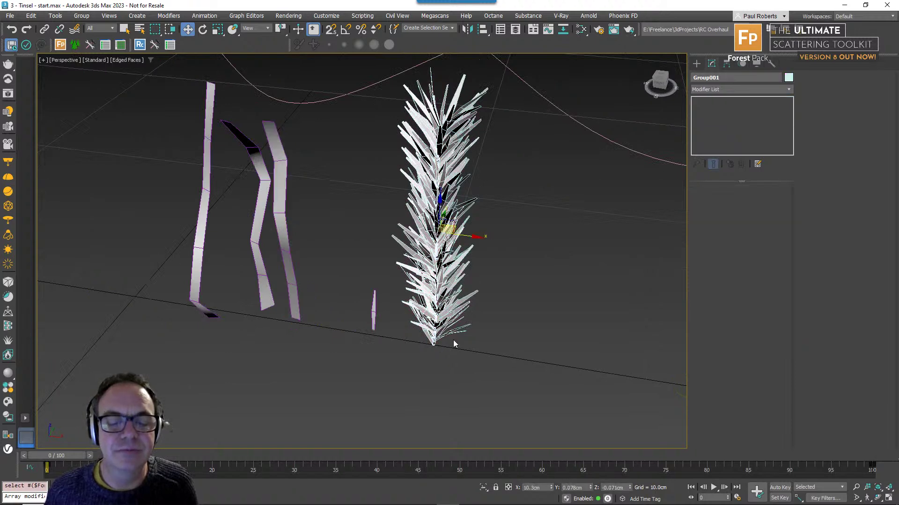
- Open the tinsel group recursively to inspect the geometry and area settings of the Forest object inside, and close the group
{"action": "left_click", "coordinate": [81, 15]}
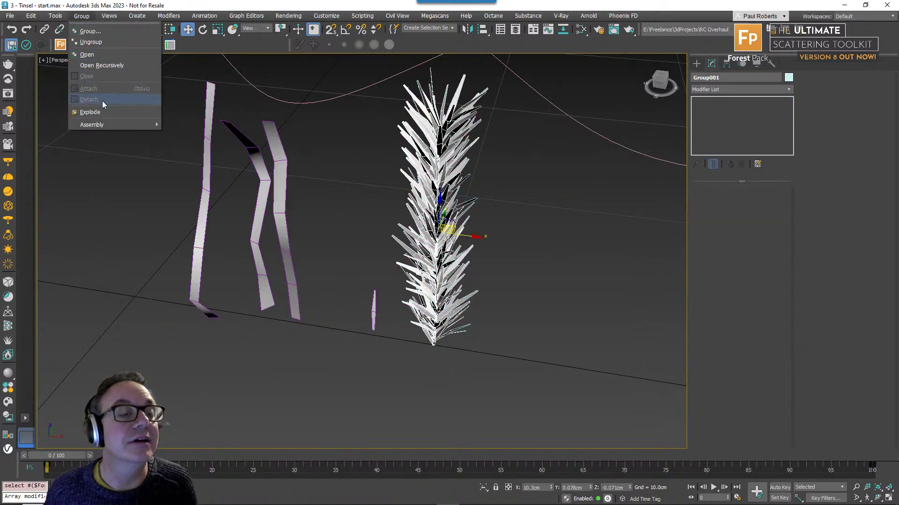
{"action": "left_click", "coordinate": [97, 65]}
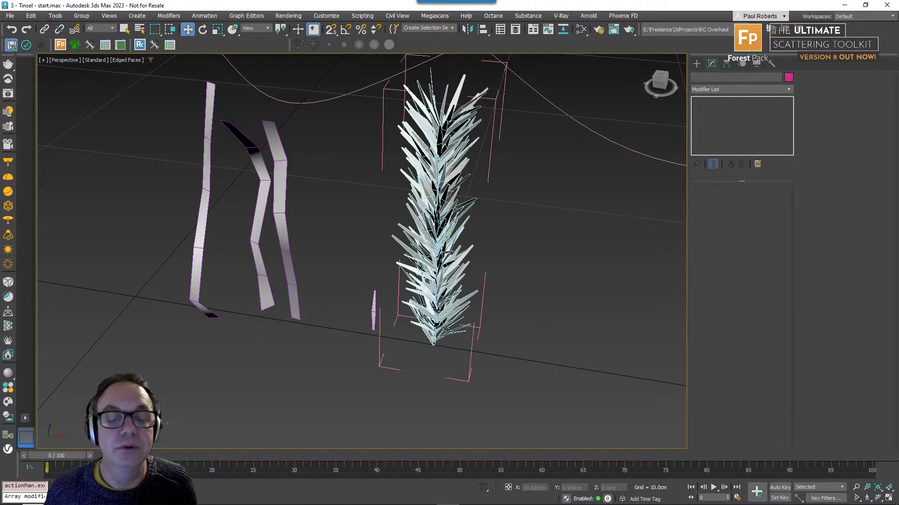
{"action": "left_click", "coordinate": [441, 314]}
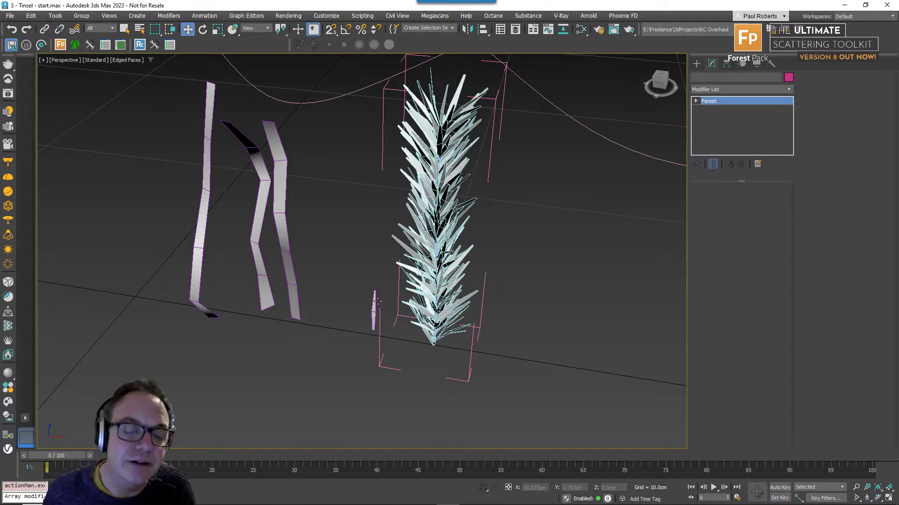
{"action": "left_click", "coordinate": [424, 312]}
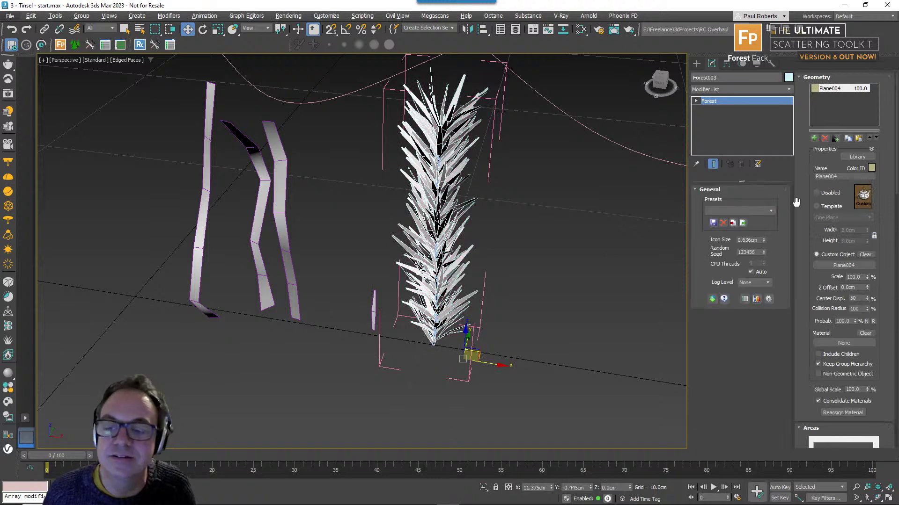
{"action": "left_click", "coordinate": [817, 79]}
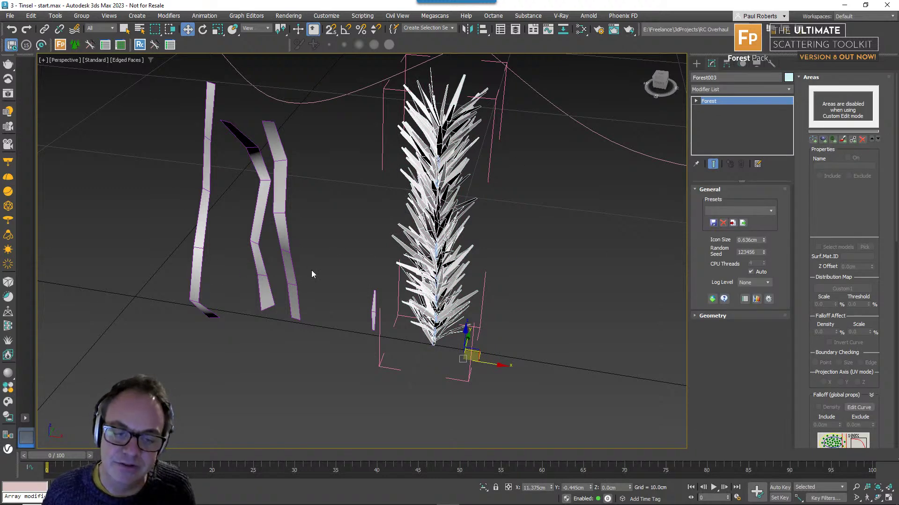
{"action": "middle_click_drag", "start_coordinate": [312, 274], "coordinate": [365, 275]}
{"action": "scroll", "coordinate": [343, 275], "scroll_direction": "down", "scroll_amount": 3}
{"action": "scroll", "coordinate": [454, 275], "scroll_direction": "up", "scroll_amount": 3}
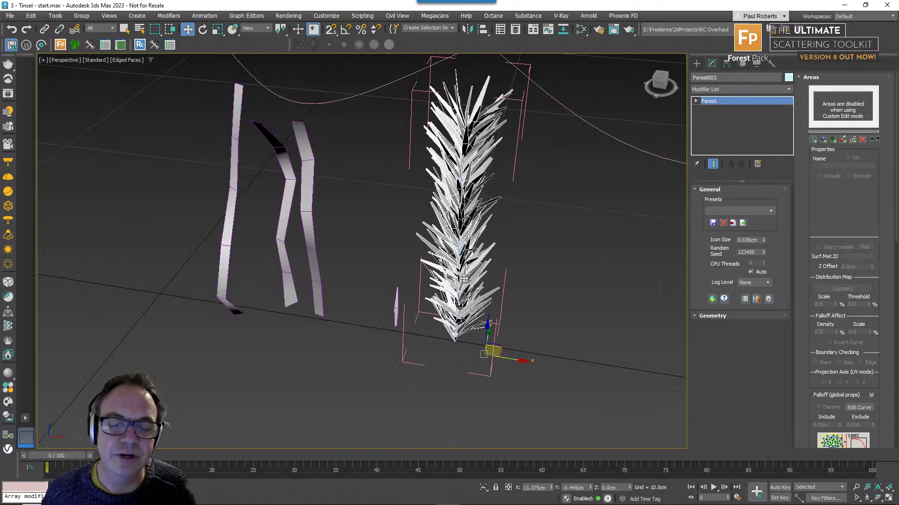
{"action": "left_click", "coordinate": [81, 16]}
{"action": "key", "text": "Escape"}
{"action": "left_click", "coordinate": [527, 314]}
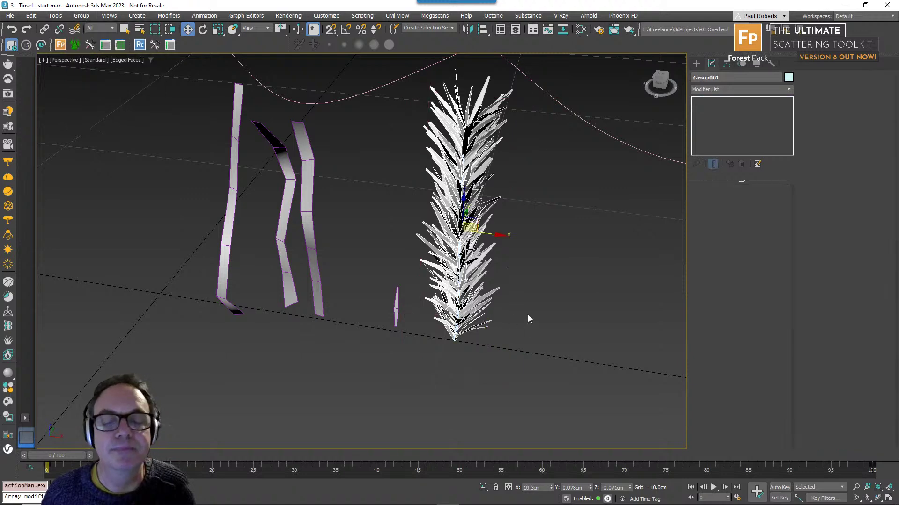
{"action": "scroll", "coordinate": [368, 323], "scroll_direction": "down", "scroll_amount": 5}
{"action": "middle_click_drag", "start_coordinate": [368, 323], "coordinate": [461, 326]}
{"action": "scroll", "coordinate": [474, 333], "scroll_direction": "up", "scroll_amount": 6}
{"action": "left_click_drag", "start_coordinate": [556, 380], "coordinate": [435, 304]}
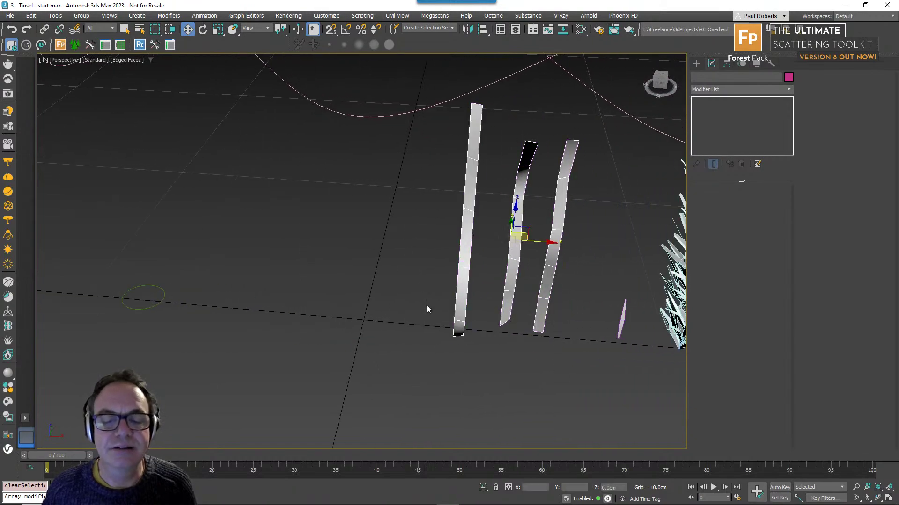
{"action": "key", "text": "z"}
{"action": "mouse_move", "coordinate": [461, 330]}
{"action": "middle_mouse_down", "text": "alt"}
{"action": "mouse_move", "coordinate": [417, 331]}
{"action": "mouse_move", "coordinate": [474, 333]}
{"action": "middle_mouse_up", "text": "alt"}
{"action": "scroll", "coordinate": [422, 328], "scroll_direction": "down", "scroll_amount": 5}
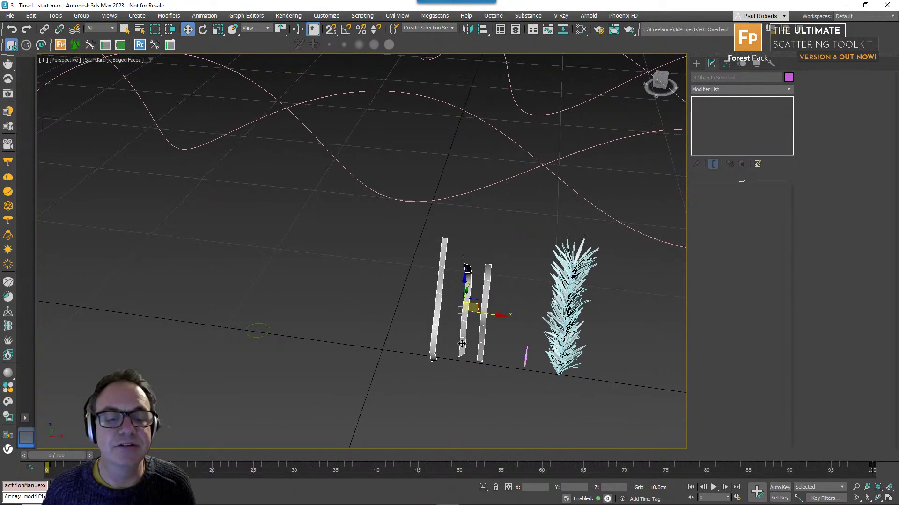
{"action": "left_click", "coordinate": [60, 45]}
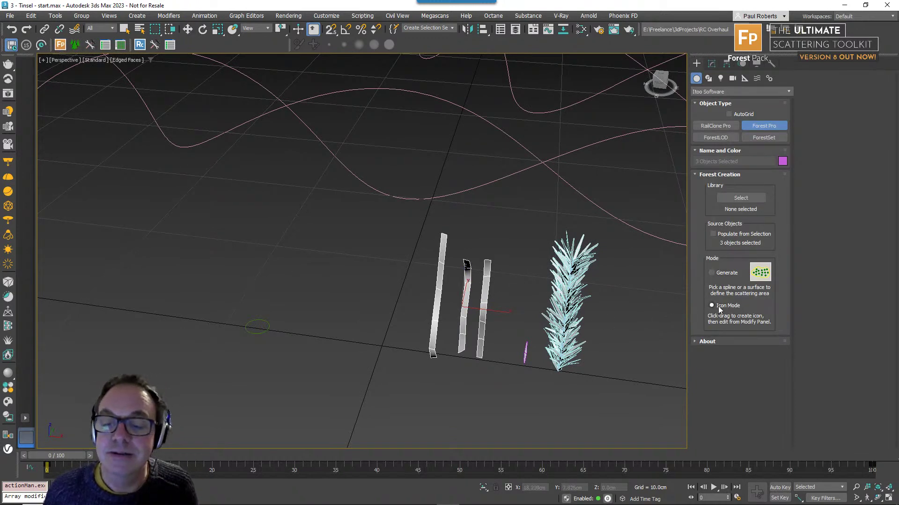
{"action": "left_click_drag", "start_coordinate": [337, 337], "coordinate": [370, 371]}
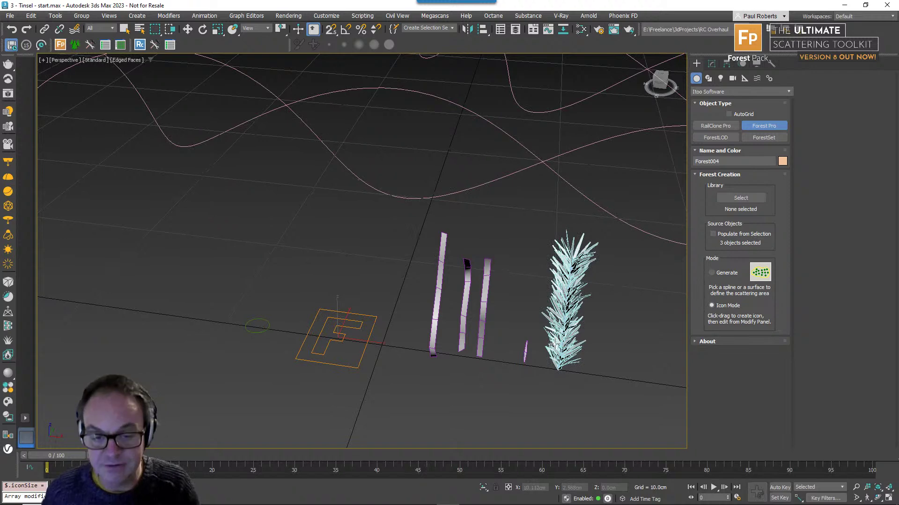
{"action": "key", "text": "Delete"}
- Select the three bent strip planes and create a Forest Pro object beside the small circle, populated from the selection
{"action": "middle_click_drag", "start_coordinate": [456, 367], "coordinate": [511, 342]}
{"action": "key", "text": "w"}
{"action": "left_click_drag", "start_coordinate": [486, 377], "coordinate": [418, 335]}
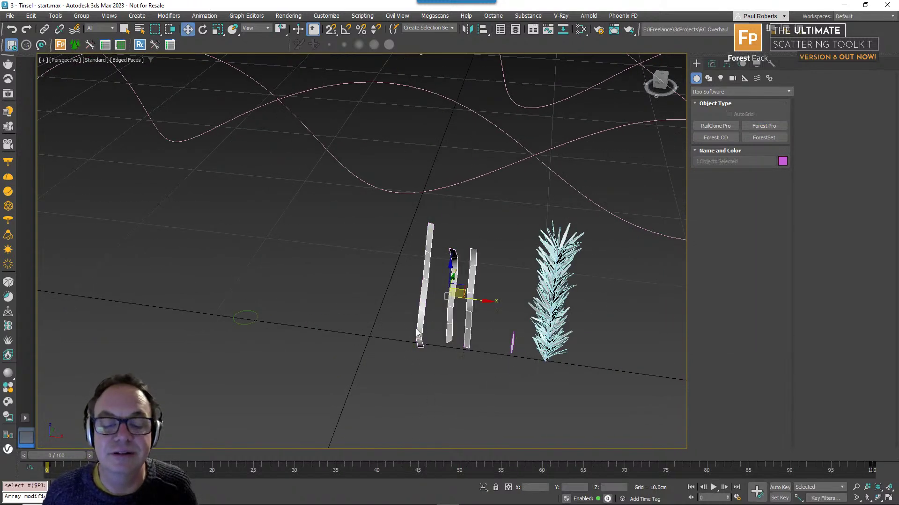
{"action": "left_click", "coordinate": [763, 127]}
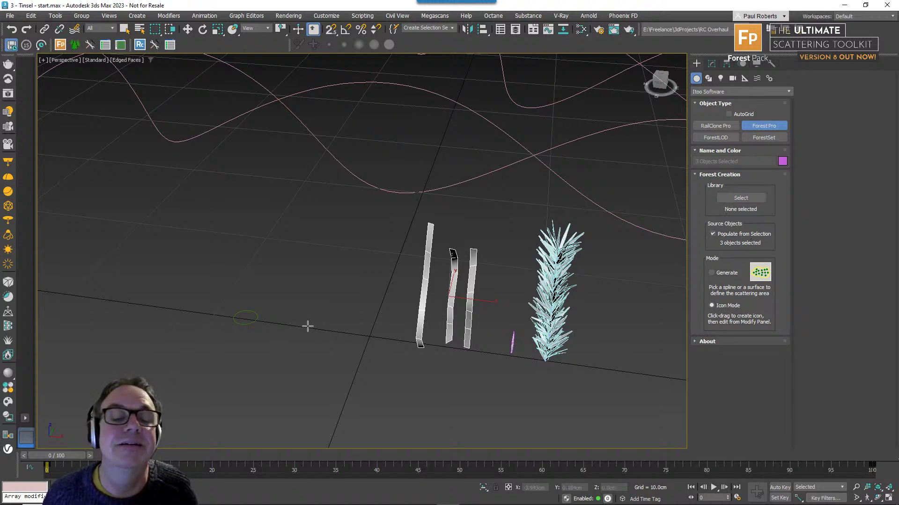
{"action": "left_click_drag", "start_coordinate": [308, 326], "coordinate": [344, 351]}
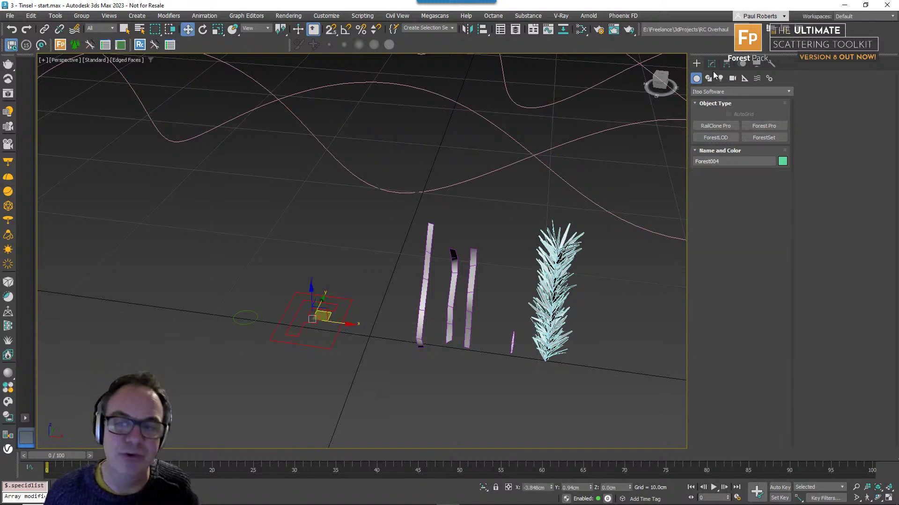
- Set the new Forest object's distribution mode to Path and add the small circle as its path
{"action": "left_click", "coordinate": [712, 67]}
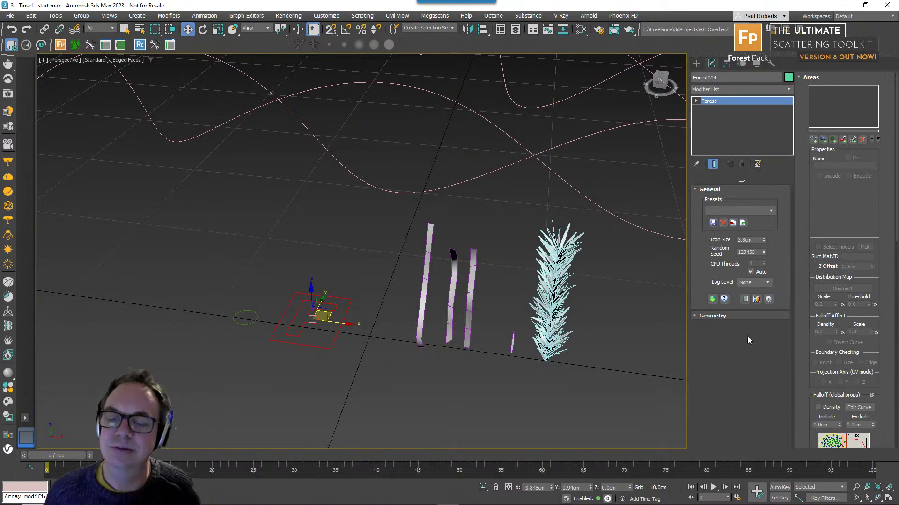
{"action": "left_click", "coordinate": [732, 320]}
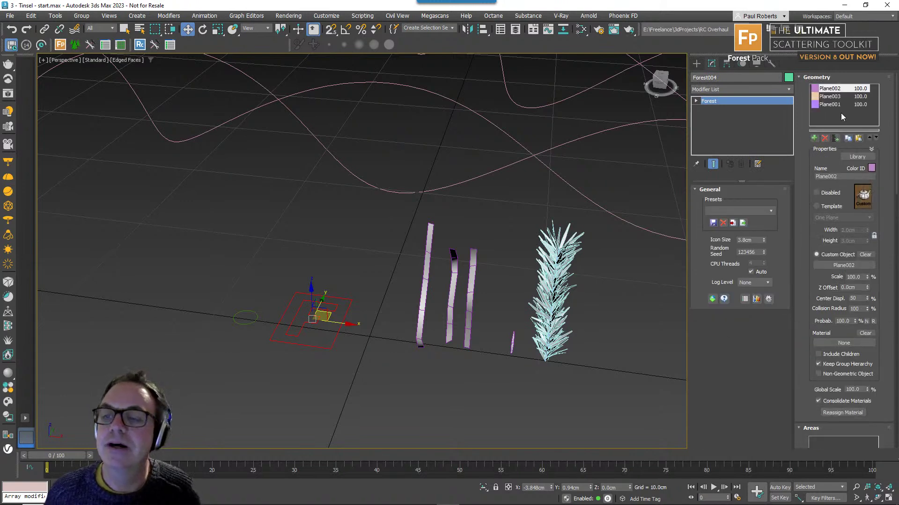
{"action": "left_click", "coordinate": [818, 78]}
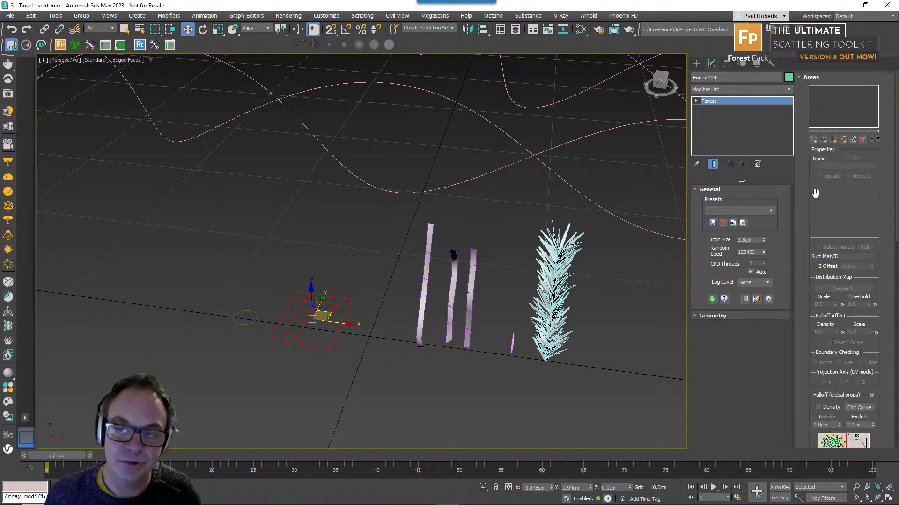
{"action": "left_click", "coordinate": [806, 80]}
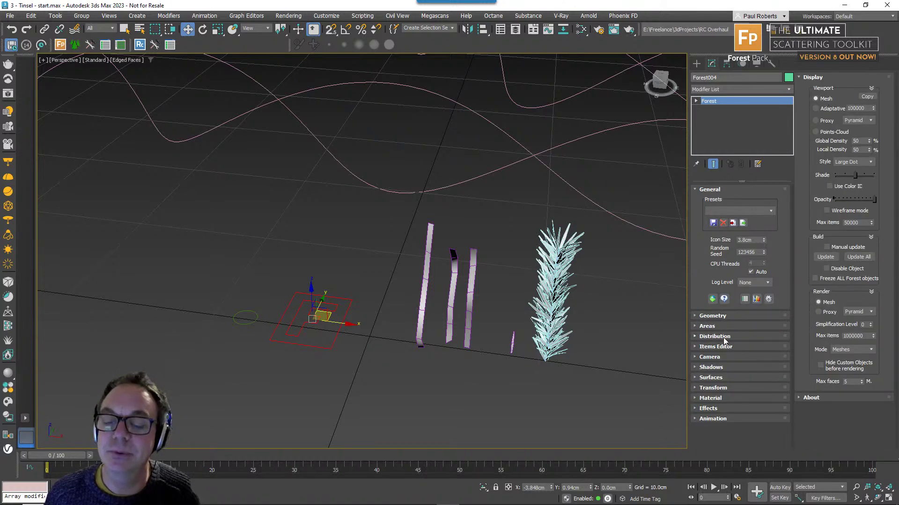
{"action": "left_click", "coordinate": [724, 337]}
{"action": "left_click", "coordinate": [850, 90]}
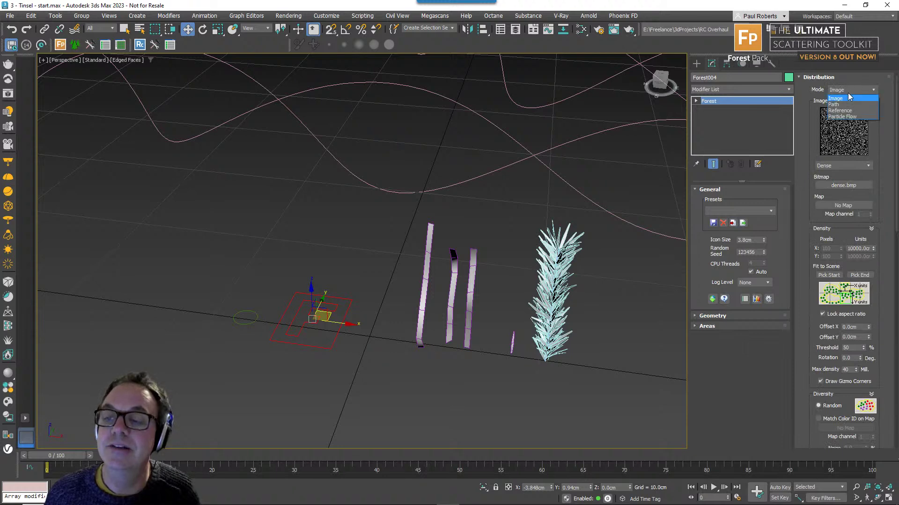
{"action": "left_click", "coordinate": [842, 105]}
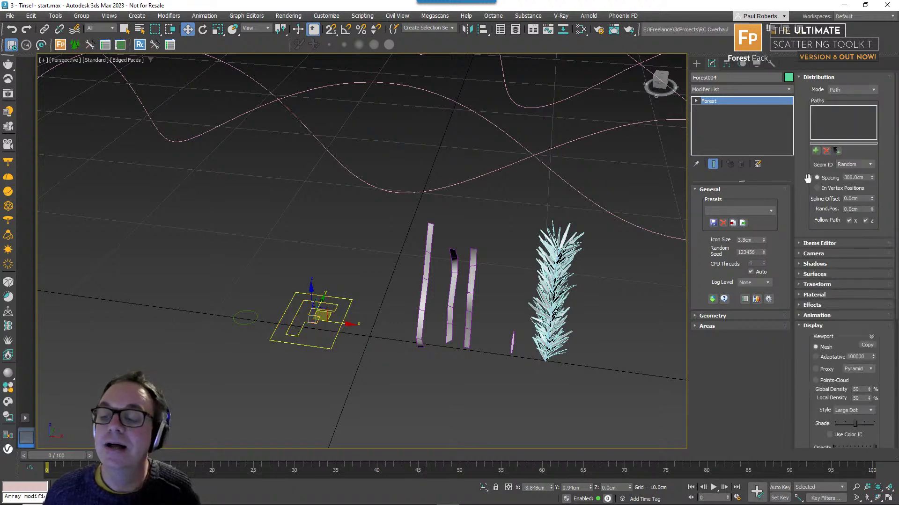
{"action": "left_click", "coordinate": [816, 151]}
{"action": "left_click", "coordinate": [255, 321]}
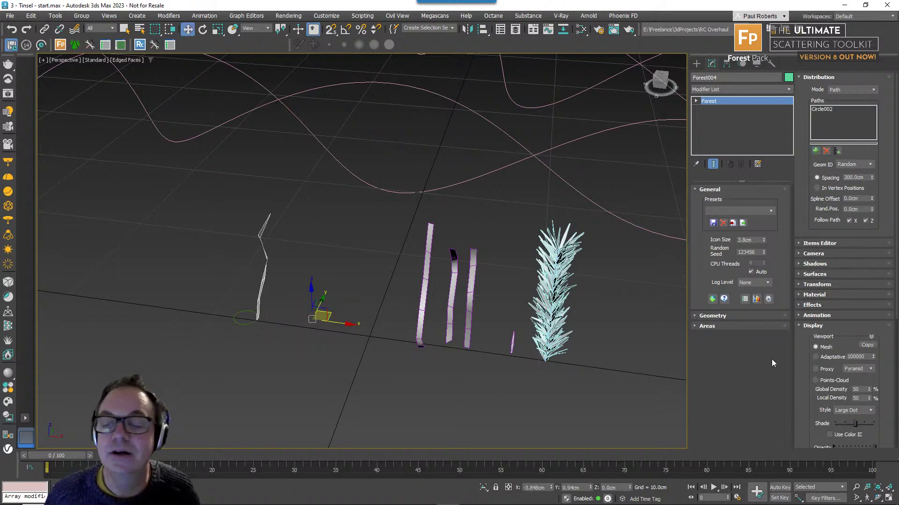
- Reduce the spacing of the strips along the circle path to 0.06 cm
{"action": "left_click", "coordinate": [866, 177]}
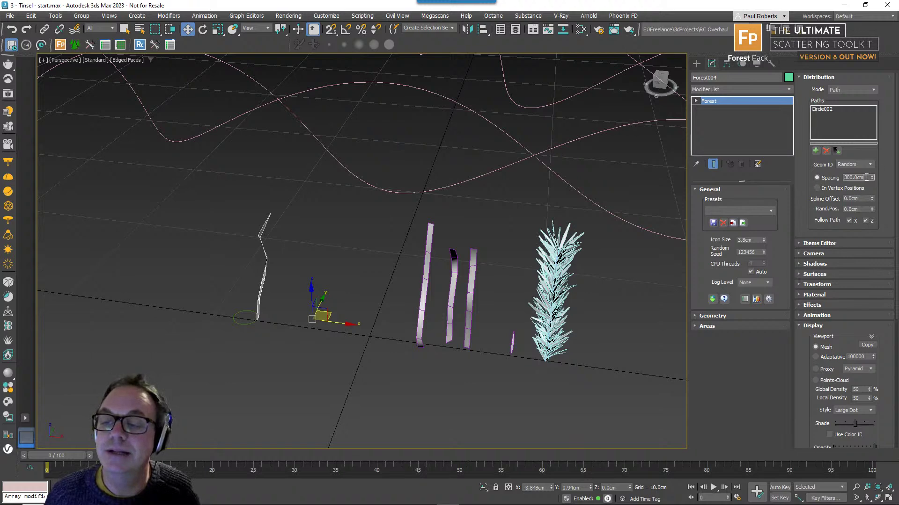
{"action": "type", "text": "2"}
{"action": "key", "text": "Return"}
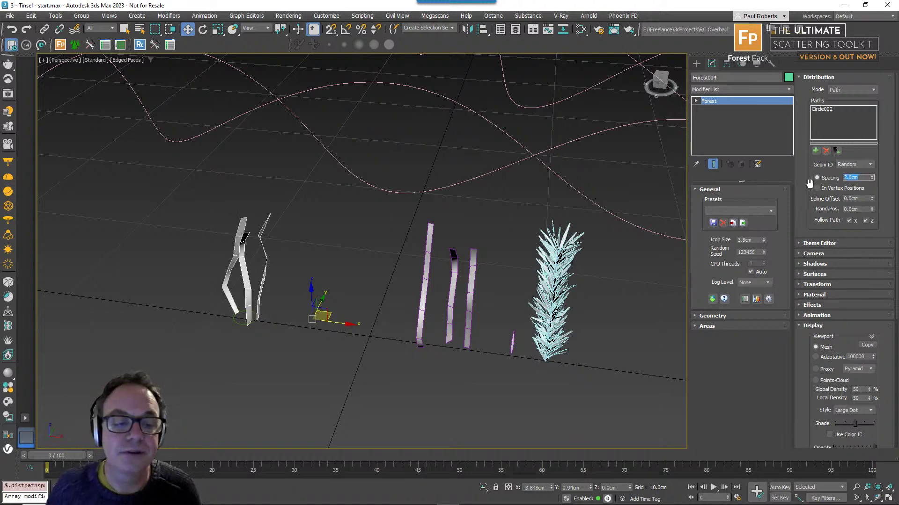
{"action": "left_click_drag", "start_coordinate": [871, 181], "coordinate": [885, 224]}
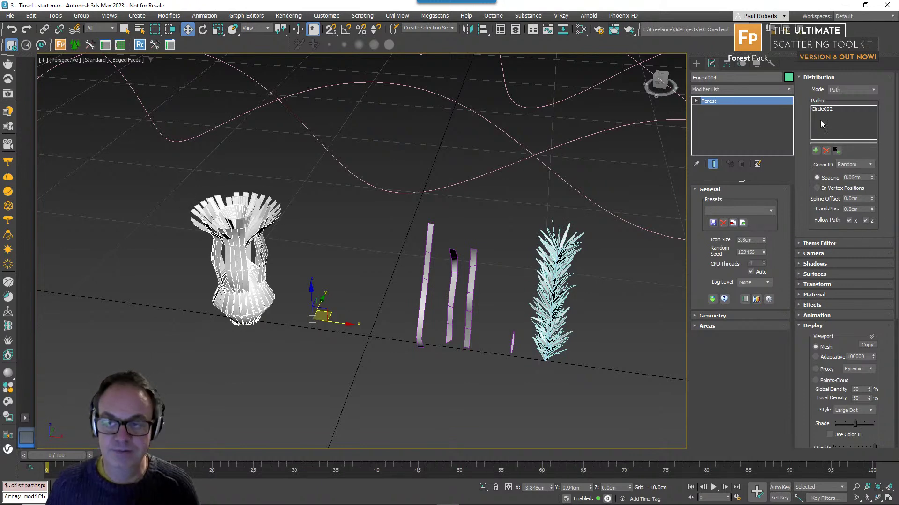
- Enable random rotation with Y from about -109 to -58 on the Forest object, and enable random scale of 80 to 120%
{"action": "scroll", "coordinate": [817, 200], "scroll_direction": "down", "scroll_amount": 8}
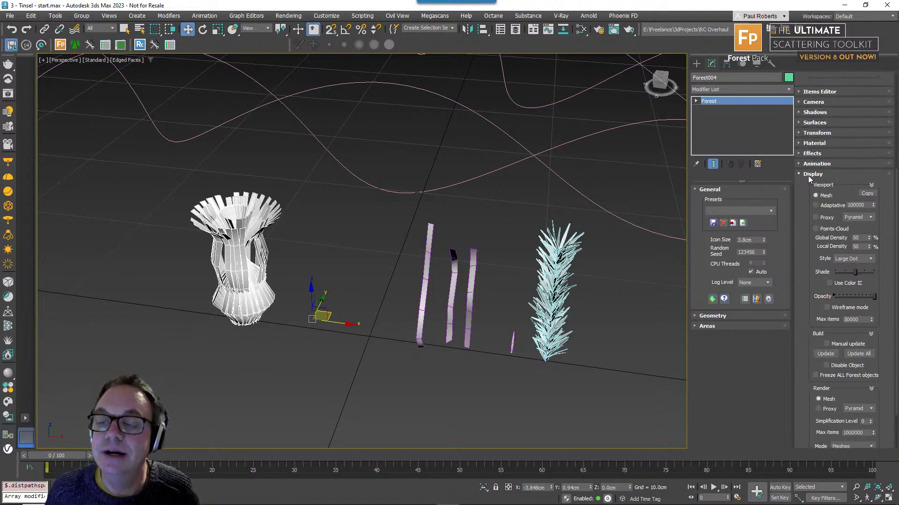
{"action": "left_click", "coordinate": [811, 175]}
{"action": "left_click", "coordinate": [818, 285]}
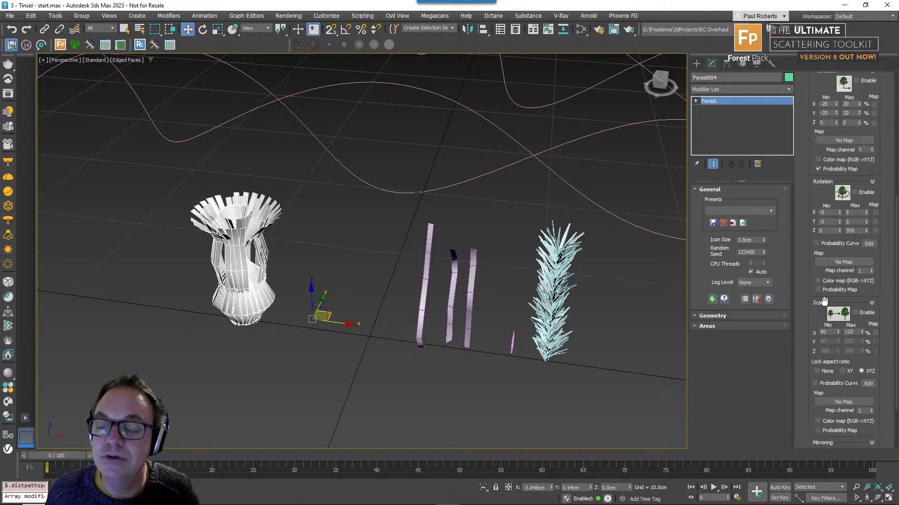
{"action": "left_click", "coordinate": [855, 192]}
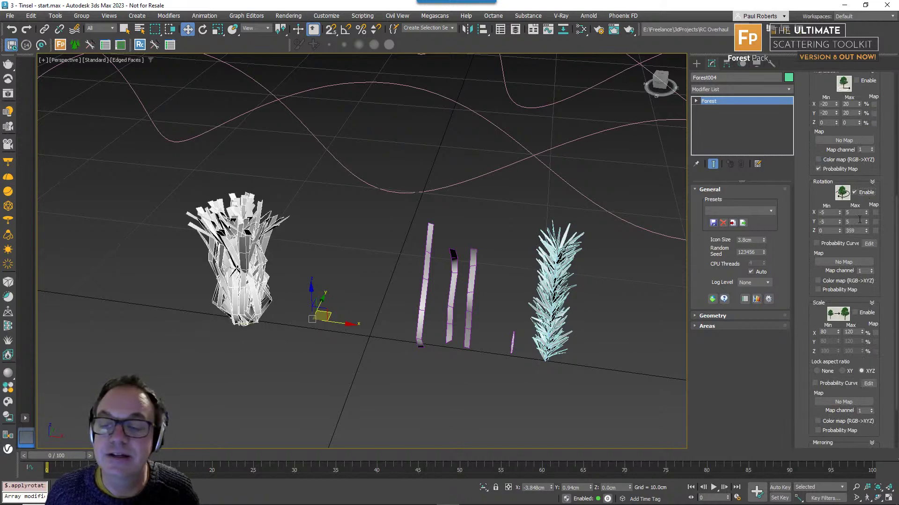
{"action": "left_click_drag", "start_coordinate": [839, 222], "coordinate": [864, 257]}
{"action": "middle_click_drag", "start_coordinate": [257, 285], "coordinate": [261, 259], "text": "alt"}
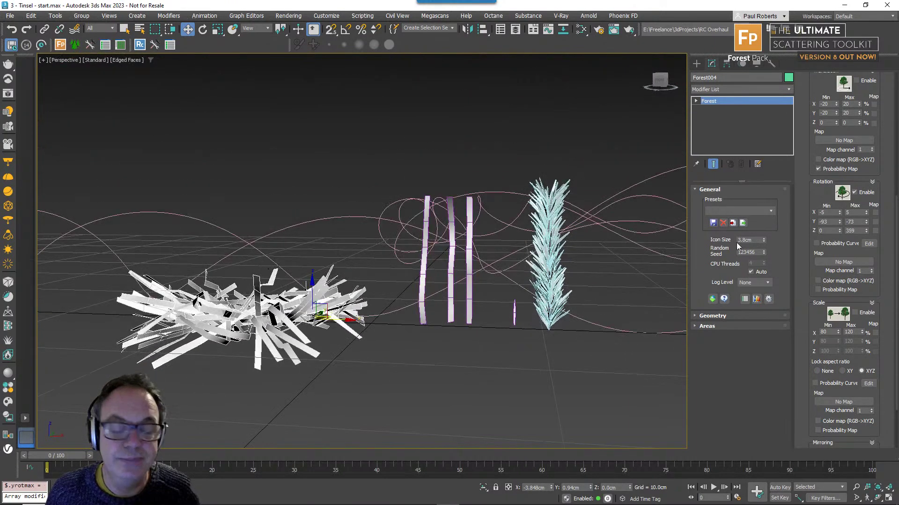
{"action": "mouse_move", "coordinate": [839, 223]}
{"action": "left_mouse_down"}
{"action": "mouse_move", "coordinate": [865, 218]}
{"action": "mouse_move", "coordinate": [840, 231]}
{"action": "left_mouse_up"}
{"action": "middle_click_drag", "start_coordinate": [165, 280], "coordinate": [159, 296], "text": "alt"}
{"action": "left_click", "coordinate": [863, 314]}
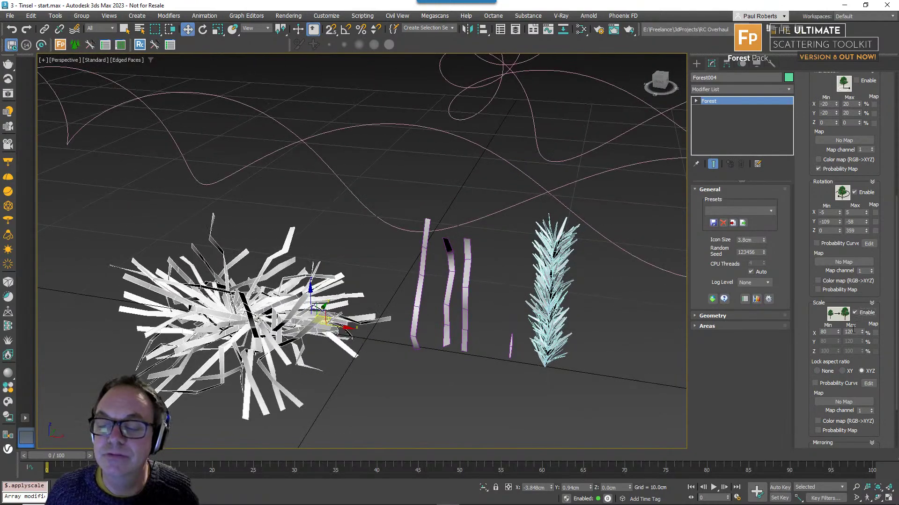
{"action": "middle_click_drag", "start_coordinate": [428, 333], "coordinate": [407, 325], "text": "alt"}
- Set the Forest object's render mode to Meshes in its display settings
{"action": "left_click_drag", "start_coordinate": [815, 310], "coordinate": [799, 166]}
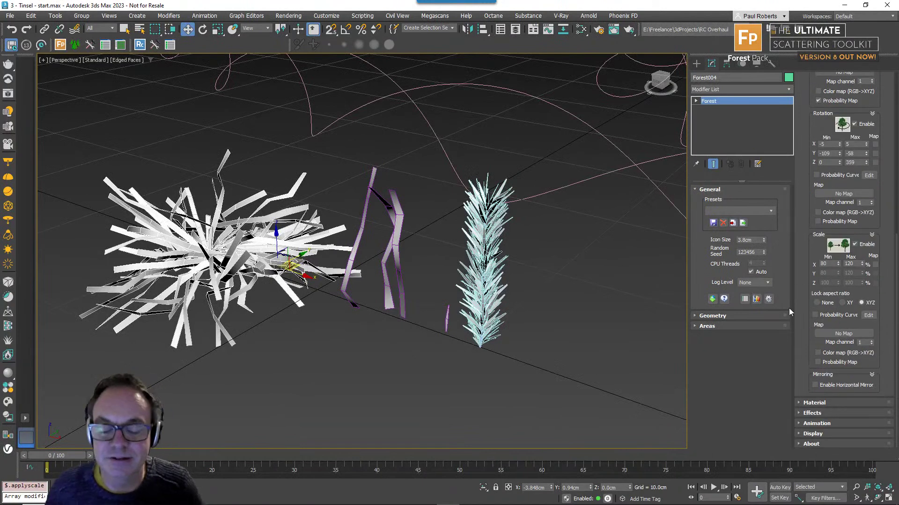
{"action": "left_click", "coordinate": [812, 434]}
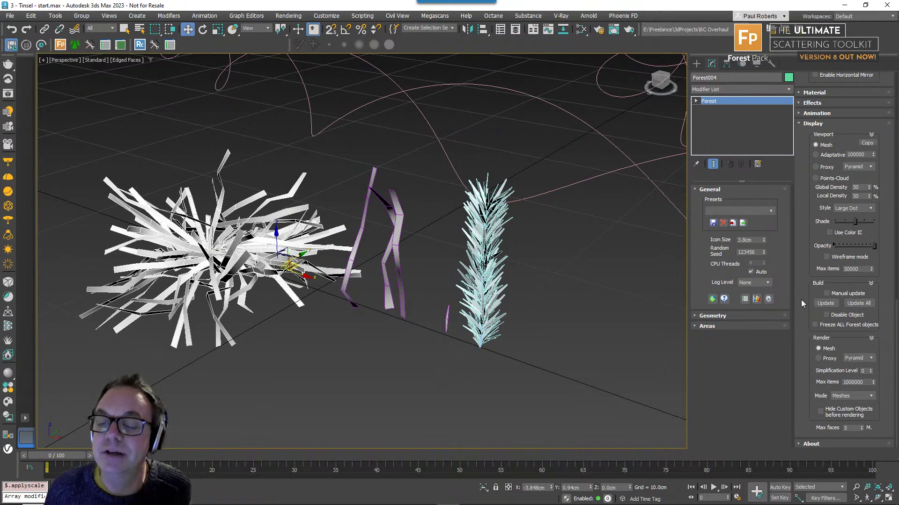
{"action": "left_click", "coordinate": [853, 397]}
{"action": "left_click", "coordinate": [841, 411]}
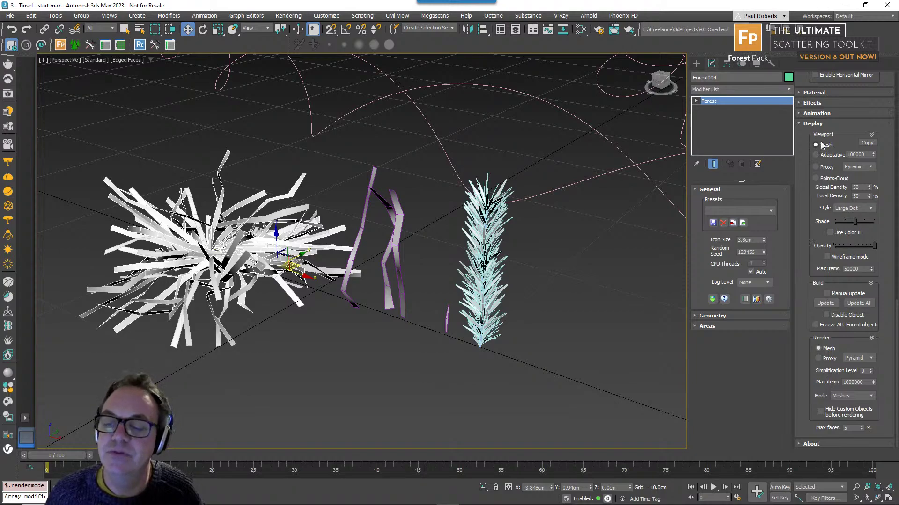
- Create a new Forest Pro object with an icon about 6.8 cm in size beside the white strip burst
{"action": "middle_click_drag", "start_coordinate": [342, 237], "coordinate": [375, 310], "text": "alt"}
{"action": "scroll", "coordinate": [364, 313], "scroll_direction": "down", "scroll_amount": 5}
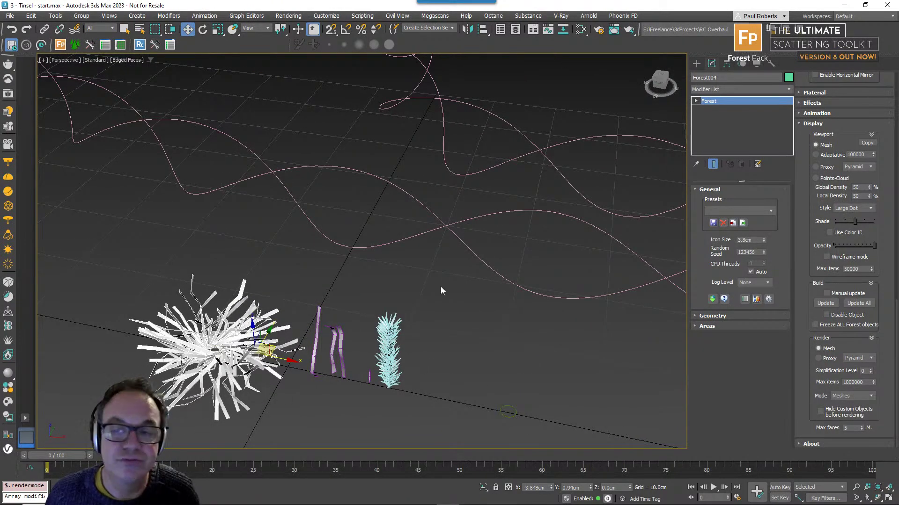
{"action": "left_click", "coordinate": [60, 46]}
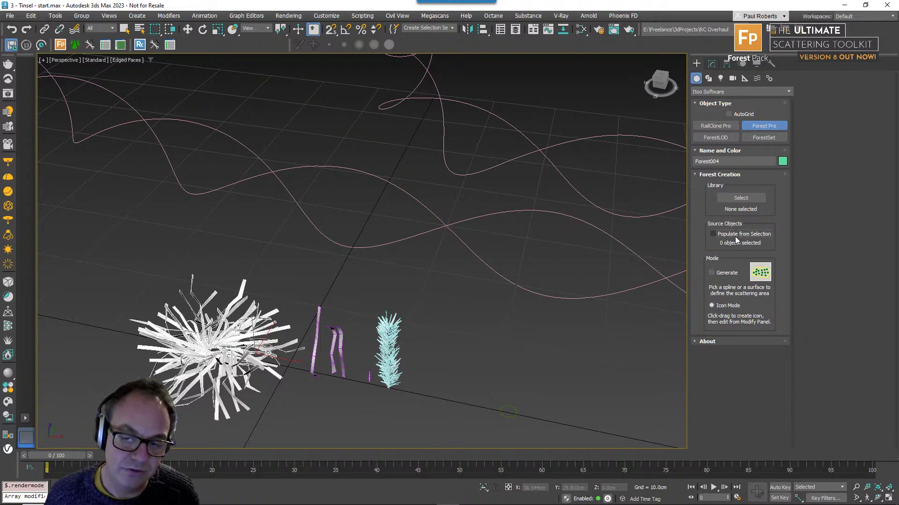
{"action": "left_click", "coordinate": [735, 237]}
{"action": "middle_click_drag", "start_coordinate": [526, 370], "coordinate": [596, 366]}
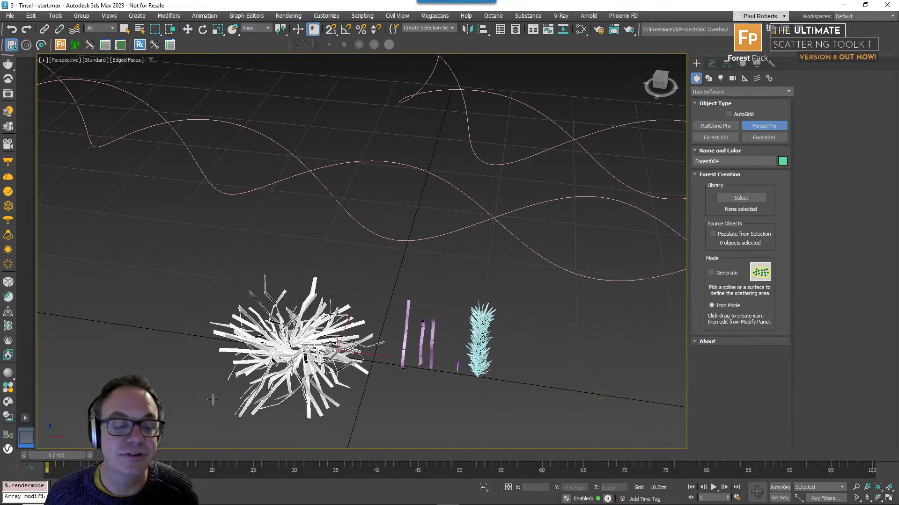
{"action": "left_click_drag", "start_coordinate": [164, 319], "coordinate": [196, 358]}
{"action": "right_click", "coordinate": [196, 358]}
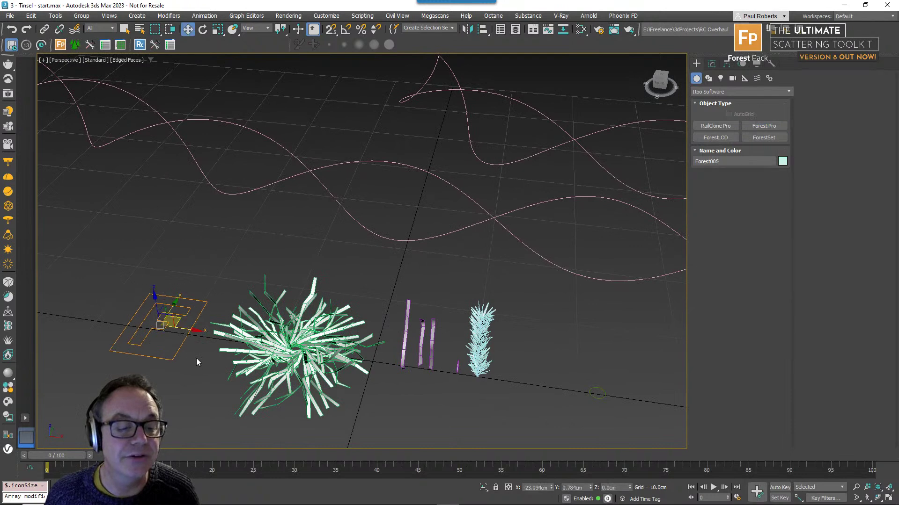
- Add a custom object item to the new Forest's geometry and assign the strip burst Forest004 to it
{"action": "left_click", "coordinate": [712, 64]}
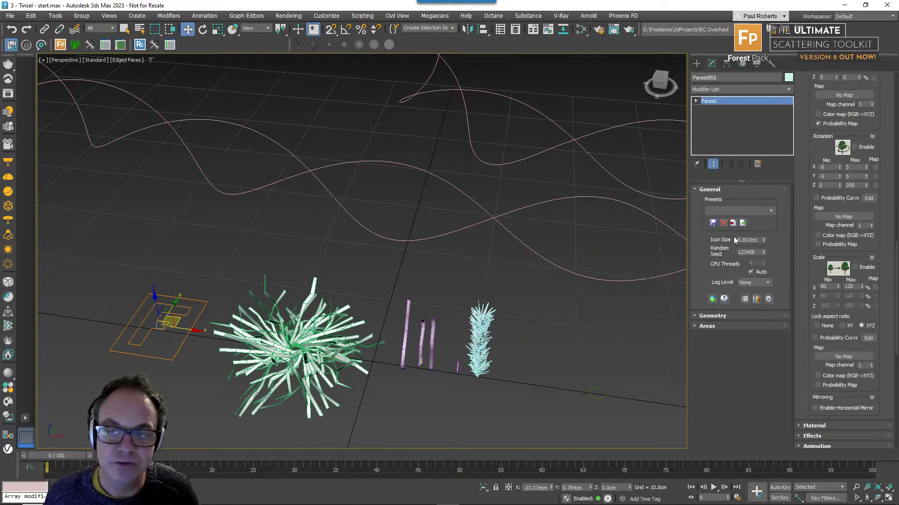
{"action": "left_click", "coordinate": [712, 316]}
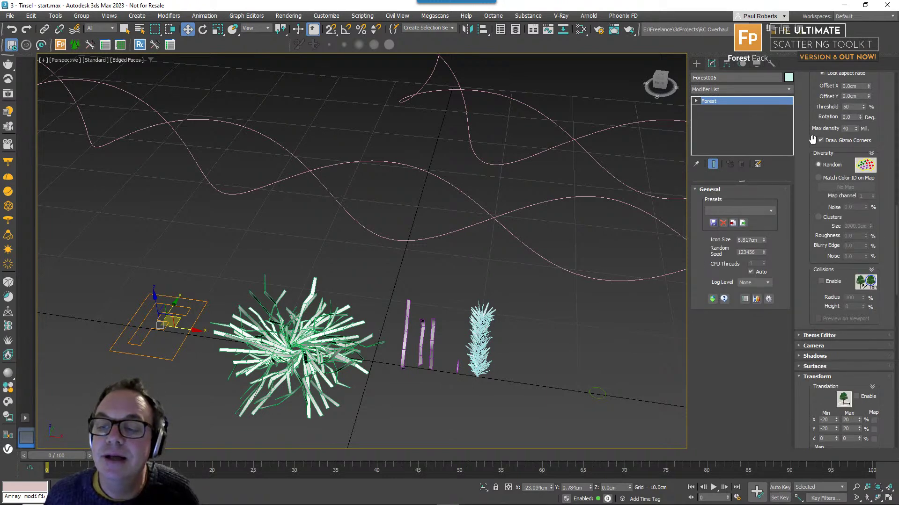
{"action": "scroll", "coordinate": [815, 157], "scroll_direction": "up", "scroll_amount": 5}
{"action": "scroll", "coordinate": [812, 159], "scroll_direction": "up", "scroll_amount": 6}
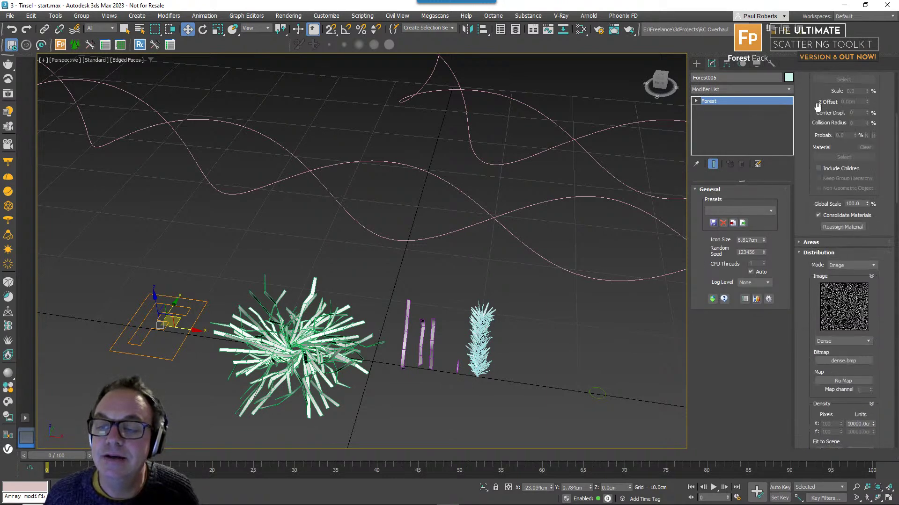
{"action": "left_click", "coordinate": [815, 139]}
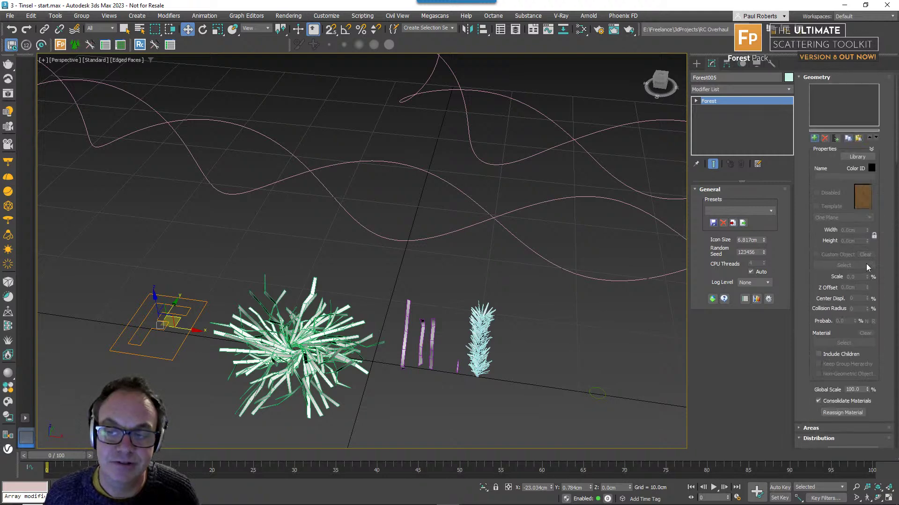
{"action": "left_click", "coordinate": [865, 265]}
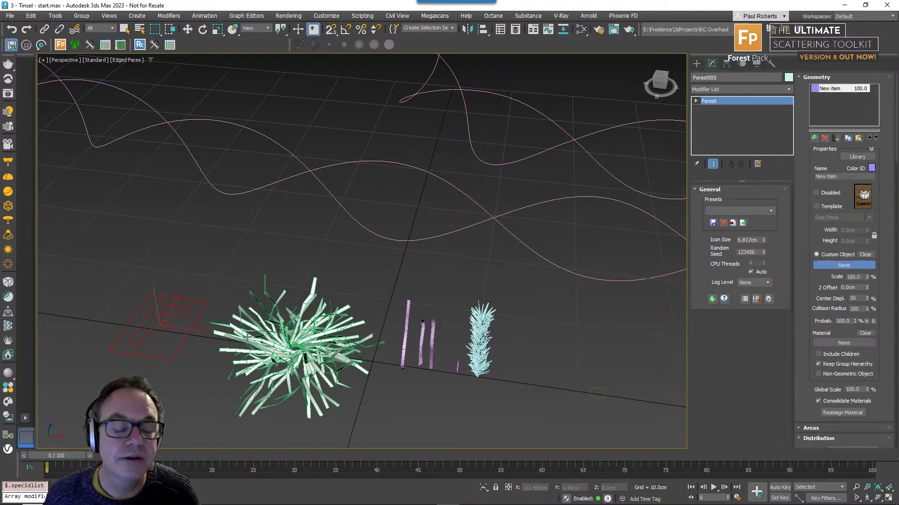
{"action": "left_click", "coordinate": [161, 323]}
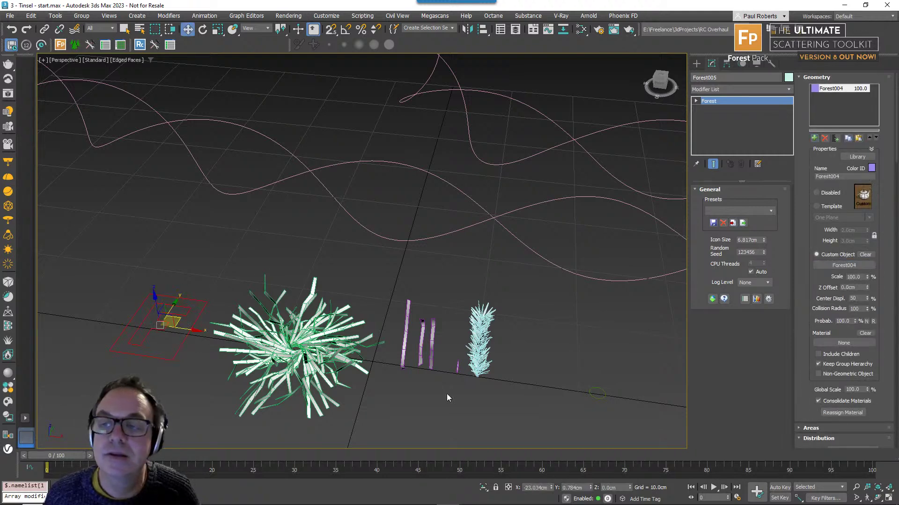
- Set the new Forest's distribution mode to Path and add the large helix spline as its path
{"action": "left_click", "coordinate": [806, 78]}
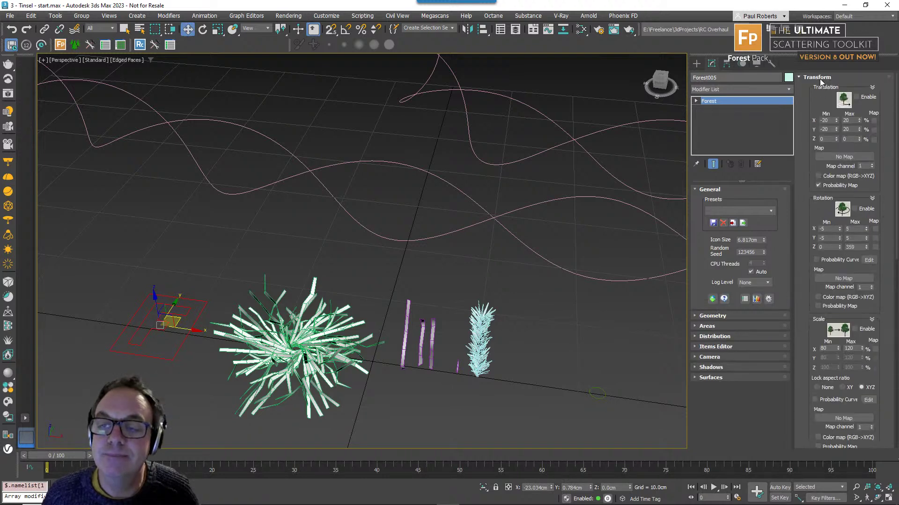
{"action": "left_click", "coordinate": [819, 77]}
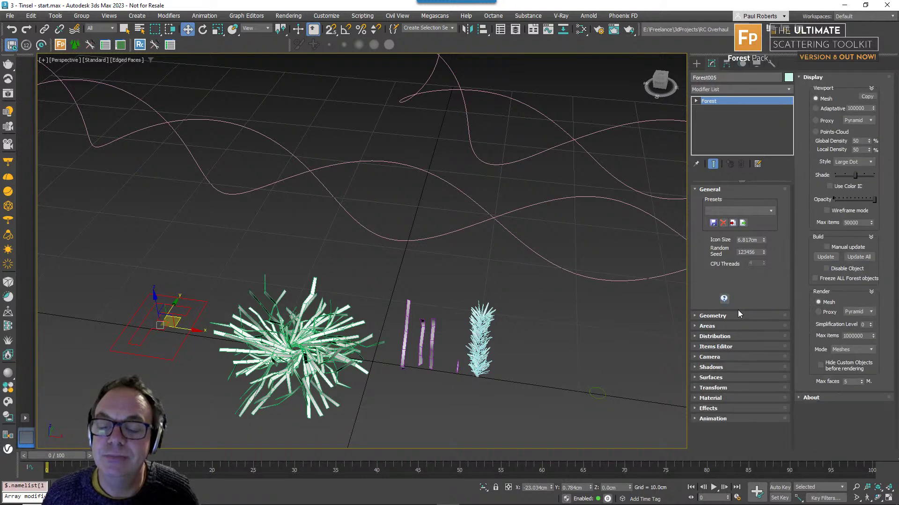
{"action": "left_click", "coordinate": [716, 336]}
{"action": "left_click", "coordinate": [860, 89]}
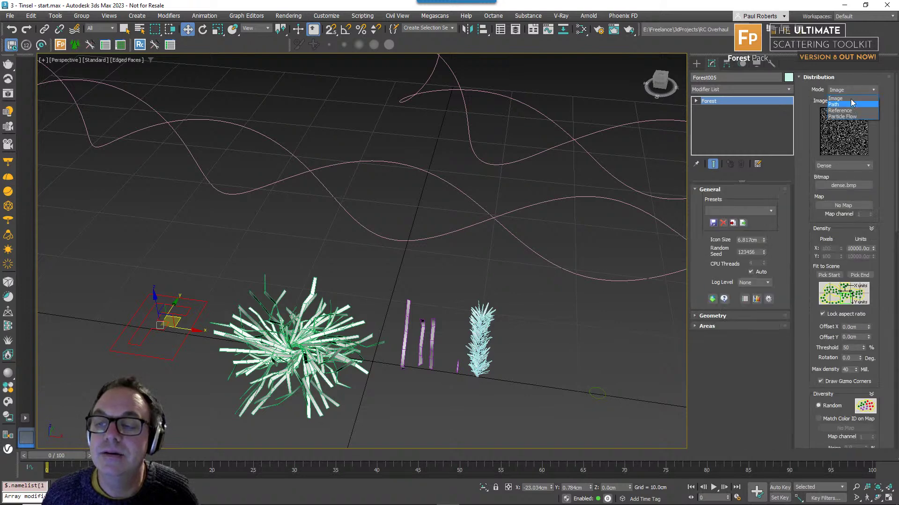
{"action": "left_click", "coordinate": [833, 104]}
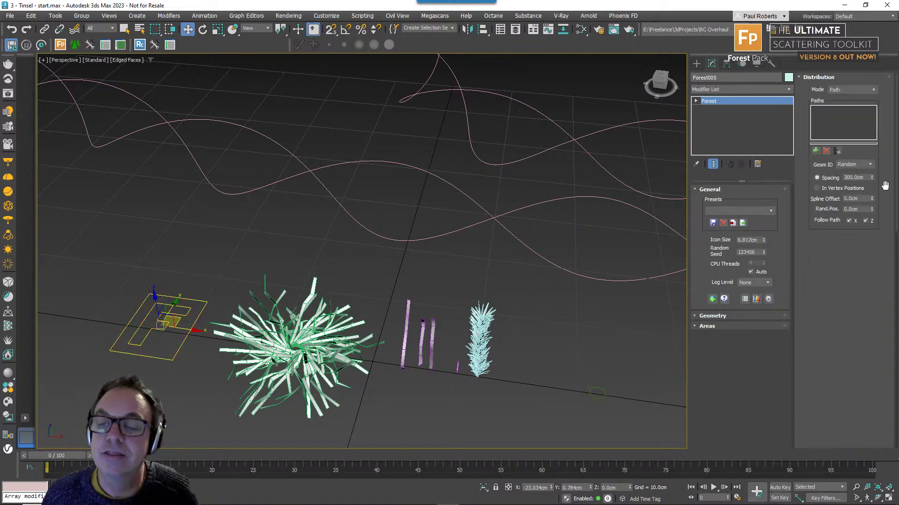
{"action": "left_click", "coordinate": [815, 151]}
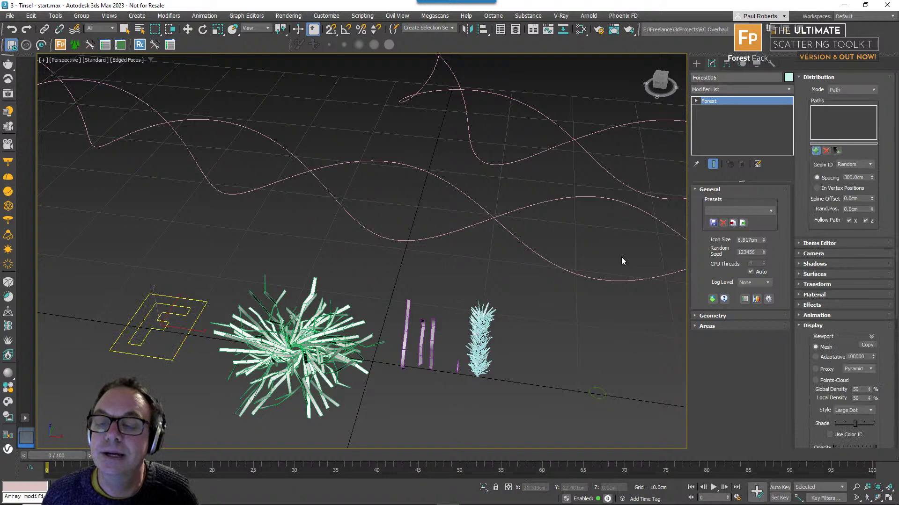
{"action": "left_click", "coordinate": [528, 255]}
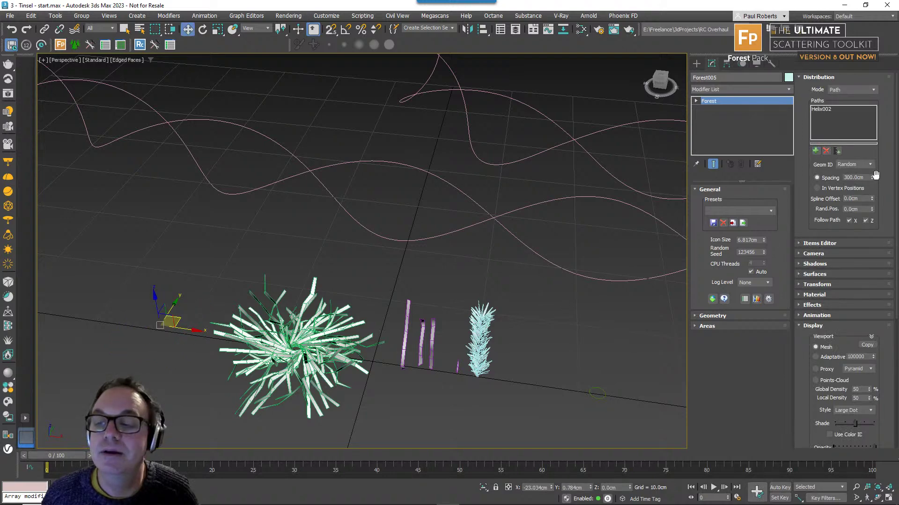
- Set the spacing of the bursts along the helix path to 1.6 cm
{"action": "left_click_drag", "start_coordinate": [872, 184], "coordinate": [877, 224]}
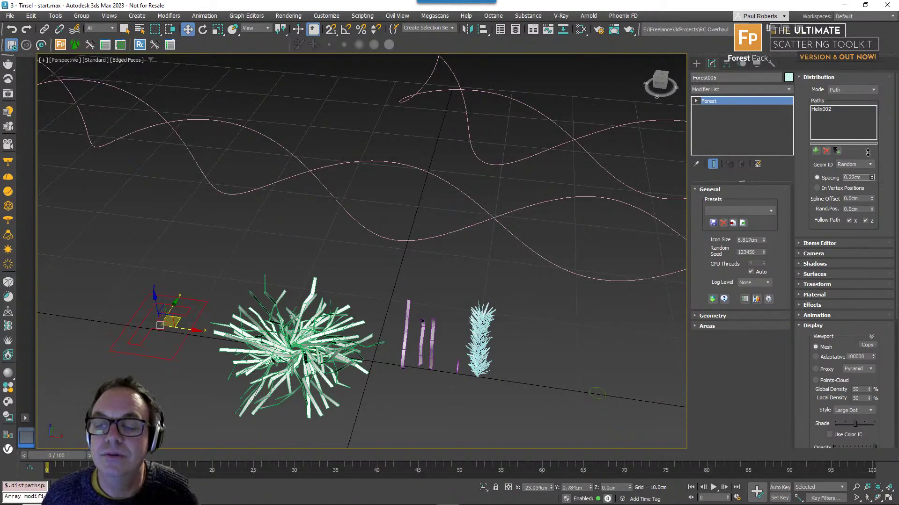
{"action": "left_click_drag", "start_coordinate": [861, 105], "coordinate": [856, 101]}
{"action": "scroll", "coordinate": [548, 231], "scroll_direction": "up", "scroll_amount": 3}
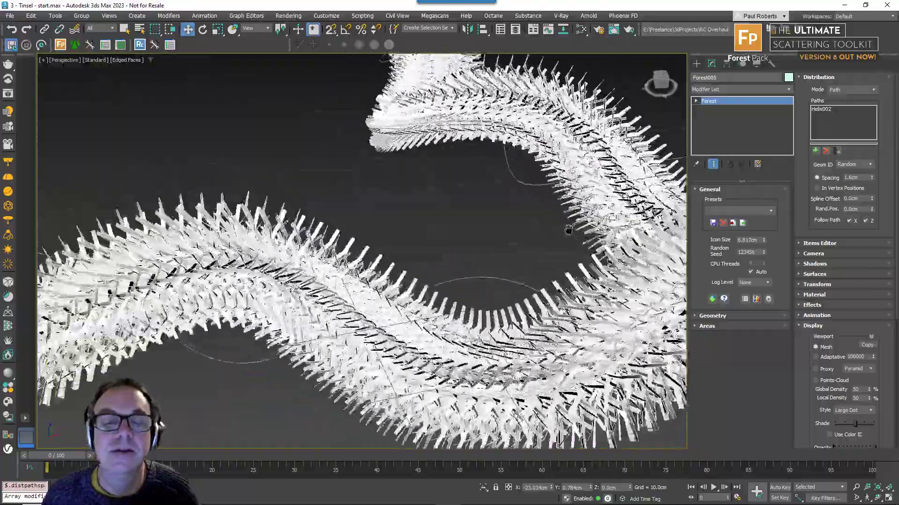
{"action": "middle_click_drag", "start_coordinate": [568, 226], "coordinate": [500, 217], "text": "alt"}
{"action": "scroll", "coordinate": [408, 181], "scroll_direction": "down", "scroll_amount": 3}
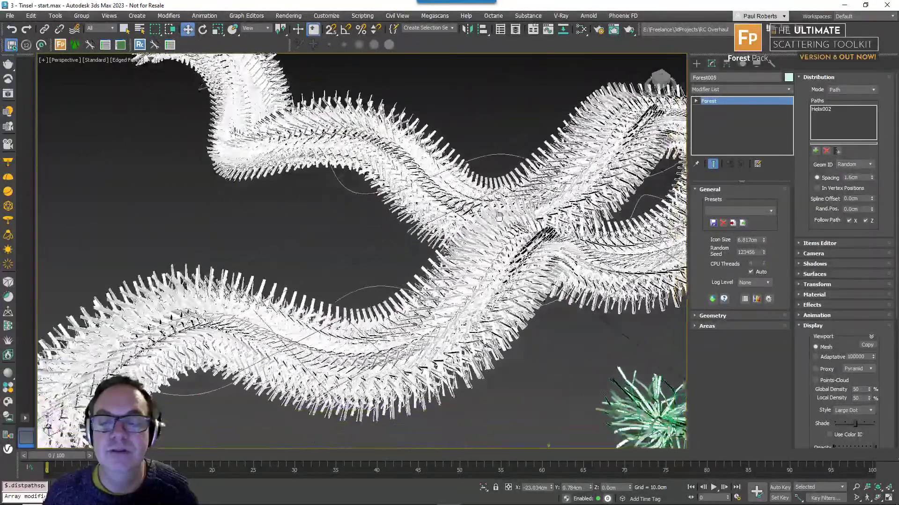
- Enable random rotation on the helix Forest and widen its path spacing to 11.568 cm
{"action": "left_click", "coordinate": [806, 326]}
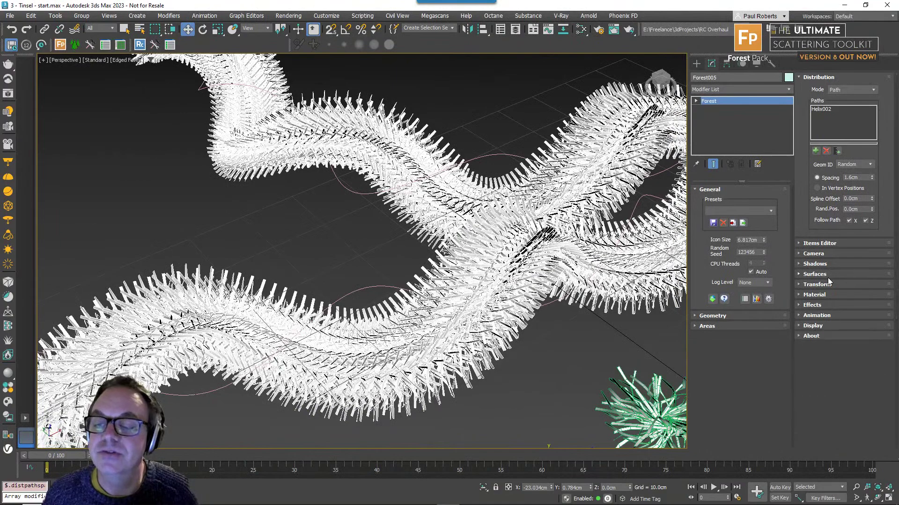
{"action": "left_click", "coordinate": [823, 282]}
{"action": "scroll", "coordinate": [829, 262], "scroll_direction": "down", "scroll_amount": 5}
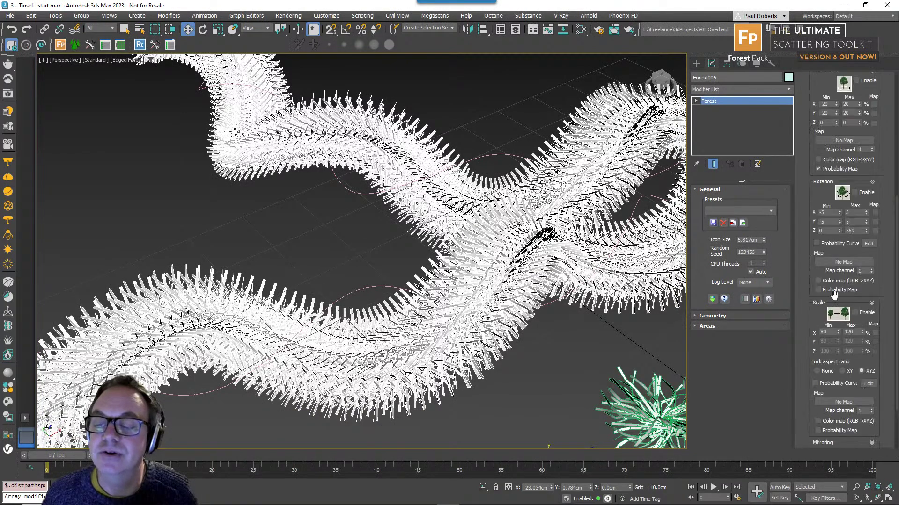
{"action": "left_click", "coordinate": [865, 196]}
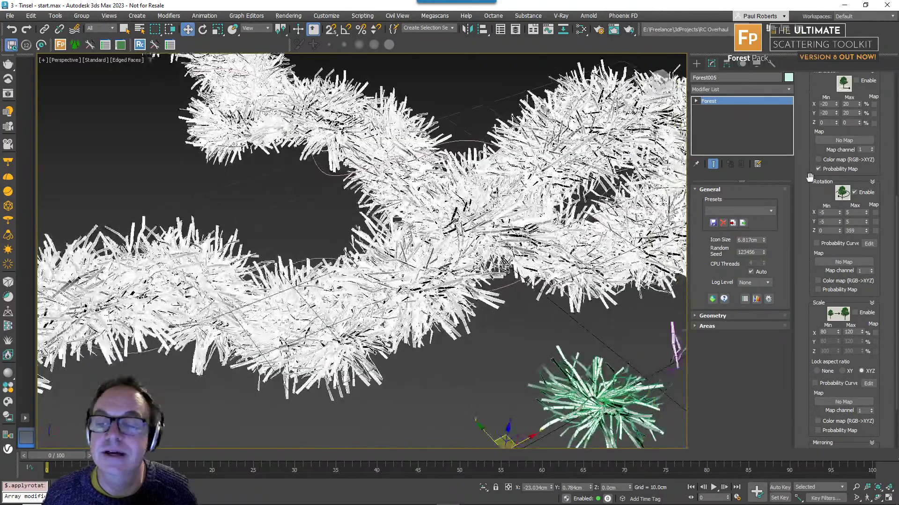
{"action": "scroll", "coordinate": [814, 196], "scroll_direction": "up", "scroll_amount": 3}
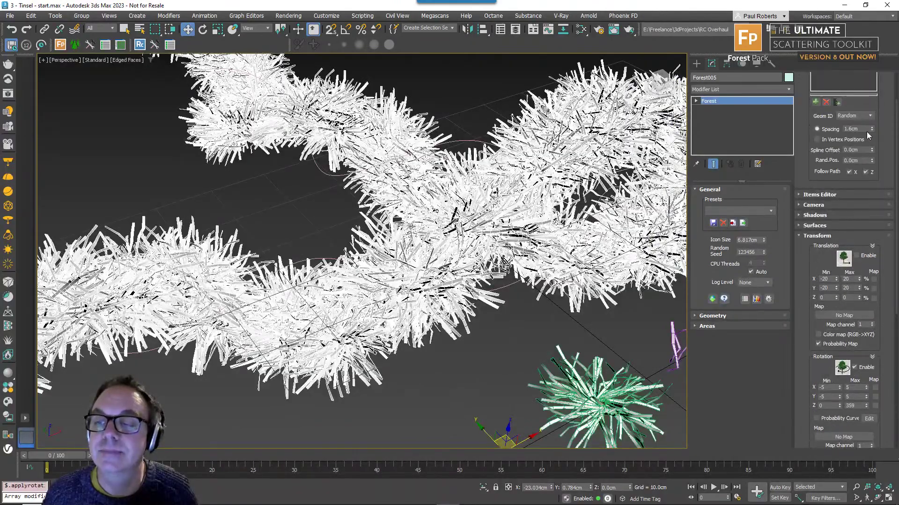
{"action": "left_click_drag", "start_coordinate": [873, 133], "coordinate": [816, 340]}
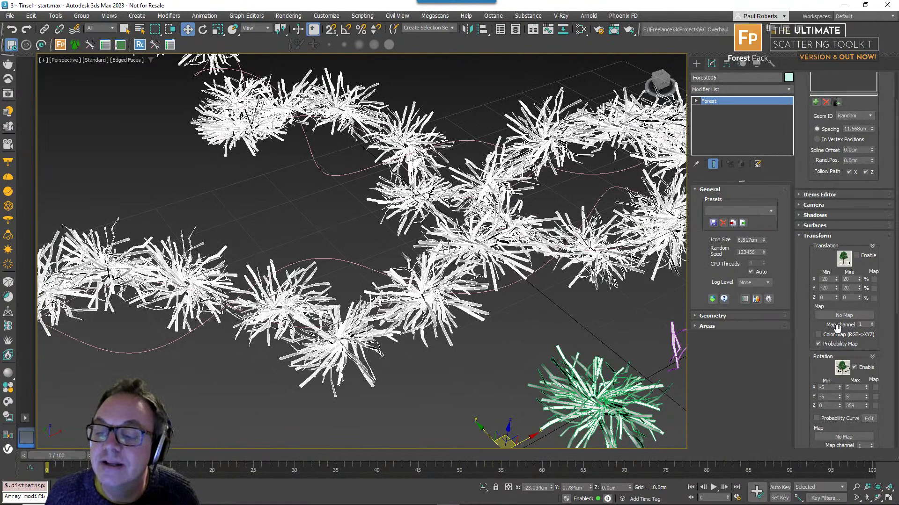
- Set the helix Forest's Y rotation range to 85 to 95 degrees and enable random scale of 80 to 120%
{"action": "scroll", "coordinate": [822, 357], "scroll_direction": "down", "scroll_amount": 2}
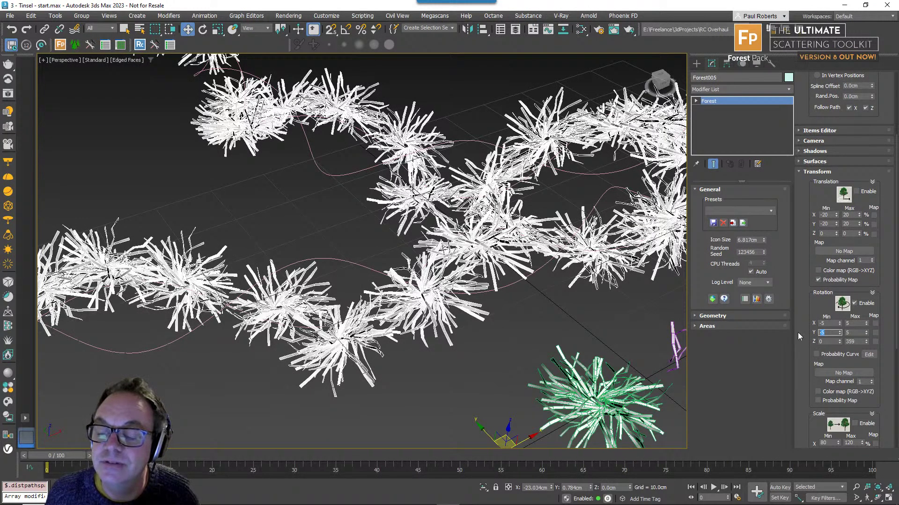
{"action": "type", "text": "90"}
{"action": "key", "text": "Tab"}
{"action": "type", "text": "90"}
{"action": "key", "text": "Tab"}
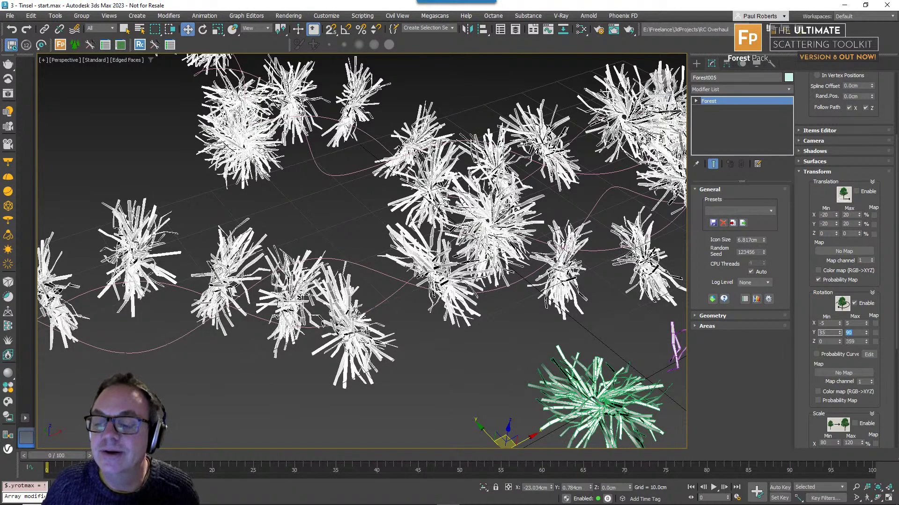
{"action": "type", "text": "95"}
{"action": "key", "text": "Tab"}
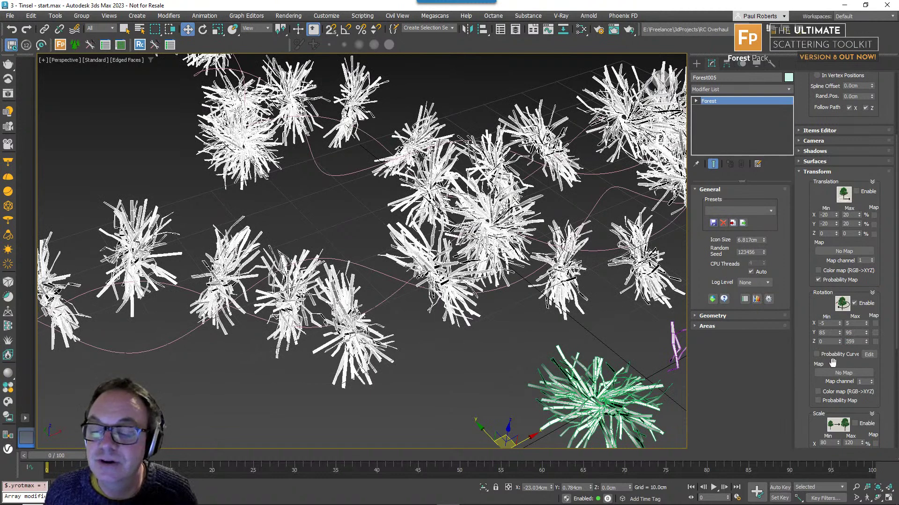
{"action": "scroll", "coordinate": [833, 363], "scroll_direction": "down", "scroll_amount": 3}
{"action": "left_click", "coordinate": [864, 347]}
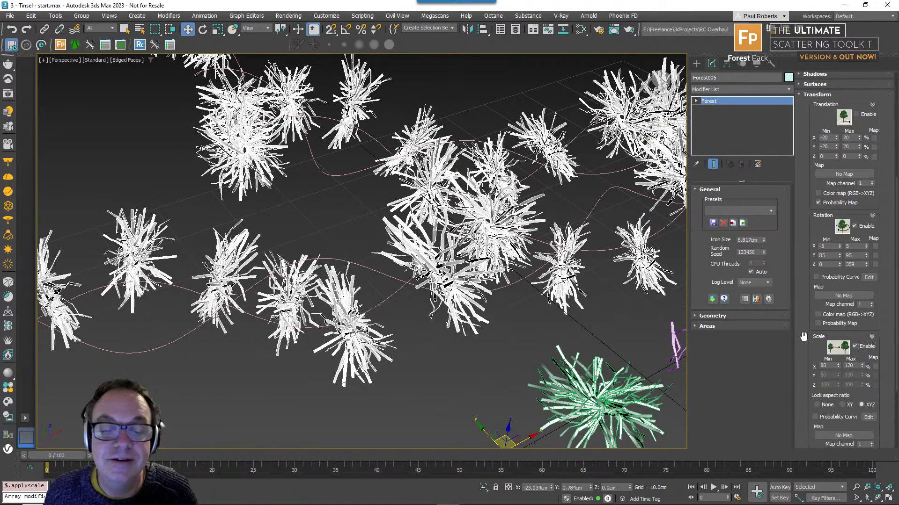
- Reduce the spacing of the rotated bursts along the helix path to 1.157 cm
{"action": "scroll", "coordinate": [842, 243], "scroll_direction": "up", "scroll_amount": 7}
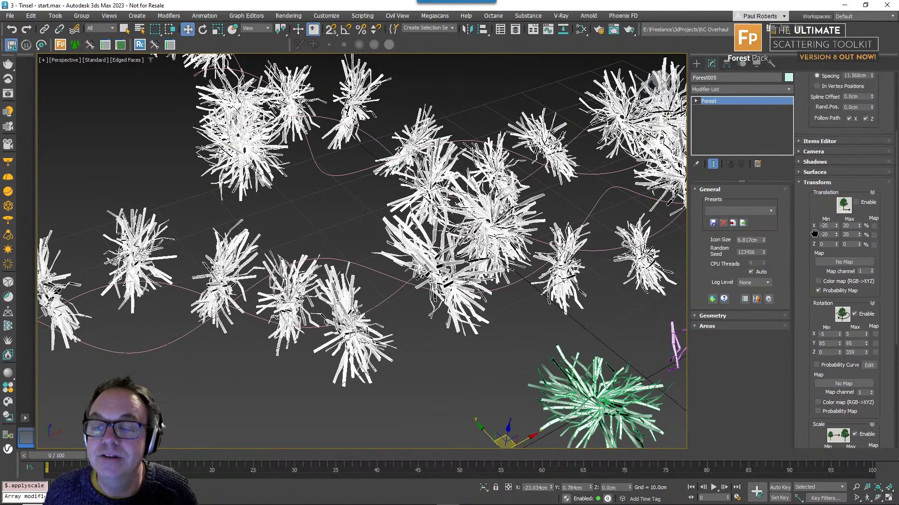
{"action": "left_click_drag", "start_coordinate": [871, 182], "coordinate": [847, 225]}
{"action": "scroll", "coordinate": [433, 234], "scroll_direction": "down", "scroll_amount": 4}
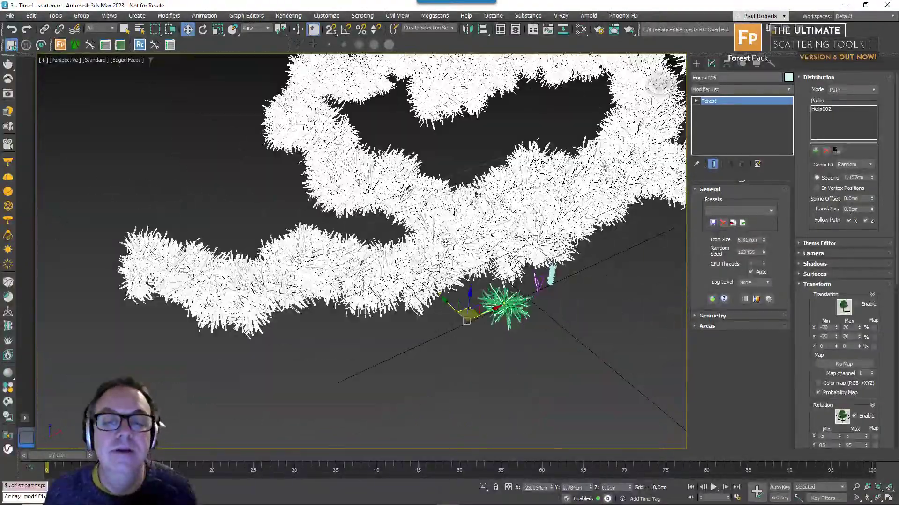
{"action": "middle_click_drag", "start_coordinate": [471, 236], "coordinate": [489, 326]}
{"action": "scroll", "coordinate": [366, 410], "scroll_direction": "up", "scroll_amount": 5}
{"action": "scroll", "coordinate": [366, 410], "scroll_direction": "down", "scroll_amount": 4}
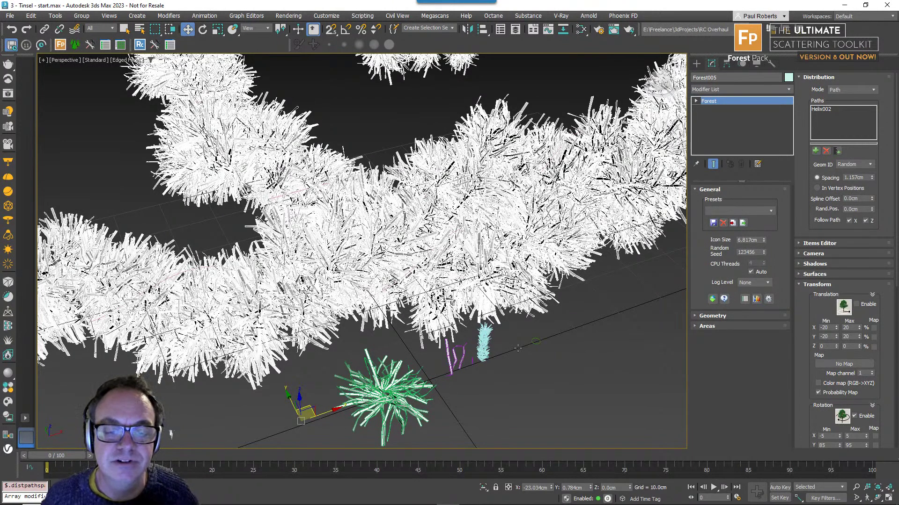
- Select the strip burst Forest and examine how the strips of the small upright tinsel segment are arranged
{"action": "left_click", "coordinate": [512, 369]}
{"action": "middle_click_drag", "start_coordinate": [506, 383], "coordinate": [489, 377], "text": "alt"}
{"action": "scroll", "coordinate": [489, 377], "scroll_direction": "up", "scroll_amount": 5}
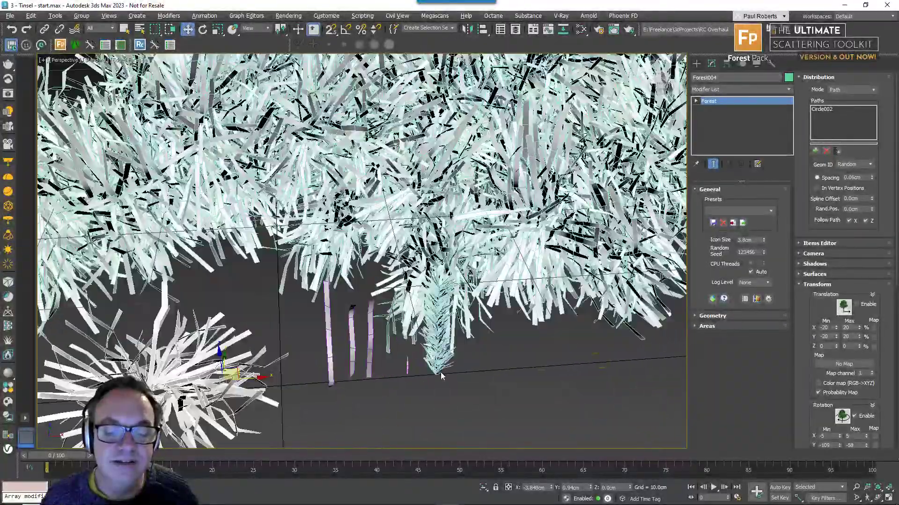
{"action": "middle_click_drag", "start_coordinate": [437, 373], "coordinate": [352, 338], "text": "alt"}
{"action": "scroll", "coordinate": [392, 335], "scroll_direction": "up", "scroll_amount": 5}
{"action": "scroll", "coordinate": [366, 336], "scroll_direction": "down", "scroll_amount": 8}
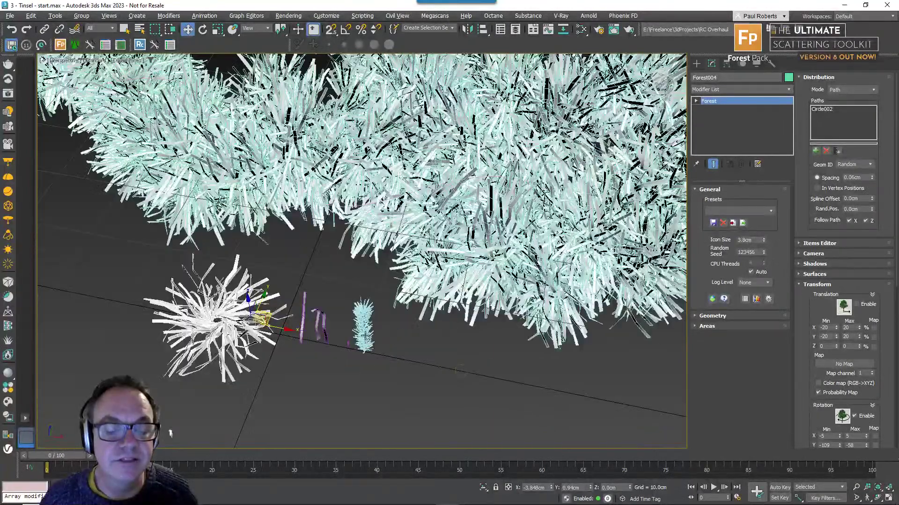
{"action": "scroll", "coordinate": [367, 327], "scroll_direction": "up", "scroll_amount": 4}
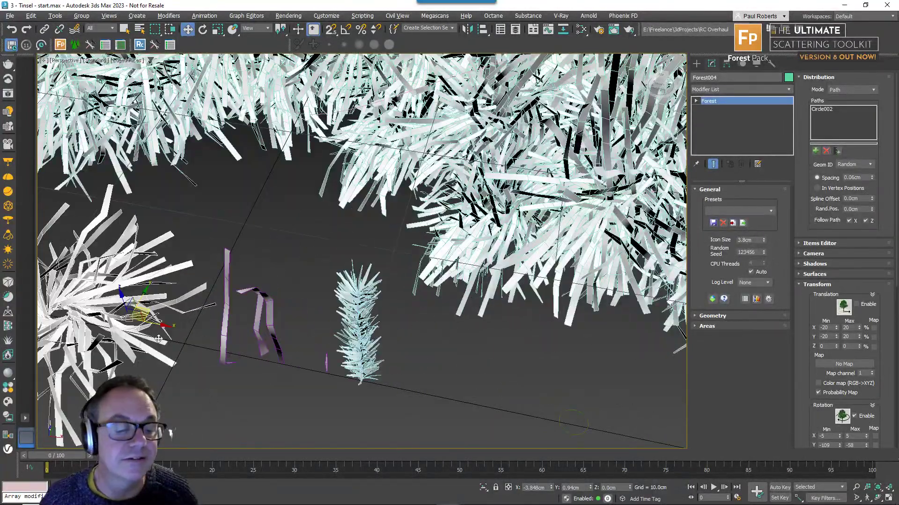
{"action": "scroll", "coordinate": [384, 335], "scroll_direction": "up", "scroll_amount": 6}
{"action": "scroll", "coordinate": [441, 333], "scroll_direction": "up", "scroll_amount": 3}
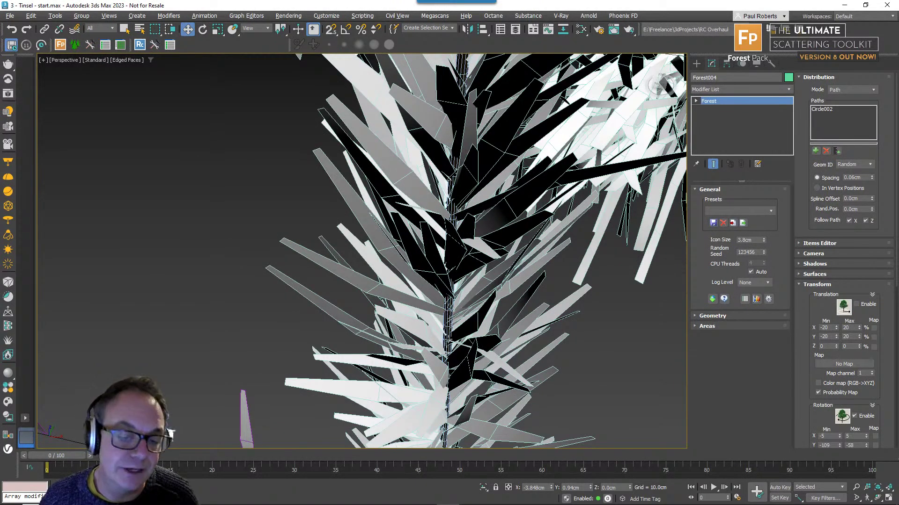
- Clone the strip burst Forest as an independent copy
{"action": "scroll", "coordinate": [442, 317], "scroll_direction": "down", "scroll_amount": 3}
{"action": "scroll", "coordinate": [335, 321], "scroll_direction": "down", "scroll_amount": 5}
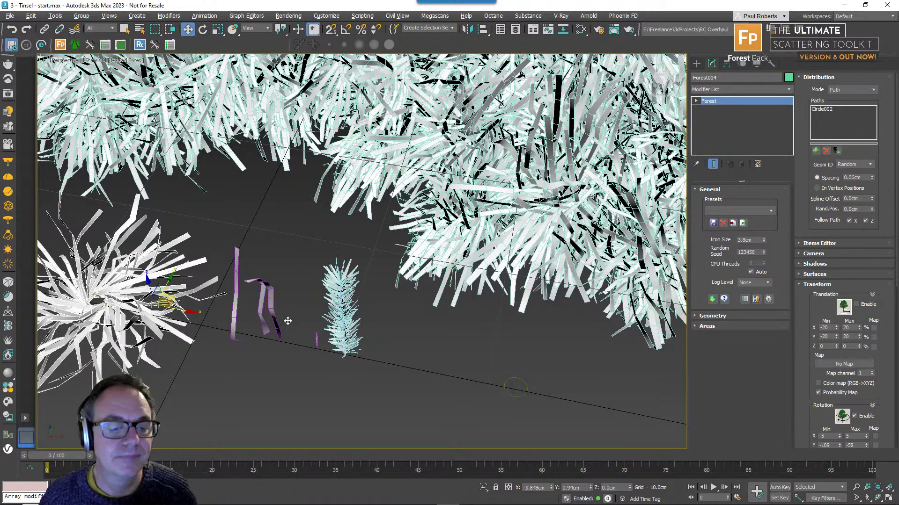
{"action": "scroll", "coordinate": [287, 322], "scroll_direction": "down", "scroll_amount": 2}
{"action": "middle_click_drag", "start_coordinate": [289, 326], "coordinate": [265, 316], "text": "alt"}
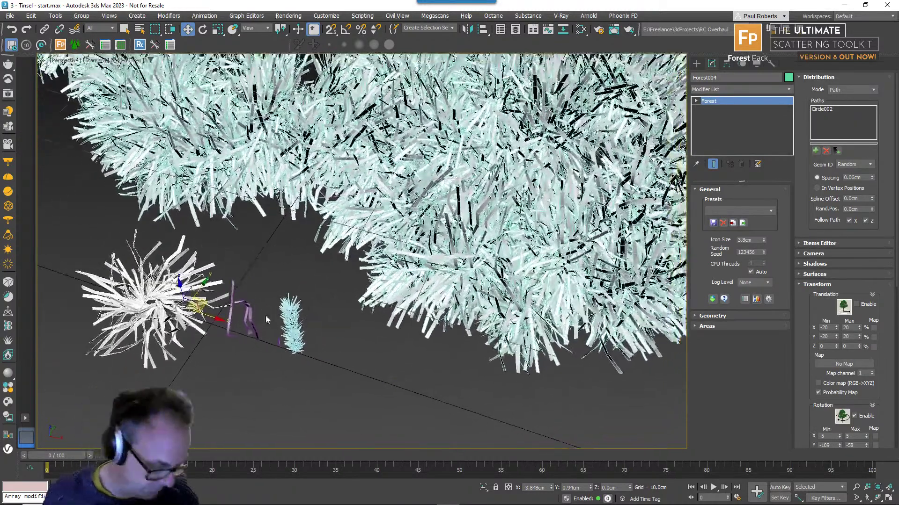
{"action": "key", "text": "ctrl+v"}
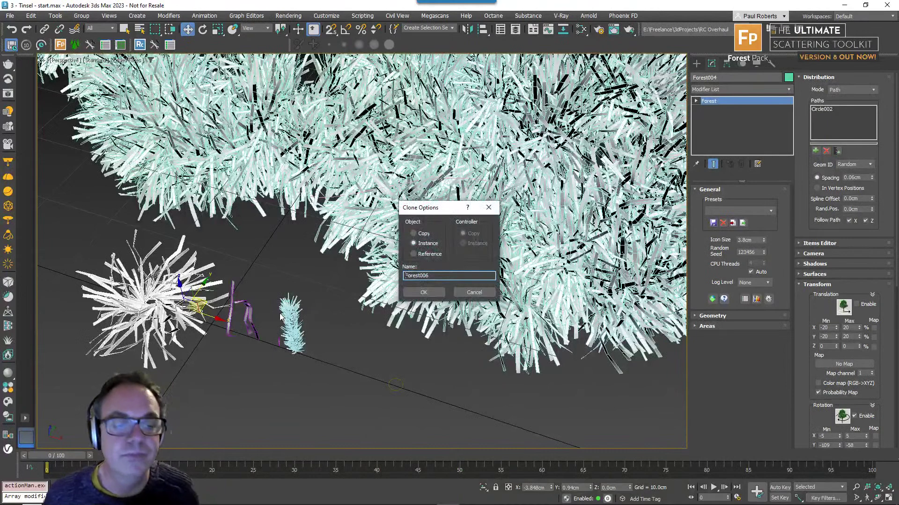
{"action": "left_click", "coordinate": [413, 233]}
{"action": "left_click", "coordinate": [425, 292]}
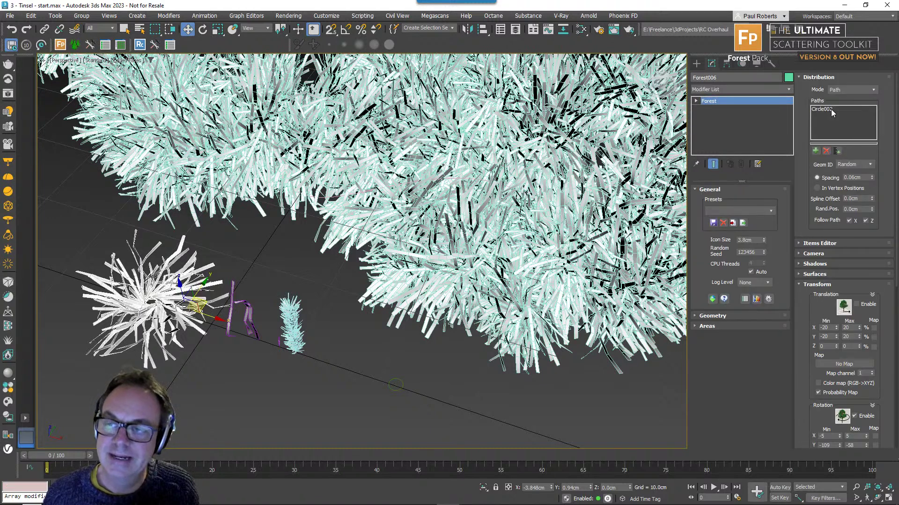
- Replace Circle002 with the small empty circle Circle001 as the copied Forest's distribution path
{"action": "left_click", "coordinate": [830, 110]}
{"action": "left_click", "coordinate": [826, 150]}
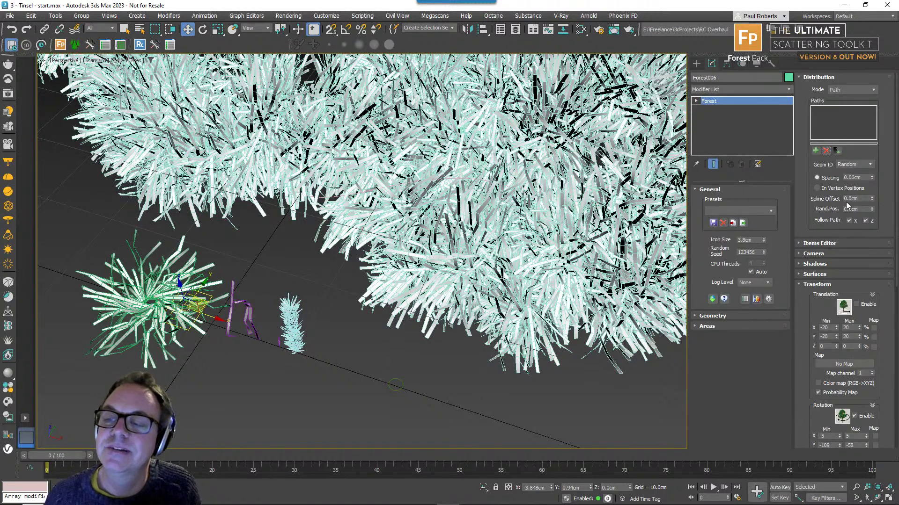
{"action": "left_click", "coordinate": [816, 151]}
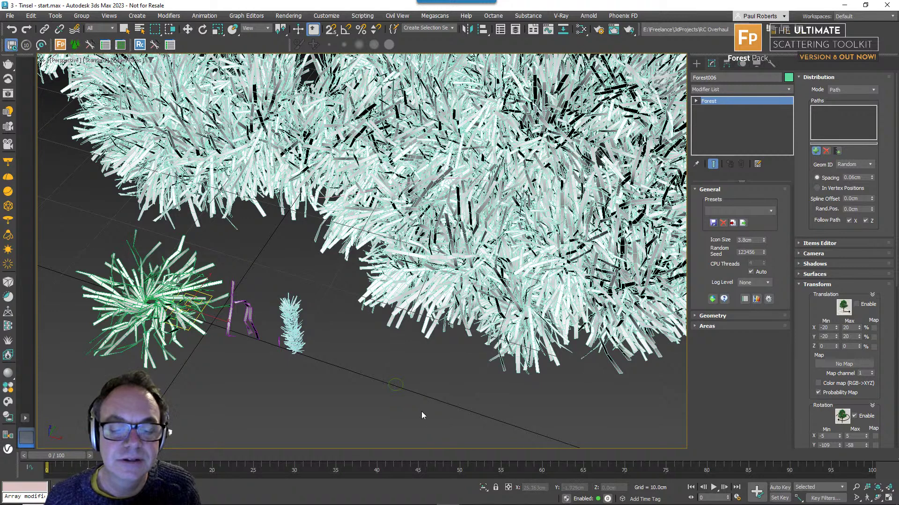
{"action": "left_click", "coordinate": [399, 389]}
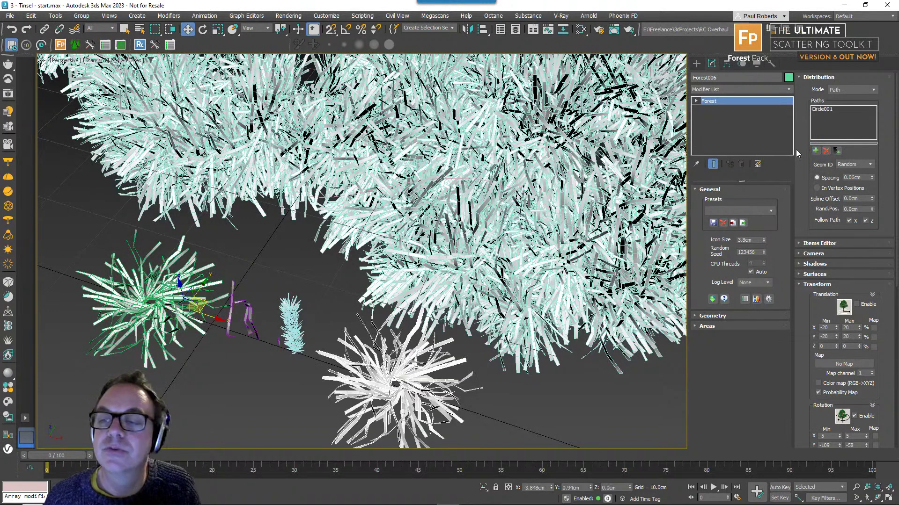
- Remove the strip planes Plane001, Plane002 and Plane003 from the copied Forest's geometry list
{"action": "left_click", "coordinate": [805, 78]}
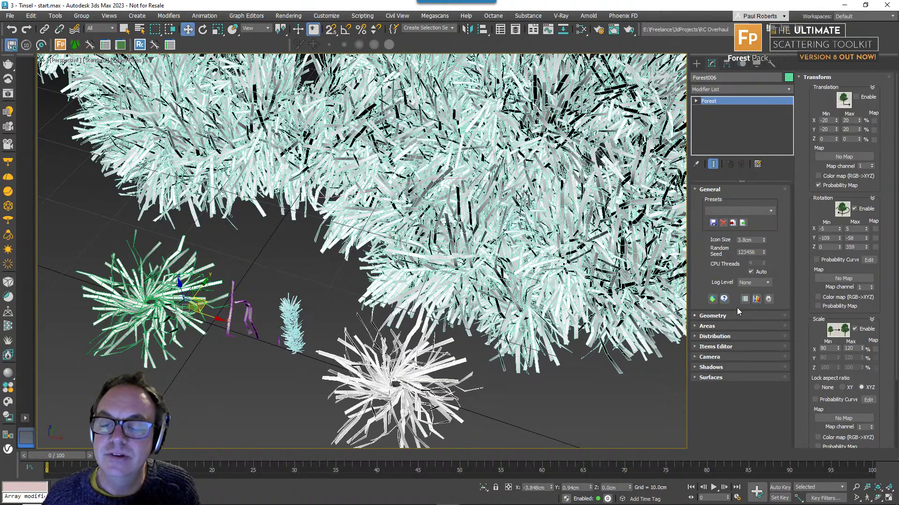
{"action": "left_click", "coordinate": [729, 315]}
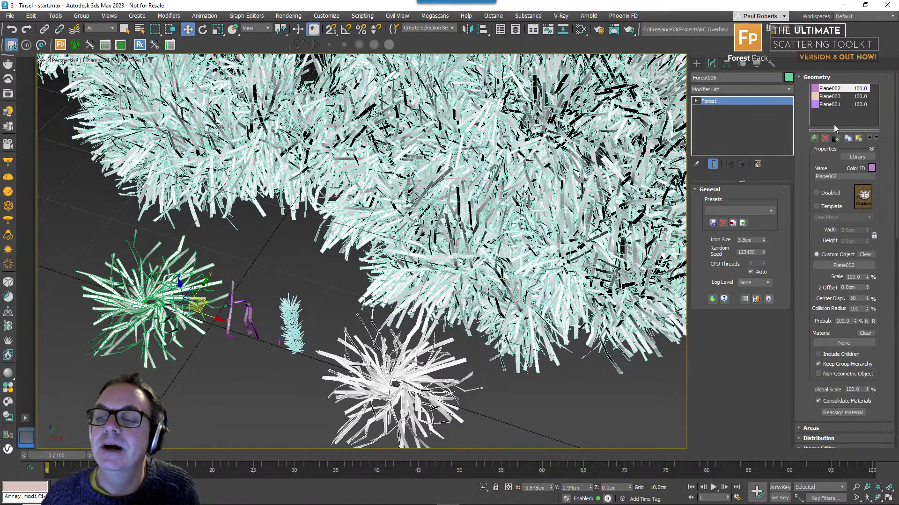
{"action": "left_click_drag", "start_coordinate": [839, 113], "coordinate": [816, 83]}
{"action": "left_click", "coordinate": [825, 138]}
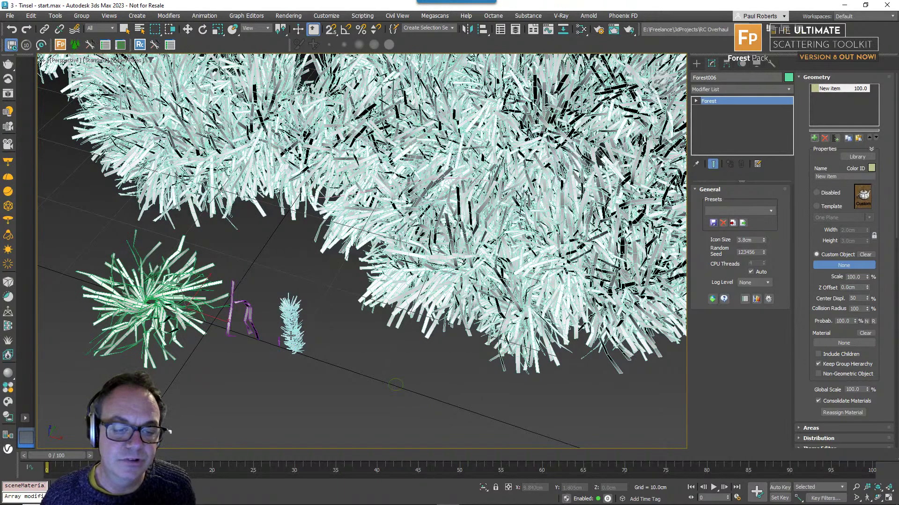
- Assign Group001, the small upright tinsel segment, as the custom object of the copied Forest's geometry item
{"action": "scroll", "coordinate": [290, 332], "scroll_direction": "up", "scroll_amount": 10}
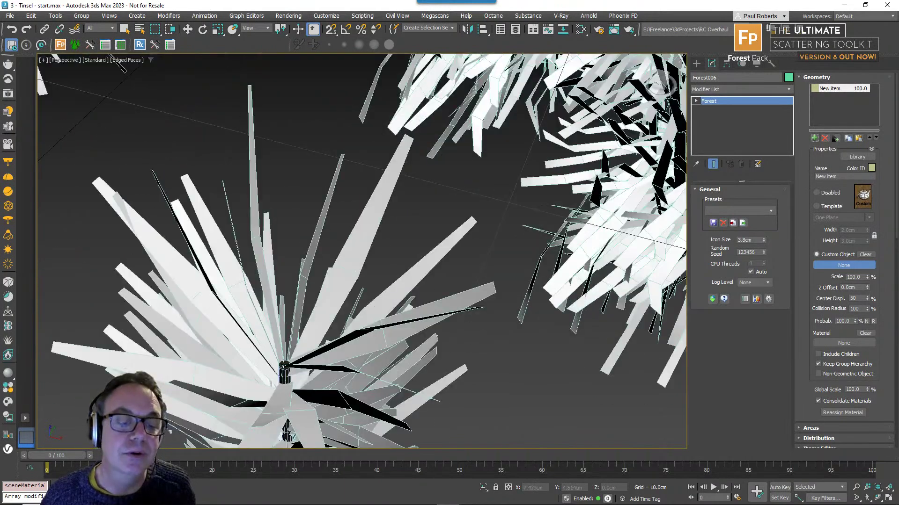
{"action": "scroll", "coordinate": [318, 362], "scroll_direction": "down", "scroll_amount": 3}
{"action": "scroll", "coordinate": [330, 363], "scroll_direction": "down", "scroll_amount": 4}
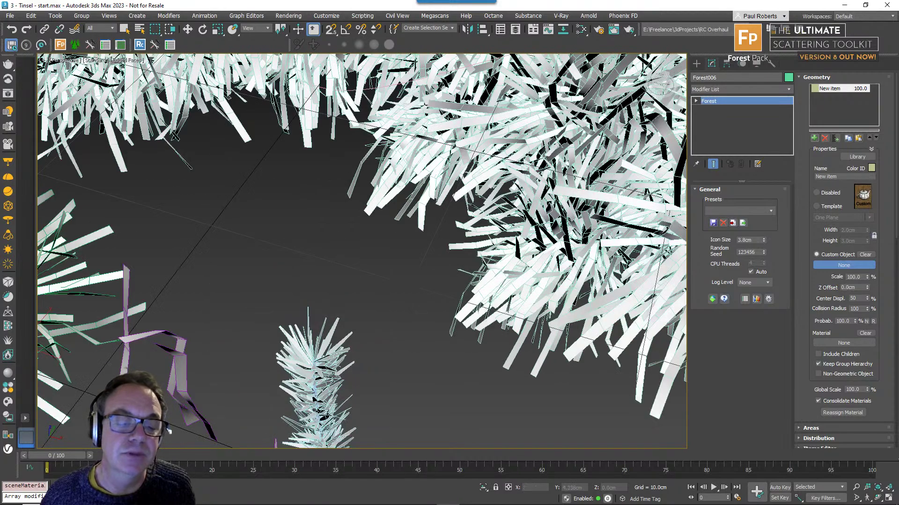
{"action": "middle_click_drag", "start_coordinate": [342, 393], "coordinate": [348, 313]}
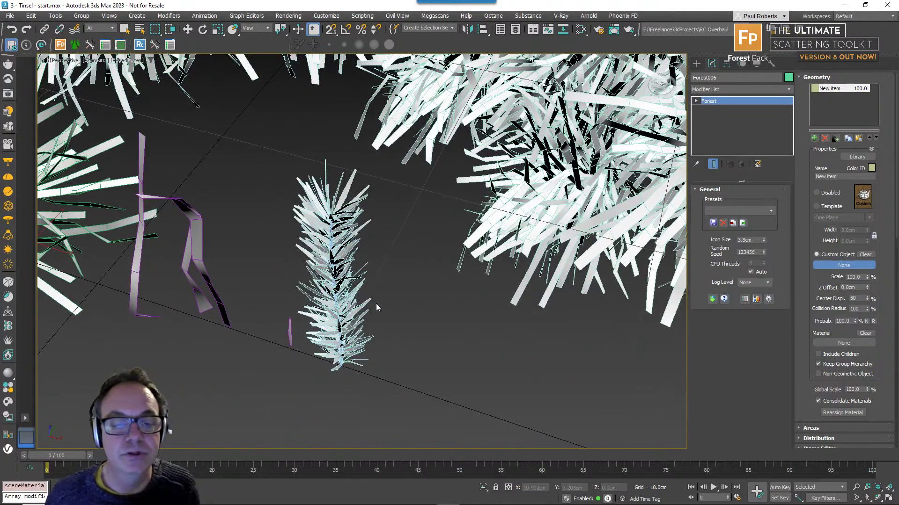
{"action": "key", "text": "h"}
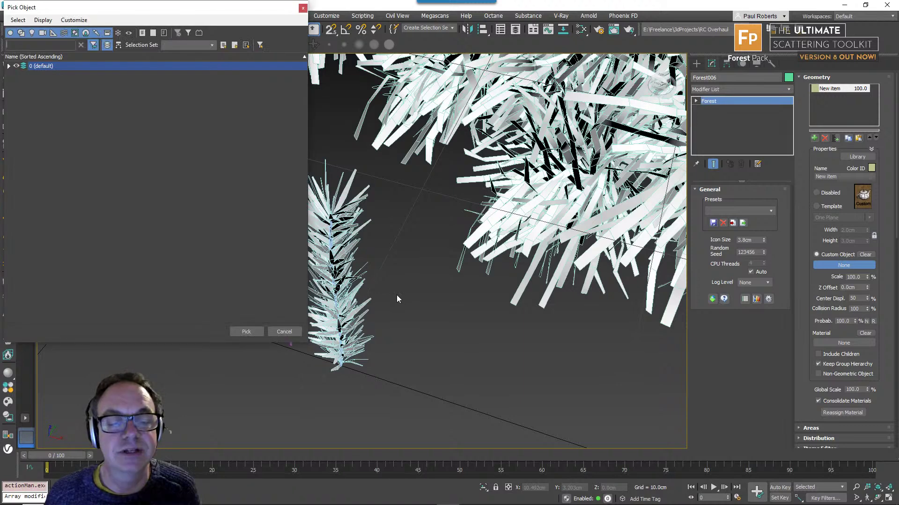
{"action": "left_click", "coordinate": [8, 66]}
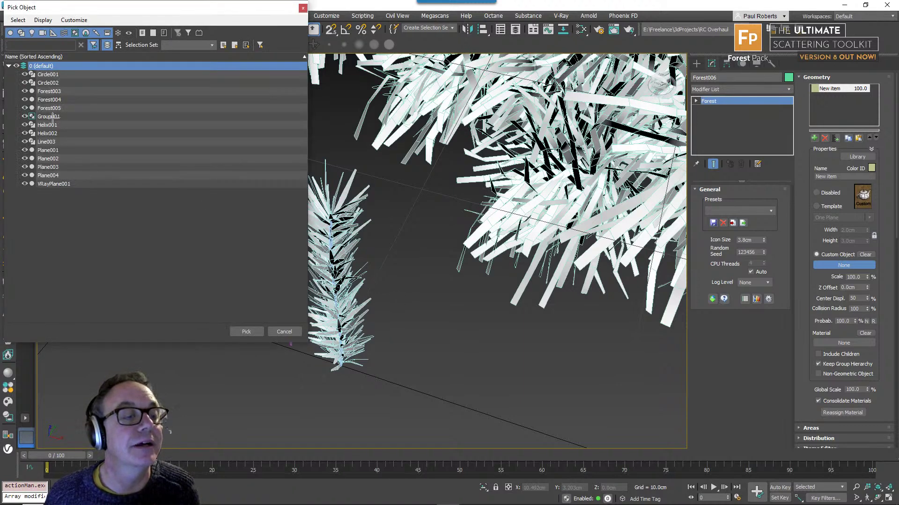
{"action": "left_click", "coordinate": [48, 116]}
{"action": "left_click", "coordinate": [246, 332]}
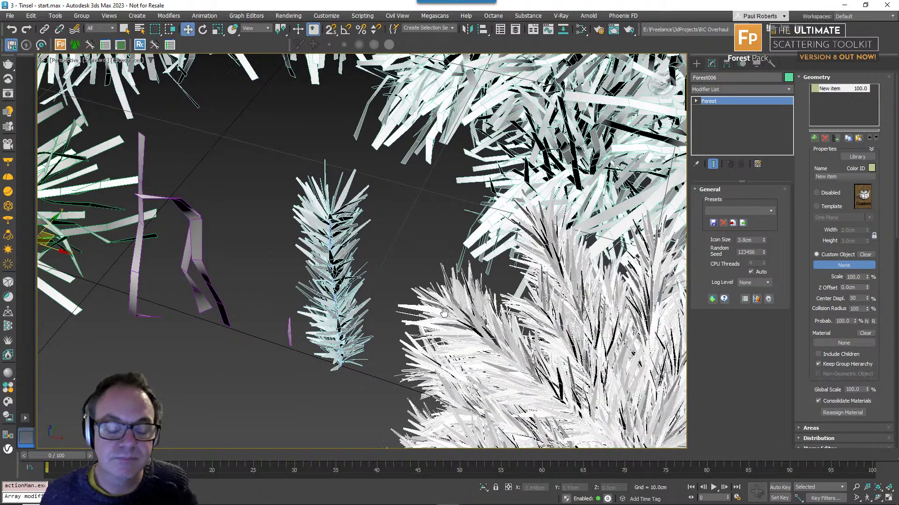
- Examine how the tinsel segments are arranged around the small circle and bring the copied Forest's Transform settings into view
{"action": "scroll", "coordinate": [458, 316], "scroll_direction": "down", "scroll_amount": 7}
{"action": "middle_click_drag", "start_coordinate": [504, 329], "coordinate": [402, 284]}
{"action": "scroll", "coordinate": [372, 369], "scroll_direction": "up", "scroll_amount": 4}
{"action": "middle_click_drag", "start_coordinate": [372, 368], "coordinate": [418, 320], "text": "alt"}
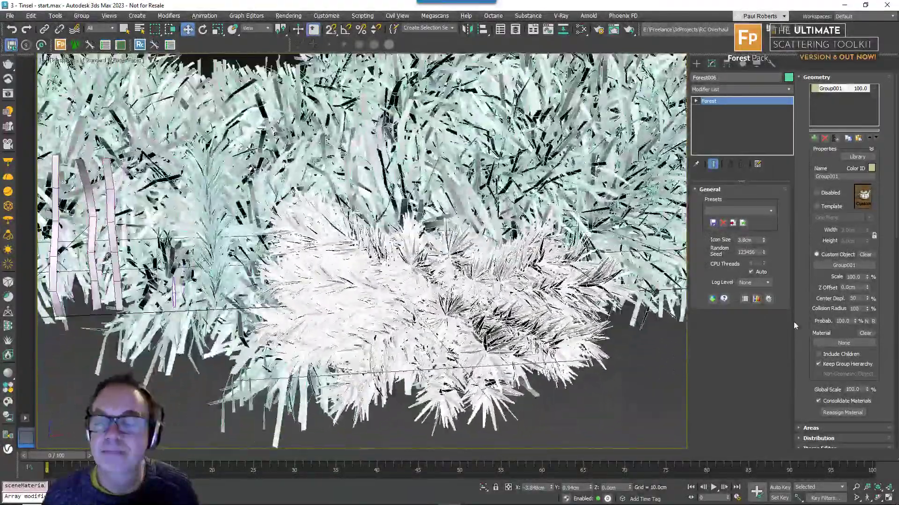
{"action": "scroll", "coordinate": [821, 368], "scroll_direction": "down", "scroll_amount": 5}
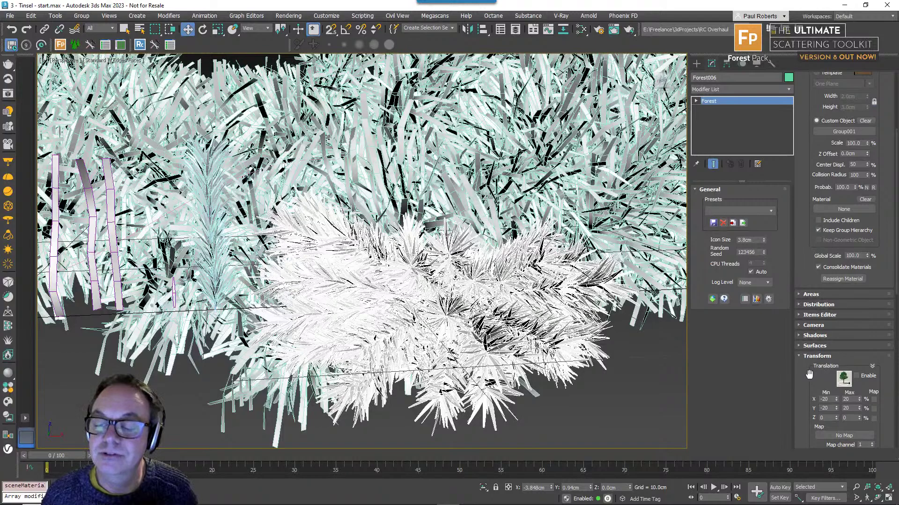
- Set the selected small forest object's Y rotation range to -88 minimum and -30 maximum
{"action": "scroll", "coordinate": [833, 368], "scroll_direction": "down", "scroll_amount": 5}
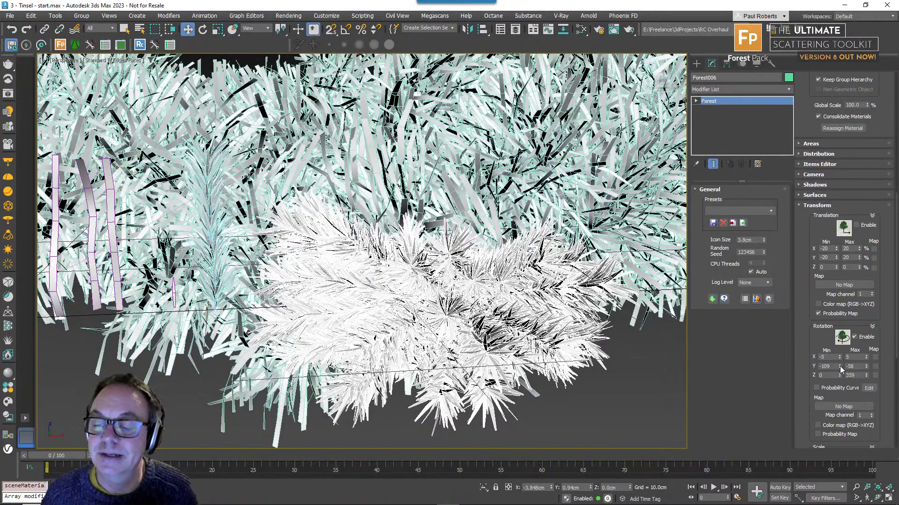
{"action": "left_click_drag", "start_coordinate": [839, 366], "coordinate": [865, 354]}
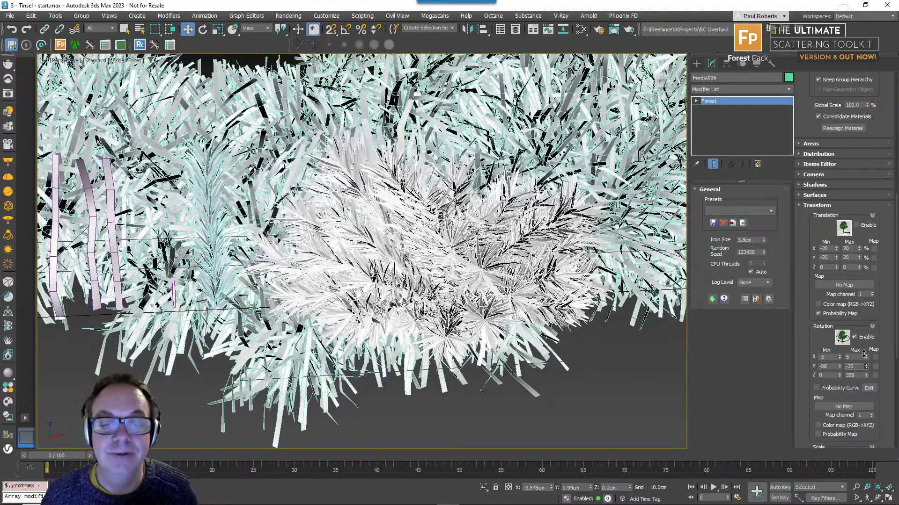
{"action": "scroll", "coordinate": [469, 311], "scroll_direction": "down", "scroll_amount": 5}
{"action": "scroll", "coordinate": [470, 310], "scroll_direction": "up", "scroll_amount": 8}
{"action": "middle_click_drag", "start_coordinate": [469, 310], "coordinate": [494, 325]}
{"action": "scroll", "coordinate": [473, 351], "scroll_direction": "down", "scroll_amount": 3}
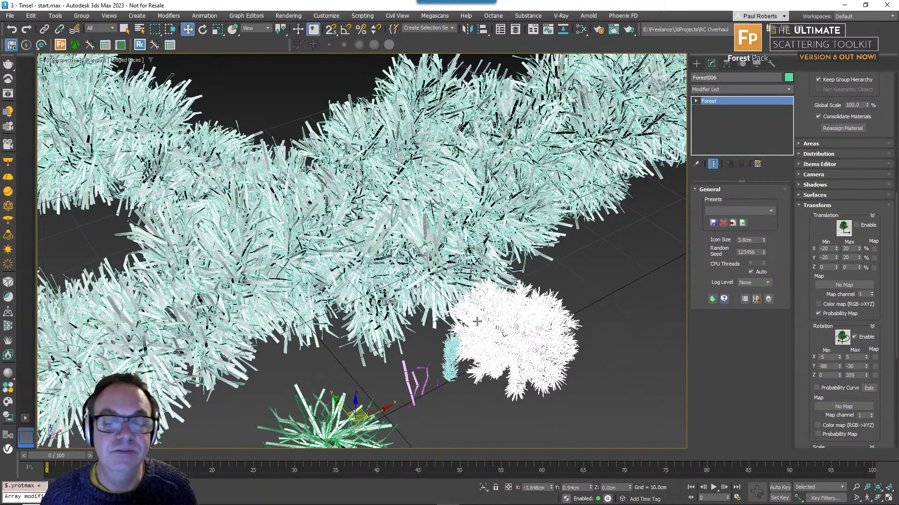
- Clone the large tinsel forest object as an independent copy named Forest007
{"action": "left_click", "coordinate": [512, 319]}
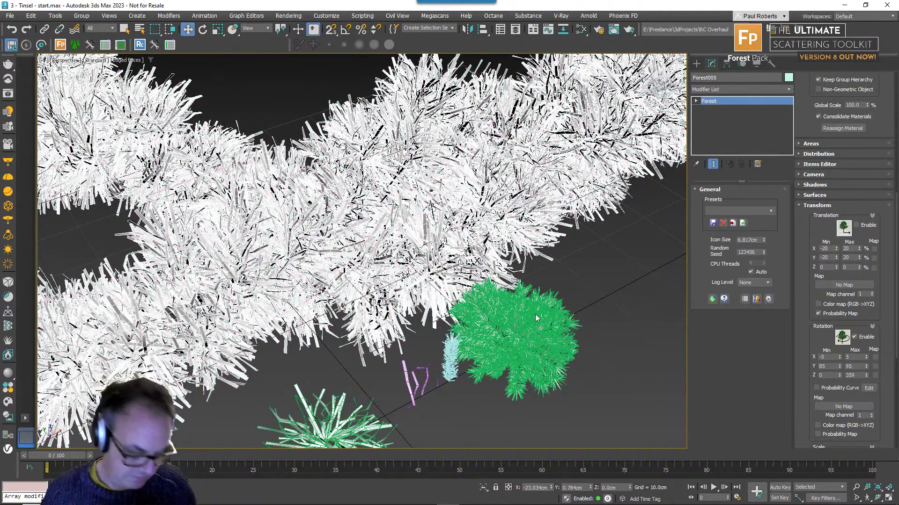
{"action": "middle_click_drag", "start_coordinate": [535, 315], "coordinate": [520, 308]}
{"action": "key", "text": "ctrl+v"}
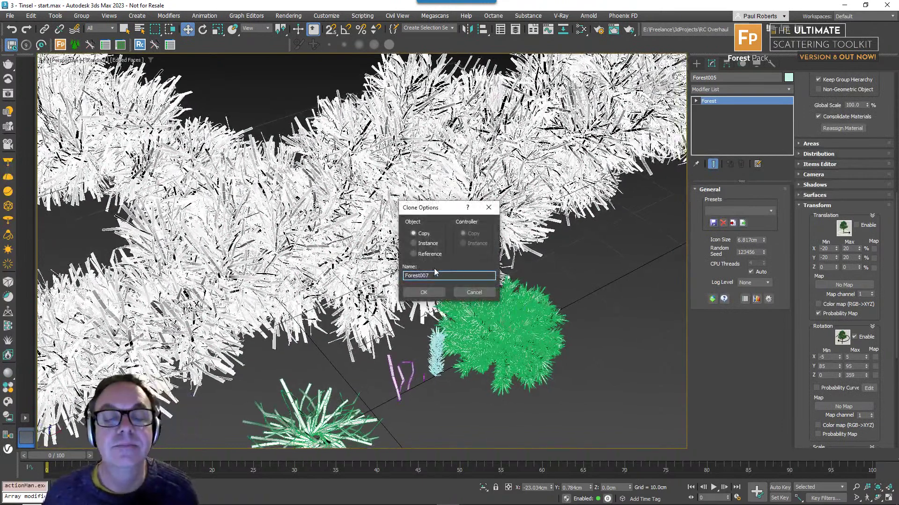
{"action": "left_click", "coordinate": [423, 292]}
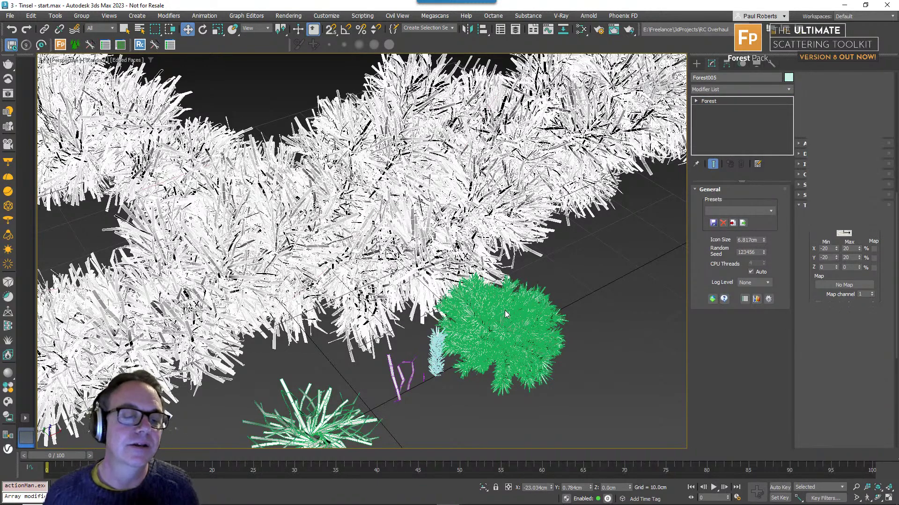
- Replace the custom geometry object of Forest007 with the small green Forest006 scatter
{"action": "middle_click_drag", "start_coordinate": [506, 314], "coordinate": [468, 297], "text": "alt"}
{"action": "scroll", "coordinate": [829, 192], "scroll_direction": "up", "scroll_amount": 5}
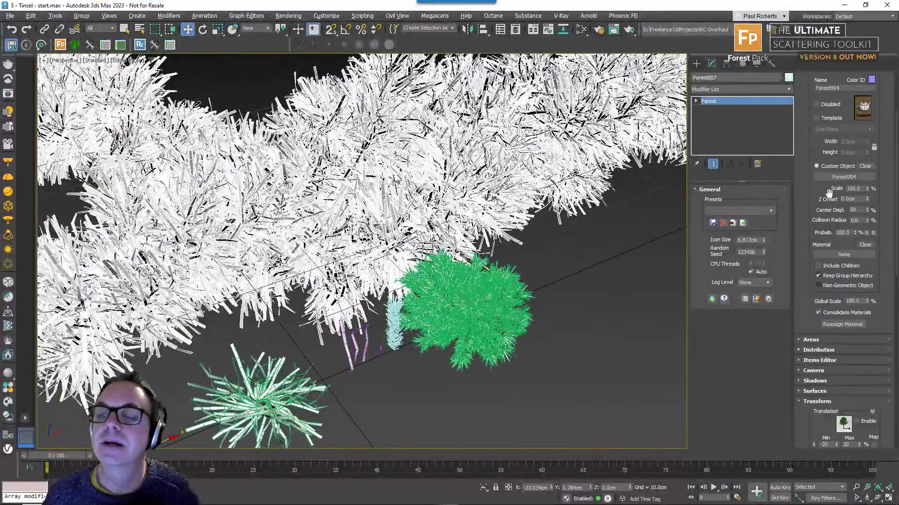
{"action": "left_click_drag", "start_coordinate": [806, 135], "coordinate": [825, 293]}
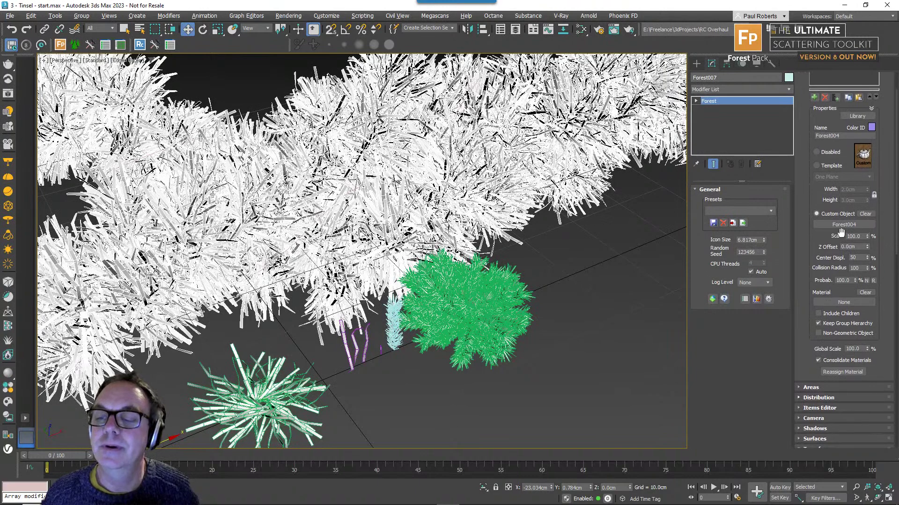
{"action": "left_click", "coordinate": [841, 227]}
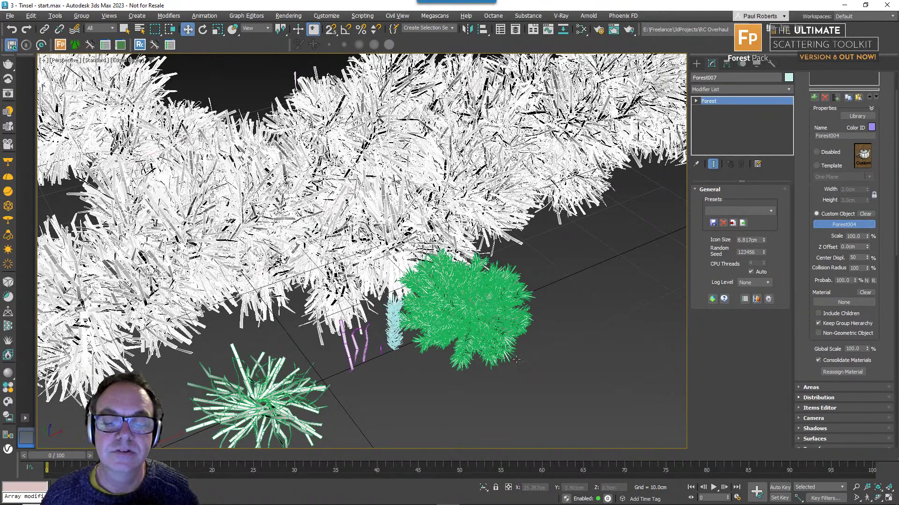
{"action": "left_click", "coordinate": [506, 325]}
{"action": "left_click", "coordinate": [487, 287]}
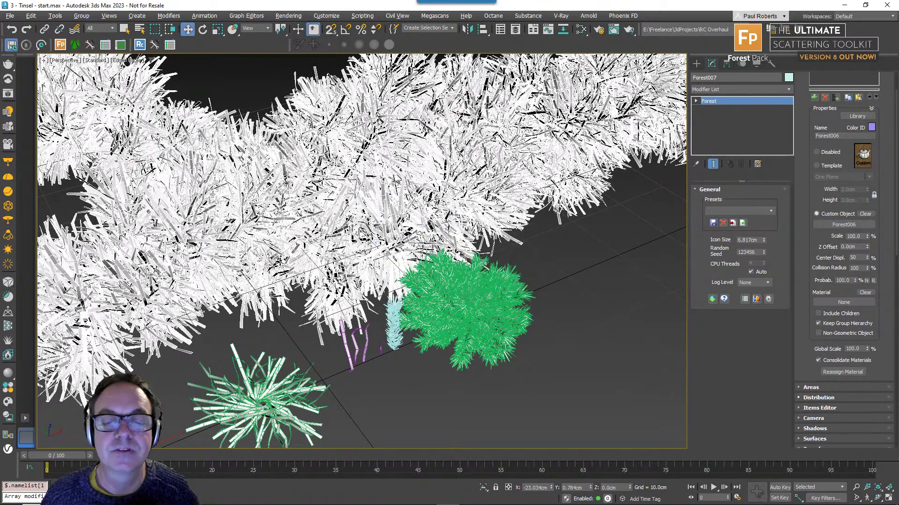
- Replace the Helix002 distribution path of Forest007 with the Helix001 spline
{"action": "scroll", "coordinate": [817, 182], "scroll_direction": "up", "scroll_amount": 2}
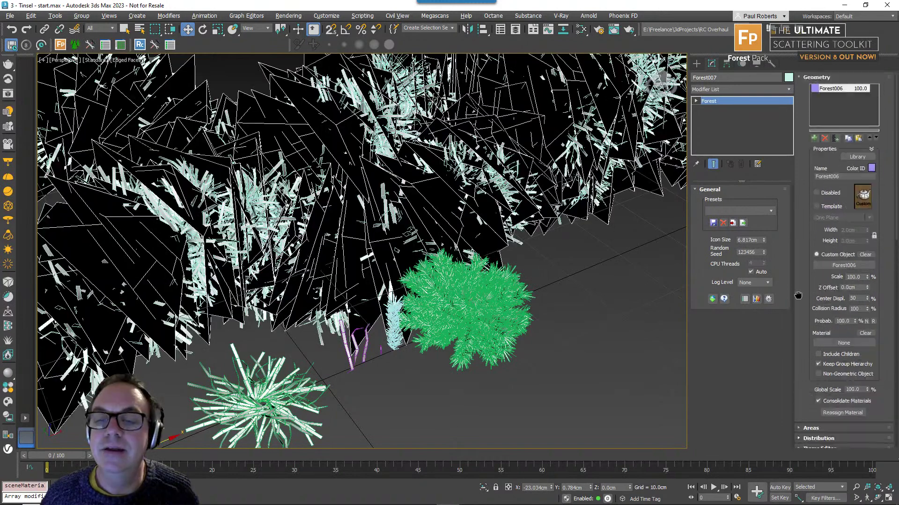
{"action": "left_click", "coordinate": [817, 78]}
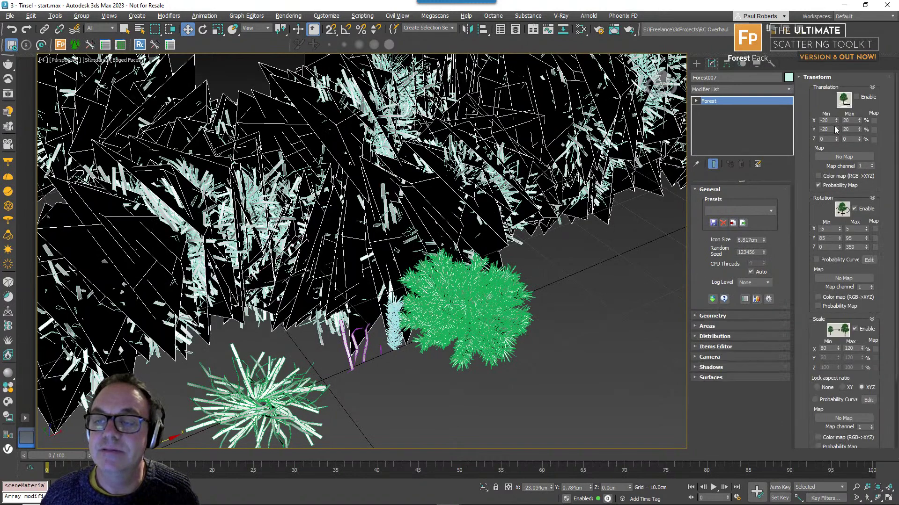
{"action": "left_click", "coordinate": [720, 327]}
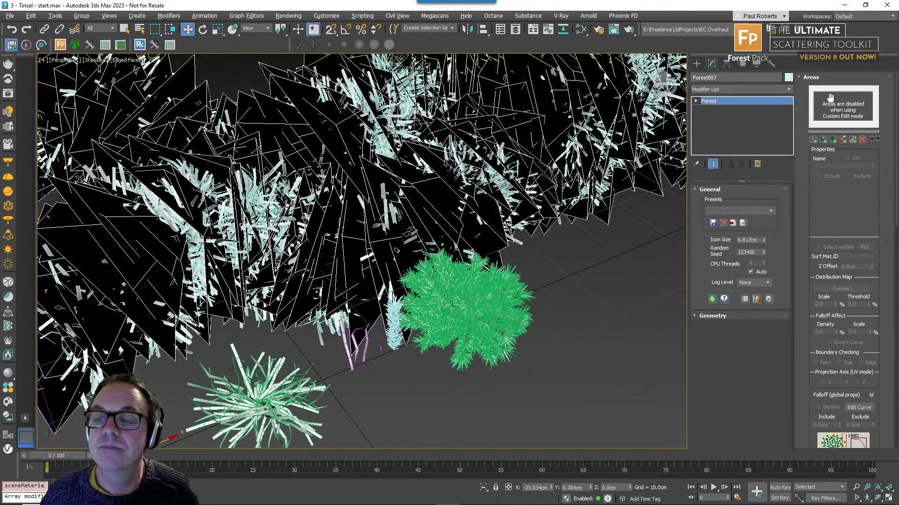
{"action": "left_click", "coordinate": [817, 77]}
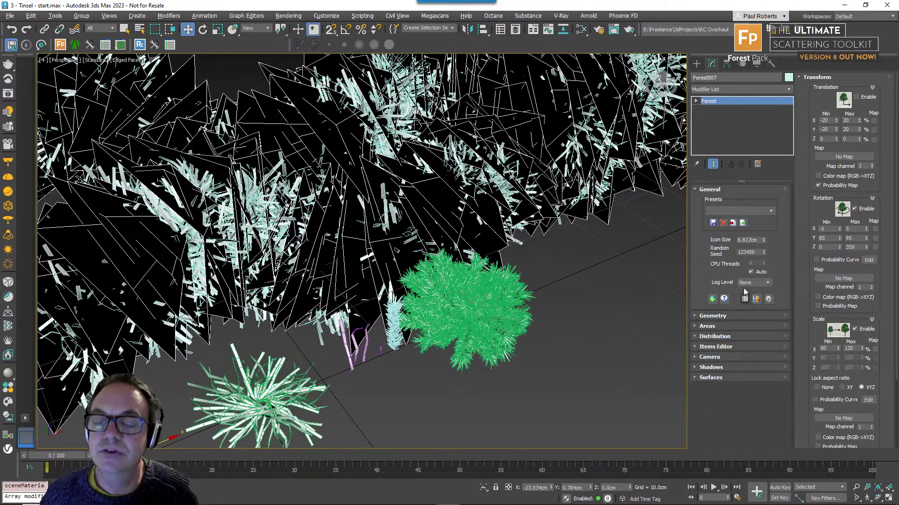
{"action": "left_click", "coordinate": [727, 337]}
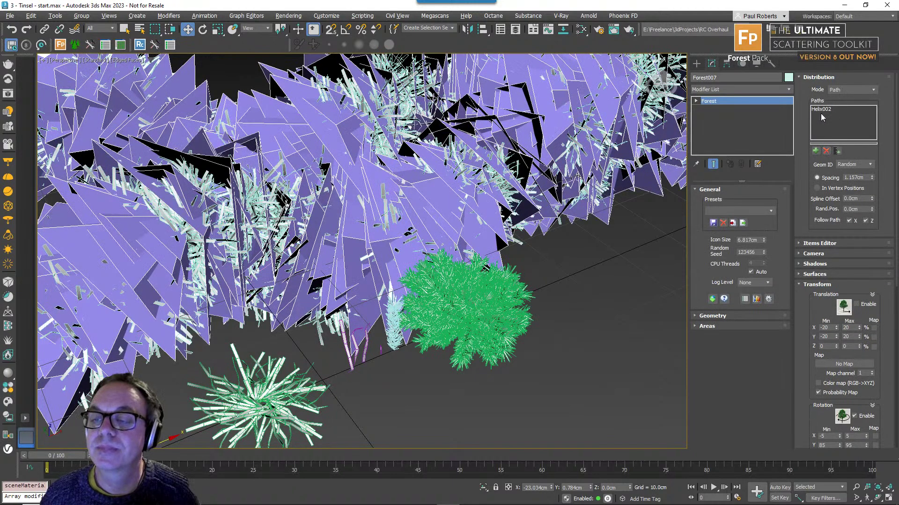
{"action": "left_click", "coordinate": [820, 109]}
{"action": "left_click", "coordinate": [826, 151]}
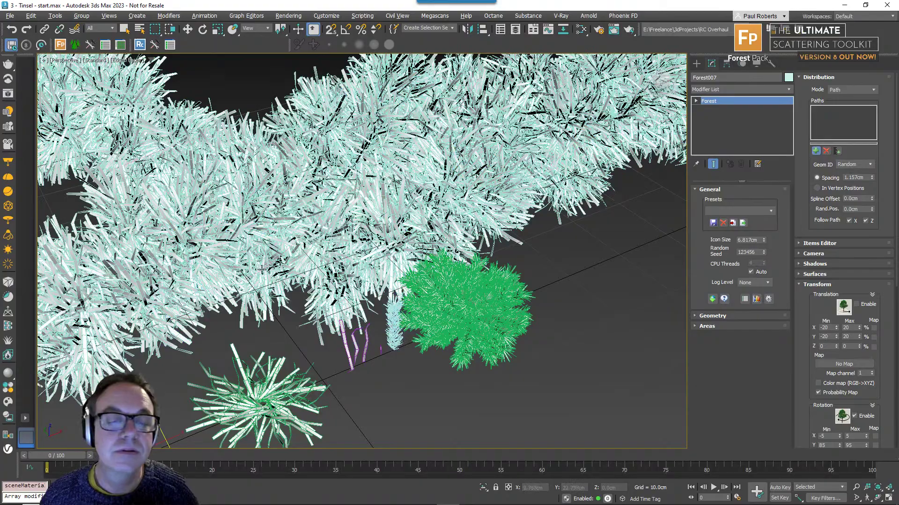
{"action": "scroll", "coordinate": [360, 331], "scroll_direction": "up", "scroll_amount": 5}
{"action": "middle_click_drag", "start_coordinate": [361, 331], "coordinate": [427, 371]}
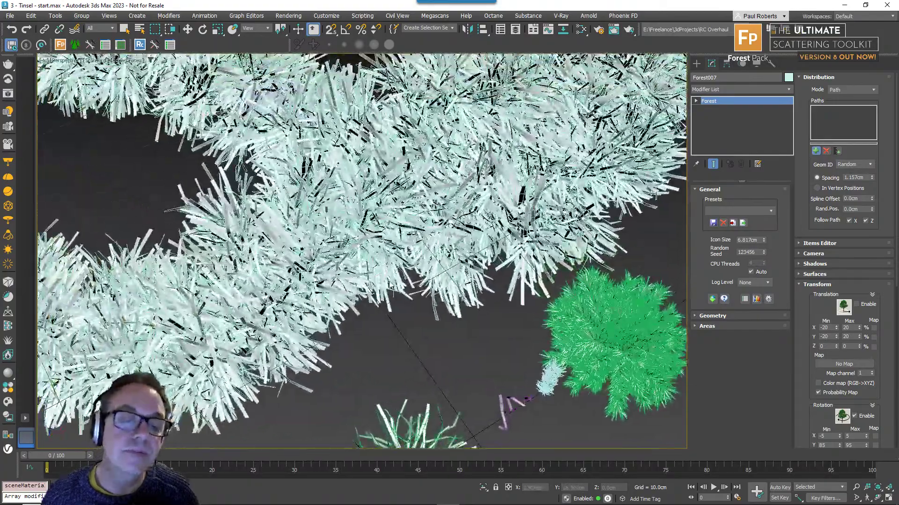
{"action": "left_click", "coordinate": [396, 280]}
{"action": "scroll", "coordinate": [438, 321], "scroll_direction": "down", "scroll_amount": 5}
{"action": "middle_click_drag", "start_coordinate": [445, 316], "coordinate": [386, 364], "text": "alt"}
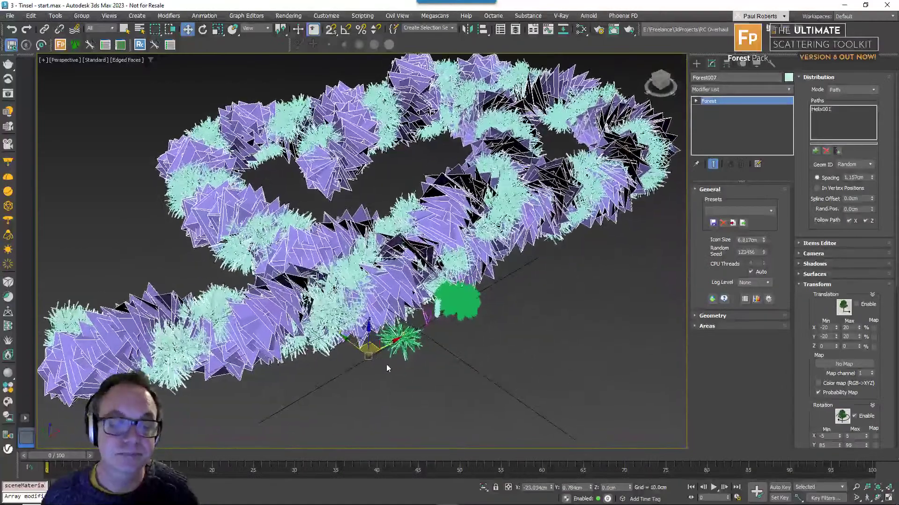
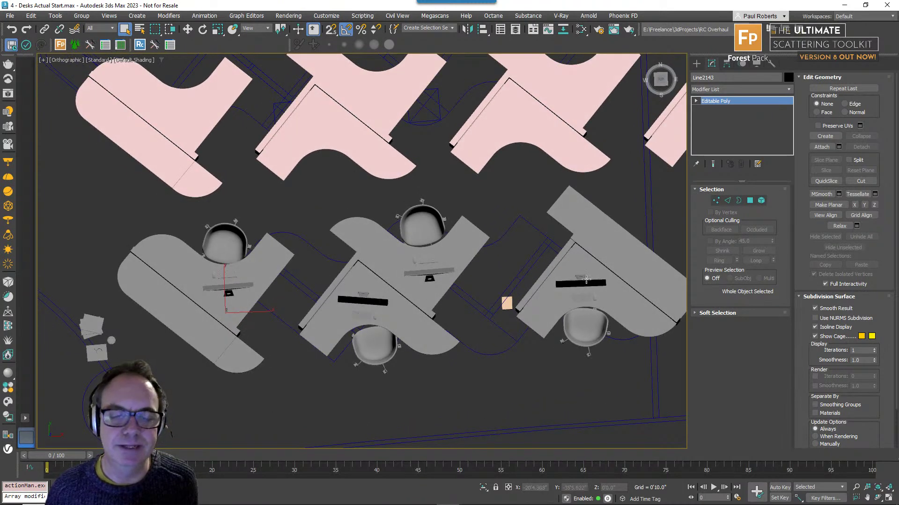
- Move the third grey desk together with its chair and computer equipment away from the neighbouring desk
{"action": "middle_click_drag", "start_coordinate": [586, 279], "coordinate": [521, 295]}
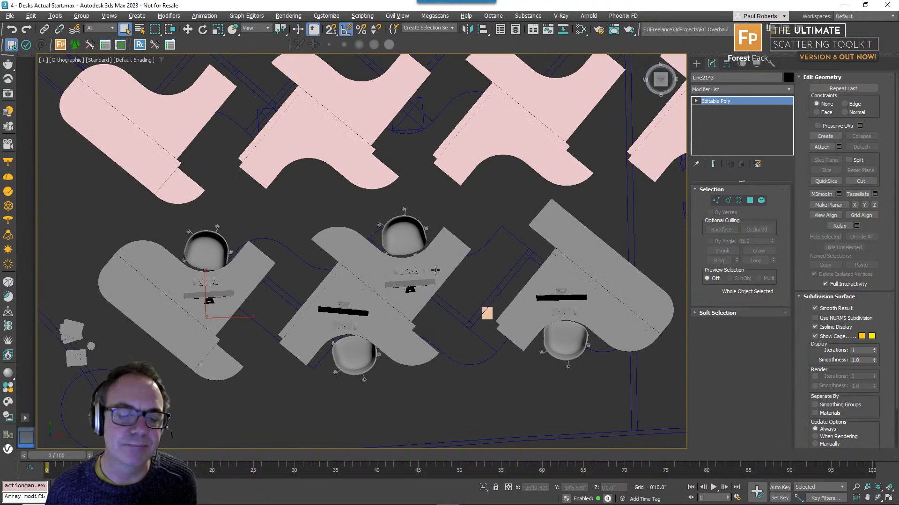
{"action": "middle_click_drag", "start_coordinate": [339, 345], "coordinate": [361, 354], "text": "alt"}
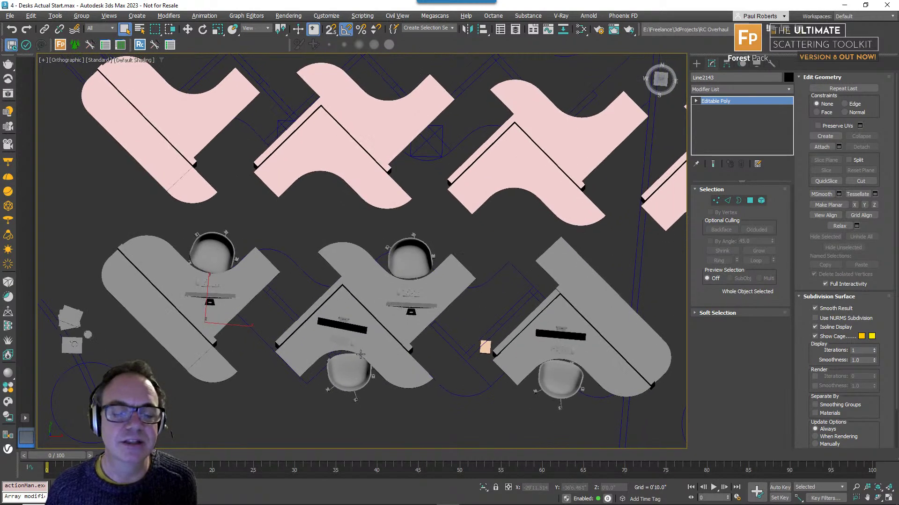
{"action": "key", "text": "w"}
{"action": "left_click_drag", "start_coordinate": [640, 418], "coordinate": [534, 302]}
{"action": "left_click_drag", "start_coordinate": [585, 347], "coordinate": [612, 373]}
- Switch to the Top view with shaded edged faces and frame the grey and pink desk rows
{"action": "mouse_move", "coordinate": [496, 360]}
{"action": "middle_mouse_down", "text": "alt"}
{"action": "mouse_move", "coordinate": [460, 357]}
{"action": "mouse_move", "coordinate": [581, 375]}
{"action": "middle_mouse_up", "text": "alt"}
{"action": "key", "text": "t"}
{"action": "key", "text": "z"}
{"action": "middle_click_drag", "start_coordinate": [431, 307], "coordinate": [575, 335]}
{"action": "mouse_move", "coordinate": [322, 340]}
{"action": "middle_mouse_down"}
{"action": "mouse_move", "coordinate": [462, 333]}
{"action": "mouse_move", "coordinate": [445, 336]}
{"action": "mouse_move", "coordinate": [450, 346]}
{"action": "middle_mouse_up"}
{"action": "key", "text": "F3"}
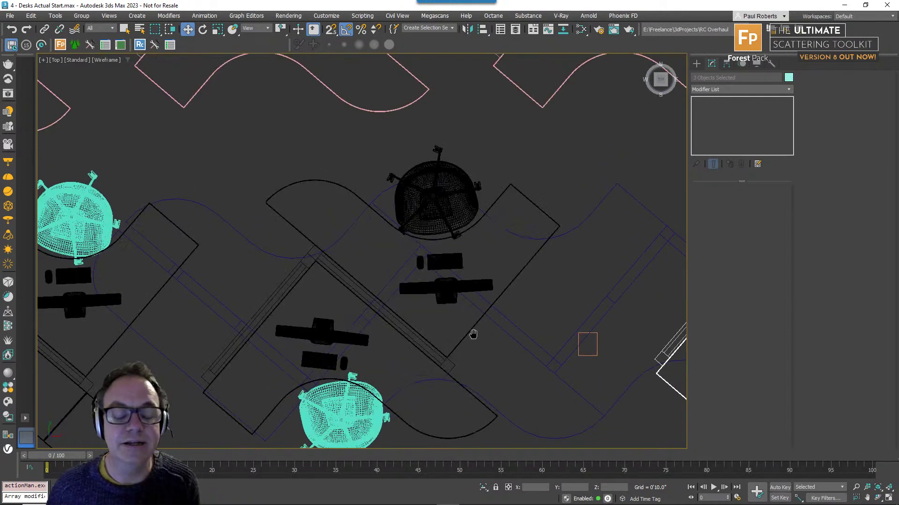
{"action": "key", "text": "F4"}
{"action": "middle_click_drag", "start_coordinate": [472, 344], "coordinate": [478, 347]}
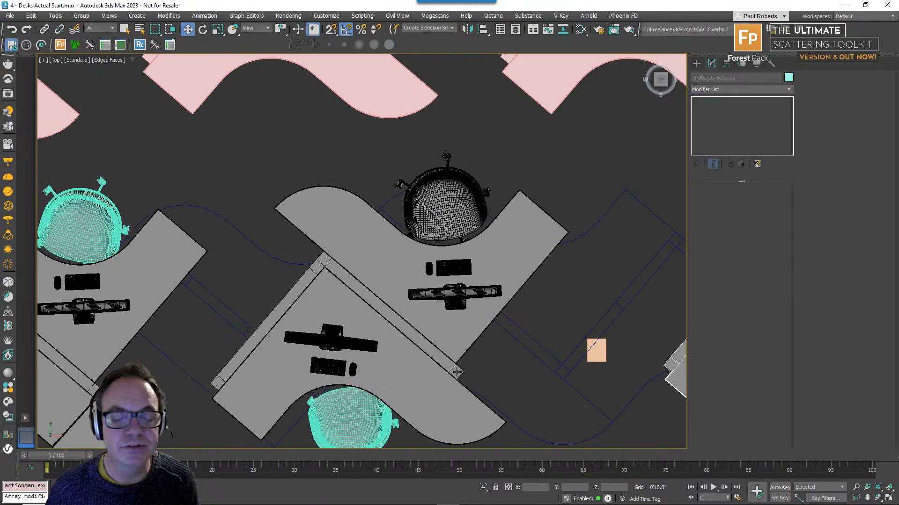
{"action": "middle_click_drag", "start_coordinate": [470, 377], "coordinate": [474, 432]}
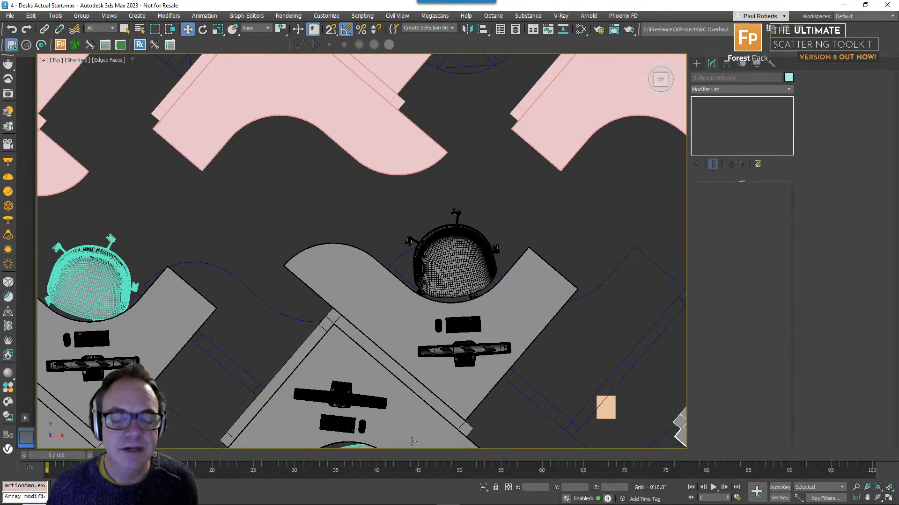
{"action": "scroll", "coordinate": [407, 318], "scroll_direction": "down", "scroll_amount": 5}
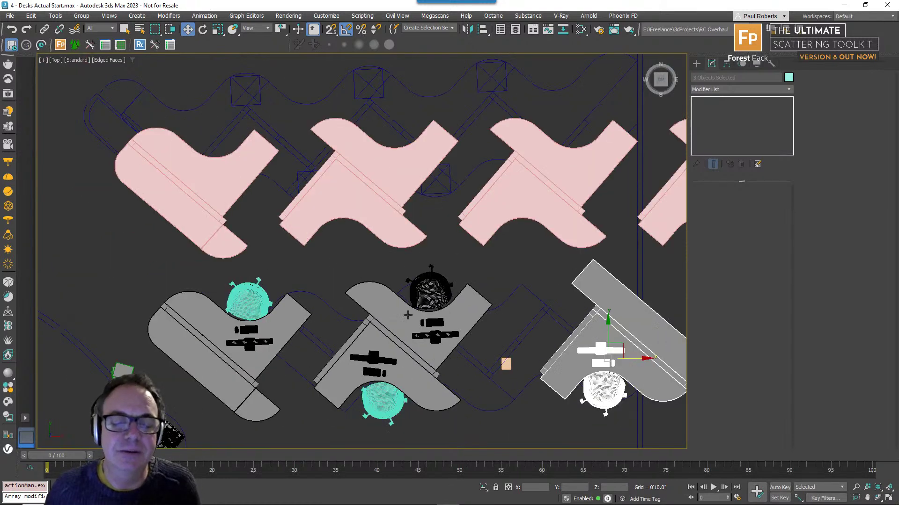
{"action": "mouse_move", "coordinate": [408, 316]}
{"action": "middle_mouse_down"}
{"action": "mouse_move", "coordinate": [451, 294]}
{"action": "mouse_move", "coordinate": [394, 314]}
{"action": "middle_mouse_up"}
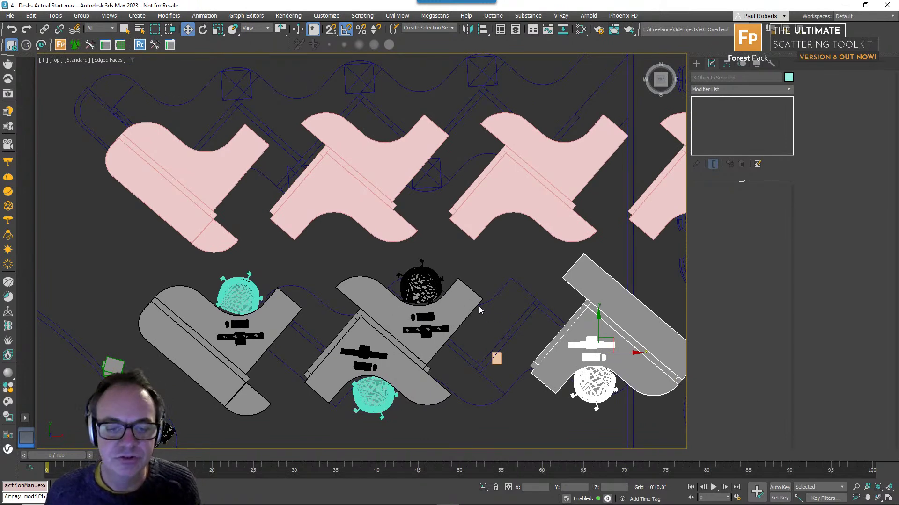
- Select the pink RailClone desk row and open its style graph in the Style Editor beside the desks
{"action": "left_click", "coordinate": [495, 267]}
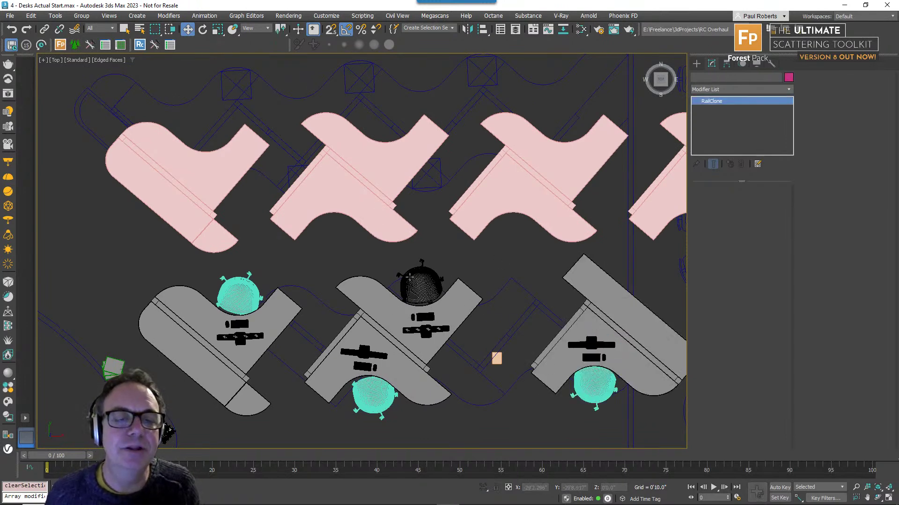
{"action": "left_click", "coordinate": [416, 239]}
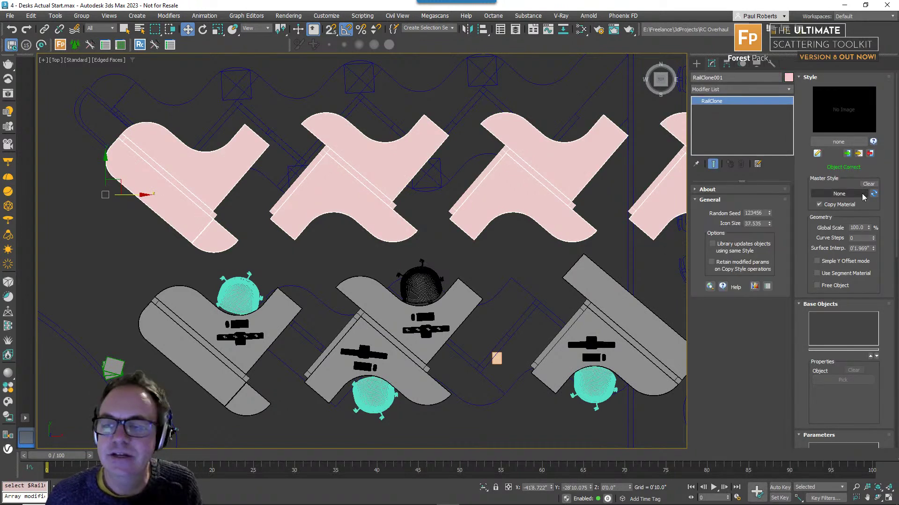
{"action": "left_click", "coordinate": [817, 154]}
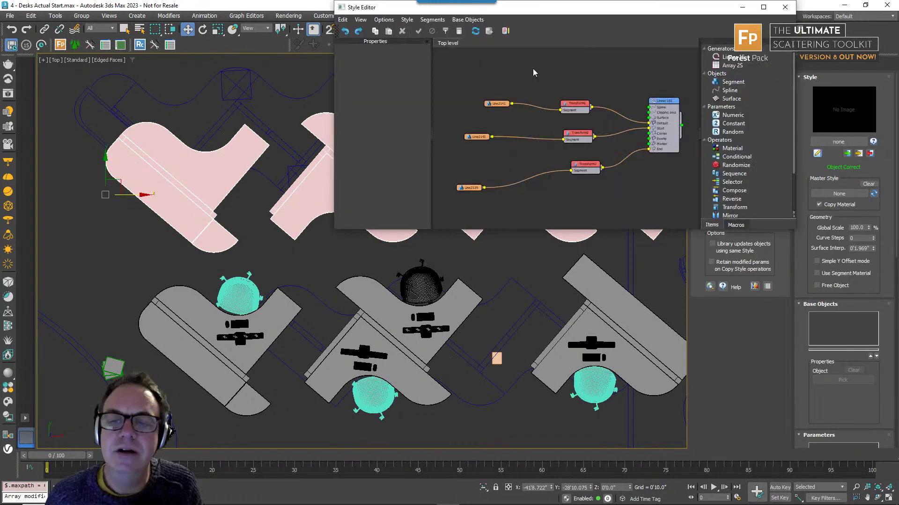
{"action": "left_click_drag", "start_coordinate": [544, 16], "coordinate": [592, 21]}
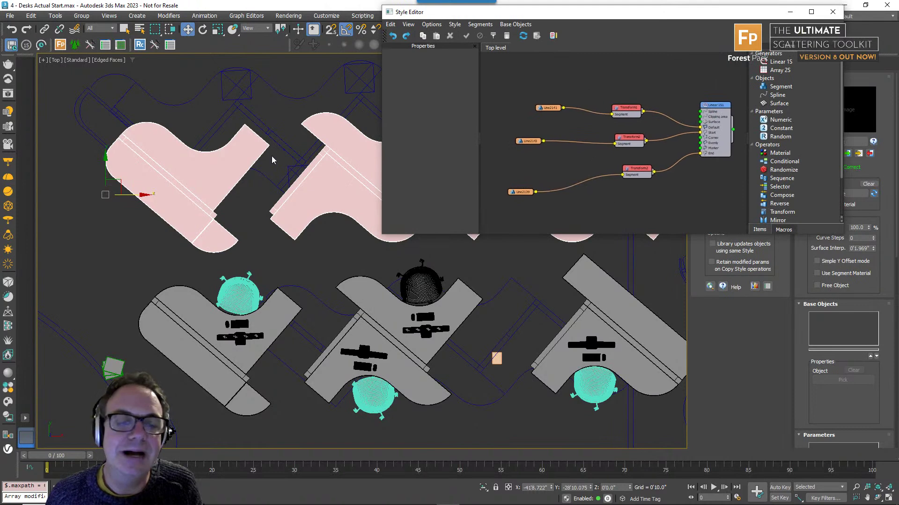
{"action": "scroll", "coordinate": [268, 183], "scroll_direction": "up", "scroll_amount": 3}
{"action": "scroll", "coordinate": [270, 327], "scroll_direction": "down", "scroll_amount": 4}
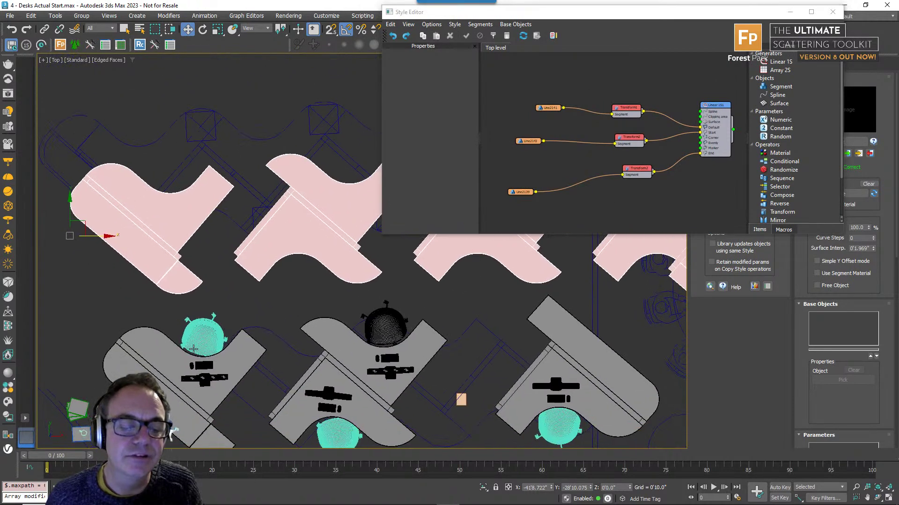
- Examine the Line2141 segment and the deform, padding and alignment properties of its Transform1 operator
{"action": "scroll", "coordinate": [566, 140], "scroll_direction": "up", "scroll_amount": 3}
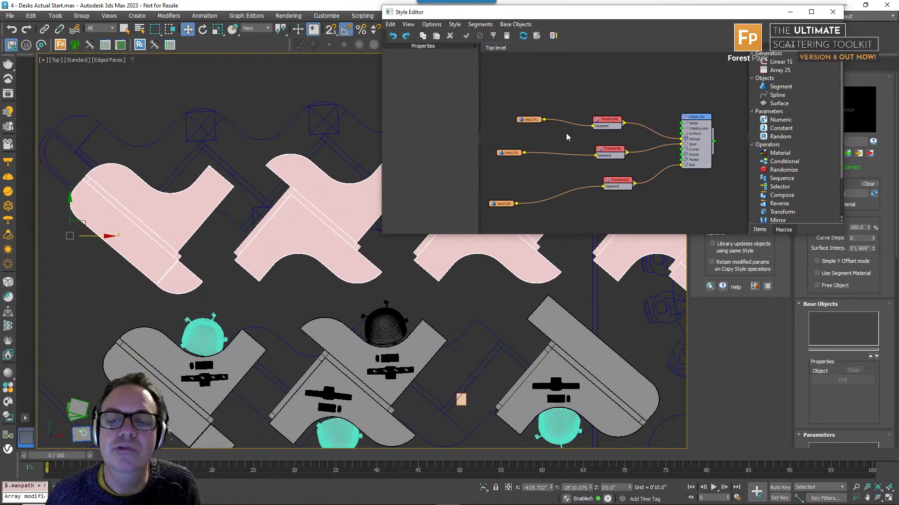
{"action": "left_click", "coordinate": [521, 112]}
{"action": "left_click_drag", "start_coordinate": [521, 111], "coordinate": [509, 115]}
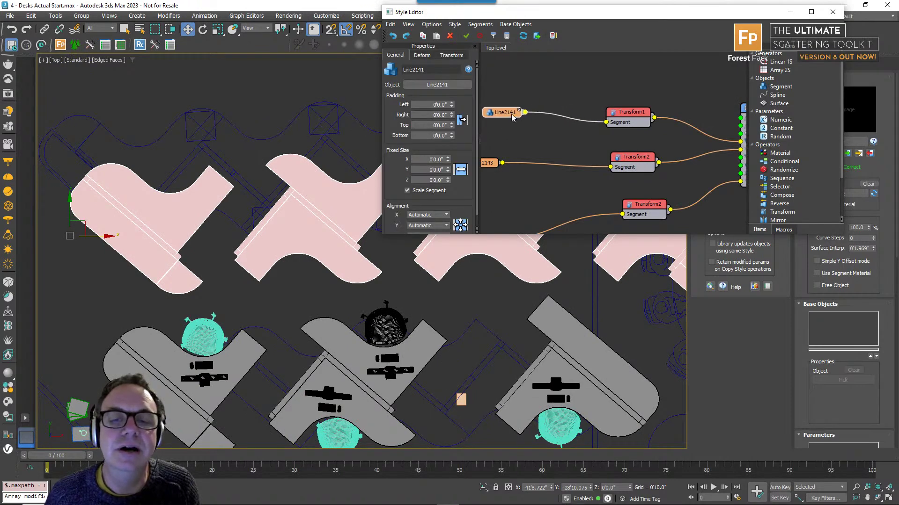
{"action": "mouse_move", "coordinate": [613, 164]}
{"action": "middle_mouse_down"}
{"action": "mouse_move", "coordinate": [565, 165]}
{"action": "mouse_move", "coordinate": [610, 163]}
{"action": "middle_mouse_up"}
{"action": "left_click_drag", "start_coordinate": [635, 117], "coordinate": [623, 110]}
{"action": "left_click", "coordinate": [422, 56]}
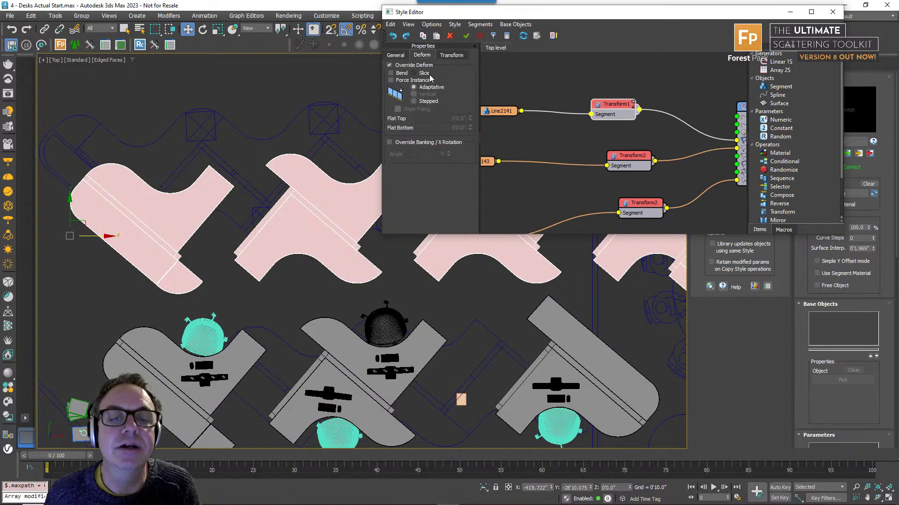
{"action": "left_click", "coordinate": [395, 56]}
{"action": "middle_click_drag", "start_coordinate": [247, 209], "coordinate": [250, 299]}
{"action": "left_click_drag", "start_coordinate": [571, 14], "coordinate": [580, 11]}
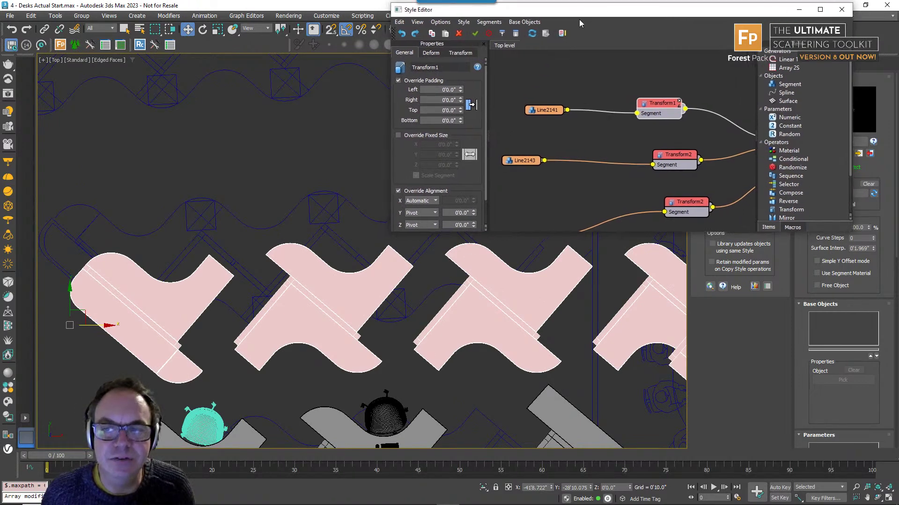
- Set the left padding of the Transform1 operator to about -2'10.4" to bring the repeated pink desks together
{"action": "mouse_move", "coordinate": [333, 334]}
{"action": "middle_mouse_down"}
{"action": "mouse_move", "coordinate": [347, 327]}
{"action": "mouse_move", "coordinate": [343, 344]}
{"action": "middle_mouse_up"}
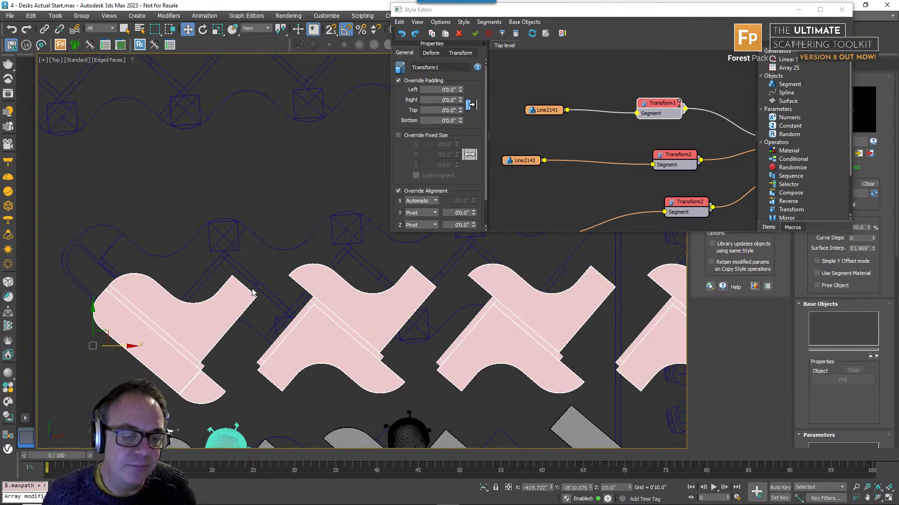
{"action": "left_click_drag", "start_coordinate": [668, 111], "coordinate": [667, 112]}
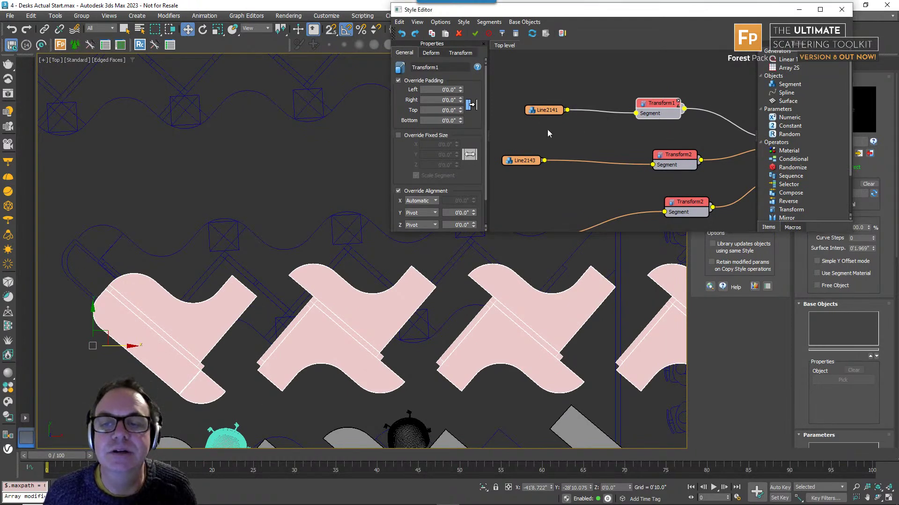
{"action": "left_click_drag", "start_coordinate": [463, 93], "coordinate": [402, 297]}
{"action": "scroll", "coordinate": [401, 297], "scroll_direction": "up", "scroll_amount": 2}
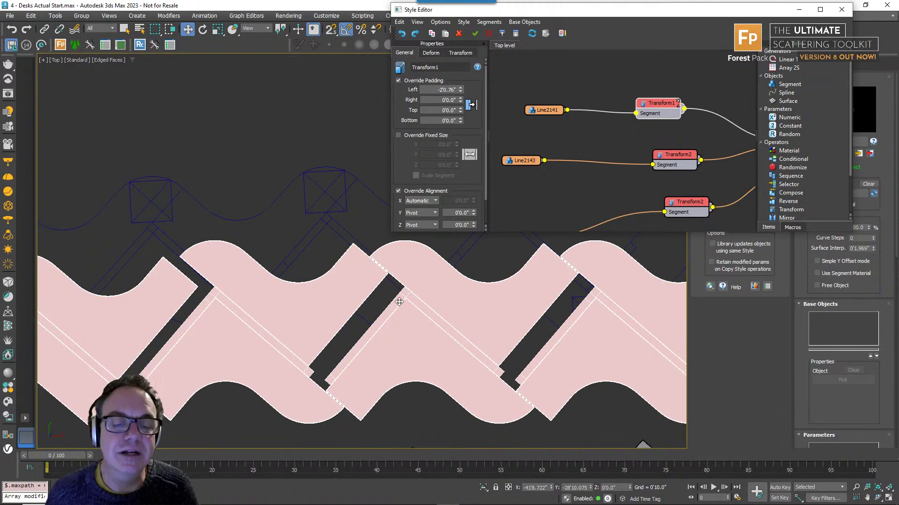
{"action": "left_click_drag", "start_coordinate": [461, 91], "coordinate": [461, 104]}
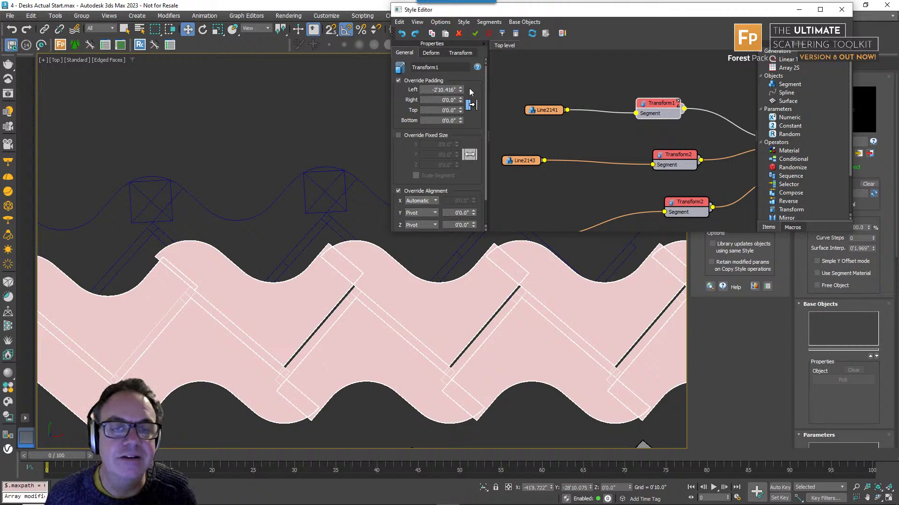
- Rotate Transform1's segment -4.45731 degrees about Z and fine-tune its left padding so the middle desks butt together
{"action": "left_click", "coordinate": [454, 53]}
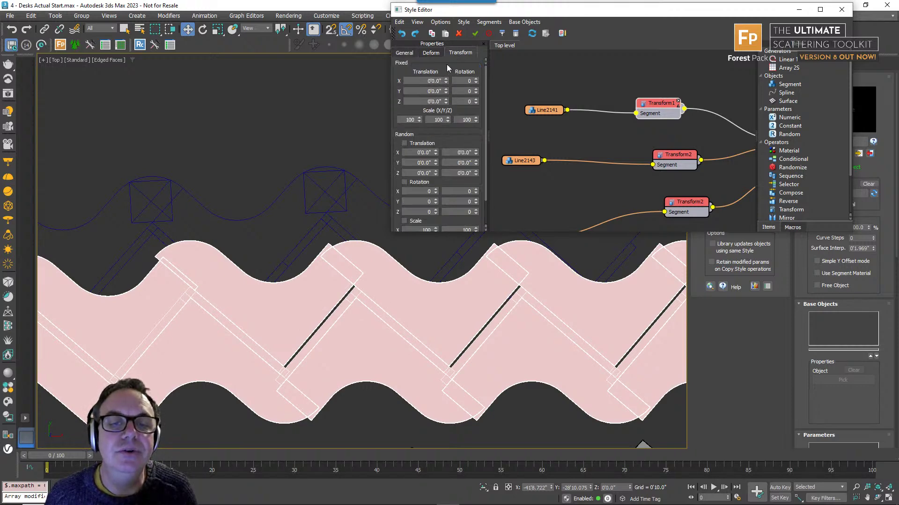
{"action": "left_click_drag", "start_coordinate": [473, 101], "coordinate": [482, 230]}
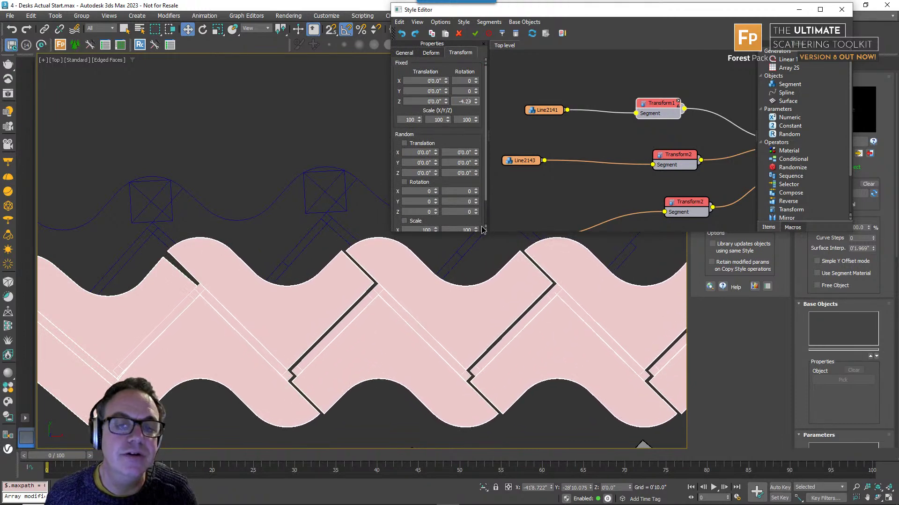
{"action": "left_click", "coordinate": [404, 53]}
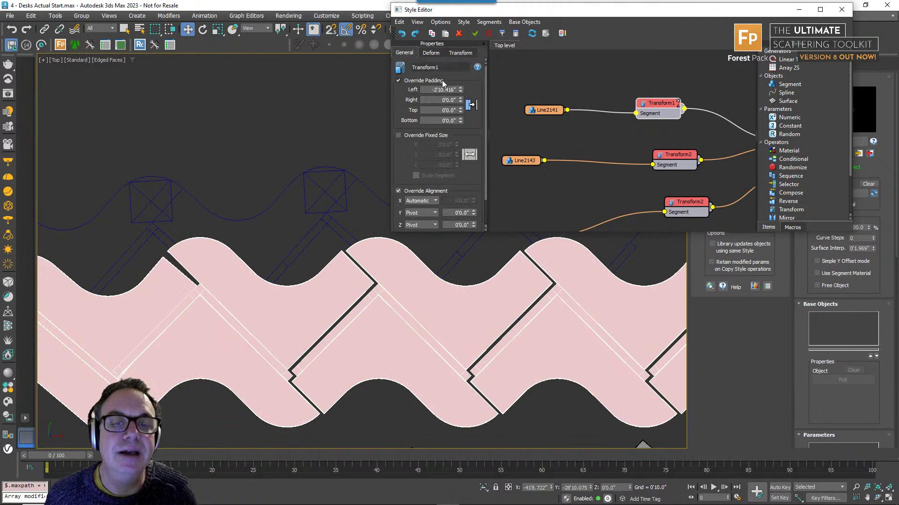
{"action": "left_click_drag", "start_coordinate": [462, 93], "coordinate": [472, 114]}
{"action": "left_click", "coordinate": [460, 52]}
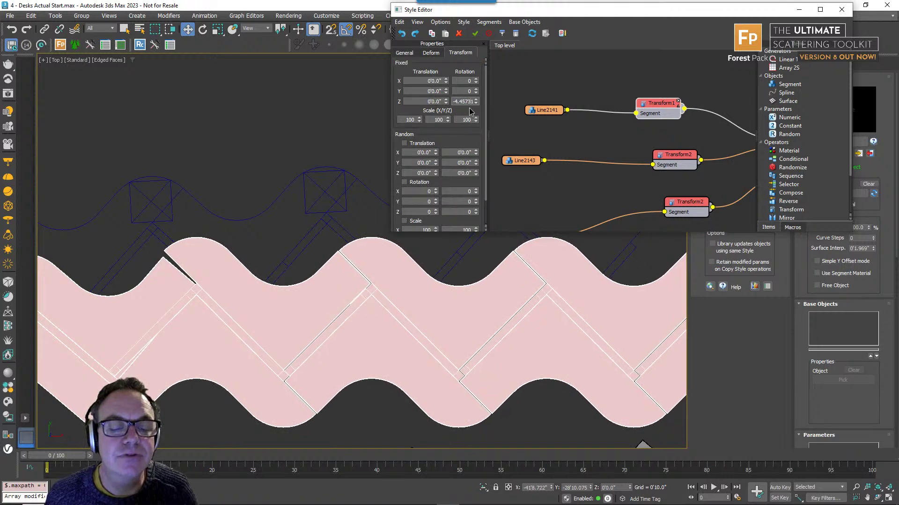
{"action": "middle_click_drag", "start_coordinate": [389, 342], "coordinate": [273, 336]}
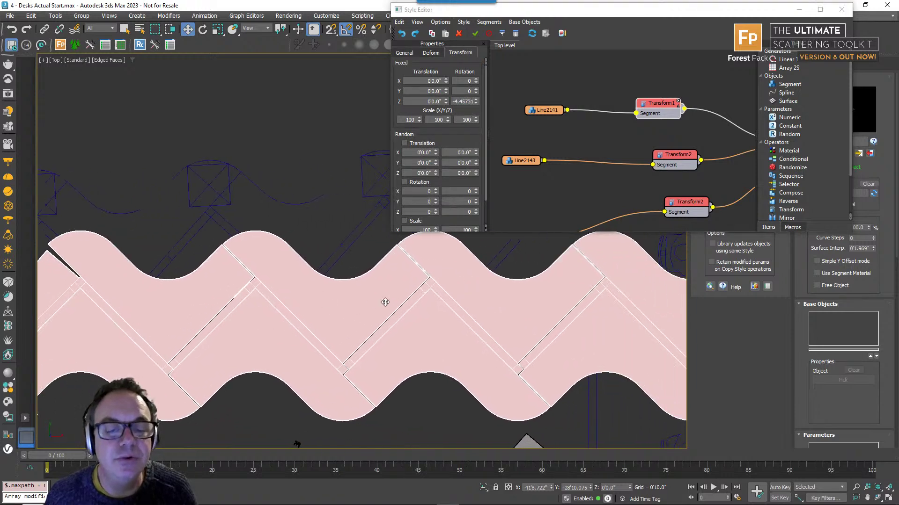
{"action": "middle_click_drag", "start_coordinate": [377, 315], "coordinate": [432, 308]}
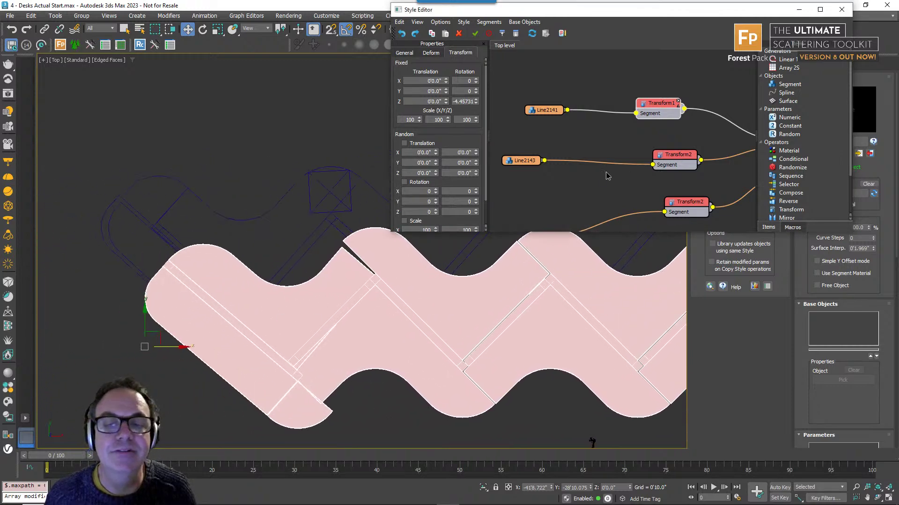
- Copy Transform1's Z rotation of -4.45731 to the Start segment's Transform2, with translations of 0'0.28" in X and 0'4.08" in Y
{"action": "middle_click_drag", "start_coordinate": [676, 159], "coordinate": [617, 148]}
{"action": "left_click", "coordinate": [616, 145]}
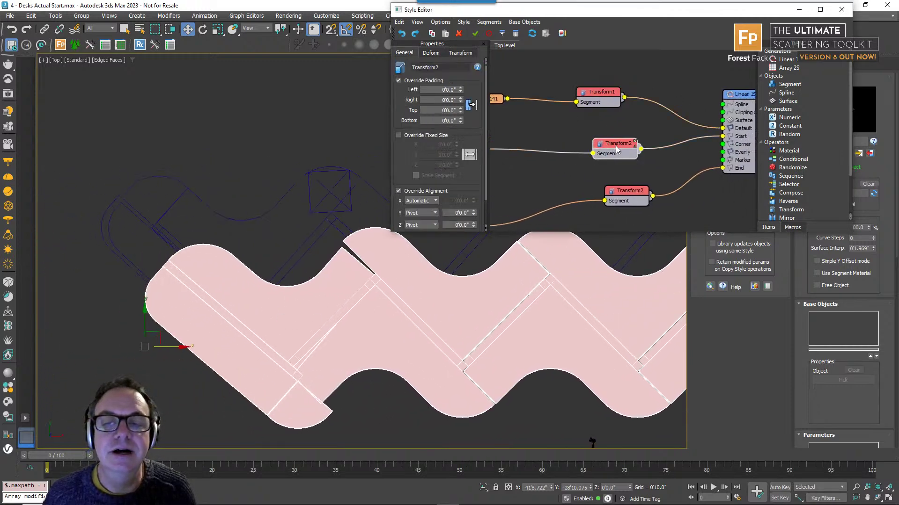
{"action": "left_click", "coordinate": [599, 100]}
{"action": "left_click", "coordinate": [461, 53]}
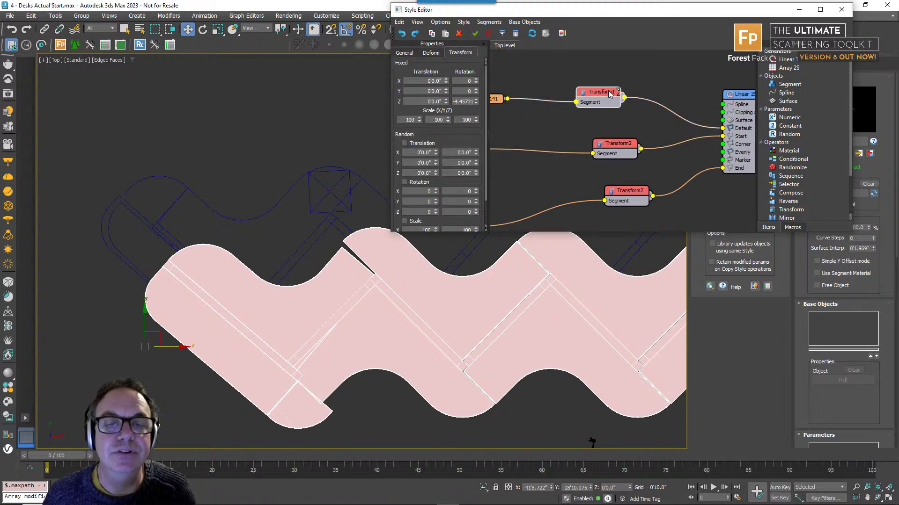
{"action": "right_click", "coordinate": [466, 102]}
{"action": "left_click", "coordinate": [486, 137]}
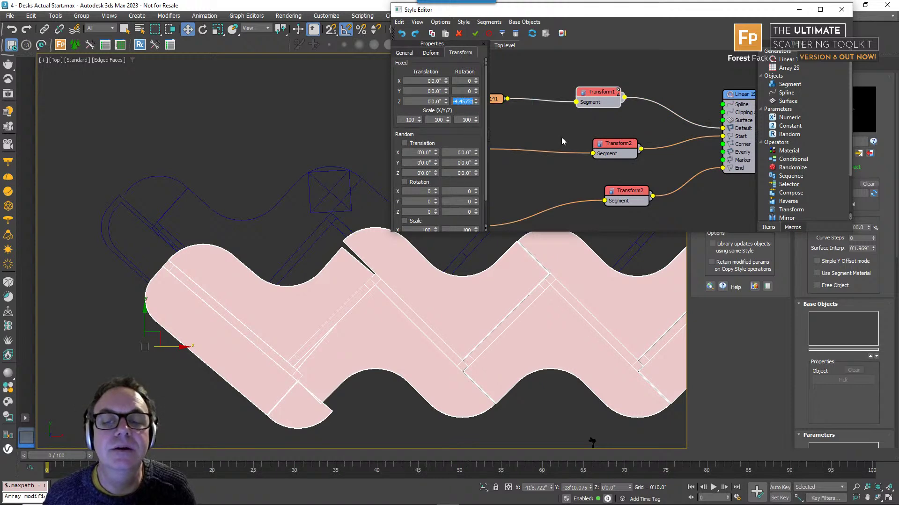
{"action": "left_click", "coordinate": [607, 144]}
{"action": "left_click", "coordinate": [459, 53]}
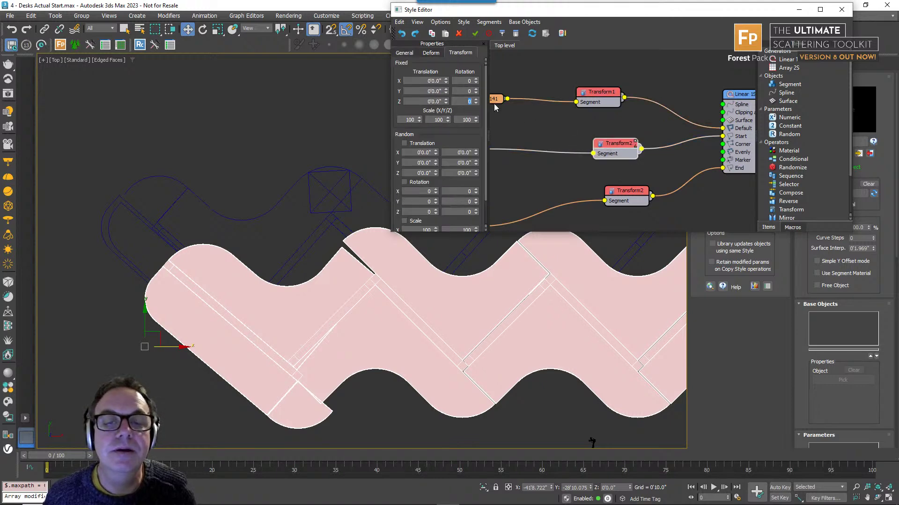
{"action": "key", "text": "ctrl+v"}
{"action": "key", "text": "Return"}
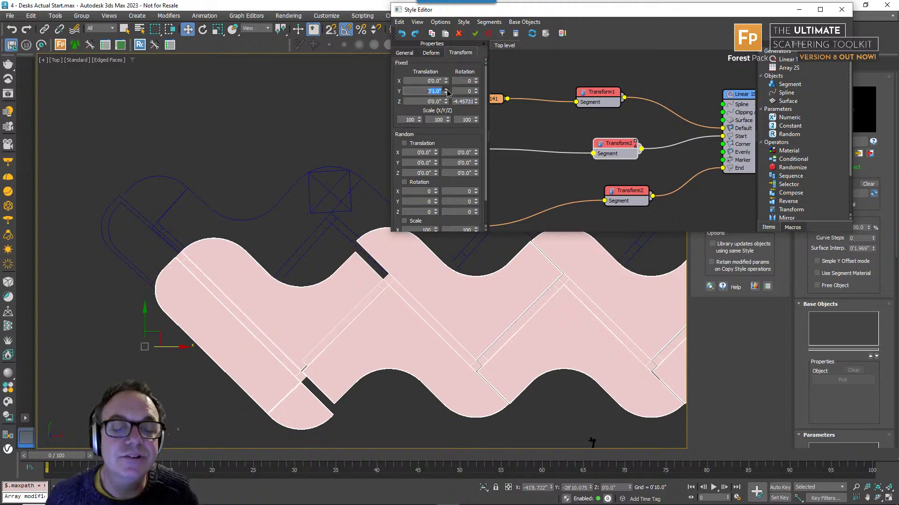
{"action": "left_click_drag", "start_coordinate": [446, 92], "coordinate": [447, 485]}
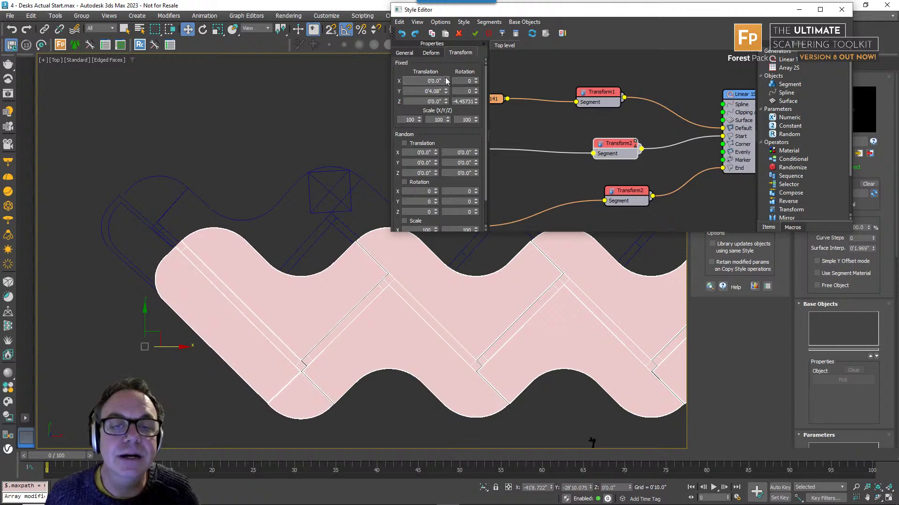
{"action": "left_click_drag", "start_coordinate": [446, 81], "coordinate": [447, 72]}
- Set the Z rotation of the End segment's Transform2 operator to -4.45731
{"action": "middle_click_drag", "start_coordinate": [559, 314], "coordinate": [479, 327]}
{"action": "middle_click_drag", "start_coordinate": [558, 335], "coordinate": [435, 335]}
{"action": "mouse_move", "coordinate": [627, 344]}
{"action": "middle_mouse_down"}
{"action": "mouse_move", "coordinate": [532, 342]}
{"action": "mouse_move", "coordinate": [467, 355]}
{"action": "middle_mouse_up"}
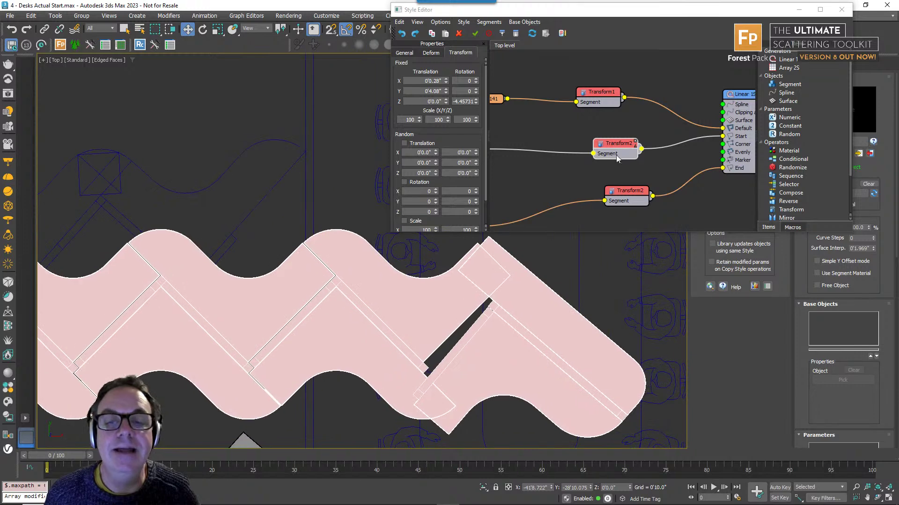
{"action": "left_click", "coordinate": [627, 192]}
{"action": "left_click", "coordinate": [460, 53]}
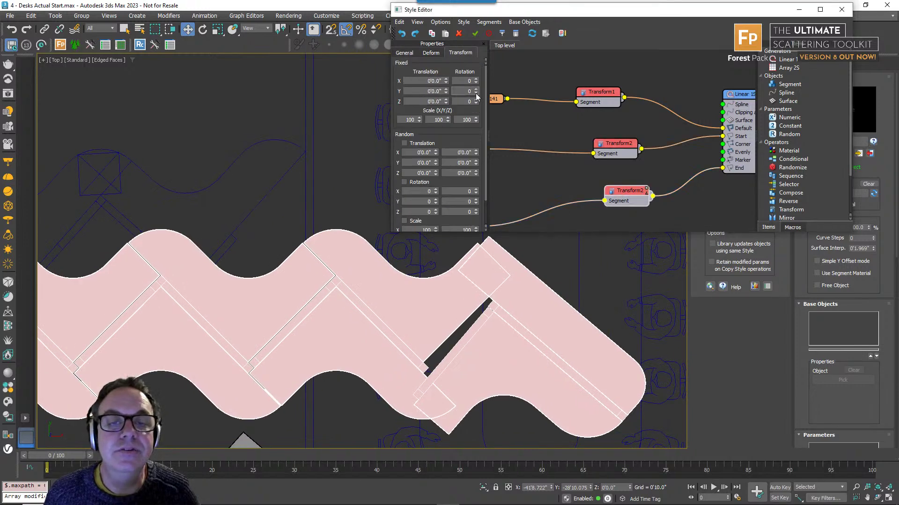
{"action": "double_click", "coordinate": [468, 101]}
{"action": "type", "text": "-4.45731"}
{"action": "key", "text": "Return"}
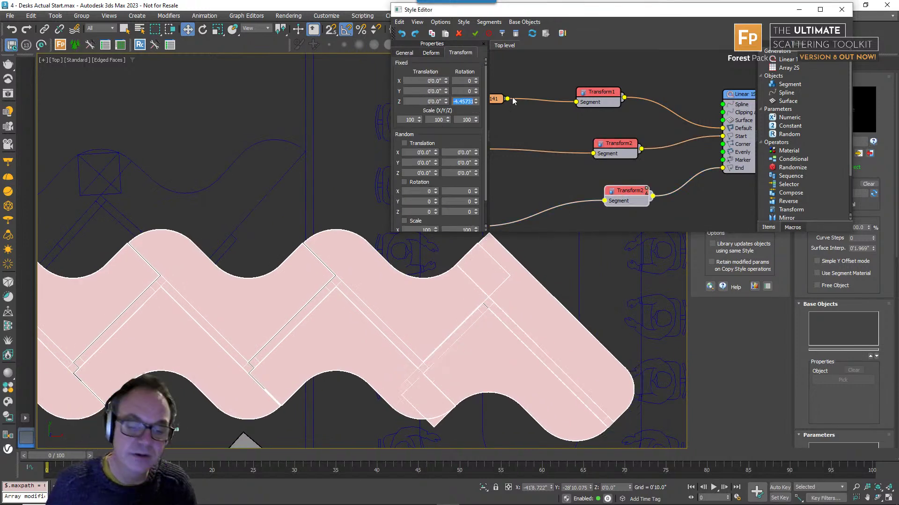
- Set the Y translation of the End segment's Transform2 to 0'8.742" to line up the end desk
{"action": "left_click_drag", "start_coordinate": [446, 101], "coordinate": [471, 84]}
{"action": "left_click", "coordinate": [738, 95]}
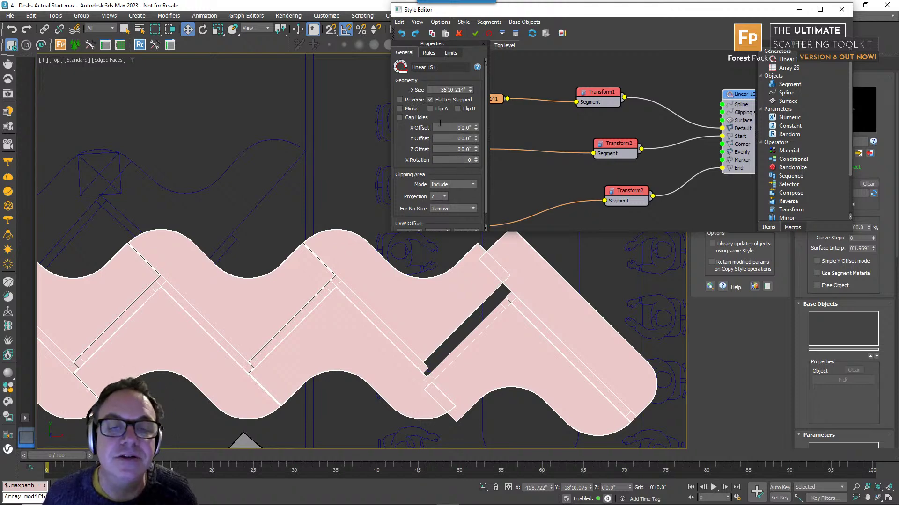
{"action": "left_click", "coordinate": [642, 192]}
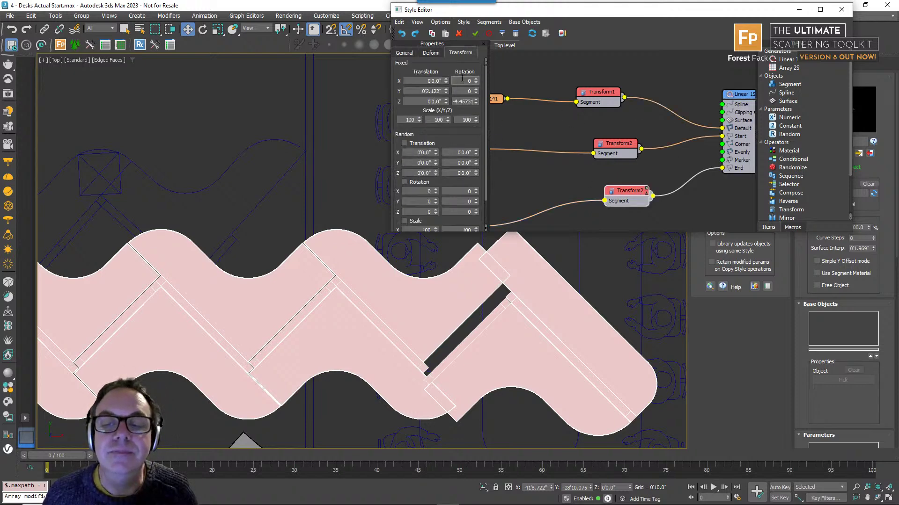
{"action": "left_click_drag", "start_coordinate": [445, 93], "coordinate": [445, 500]}
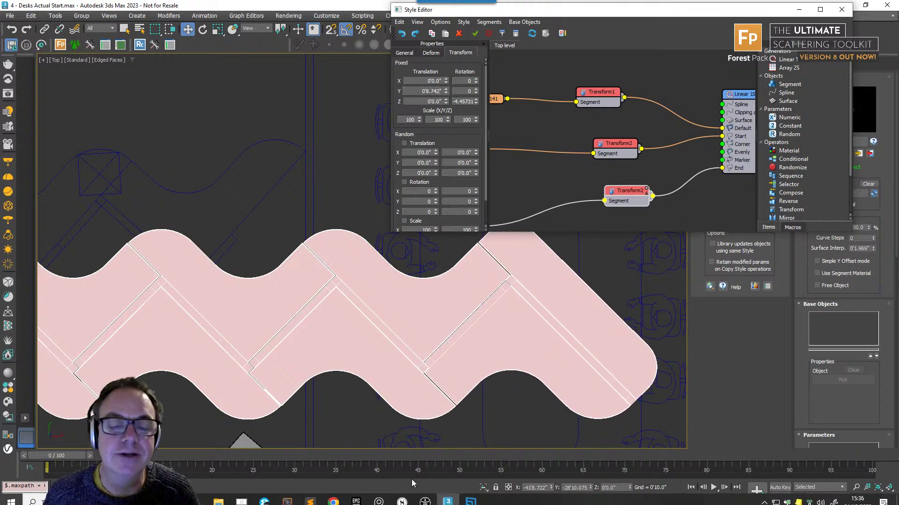
- Adjust the X Size of the Linear 1S generator to 35'10.621" while checking the joint at the end desk
{"action": "scroll", "coordinate": [370, 312], "scroll_direction": "down", "scroll_amount": 5}
{"action": "middle_click_drag", "start_coordinate": [378, 311], "coordinate": [374, 273], "text": "alt"}
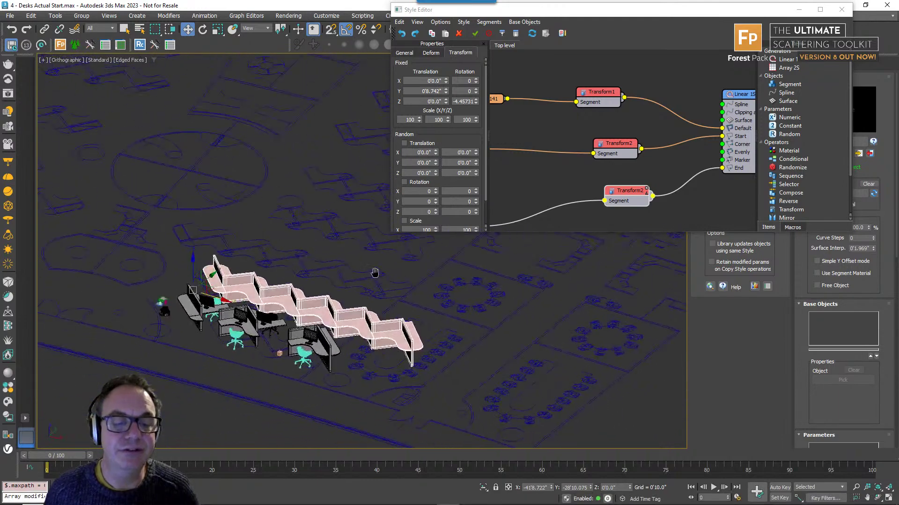
{"action": "left_click", "coordinate": [741, 102]}
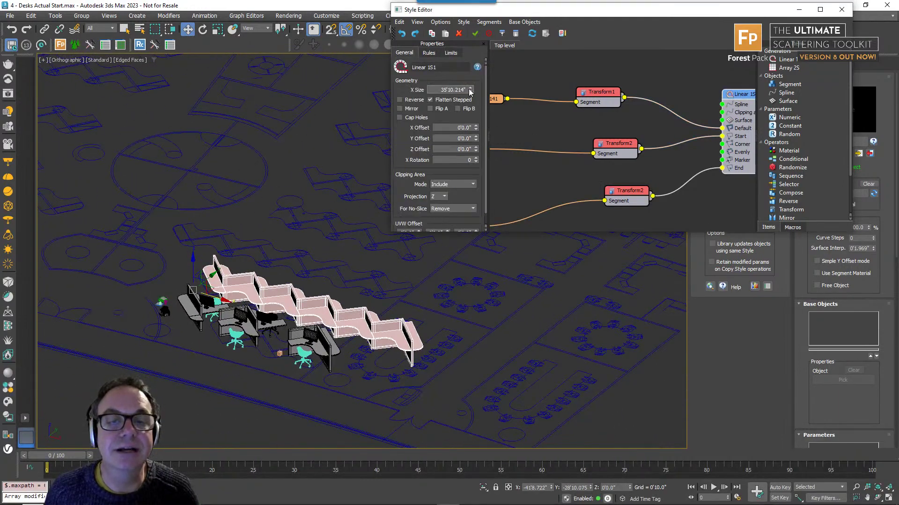
{"action": "left_click_drag", "start_coordinate": [470, 90], "coordinate": [476, 100]}
{"action": "scroll", "coordinate": [388, 336], "scroll_direction": "up", "scroll_amount": 8}
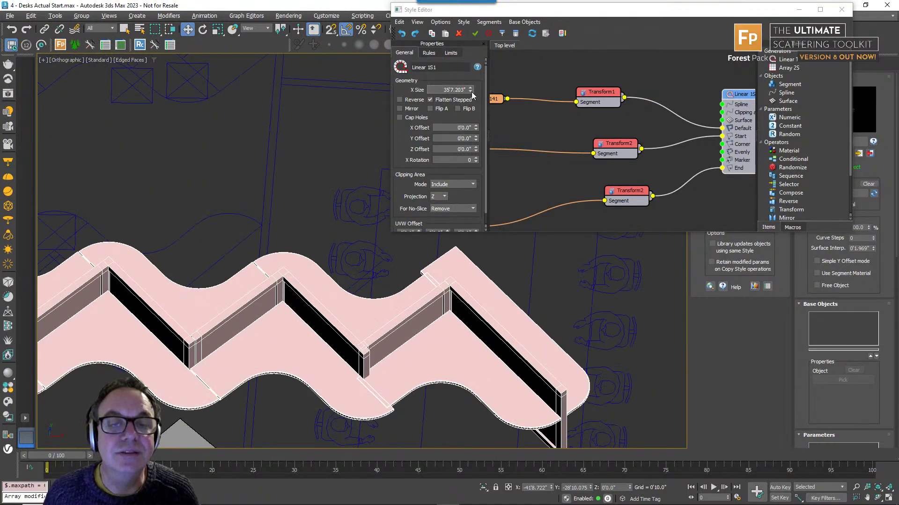
{"action": "left_click_drag", "start_coordinate": [471, 90], "coordinate": [472, 87]}
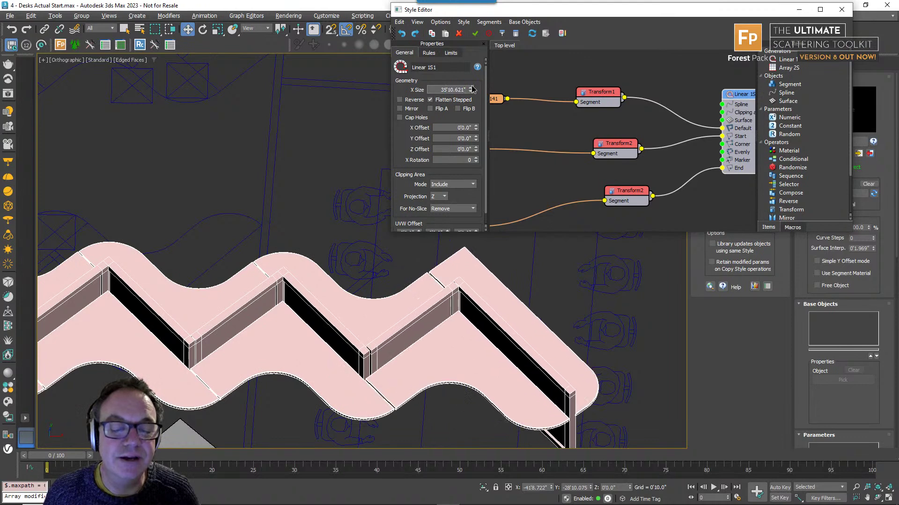
- Try the Adaptive mode for the generator's default segments and return it to Tile
{"action": "left_click", "coordinate": [429, 53]}
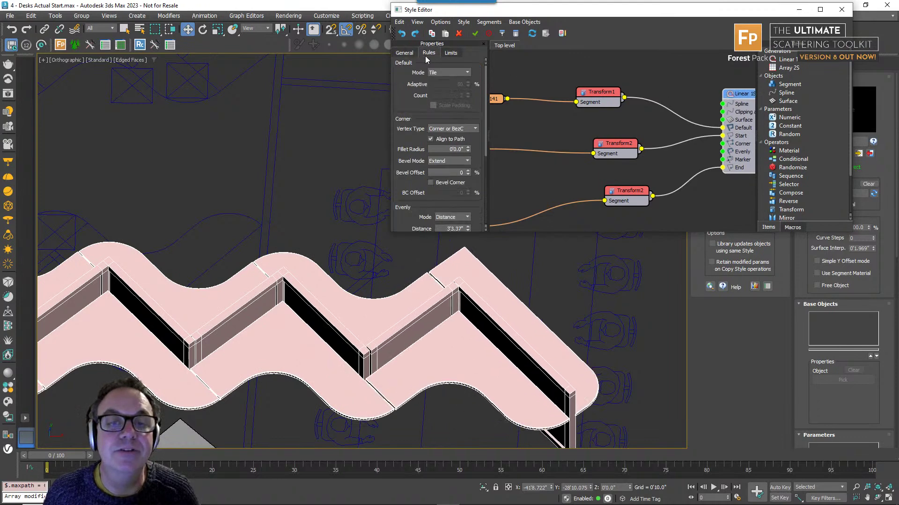
{"action": "left_click", "coordinate": [448, 72]}
{"action": "left_click", "coordinate": [439, 95]}
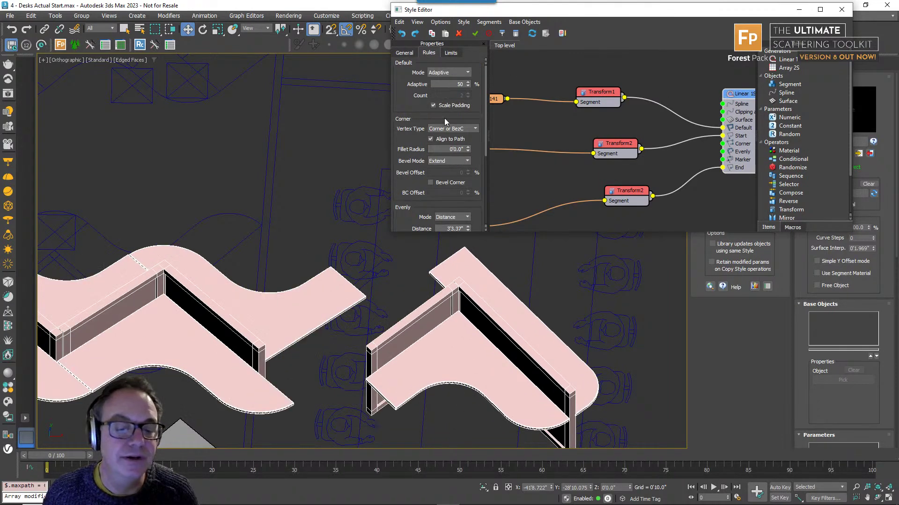
{"action": "left_click", "coordinate": [450, 72]}
{"action": "left_click", "coordinate": [442, 82]}
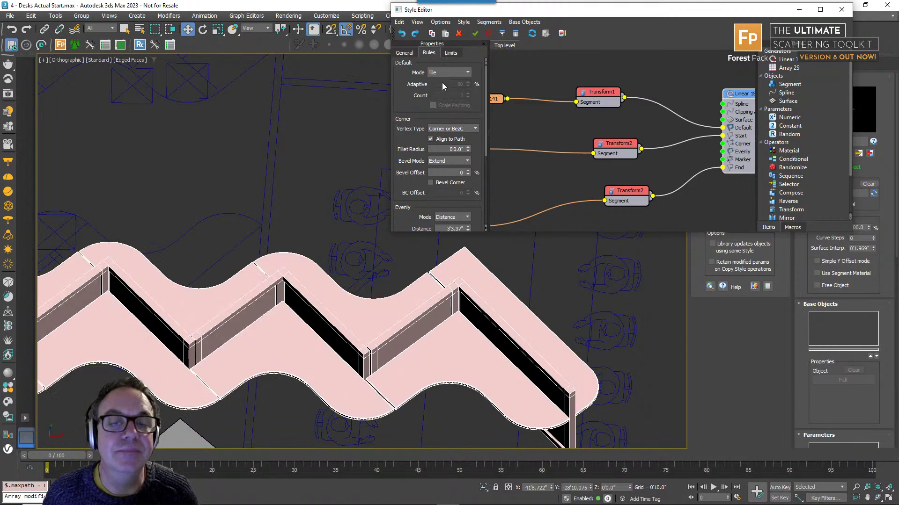
- Examine the completed pink desk row, the Line2141 segment's properties and the grey source desks with their chairs and computers
{"action": "scroll", "coordinate": [384, 361], "scroll_direction": "down", "scroll_amount": 4}
{"action": "middle_click_drag", "start_coordinate": [341, 361], "coordinate": [528, 363]}
{"action": "middle_click_drag", "start_coordinate": [528, 363], "coordinate": [515, 355], "text": "alt"}
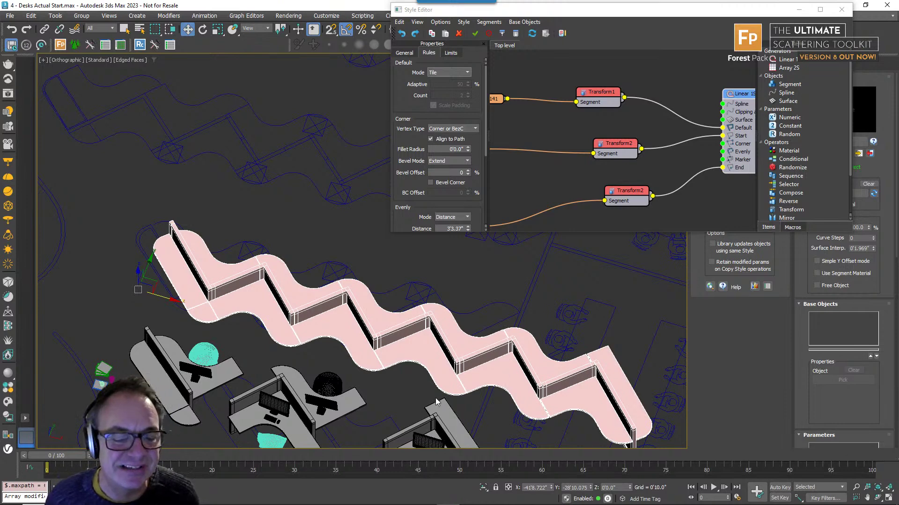
{"action": "middle_click_drag", "start_coordinate": [375, 349], "coordinate": [354, 308]}
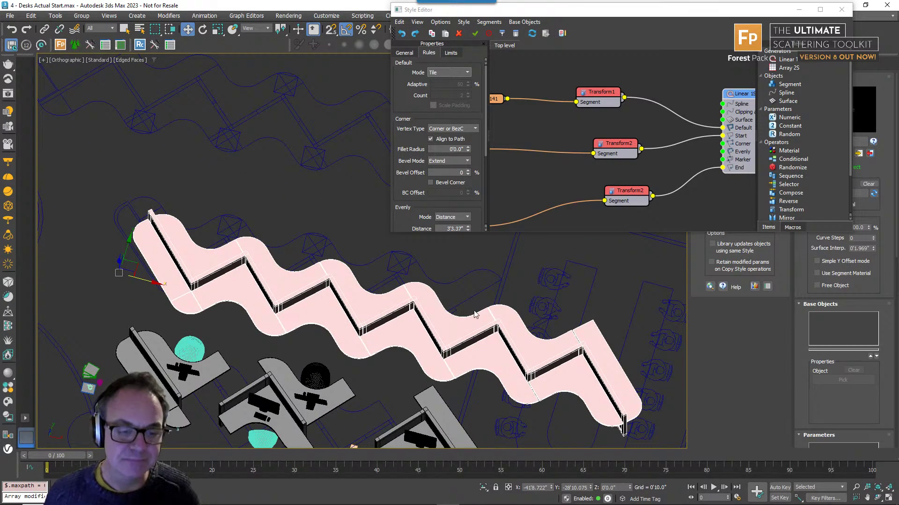
{"action": "middle_click_drag", "start_coordinate": [615, 86], "coordinate": [701, 90]}
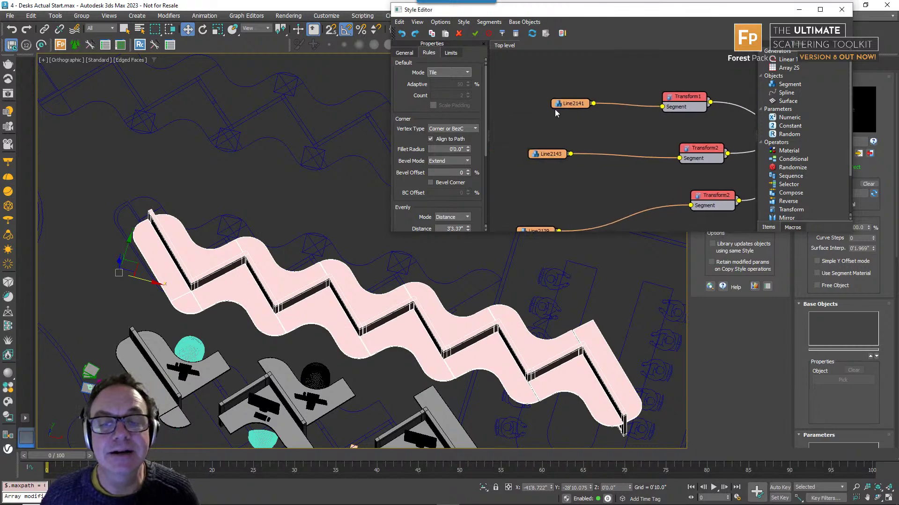
{"action": "left_click", "coordinate": [551, 107]}
{"action": "middle_click_drag", "start_coordinate": [313, 378], "coordinate": [345, 293]}
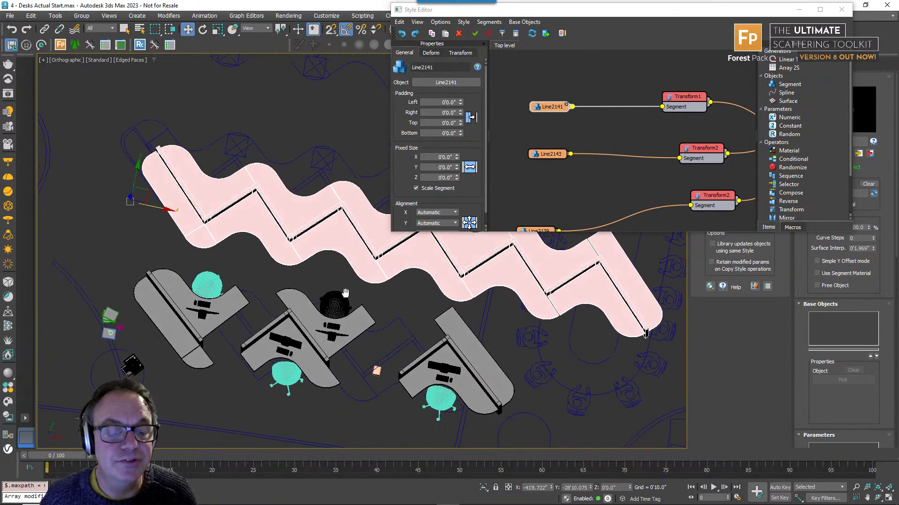
{"action": "scroll", "coordinate": [262, 357], "scroll_direction": "up", "scroll_amount": 5}
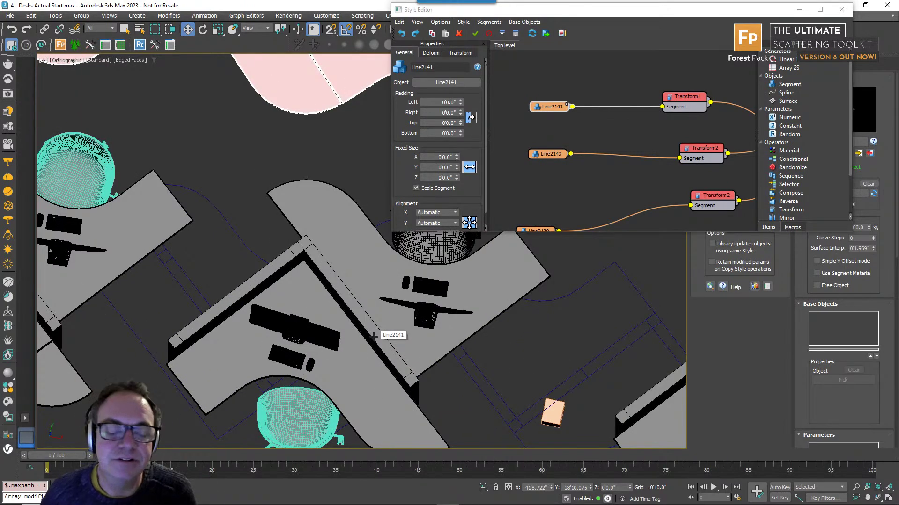
{"action": "scroll", "coordinate": [374, 337], "scroll_direction": "down", "scroll_amount": 4}
{"action": "middle_click_drag", "start_coordinate": [373, 337], "coordinate": [302, 319], "text": "alt"}
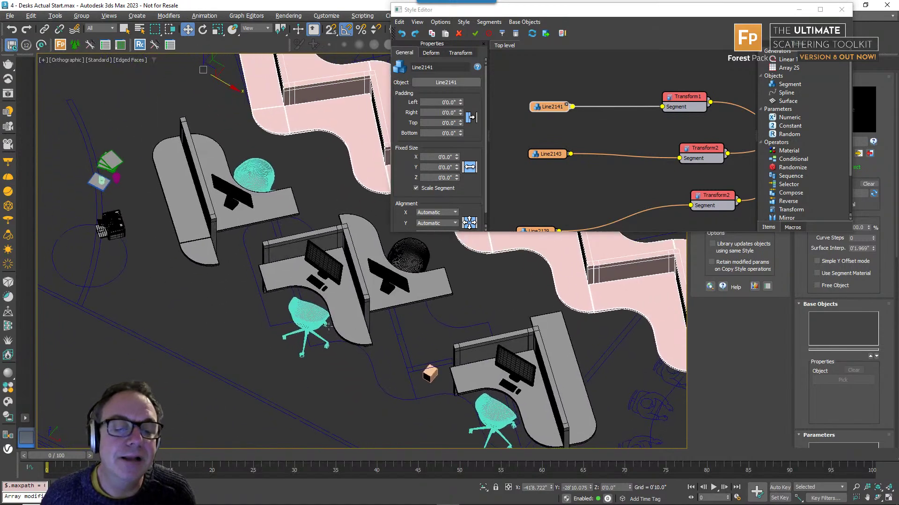
- Examine the source chair, the Line2141 desk and the computer mesh up close, comparing where their pivot points sit
{"action": "left_click", "coordinate": [301, 319]}
{"action": "key", "text": "z"}
{"action": "middle_click_drag", "start_coordinate": [374, 361], "coordinate": [587, 285], "text": "alt"}
{"action": "left_click", "coordinate": [548, 280]}
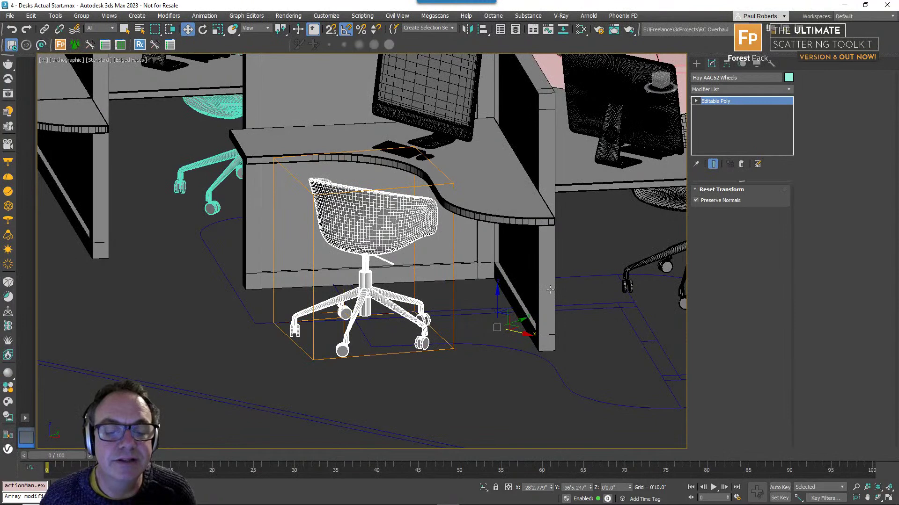
{"action": "left_click", "coordinate": [533, 298]}
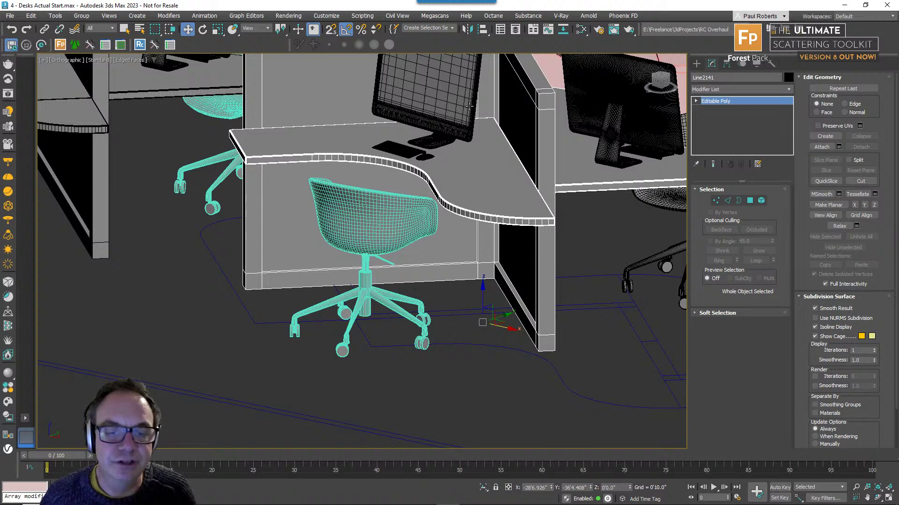
{"action": "left_click", "coordinate": [470, 110]}
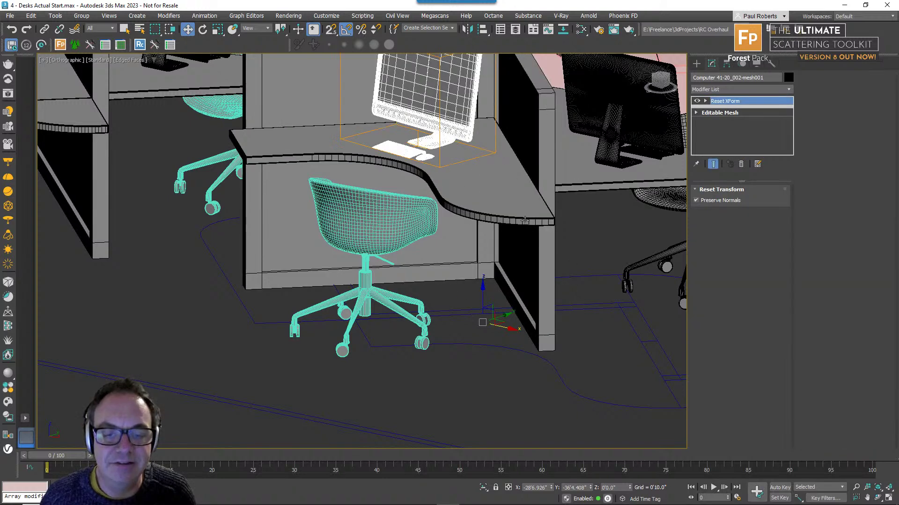
{"action": "middle_click_drag", "start_coordinate": [440, 262], "coordinate": [484, 311], "text": "alt"}
{"action": "scroll", "coordinate": [484, 310], "scroll_direction": "down", "scroll_amount": 3}
{"action": "middle_click_drag", "start_coordinate": [512, 152], "coordinate": [451, 325]}
{"action": "scroll", "coordinate": [449, 315], "scroll_direction": "down", "scroll_amount": 2}
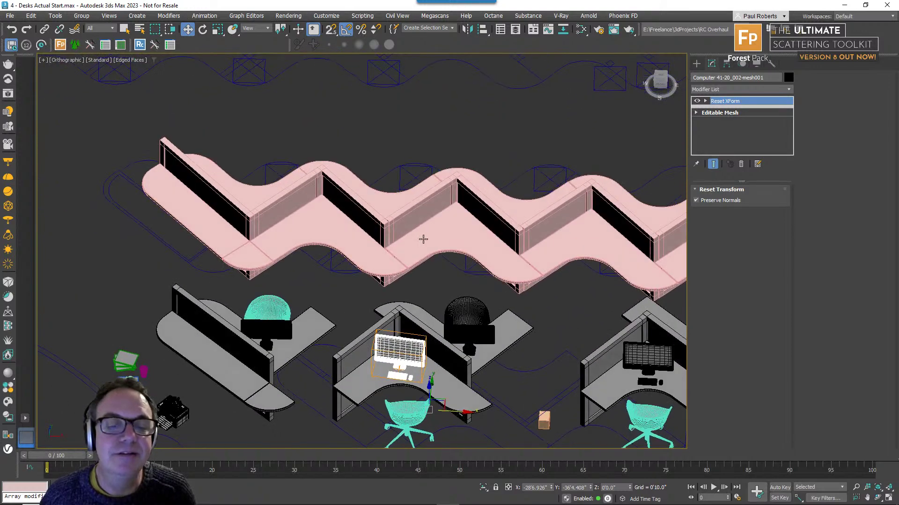
- Select the generated desk row and space out the Line2141 and Line2143 nodes in the style graph to make room between them
{"action": "left_click", "coordinate": [423, 240]}
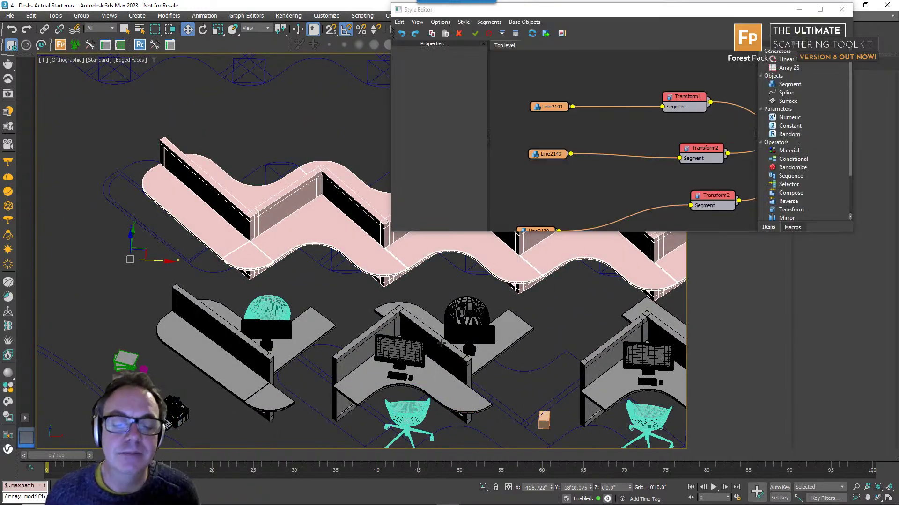
{"action": "middle_click_drag", "start_coordinate": [618, 156], "coordinate": [571, 178]}
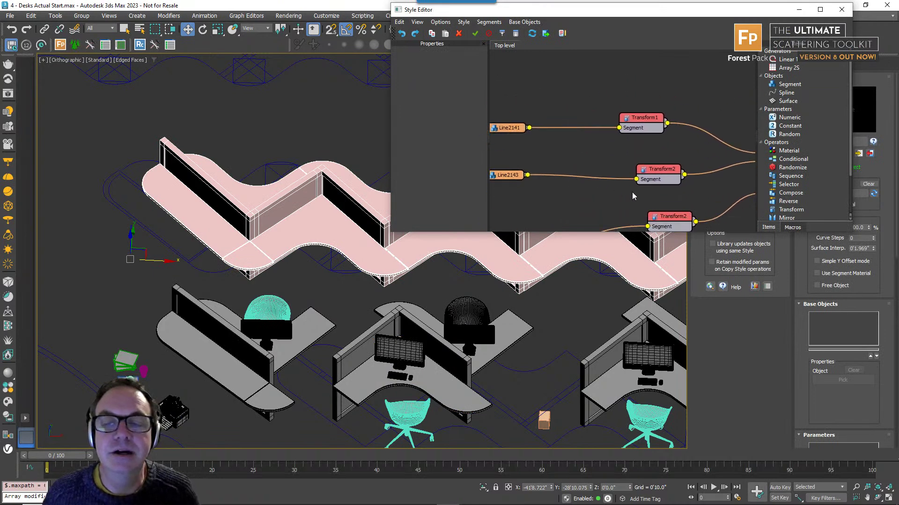
{"action": "left_click_drag", "start_coordinate": [655, 198], "coordinate": [506, 176]}
{"action": "left_click_drag", "start_coordinate": [658, 166], "coordinate": [653, 192]}
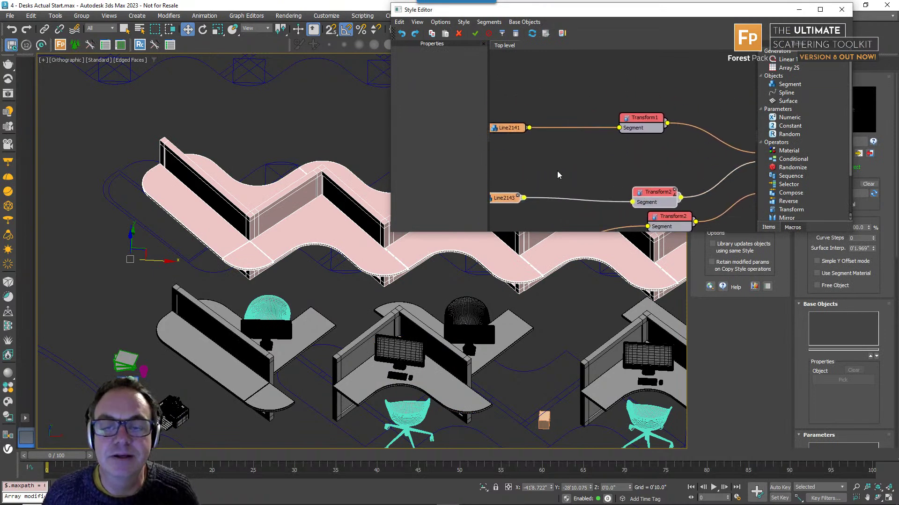
{"action": "middle_click_drag", "start_coordinate": [558, 172], "coordinate": [590, 149]}
{"action": "left_click_drag", "start_coordinate": [541, 121], "coordinate": [537, 111]}
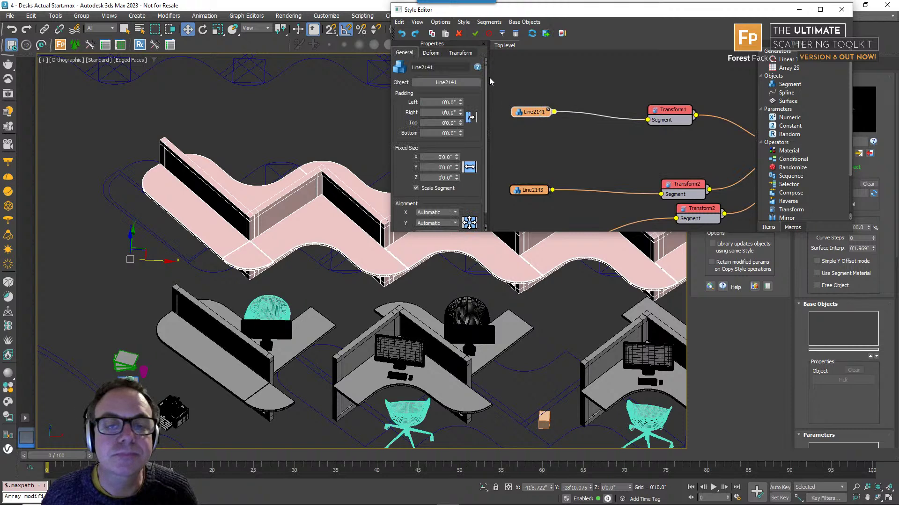
{"action": "left_click", "coordinate": [460, 53]}
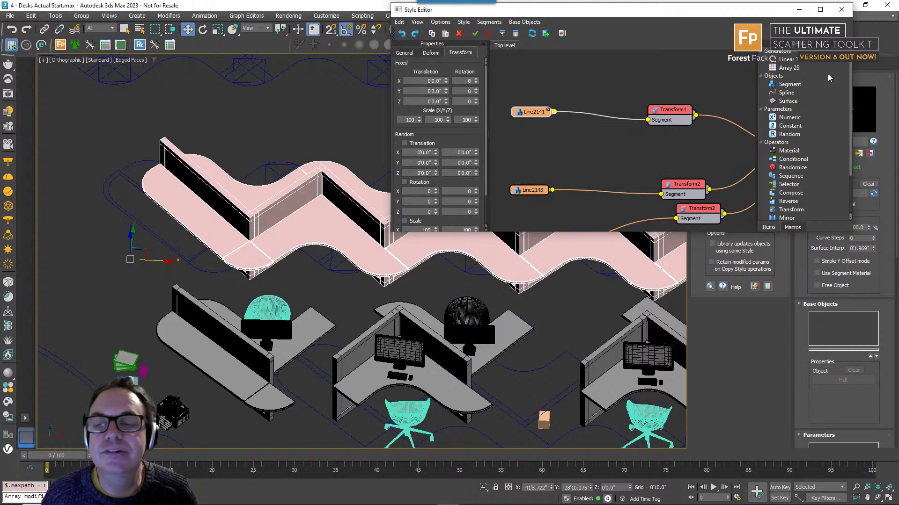
- Add a new segment beneath Line2141 and assign the turquoise Hay AAC52 Wheels chair as its object
{"action": "left_click_drag", "start_coordinate": [802, 85], "coordinate": [530, 121]}
{"action": "left_click", "coordinate": [468, 84]}
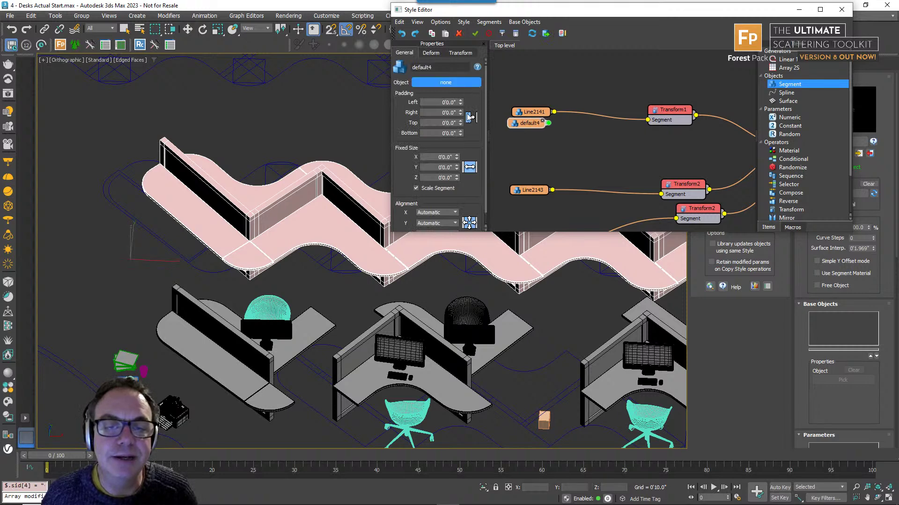
{"action": "middle_click_drag", "start_coordinate": [465, 375], "coordinate": [468, 344]}
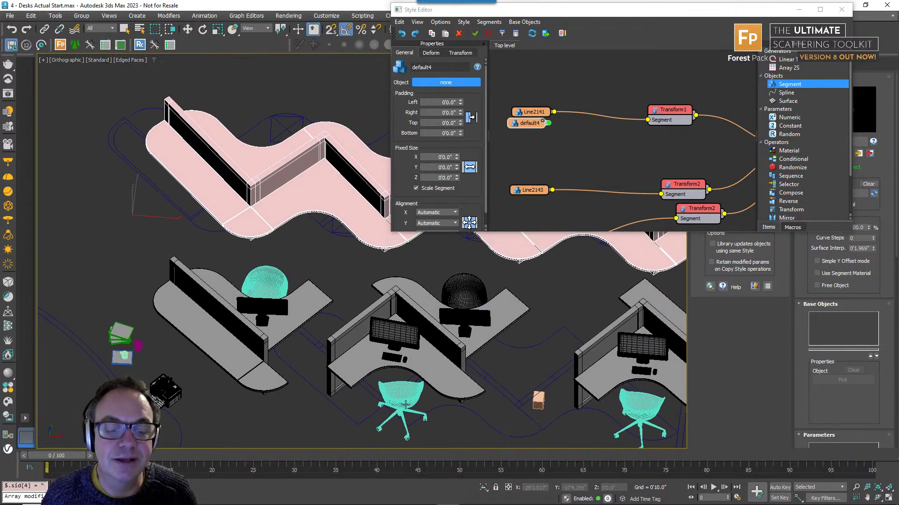
{"action": "left_click", "coordinate": [567, 273]}
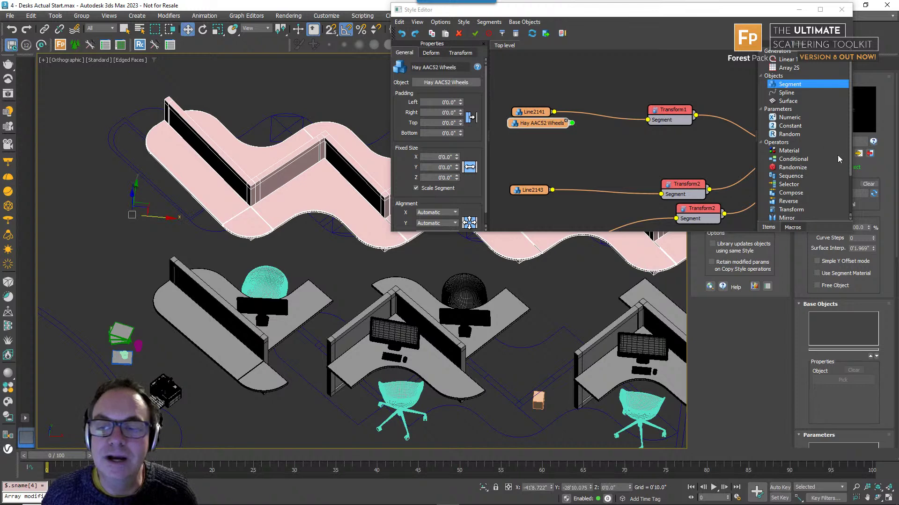
- Insert a Compose operator between Line2141 and Transform1 and wire the chair segment into it
{"action": "left_click_drag", "start_coordinate": [798, 193], "coordinate": [590, 128]}
{"action": "left_click_drag", "start_coordinate": [537, 123], "coordinate": [537, 127]}
{"action": "middle_click_drag", "start_coordinate": [477, 257], "coordinate": [391, 339]}
{"action": "scroll", "coordinate": [431, 338], "scroll_direction": "down", "scroll_amount": 5}
{"action": "scroll", "coordinate": [403, 348], "scroll_direction": "up", "scroll_amount": 2}
{"action": "left_click_drag", "start_coordinate": [613, 115], "coordinate": [607, 110]}
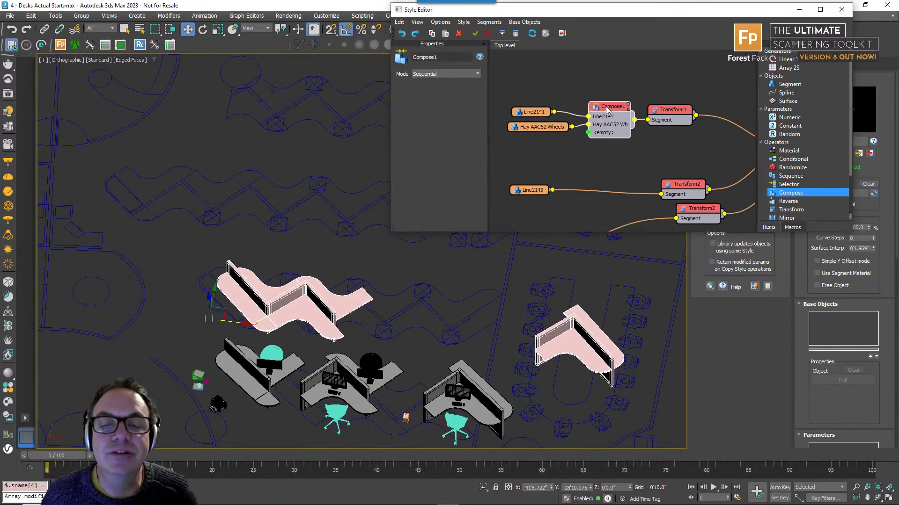
- Set the Compose1 operator's mode to Grouped and inspect the chairs placed along the desk row
{"action": "left_click", "coordinate": [451, 74]}
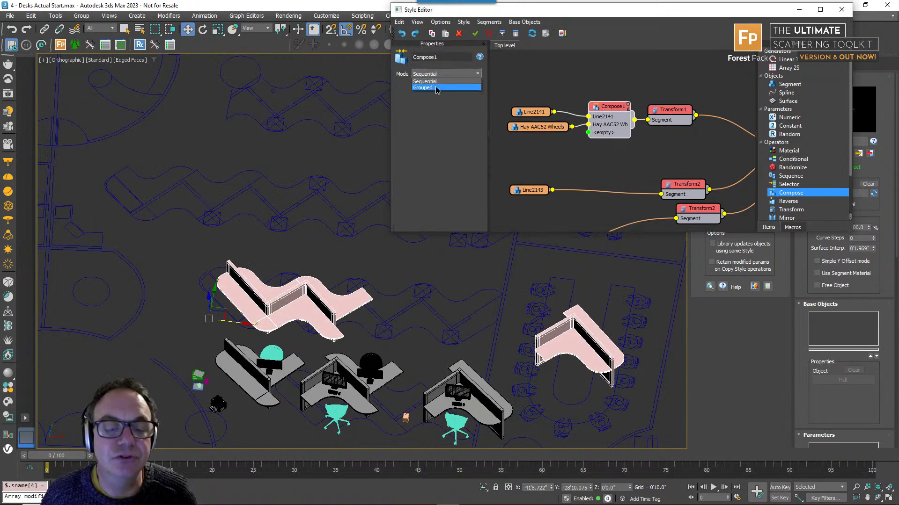
{"action": "left_click", "coordinate": [438, 87]}
{"action": "middle_click_drag", "start_coordinate": [327, 337], "coordinate": [285, 357], "text": "alt"}
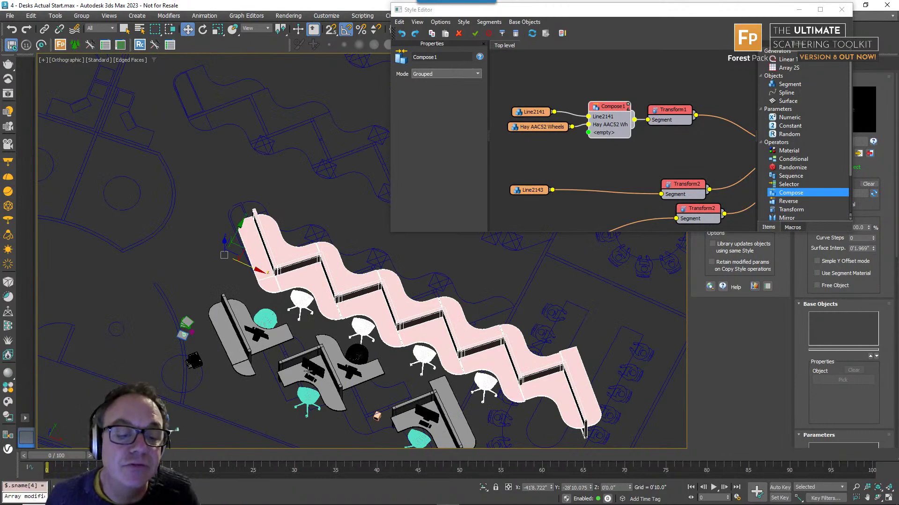
{"action": "scroll", "coordinate": [305, 302], "scroll_direction": "up", "scroll_amount": 6}
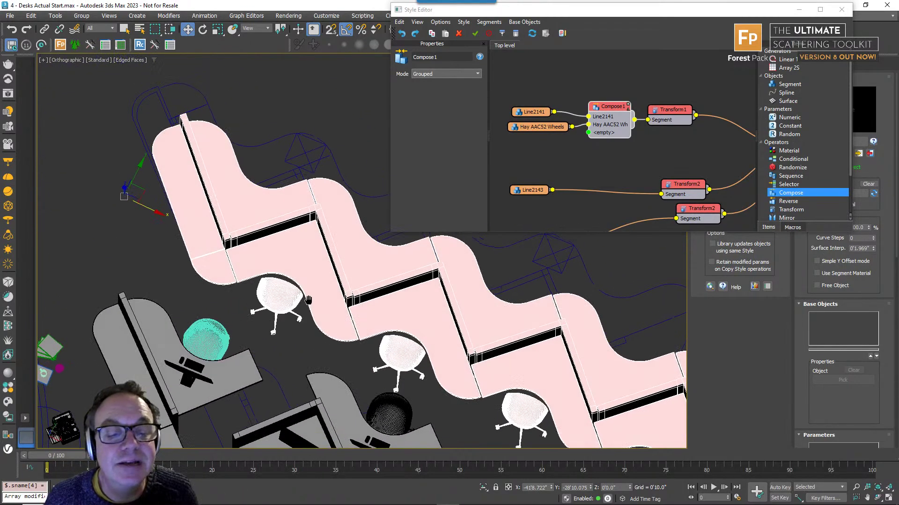
{"action": "middle_click_drag", "start_coordinate": [308, 301], "coordinate": [343, 296], "text": "alt"}
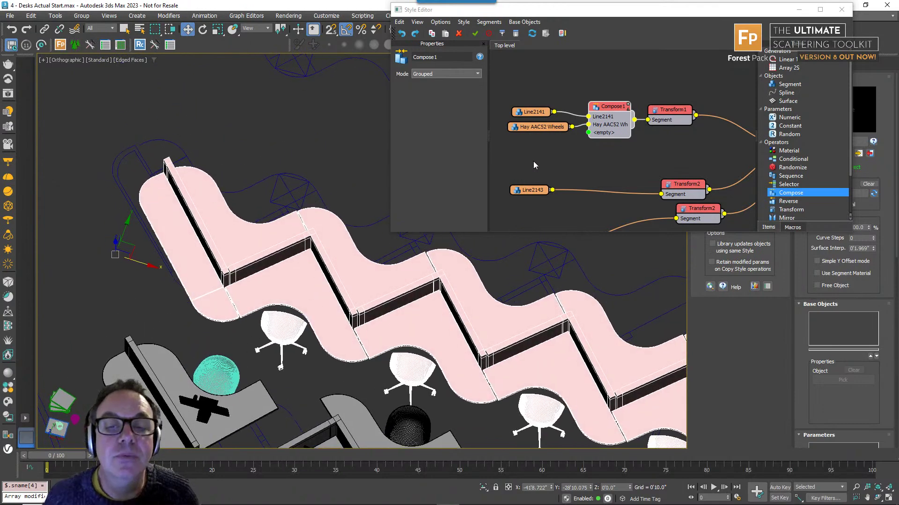
- Enable random translation on the Hay AAC52 Wheels segment with an X range from -0'4.131" to 0'2.27"
{"action": "left_click", "coordinate": [539, 130]}
{"action": "left_click", "coordinate": [461, 53]}
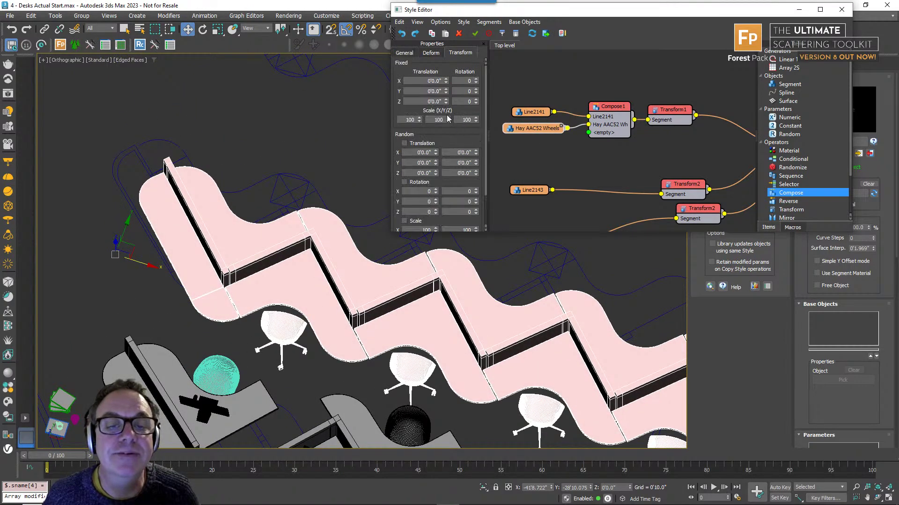
{"action": "left_click", "coordinate": [404, 143]}
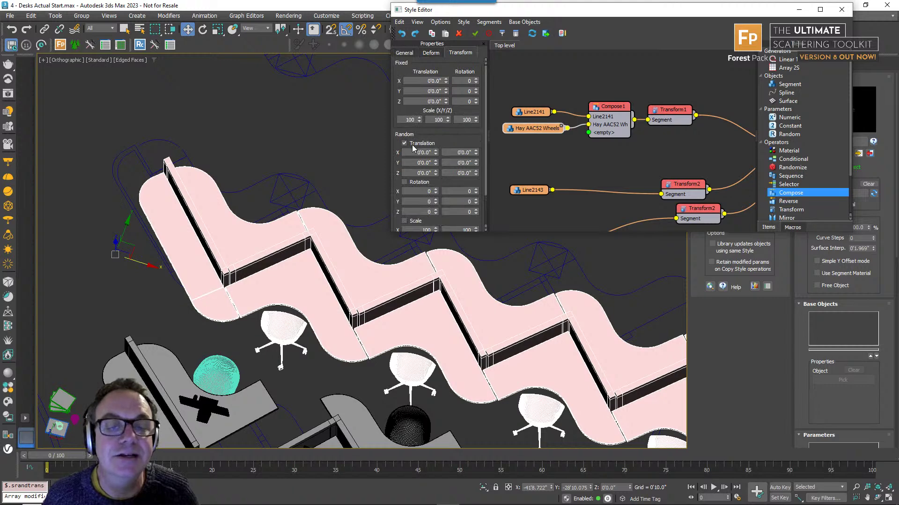
{"action": "left_click_drag", "start_coordinate": [436, 155], "coordinate": [442, 179]}
{"action": "left_click_drag", "start_coordinate": [444, 224], "coordinate": [446, 234]}
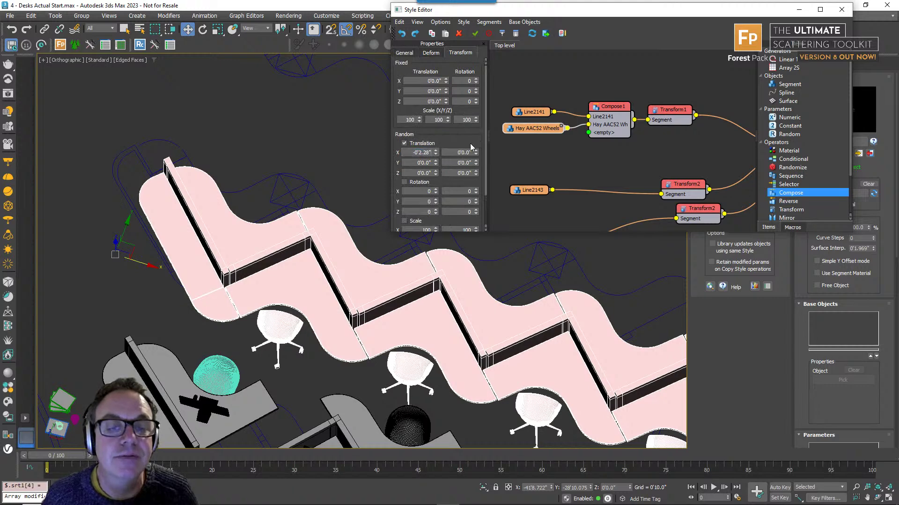
{"action": "left_click", "coordinate": [476, 155]}
{"action": "left_click_drag", "start_coordinate": [474, 53], "coordinate": [472, 104]}
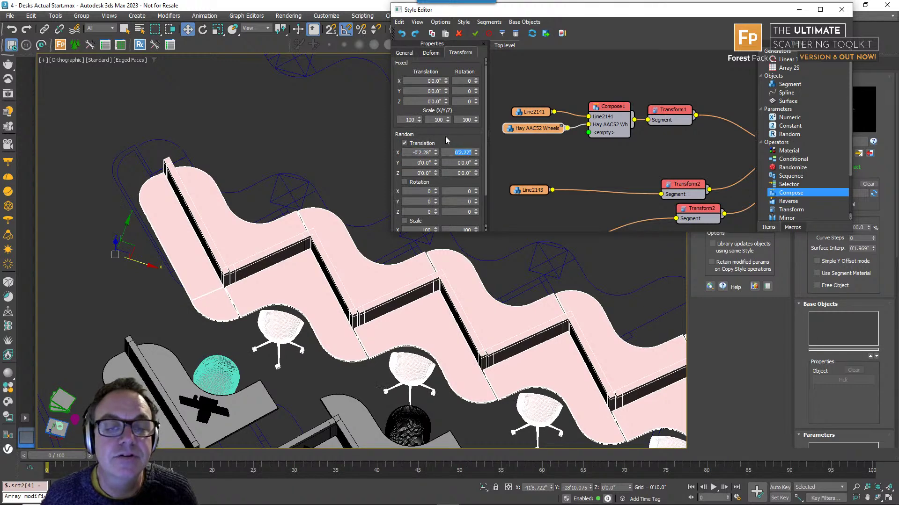
{"action": "left_click_drag", "start_coordinate": [436, 155], "coordinate": [436, 171]}
- Set the chair segment's random Y translation range from -0'2.08" to 1'0.069"
{"action": "key", "text": "Tab"}
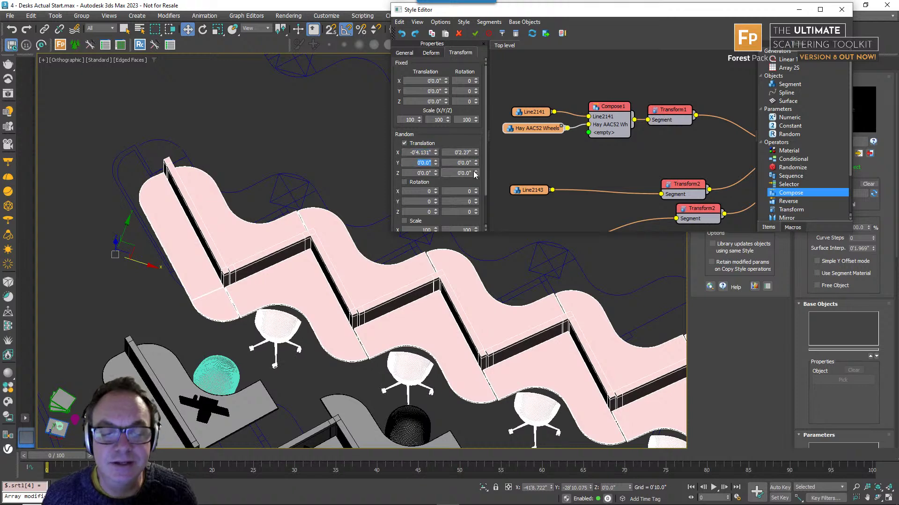
{"action": "left_click_drag", "start_coordinate": [446, 258], "coordinate": [446, 259]}
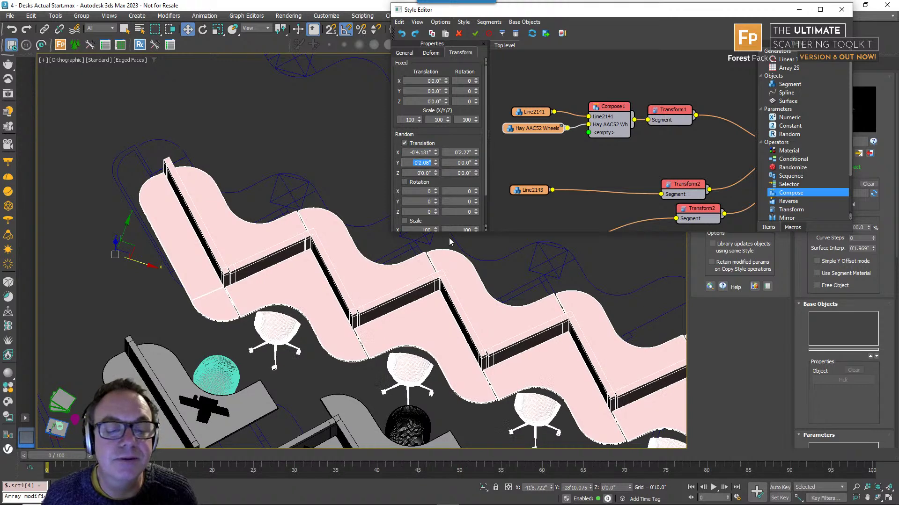
{"action": "left_click_drag", "start_coordinate": [476, 163], "coordinate": [468, 98]}
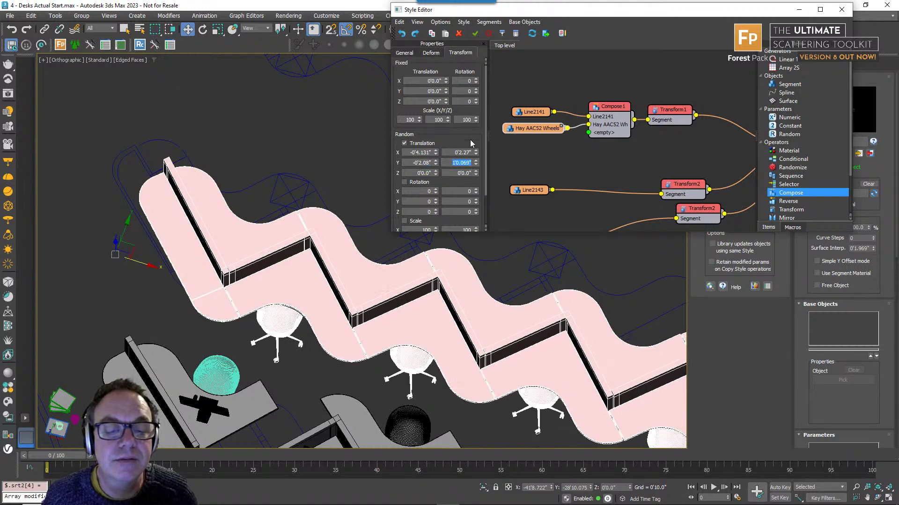
- Review the padding and alignment overrides of the Transform1 and Transform2 operators, nudging the upper Transform2 node slightly upward
{"action": "middle_click_drag", "start_coordinate": [677, 156], "coordinate": [633, 141]}
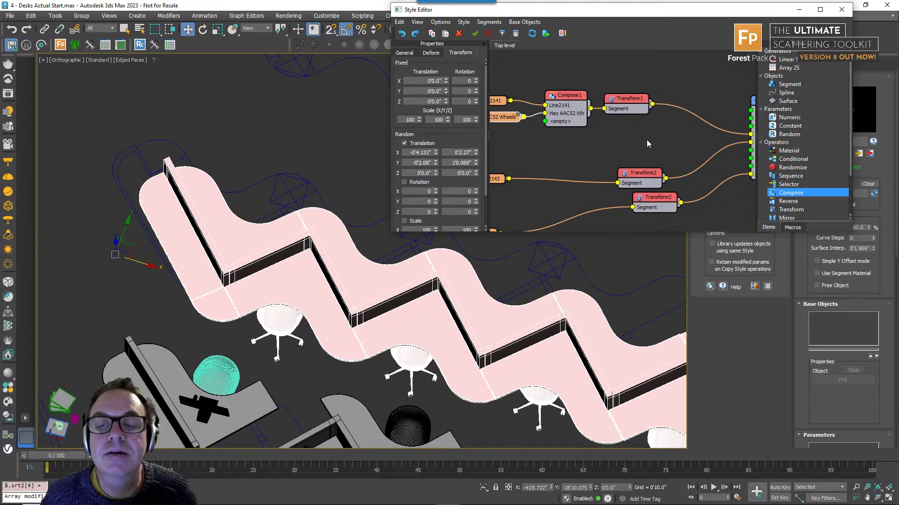
{"action": "left_click", "coordinate": [630, 99]}
{"action": "left_click", "coordinate": [636, 96]}
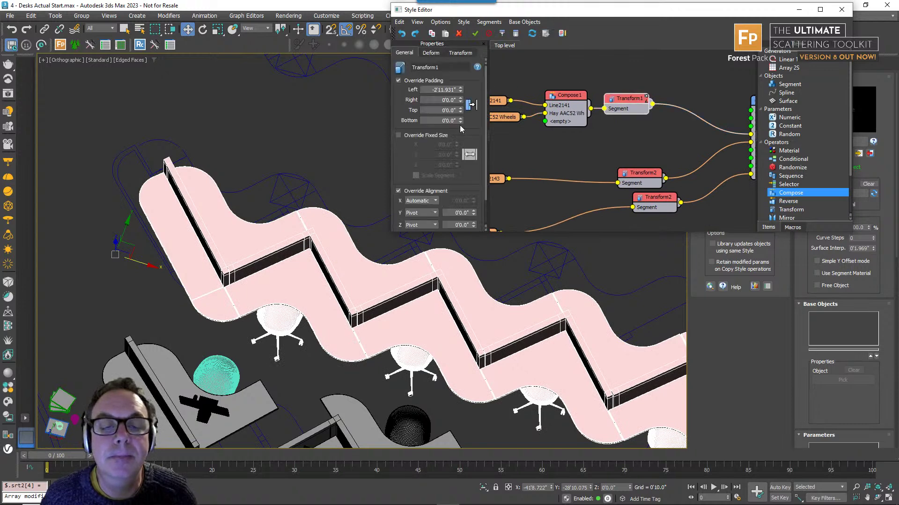
{"action": "left_click_drag", "start_coordinate": [655, 184], "coordinate": [658, 178]}
{"action": "left_click", "coordinate": [648, 201]}
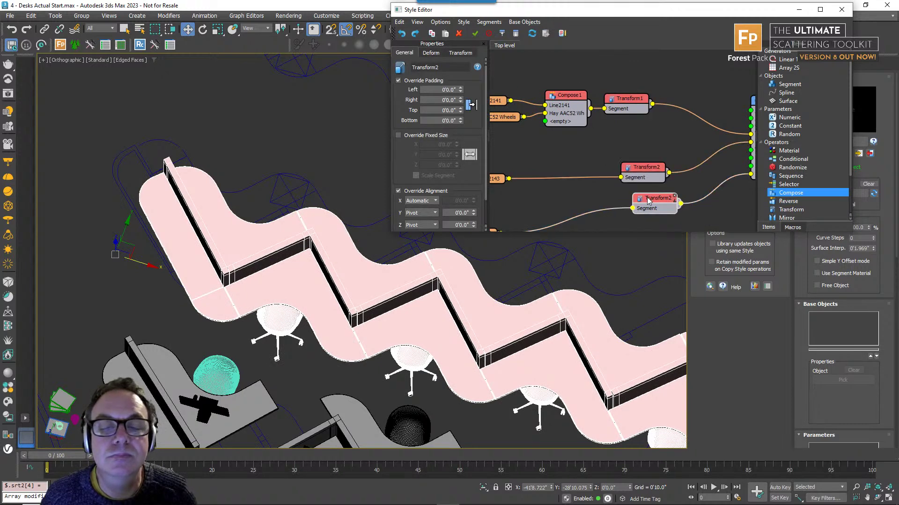
{"action": "middle_click_drag", "start_coordinate": [567, 147], "coordinate": [581, 145]}
- Duplicate the Hay AAC52 Wheels segment below the original and assign the black source chair, Object001, to the copy
{"action": "left_click", "coordinate": [523, 116]}
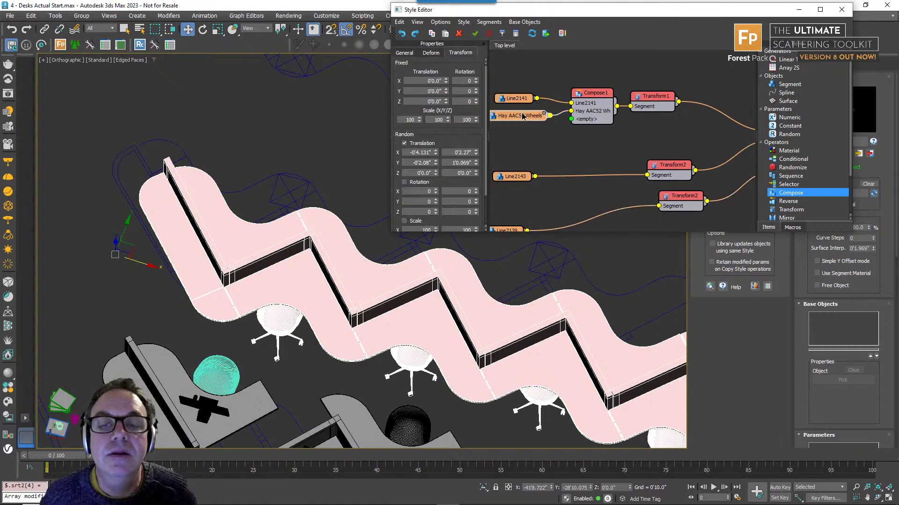
{"action": "middle_click_drag", "start_coordinate": [522, 131], "coordinate": [561, 110]}
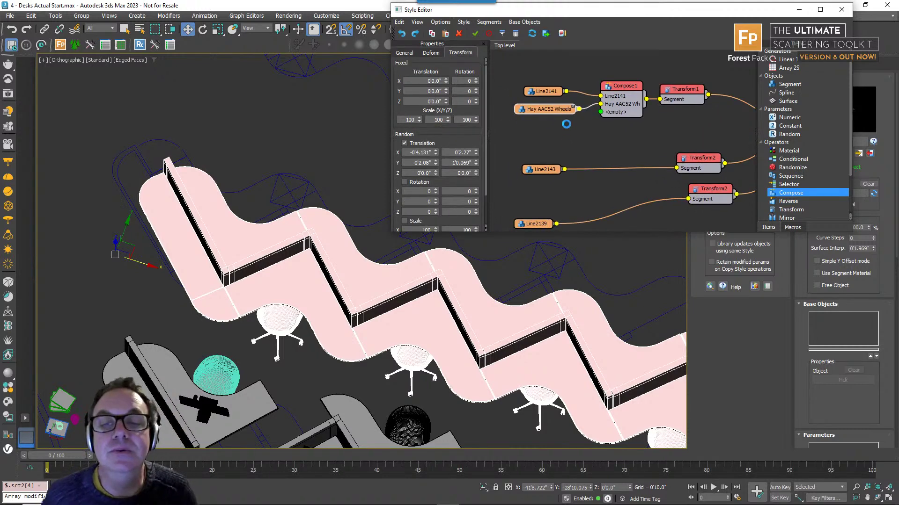
{"action": "key", "text": "ctrl+v"}
{"action": "left_click_drag", "start_coordinate": [582, 129], "coordinate": [541, 124]}
{"action": "left_click", "coordinate": [442, 85]}
{"action": "middle_click_drag", "start_coordinate": [335, 345], "coordinate": [239, 233]}
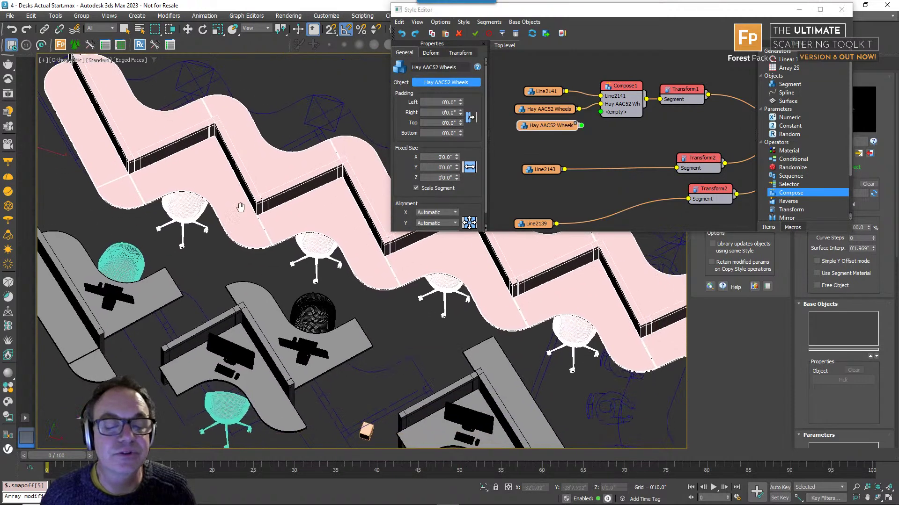
- Wire the Object001 chair segment into the empty input of Compose1 and inspect the far side of the desk row
{"action": "left_click", "coordinate": [561, 126]}
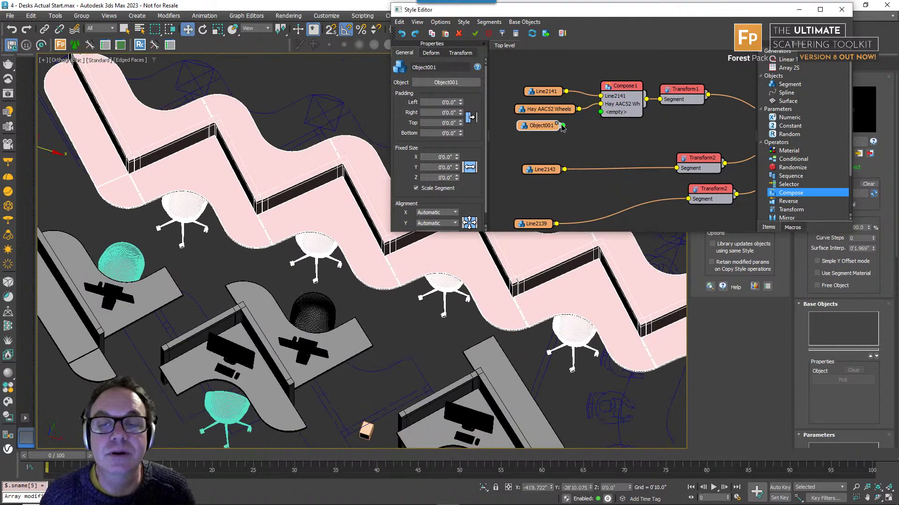
{"action": "left_click_drag", "start_coordinate": [604, 116], "coordinate": [601, 113]}
{"action": "middle_click_drag", "start_coordinate": [263, 204], "coordinate": [271, 217]}
{"action": "middle_click_drag", "start_coordinate": [339, 223], "coordinate": [328, 212], "text": "alt"}
- Duplicate the Object001 segment, assign the Computer 41-20_004-mesh001 object to the copy and wire it into Compose1
{"action": "left_click_drag", "start_coordinate": [548, 128], "coordinate": [544, 129]}
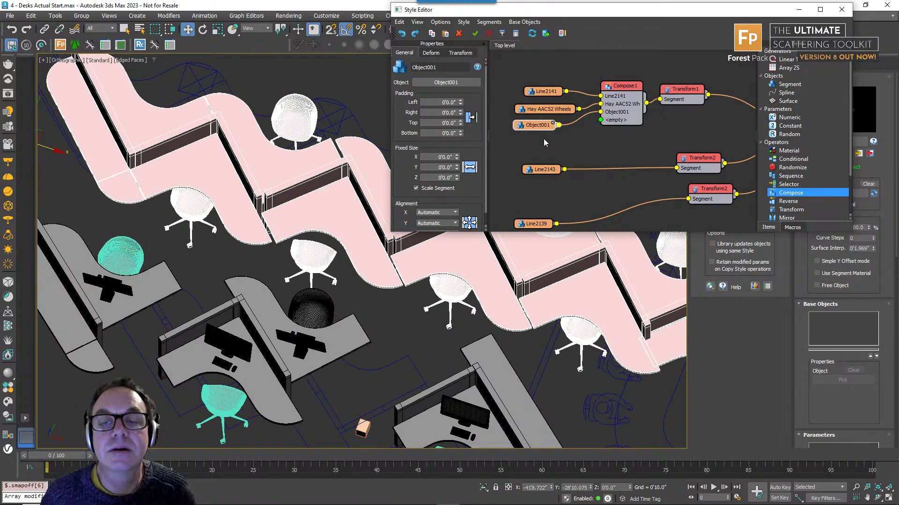
{"action": "left_click", "coordinate": [425, 82]}
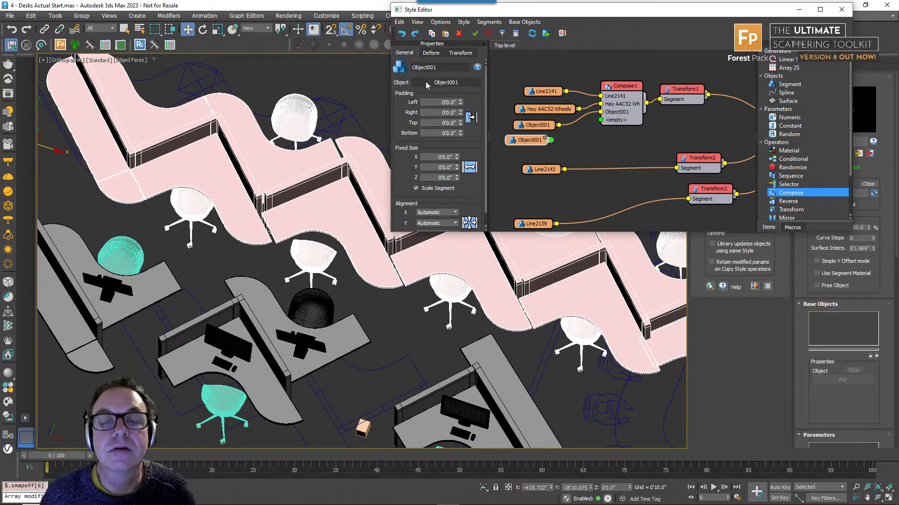
{"action": "left_click", "coordinate": [304, 336]}
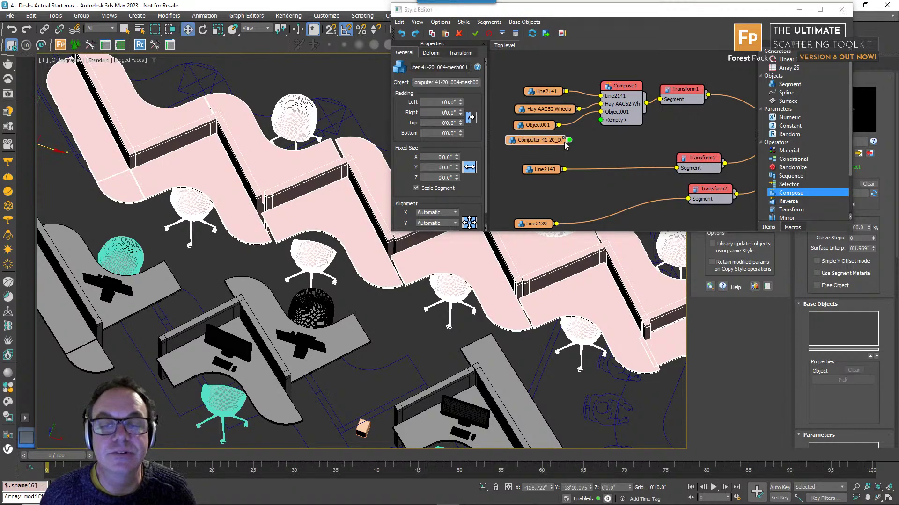
{"action": "left_click_drag", "start_coordinate": [568, 140], "coordinate": [601, 119]}
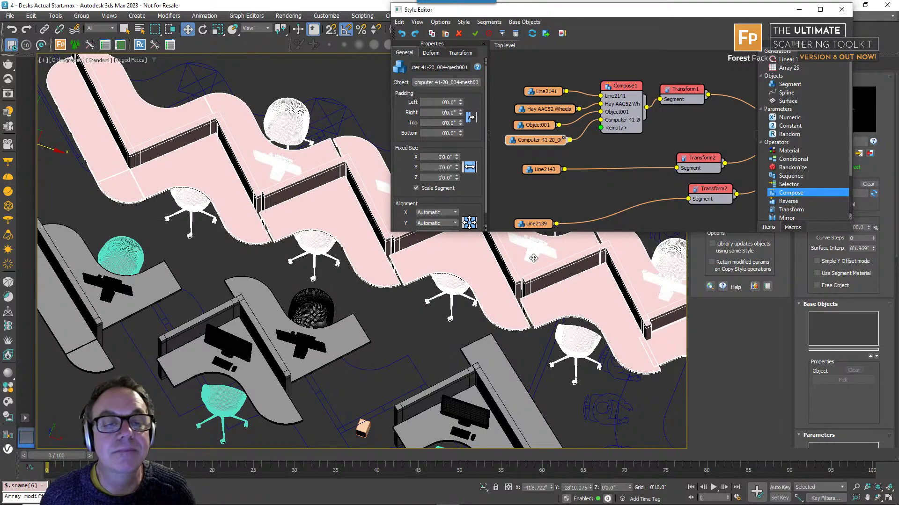
- Move the Compose1 operator slightly down and shift its four input segments up as a group, leaving room for another segment
{"action": "middle_click_drag", "start_coordinate": [340, 228], "coordinate": [375, 304], "text": "alt"}
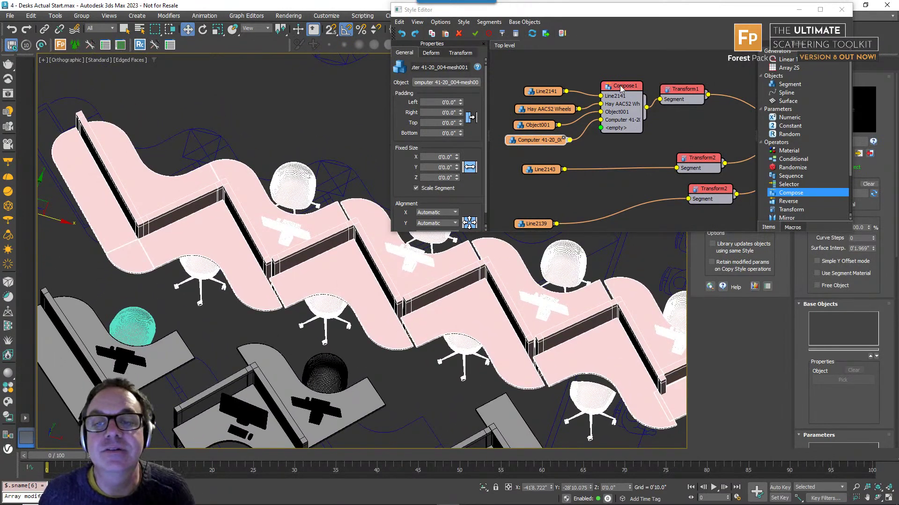
{"action": "left_click_drag", "start_coordinate": [622, 87], "coordinate": [619, 95]}
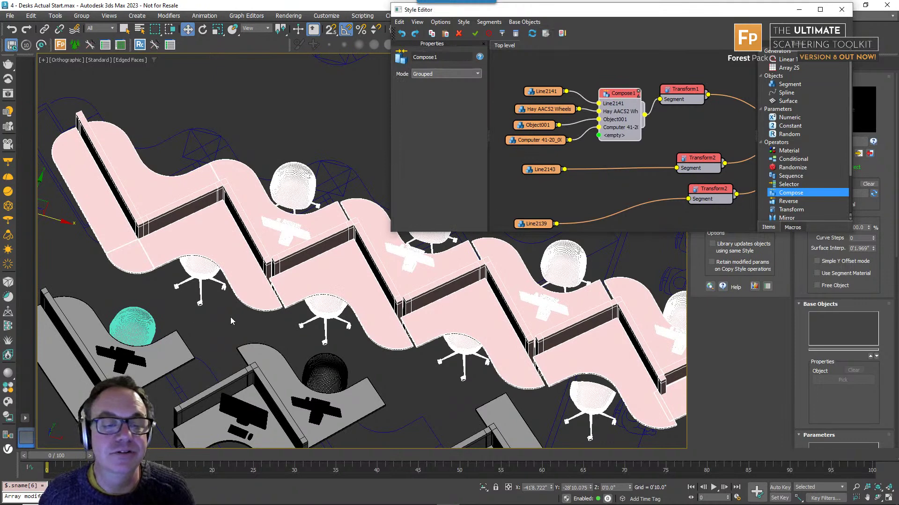
{"action": "middle_click_drag", "start_coordinate": [292, 321], "coordinate": [384, 260]}
{"action": "middle_click_drag", "start_coordinate": [308, 350], "coordinate": [358, 350]}
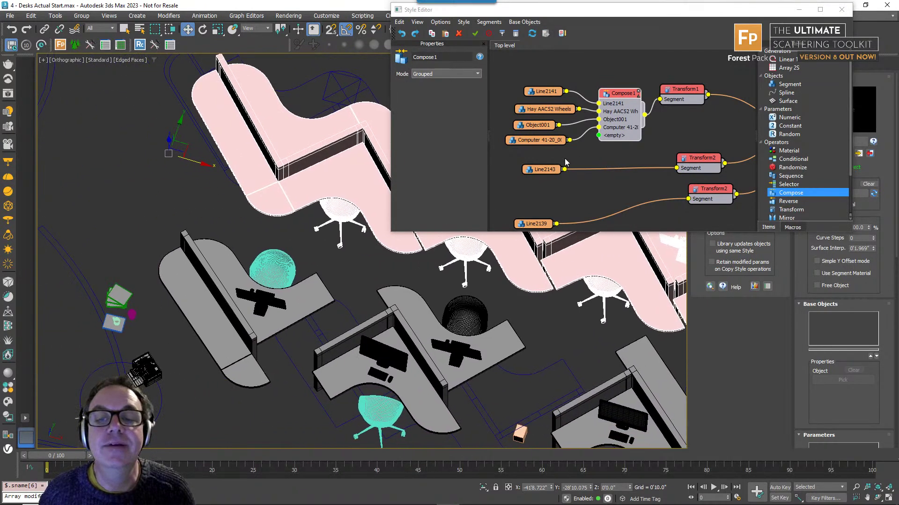
{"action": "left_click_drag", "start_coordinate": [565, 158], "coordinate": [542, 88]}
{"action": "left_click_drag", "start_coordinate": [542, 89], "coordinate": [524, 72]}
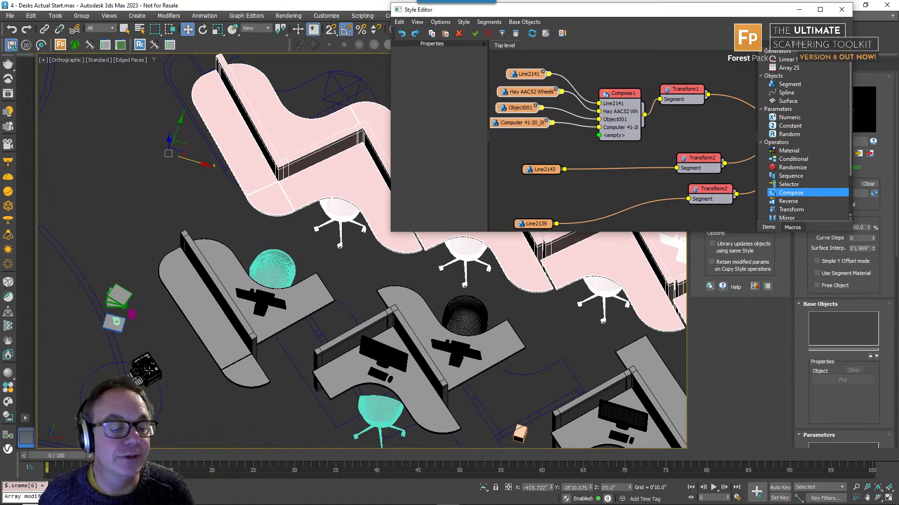
- Identify the pen-holder prop beside the source desks, add a new segment below the Computer segment and assign it the prop 2-000 object
{"action": "left_click", "coordinate": [161, 407]}
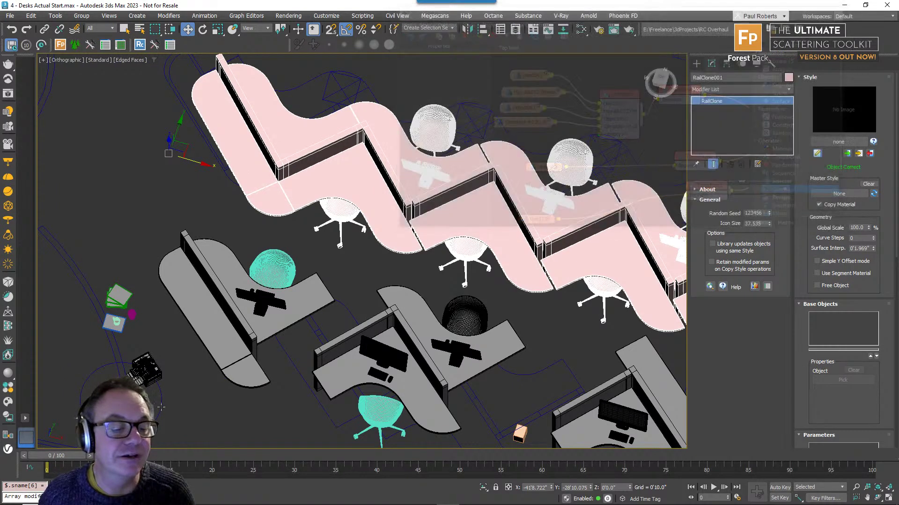
{"action": "left_click", "coordinate": [150, 385]}
{"action": "scroll", "coordinate": [151, 393], "scroll_direction": "up", "scroll_amount": 5}
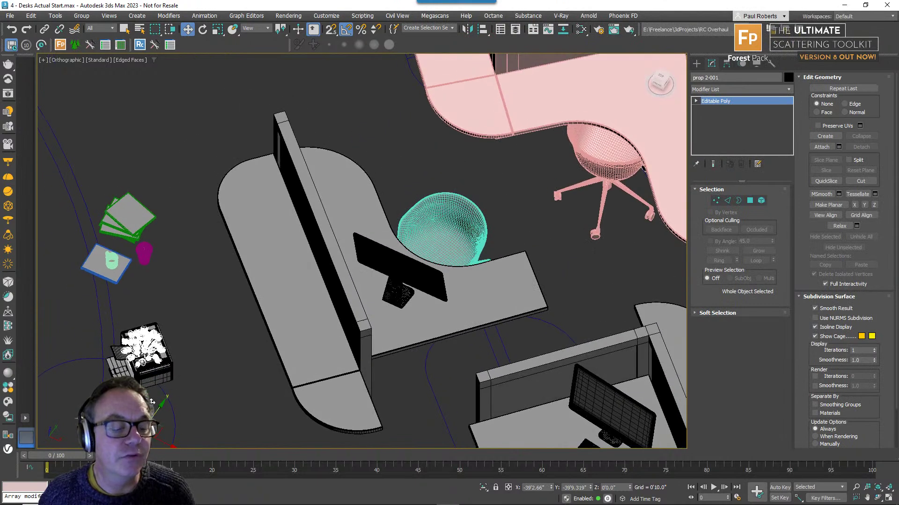
{"action": "left_click", "coordinate": [143, 384]}
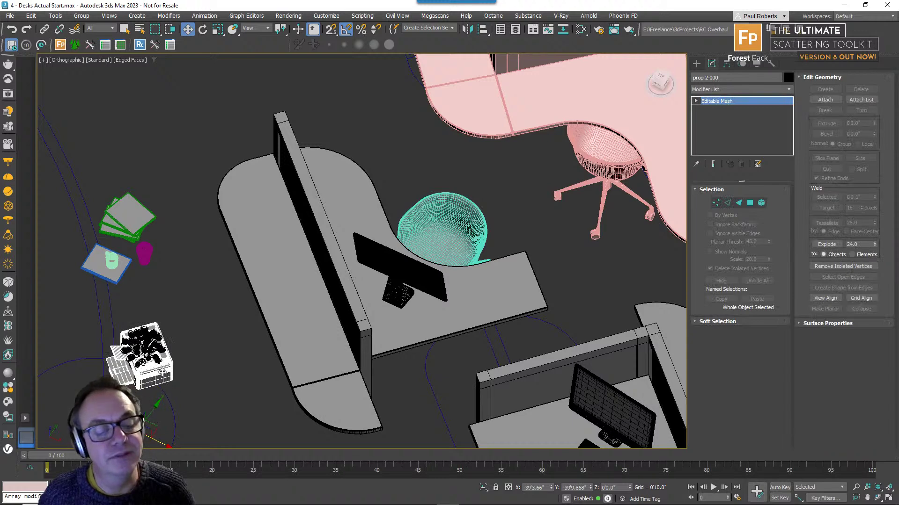
{"action": "scroll", "coordinate": [407, 342], "scroll_direction": "down", "scroll_amount": 5}
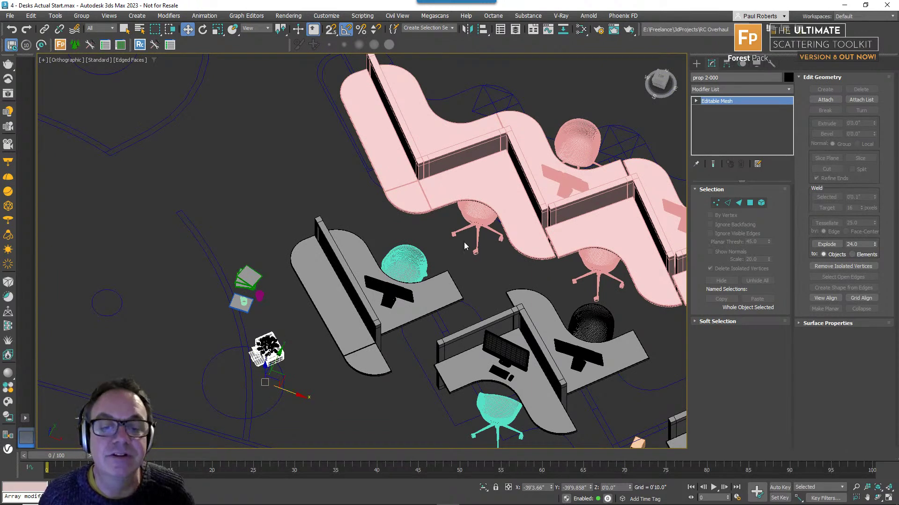
{"action": "left_click", "coordinate": [498, 206]}
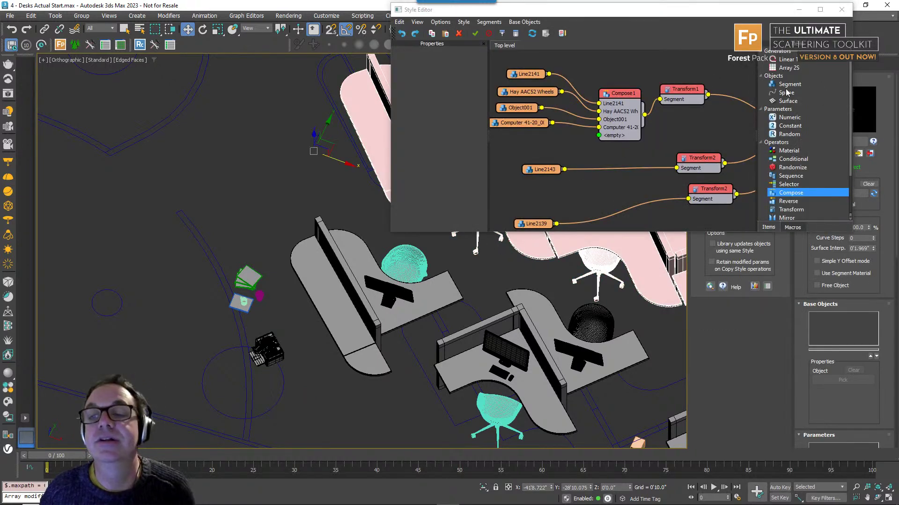
{"action": "left_click_drag", "start_coordinate": [788, 86], "coordinate": [521, 142]}
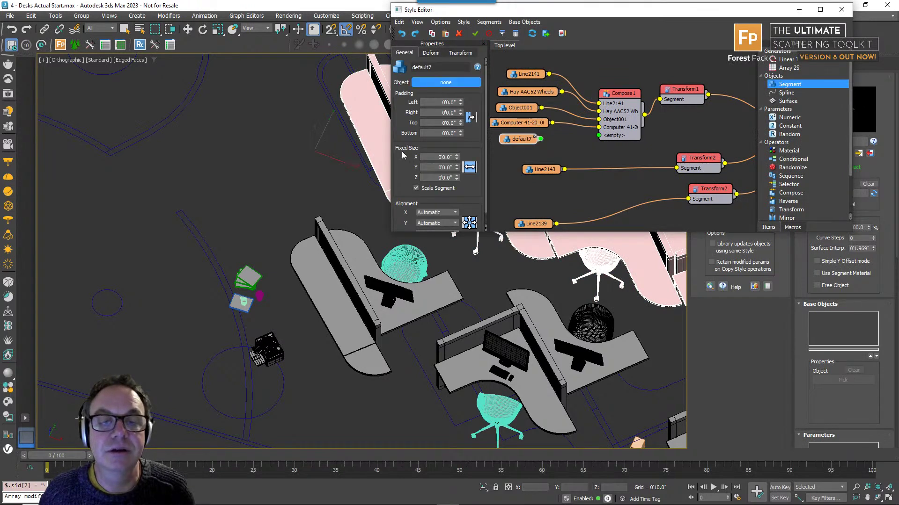
{"action": "left_click", "coordinate": [500, 315]}
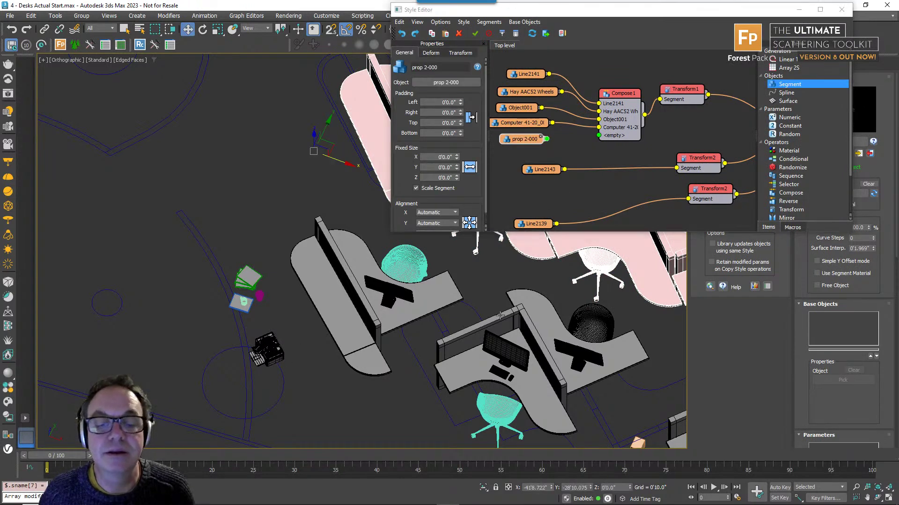
- Wire the prop 2-000 segment into the empty input of Compose1
{"action": "middle_click_drag", "start_coordinate": [499, 316], "coordinate": [394, 428]}
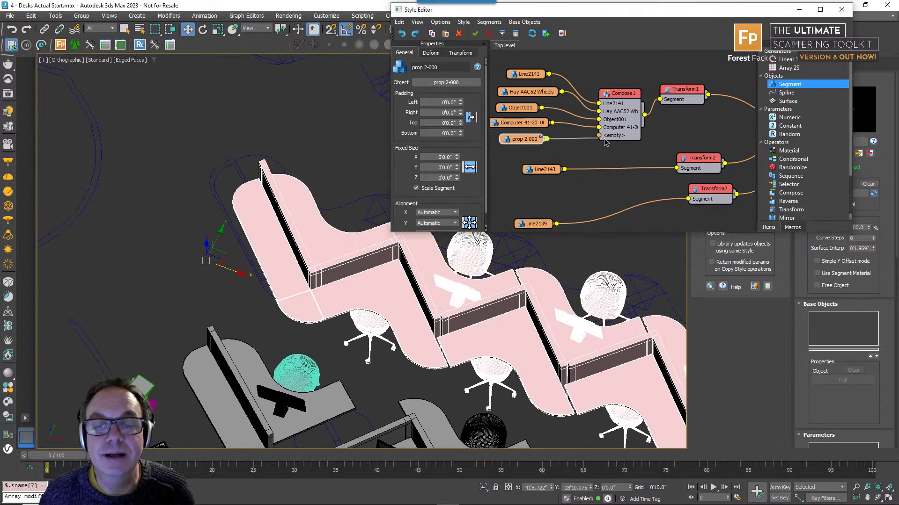
{"action": "left_click_drag", "start_coordinate": [604, 142], "coordinate": [603, 138]}
{"action": "middle_click_drag", "start_coordinate": [450, 321], "coordinate": [491, 279], "text": "alt"}
{"action": "scroll", "coordinate": [413, 290], "scroll_direction": "up", "scroll_amount": 4}
{"action": "middle_click_drag", "start_coordinate": [412, 291], "coordinate": [407, 297], "text": "alt"}
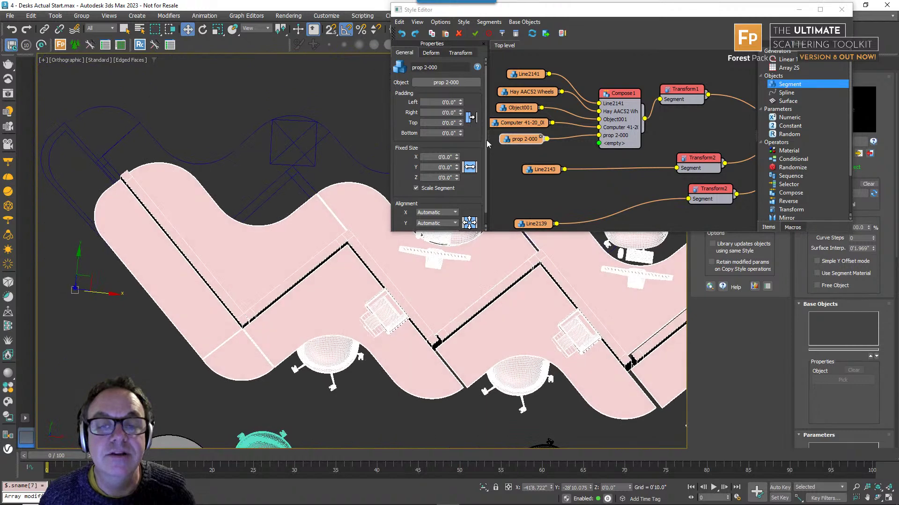
- Offset the prop 2-000 segment with a fixed translation of about -0'3.6" in X and -0'5.04" in Y
{"action": "left_click", "coordinate": [471, 53]}
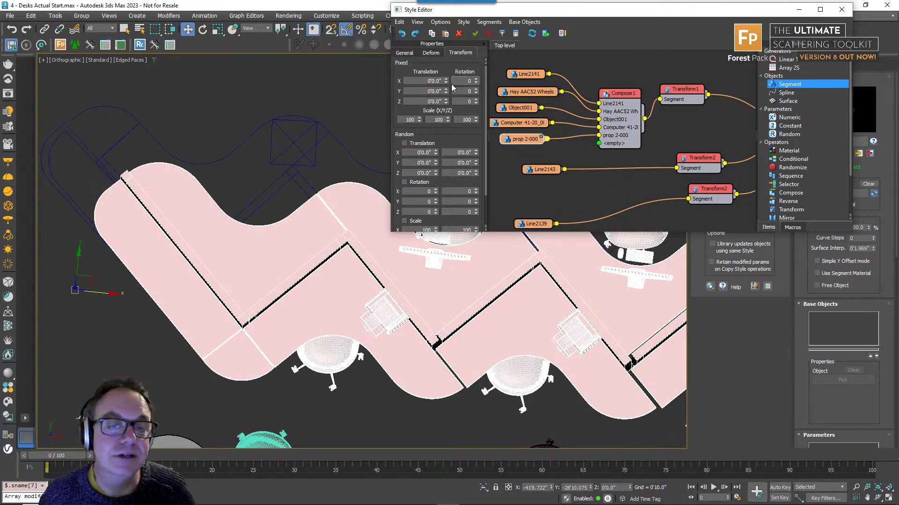
{"action": "left_click_drag", "start_coordinate": [446, 83], "coordinate": [454, 148]}
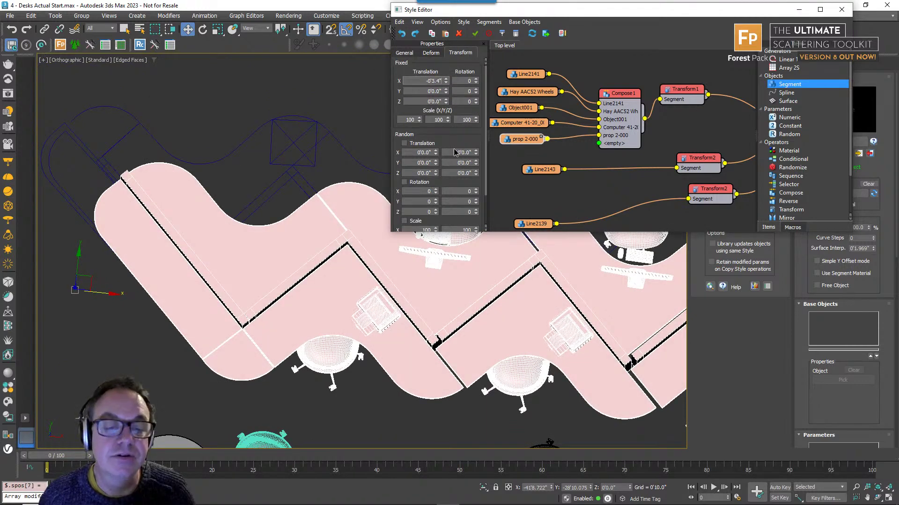
{"action": "left_click_drag", "start_coordinate": [446, 93], "coordinate": [448, 103]}
{"action": "left_click_drag", "start_coordinate": [452, 177], "coordinate": [450, 92]}
{"action": "left_click_drag", "start_coordinate": [452, 171], "coordinate": [451, 194]}
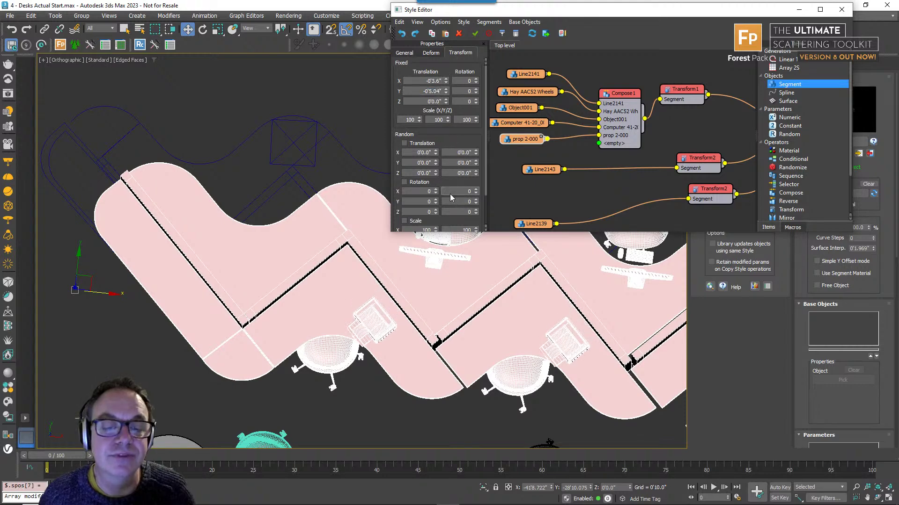
- Slide the prop 2-000 segment back and forth along X and settle its fixed X translation at 0'1.909"
{"action": "left_click_drag", "start_coordinate": [447, 82], "coordinate": [448, 112]}
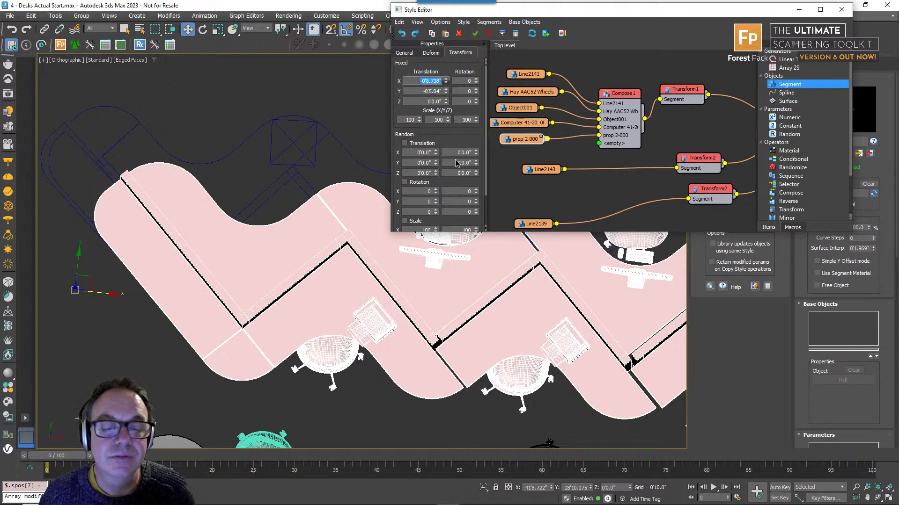
{"action": "left_click_drag", "start_coordinate": [459, 174], "coordinate": [460, 192]}
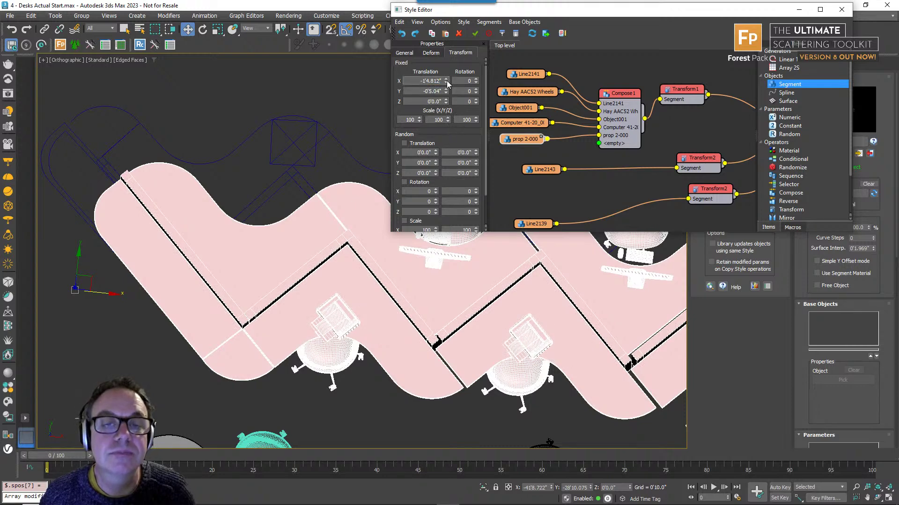
{"action": "left_click_drag", "start_coordinate": [445, 21], "coordinate": [435, 482]}
{"action": "left_click_drag", "start_coordinate": [422, 430], "coordinate": [427, 415]}
{"action": "left_click_drag", "start_coordinate": [437, 5], "coordinate": [442, 30]}
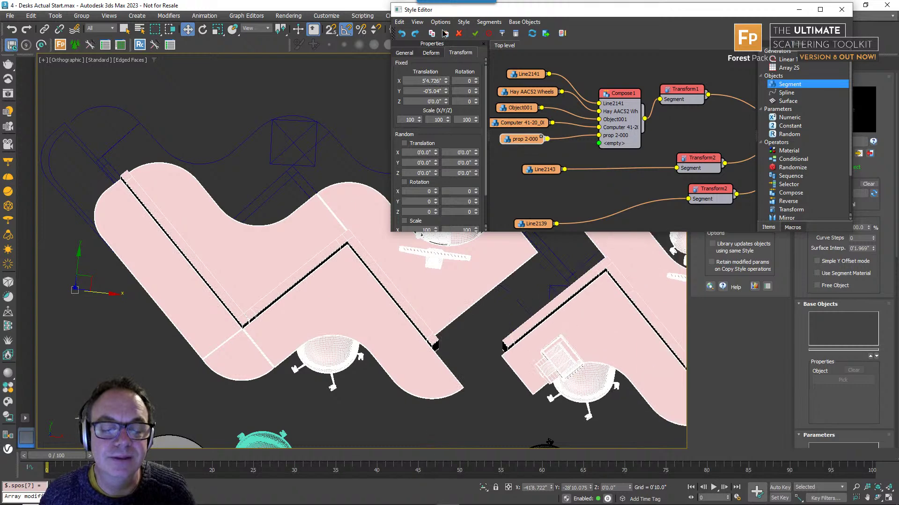
{"action": "left_click_drag", "start_coordinate": [457, 119], "coordinate": [449, 50]}
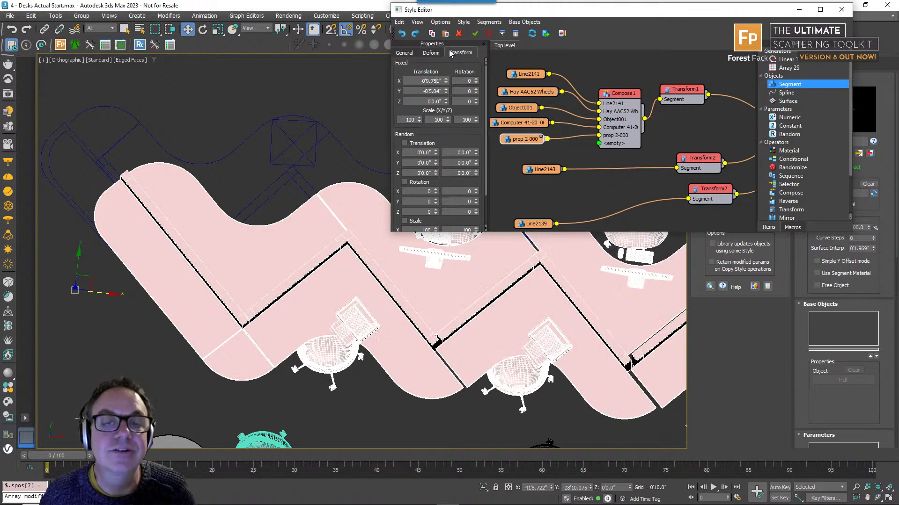
{"action": "left_click_drag", "start_coordinate": [448, 82], "coordinate": [448, 64]}
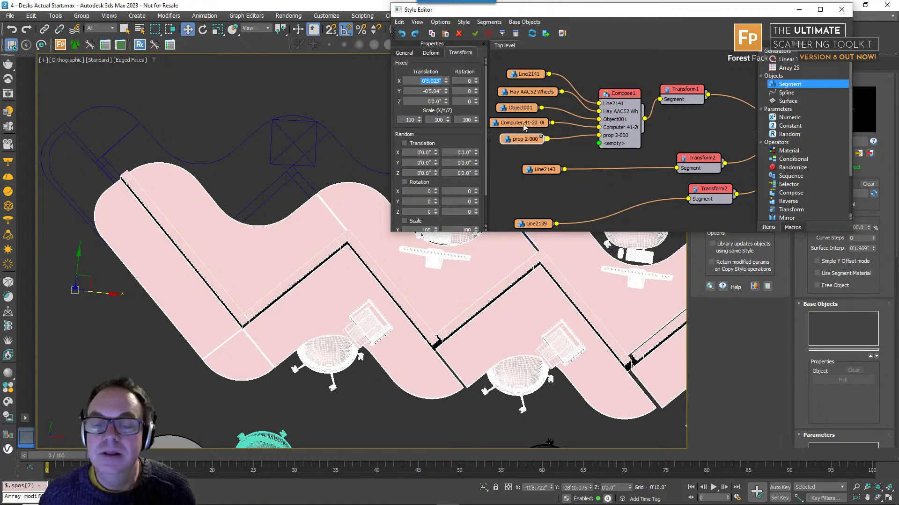
{"action": "left_click_drag", "start_coordinate": [447, 82], "coordinate": [443, 41]}
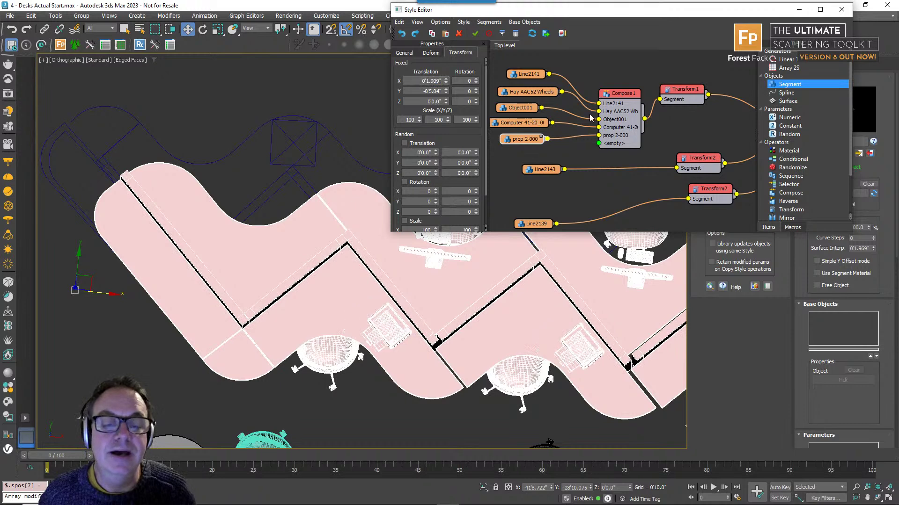
- Nudge the prop 2-000 node slightly and enable its random rotation with a Z range of -20 to 20
{"action": "left_click_drag", "start_coordinate": [524, 139], "coordinate": [517, 144]}
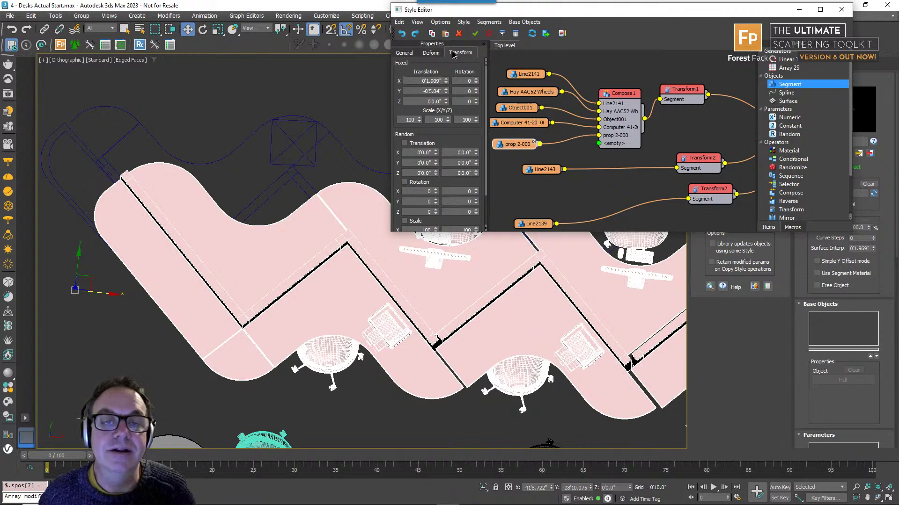
{"action": "left_click", "coordinate": [404, 182]}
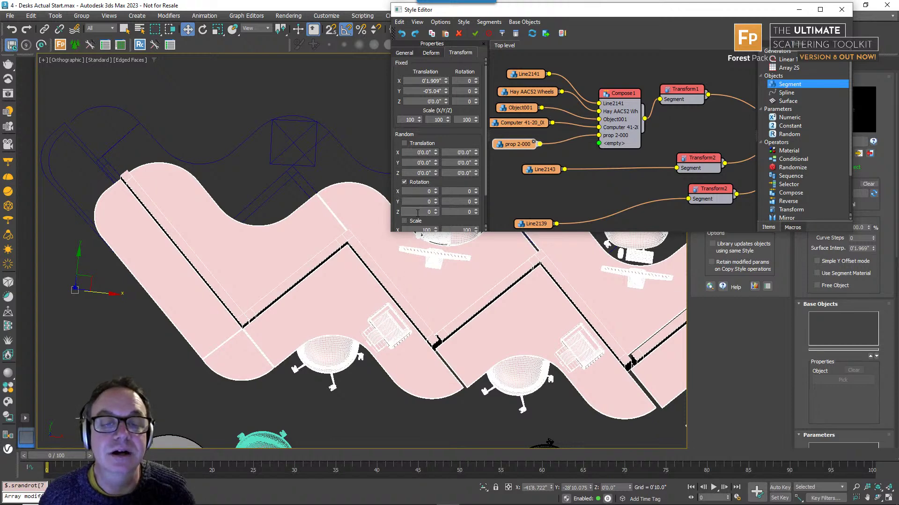
{"action": "left_click_drag", "start_coordinate": [408, 212], "coordinate": [506, 212]}
{"action": "type", "text": "-"}
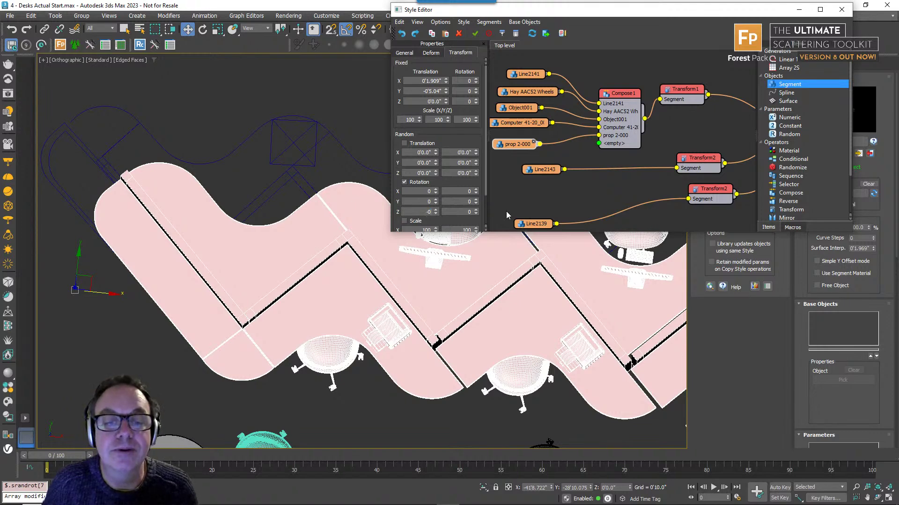
{"action": "key", "text": "Tab"}
{"action": "type", "text": "20"}
{"action": "key", "text": "shift+Tab"}
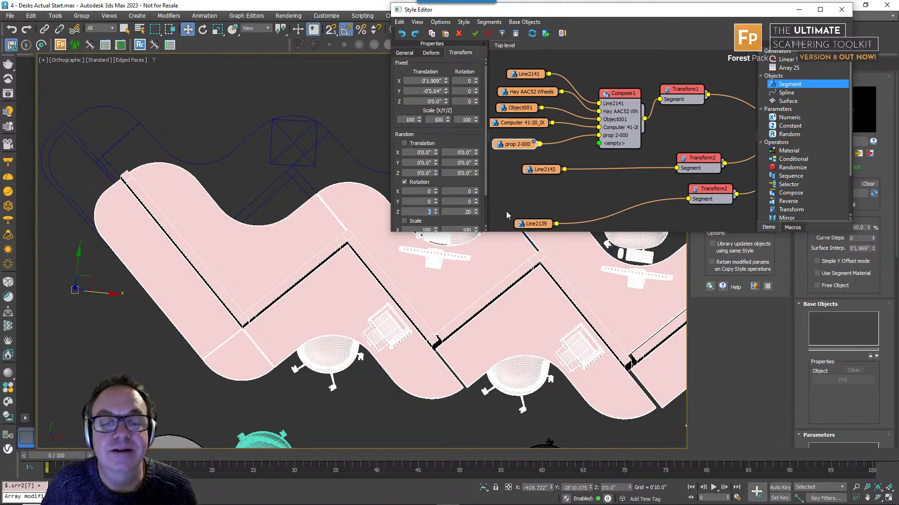
{"action": "type", "text": "-20"}
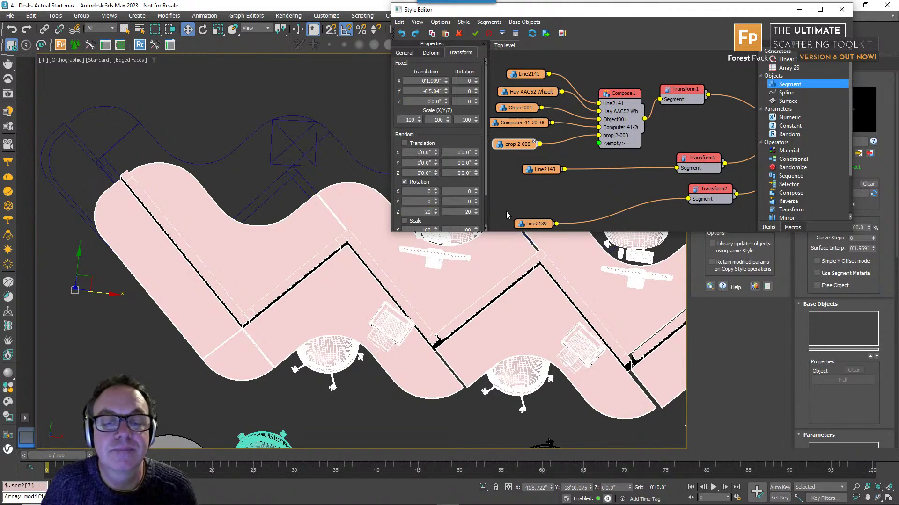
{"action": "key", "text": "Return"}
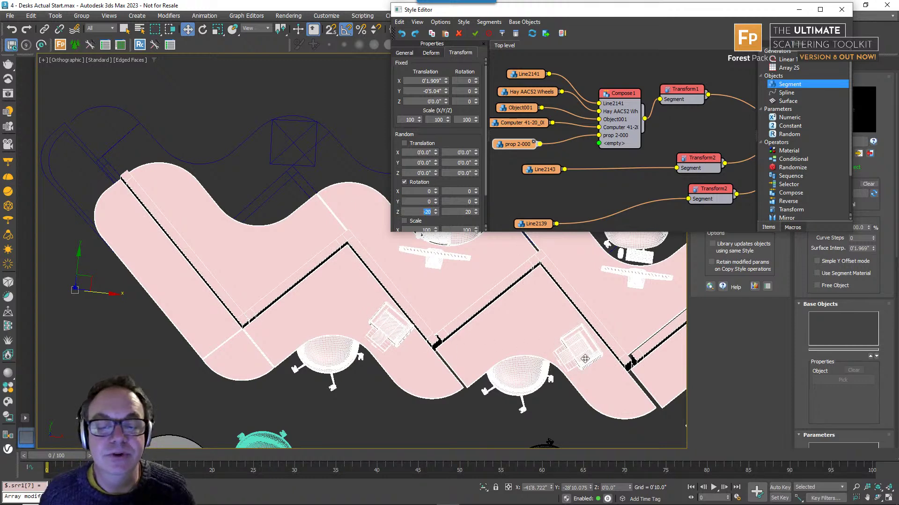
- Close the Style Editor and inspect the props, chairs and computers along the desk row
{"action": "mouse_move", "coordinate": [593, 359]}
{"action": "middle_mouse_down"}
{"action": "mouse_move", "coordinate": [384, 350]}
{"action": "mouse_move", "coordinate": [593, 352]}
{"action": "middle_mouse_up"}
{"action": "middle_click_drag", "start_coordinate": [551, 377], "coordinate": [488, 344]}
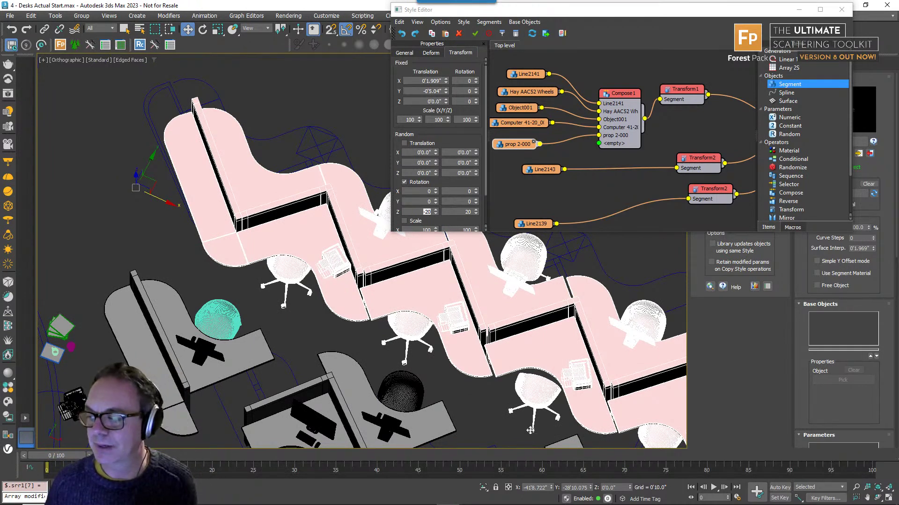
{"action": "left_click", "coordinate": [841, 9]}
{"action": "middle_click_drag", "start_coordinate": [555, 293], "coordinate": [526, 271]}
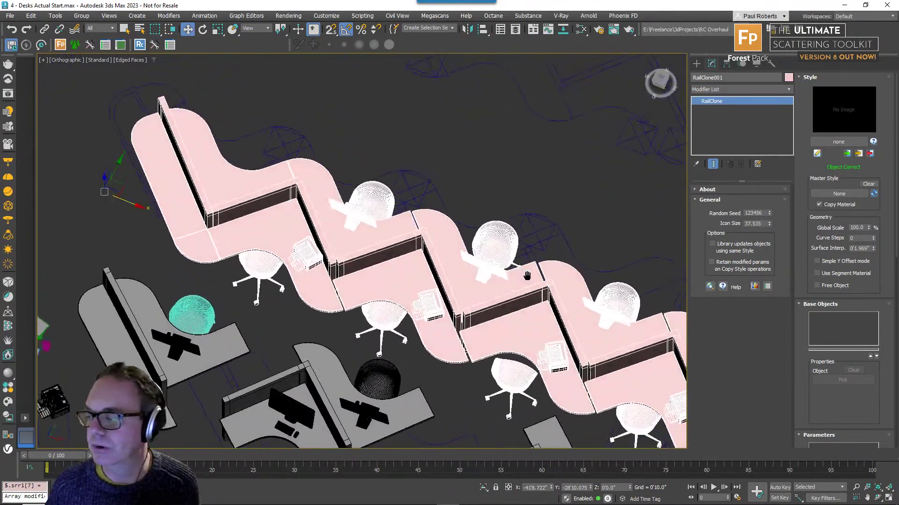
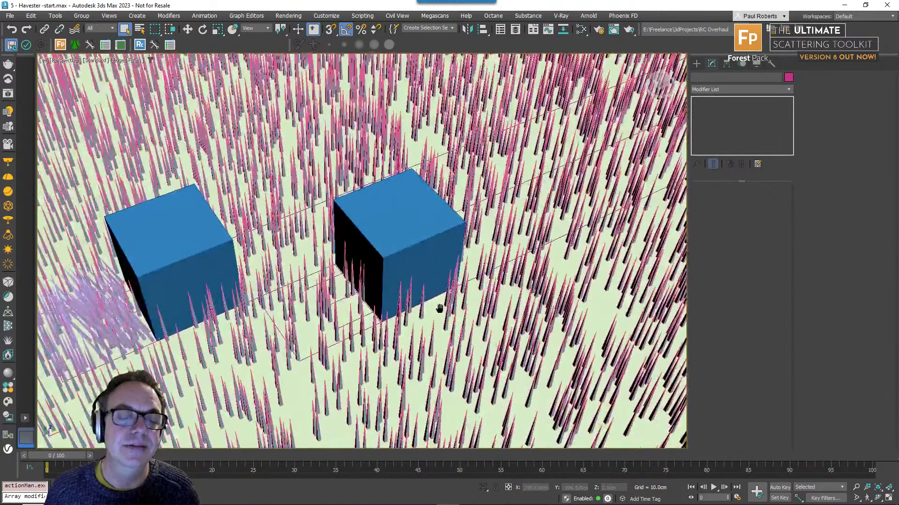
- Select the scattered cone objects through their named selection set and hide them
{"action": "left_click", "coordinate": [356, 295]}
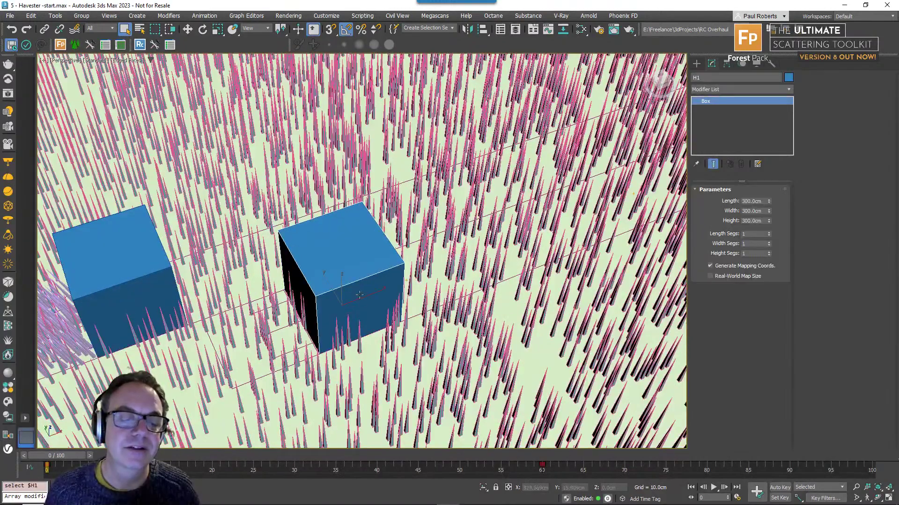
{"action": "left_click", "coordinate": [452, 28]}
{"action": "left_click", "coordinate": [442, 36]}
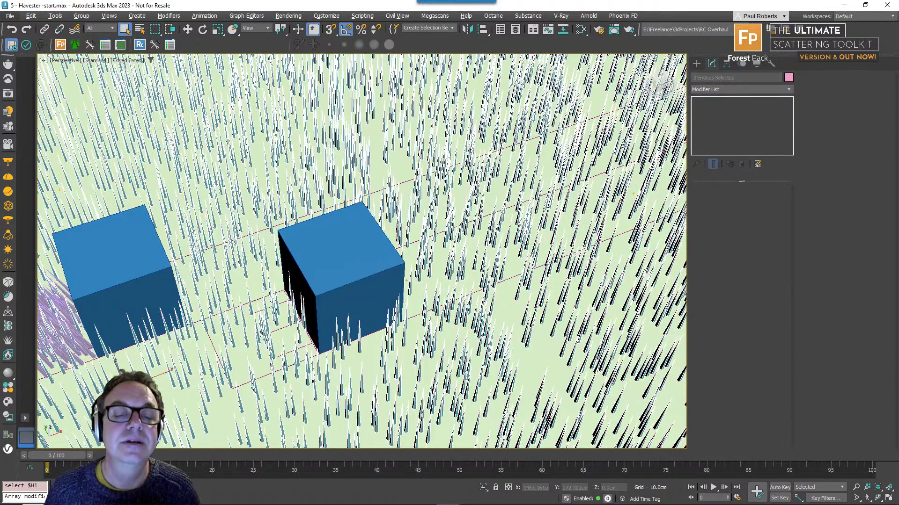
{"action": "right_click", "coordinate": [521, 202]}
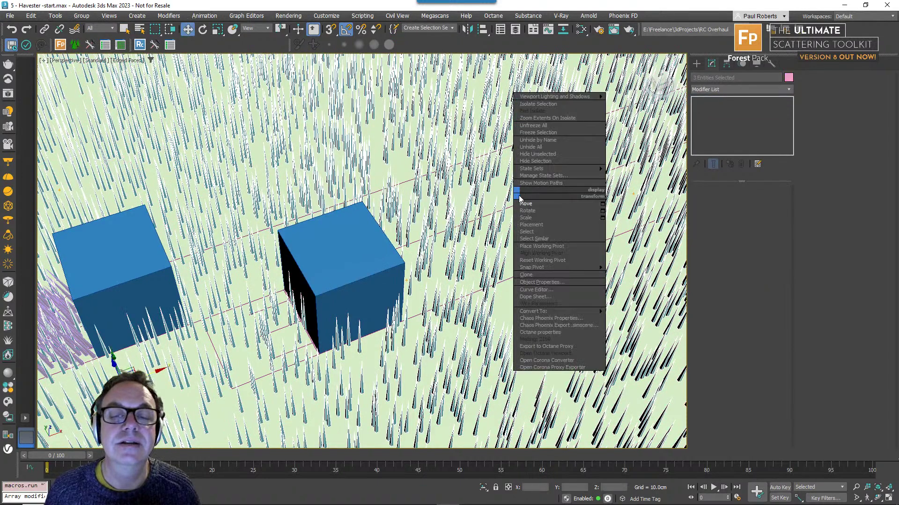
{"action": "left_click", "coordinate": [538, 164]}
- Select the H1 box and frame it in the viewport
{"action": "middle_click_drag", "start_coordinate": [498, 268], "coordinate": [517, 282], "text": "alt"}
{"action": "middle_click_drag", "start_coordinate": [438, 143], "coordinate": [396, 164], "text": "alt"}
{"action": "left_click", "coordinate": [411, 176]}
{"action": "key", "text": "z"}
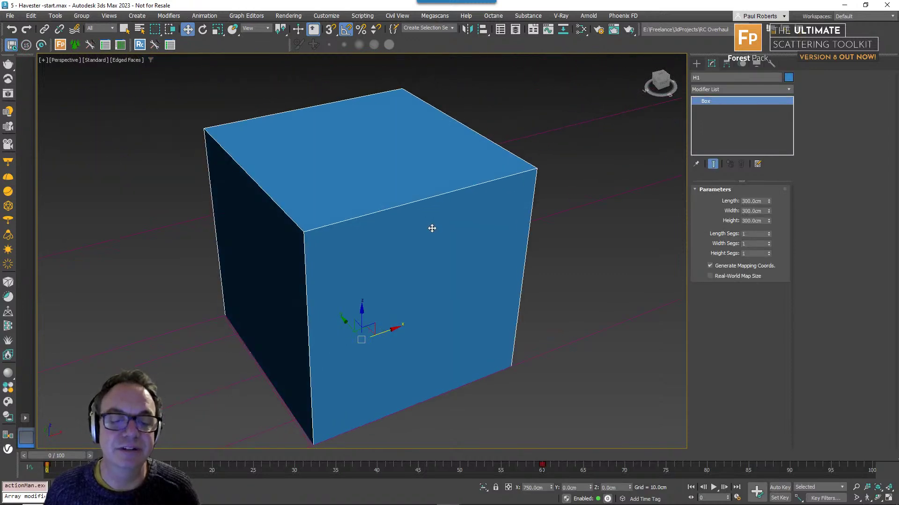
- Select the CutArea01 rectangle that starts at the H1 box and inspect its full length
{"action": "scroll", "coordinate": [431, 230], "scroll_direction": "down", "scroll_amount": 3}
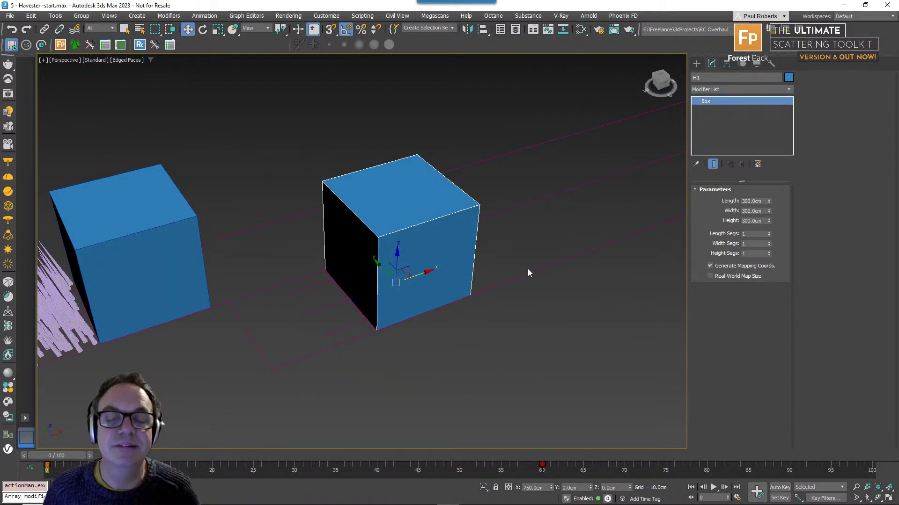
{"action": "left_click", "coordinate": [548, 303]}
{"action": "scroll", "coordinate": [561, 297], "scroll_direction": "down", "scroll_amount": 3}
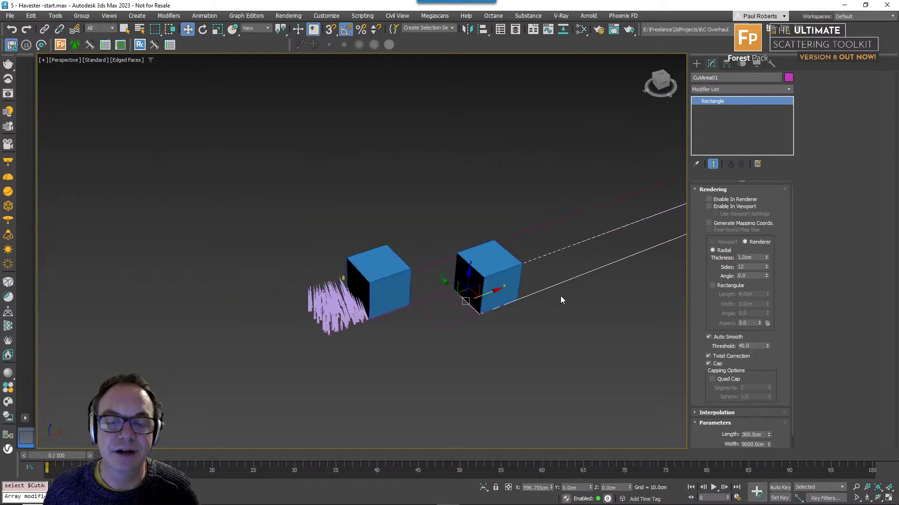
{"action": "key", "text": "z"}
{"action": "middle_click_drag", "start_coordinate": [418, 323], "coordinate": [569, 283]}
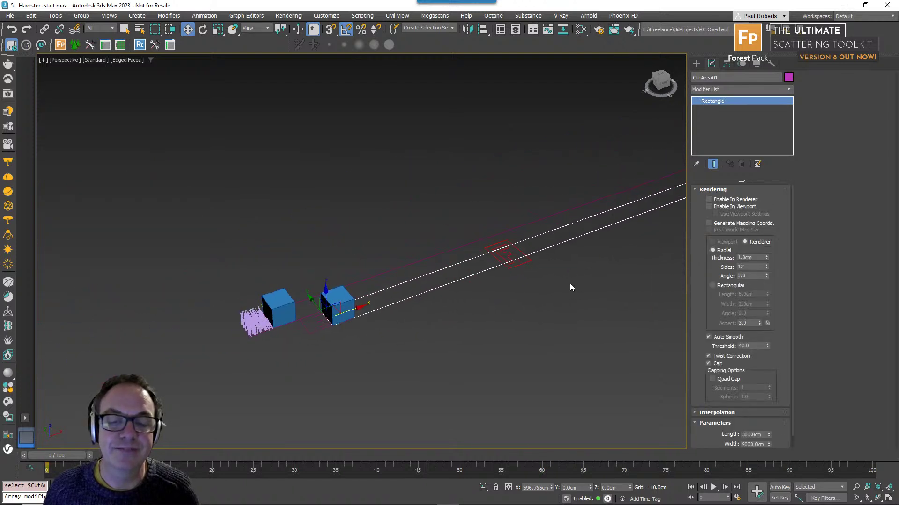
{"action": "scroll", "coordinate": [335, 320], "scroll_direction": "up", "scroll_amount": 5}
{"action": "middle_click_drag", "start_coordinate": [323, 320], "coordinate": [367, 305]}
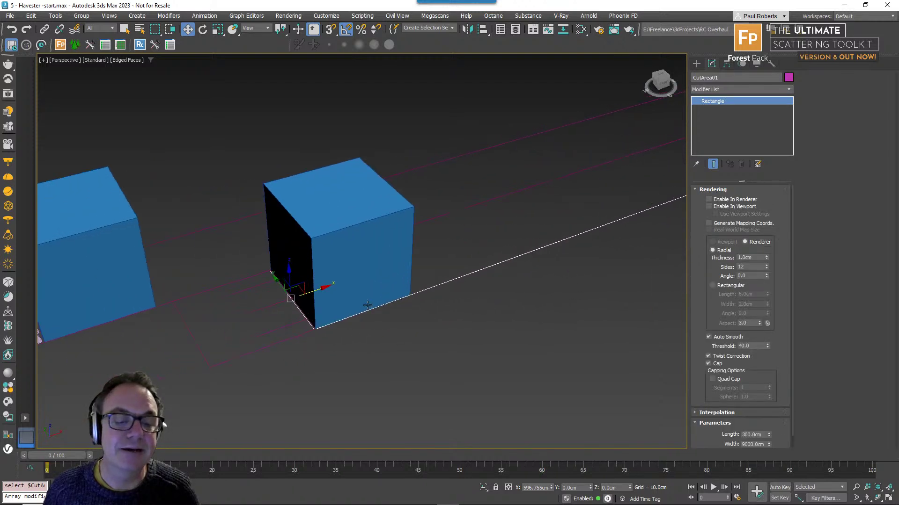
- Inspect the LeanArea01 rectangle and LeanSpline01 lines at the H1 box, then clear the selection and scrub the animation
{"action": "left_click", "coordinate": [294, 337]}
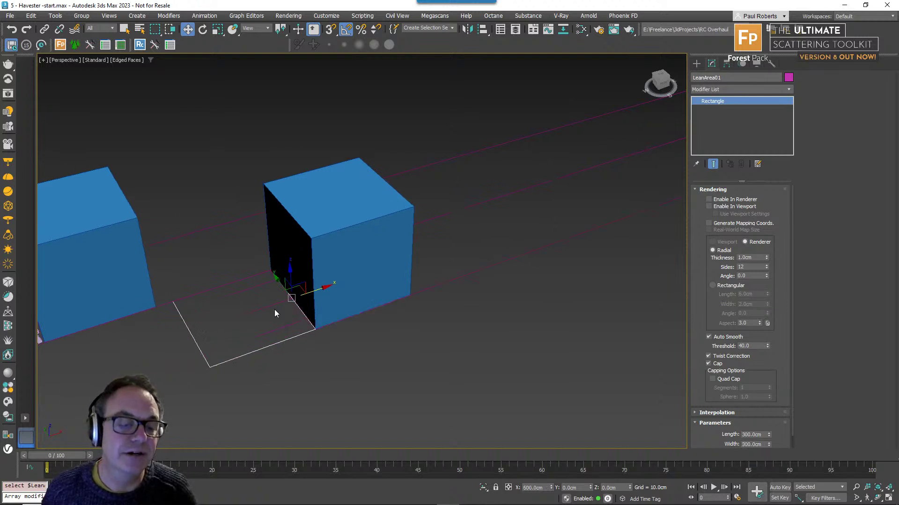
{"action": "left_click", "coordinate": [268, 333]}
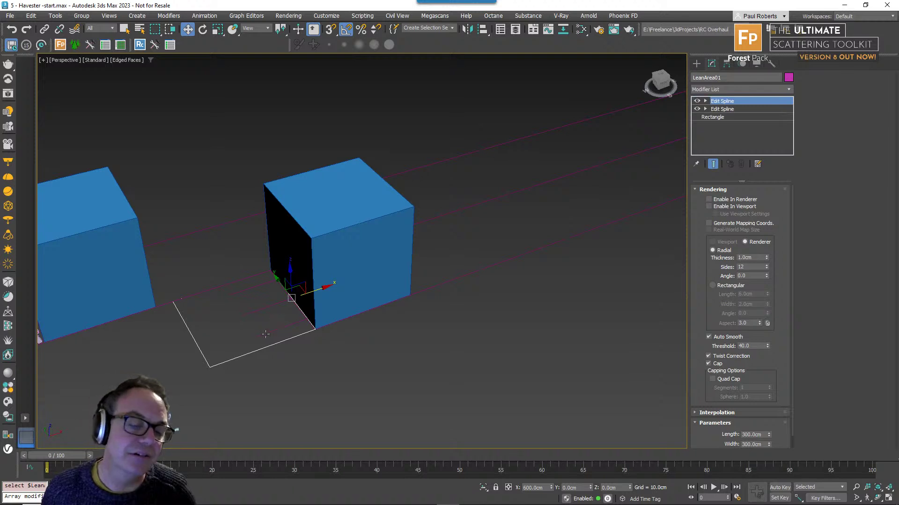
{"action": "left_click", "coordinate": [267, 332]}
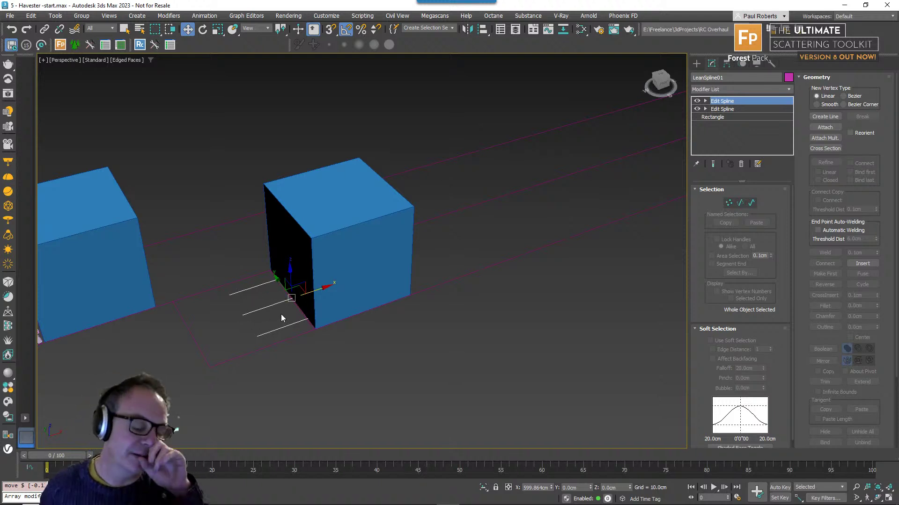
{"action": "left_click", "coordinate": [362, 357]}
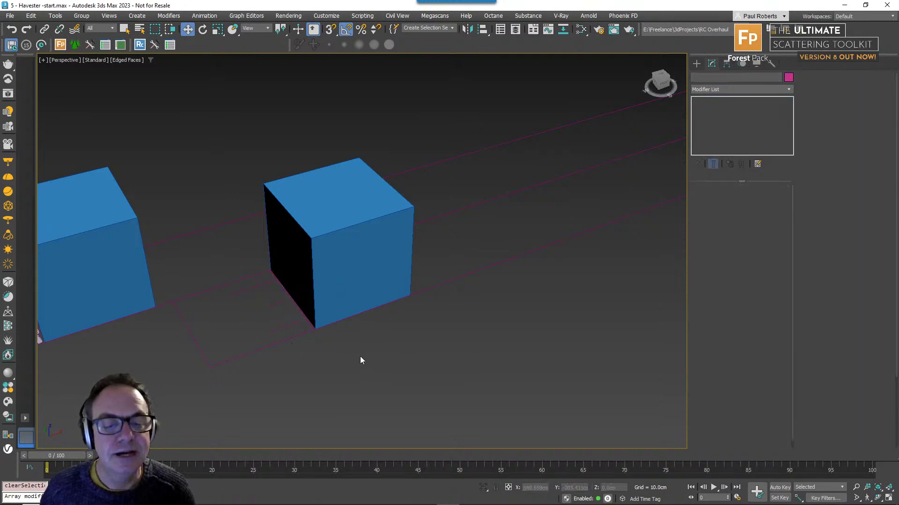
{"action": "mouse_move", "coordinate": [69, 456]}
{"action": "left_mouse_down"}
{"action": "mouse_move", "coordinate": [388, 457]}
{"action": "mouse_move", "coordinate": [64, 457]}
{"action": "left_mouse_up"}
{"action": "key", "text": "w"}
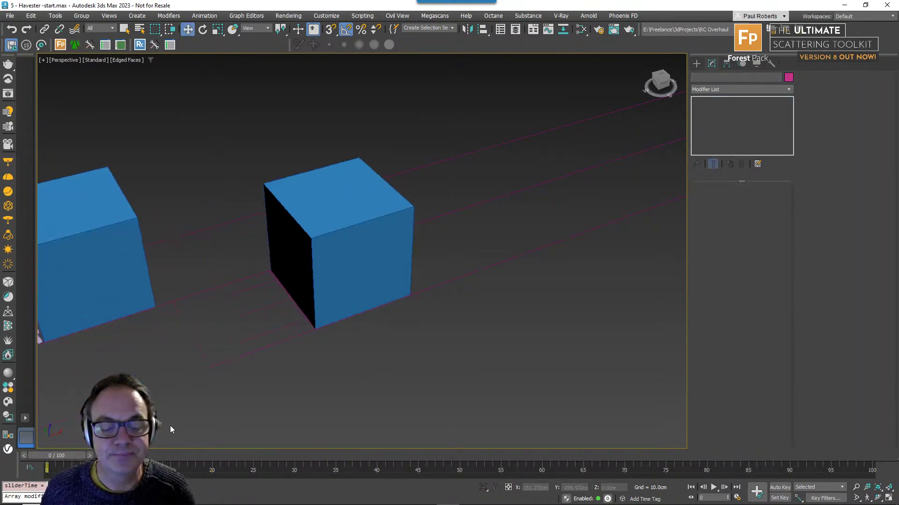
- Unhide all hidden objects so the ground surface and scattered cones are displayed around the boxes
{"action": "scroll", "coordinate": [305, 361], "scroll_direction": "down", "scroll_amount": 4}
{"action": "middle_click_drag", "start_coordinate": [313, 348], "coordinate": [333, 337], "text": "alt"}
{"action": "scroll", "coordinate": [333, 337], "scroll_direction": "up", "scroll_amount": 2}
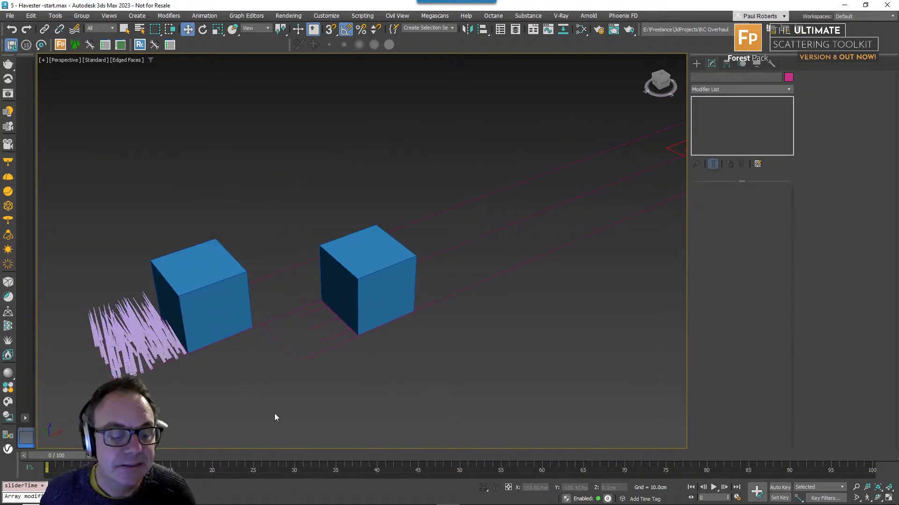
{"action": "right_click", "coordinate": [380, 336]}
{"action": "left_click", "coordinate": [402, 297]}
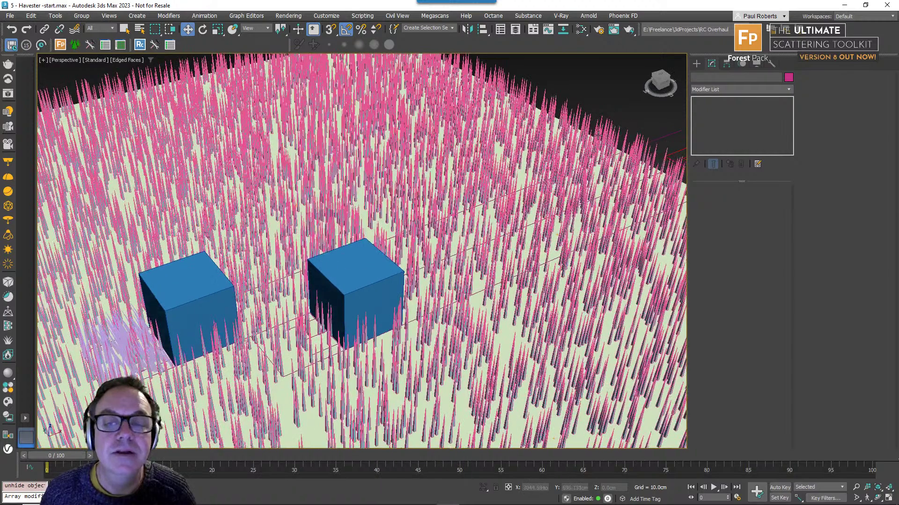
- Select the Forest001 scatter, open its Areas settings and toggle the Surface Area off and back on
{"action": "left_click", "coordinate": [598, 135]}
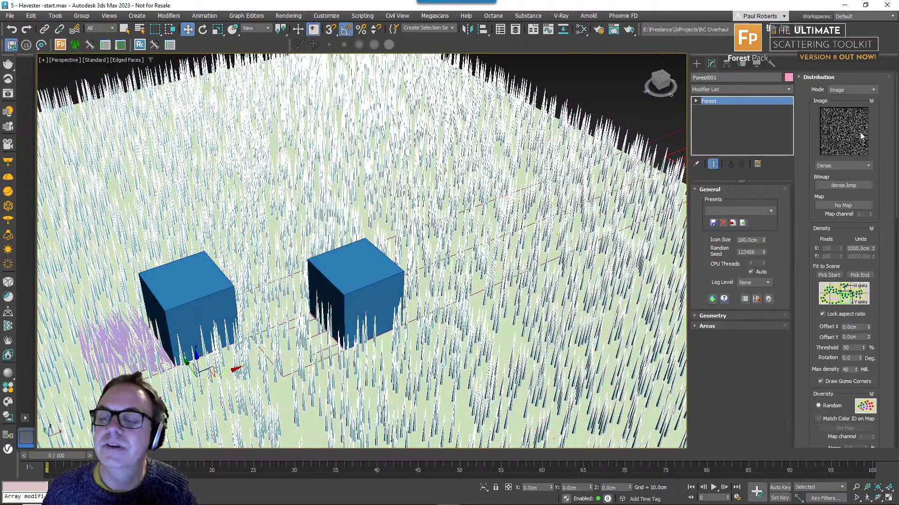
{"action": "left_click", "coordinate": [726, 326]}
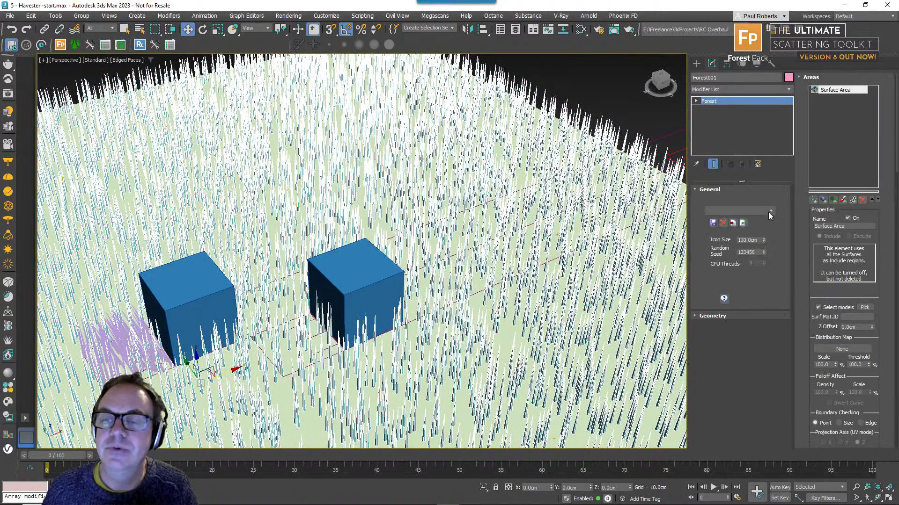
{"action": "left_click", "coordinate": [852, 219]}
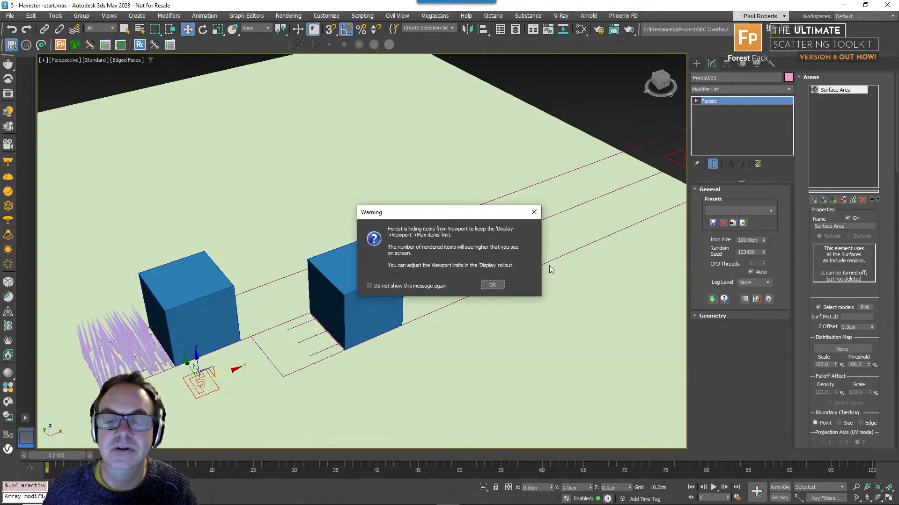
{"action": "left_click", "coordinate": [492, 285]}
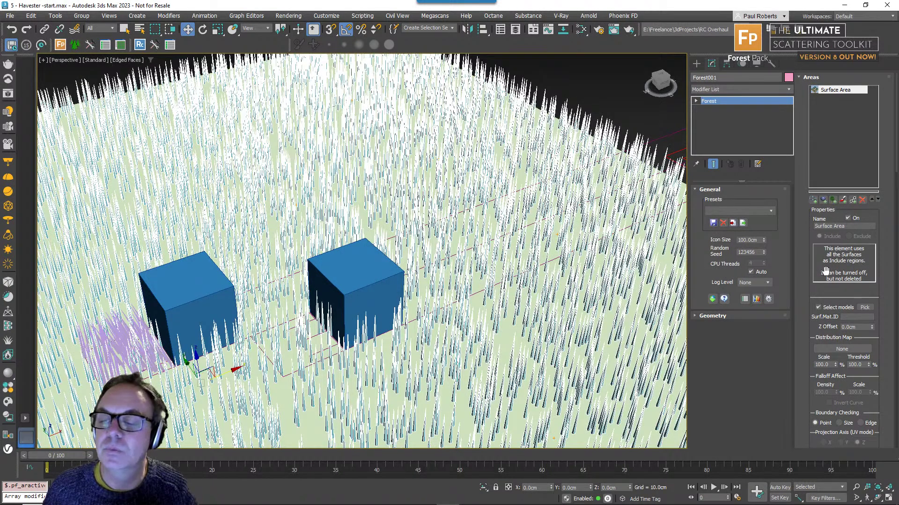
- Toggle model selection off and on for the Surface Area and review its model list, keeping only model A picked
{"action": "scroll", "coordinate": [828, 294], "scroll_direction": "down", "scroll_amount": 2}
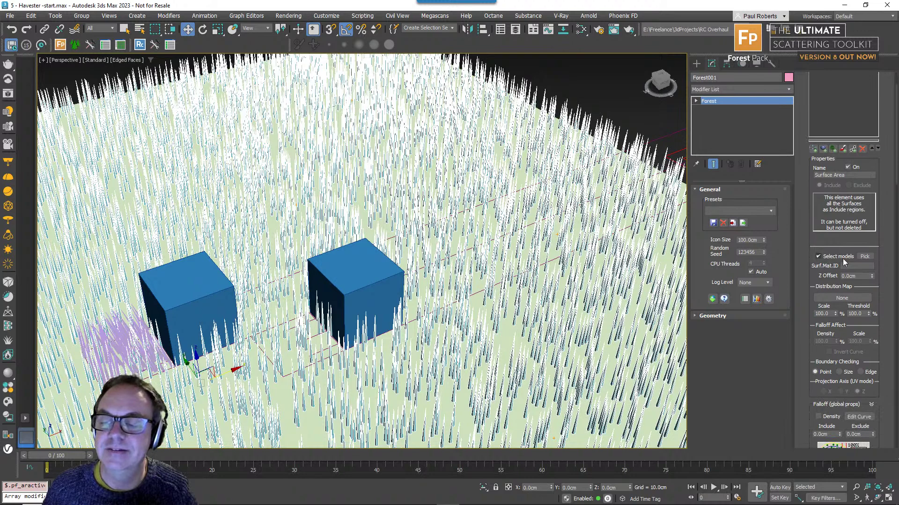
{"action": "left_click", "coordinate": [833, 258]}
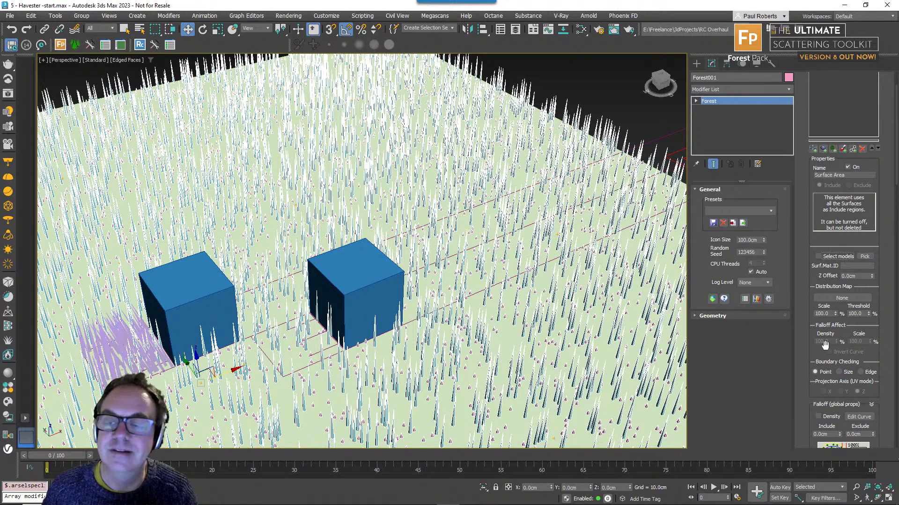
{"action": "left_click", "coordinate": [861, 257]}
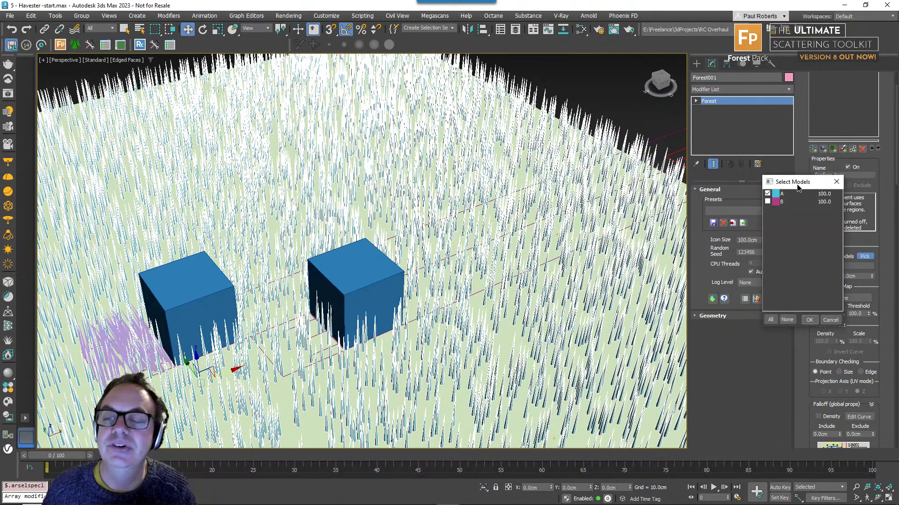
{"action": "left_click_drag", "start_coordinate": [799, 182], "coordinate": [527, 111]}
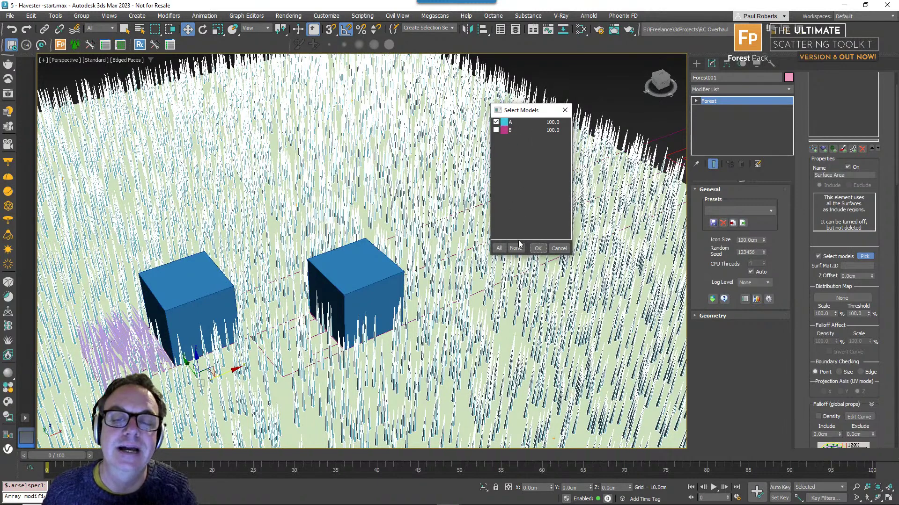
{"action": "left_click", "coordinate": [537, 249]}
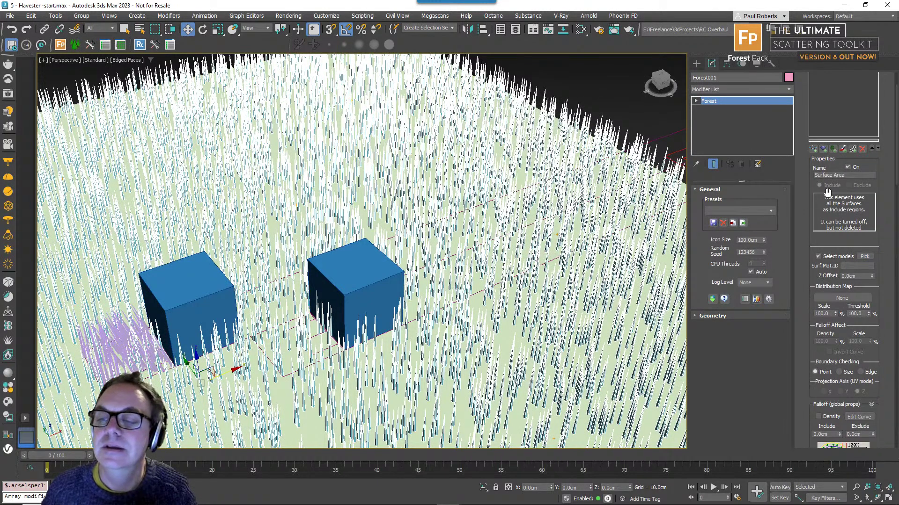
- Add a spline area to Forest001 using CutArea01, set it to Exclude, and scrub the animation to preview the cut
{"action": "left_click_drag", "start_coordinate": [828, 192], "coordinate": [828, 323]}
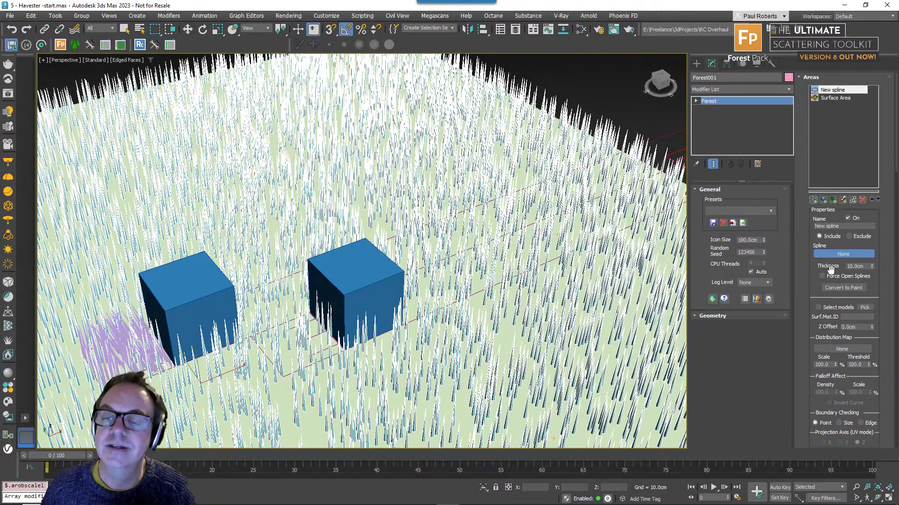
{"action": "middle_click_drag", "start_coordinate": [632, 206], "coordinate": [495, 229]}
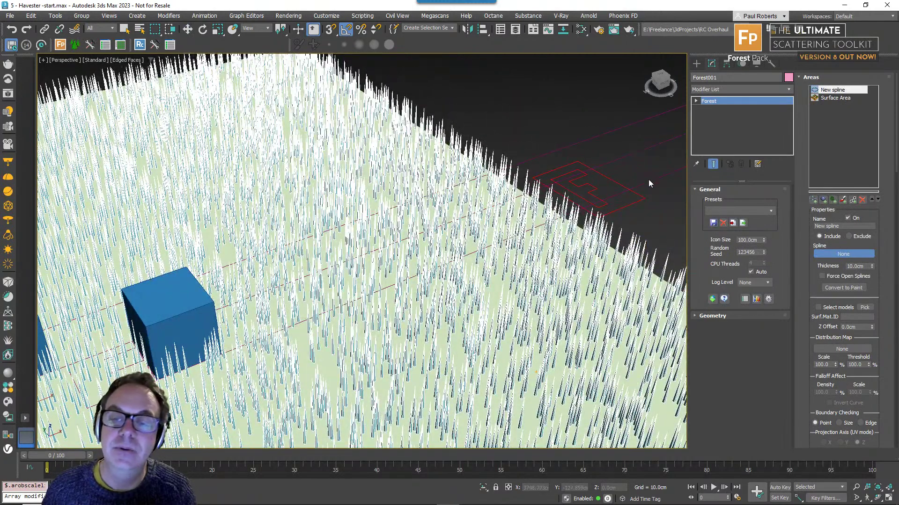
{"action": "left_click", "coordinate": [650, 195]}
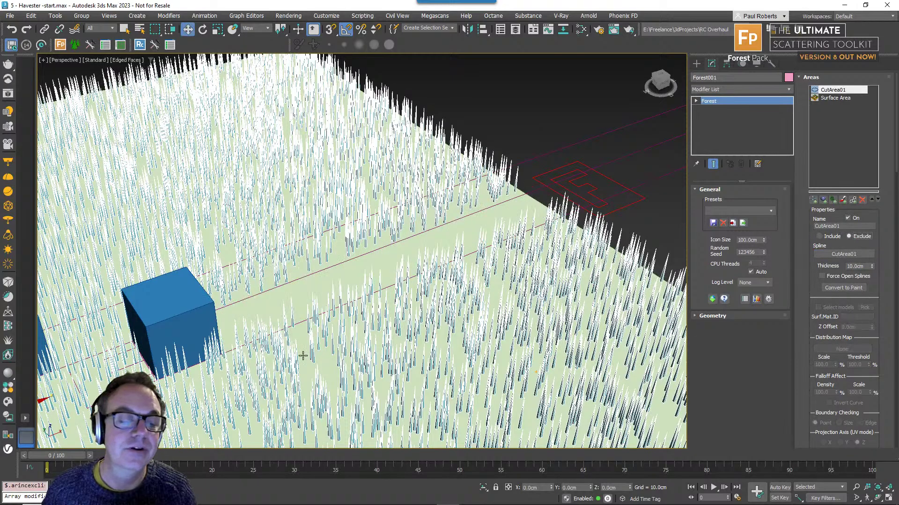
{"action": "middle_click_drag", "start_coordinate": [301, 355], "coordinate": [356, 336]}
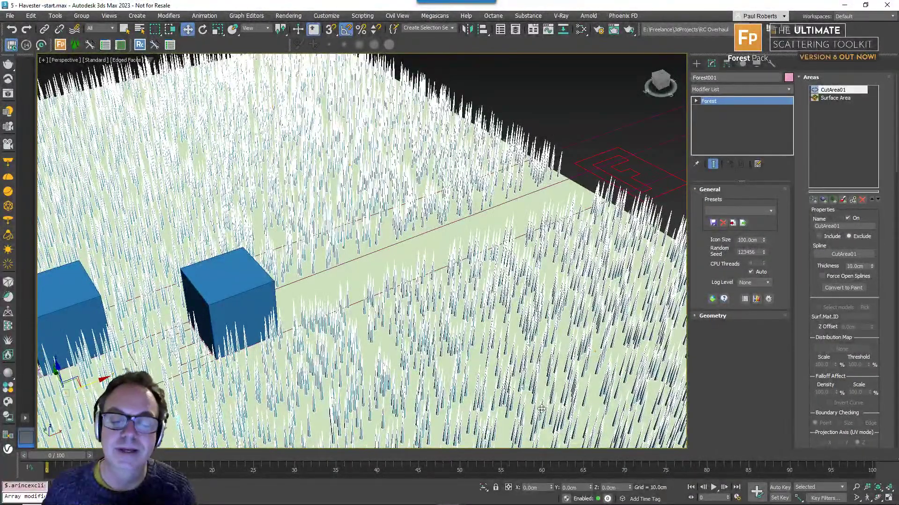
{"action": "mouse_move", "coordinate": [60, 459]}
{"action": "left_mouse_down"}
{"action": "mouse_move", "coordinate": [418, 459]}
{"action": "mouse_move", "coordinate": [57, 459]}
{"action": "left_mouse_up"}
{"action": "middle_click_drag", "start_coordinate": [296, 328], "coordinate": [395, 277]}
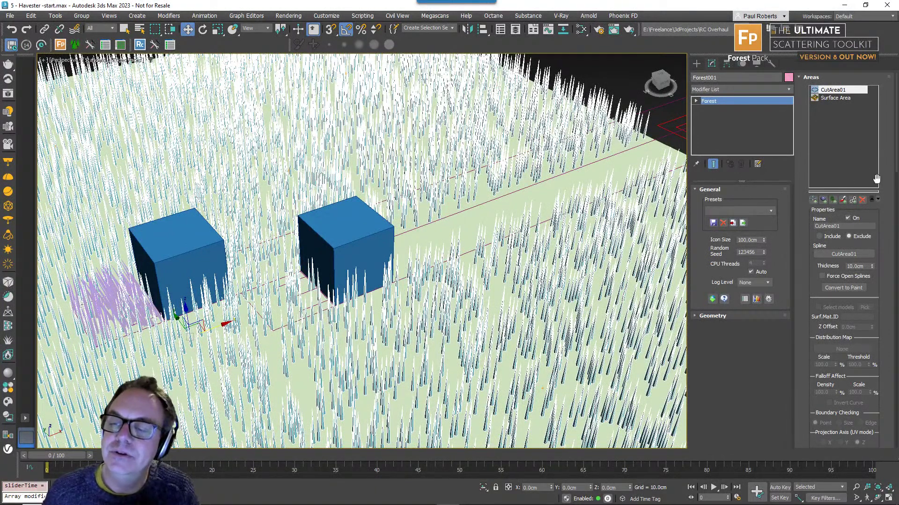
- Add CutArea01 again as an Include spline area and restrict it to model B
{"action": "left_click", "coordinate": [818, 236]}
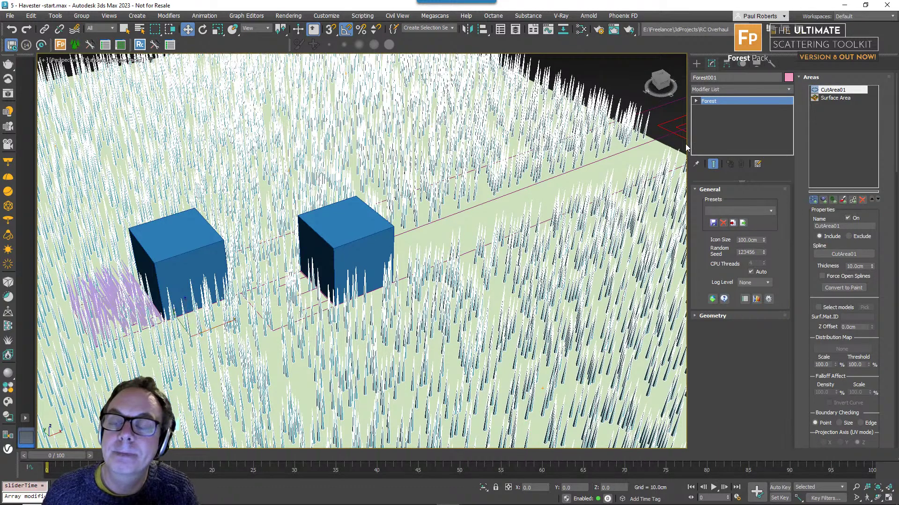
{"action": "left_click", "coordinate": [666, 136]}
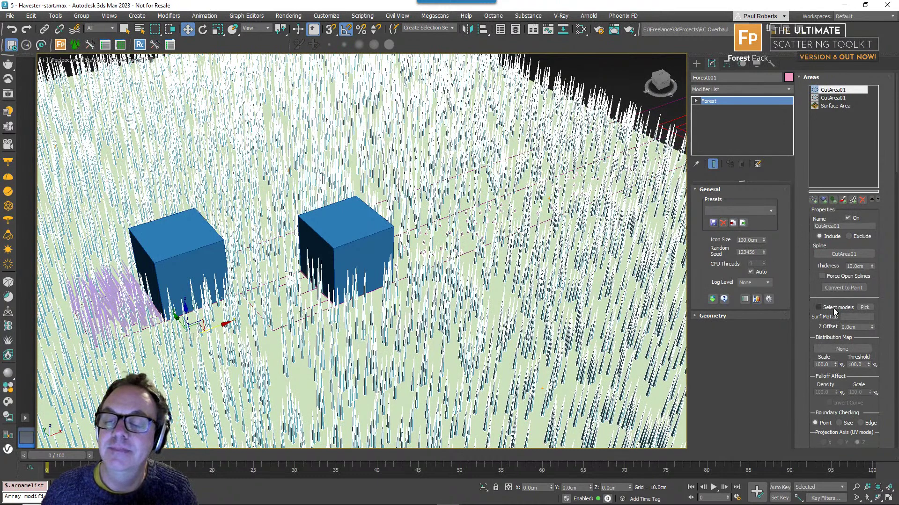
{"action": "left_click", "coordinate": [864, 308]}
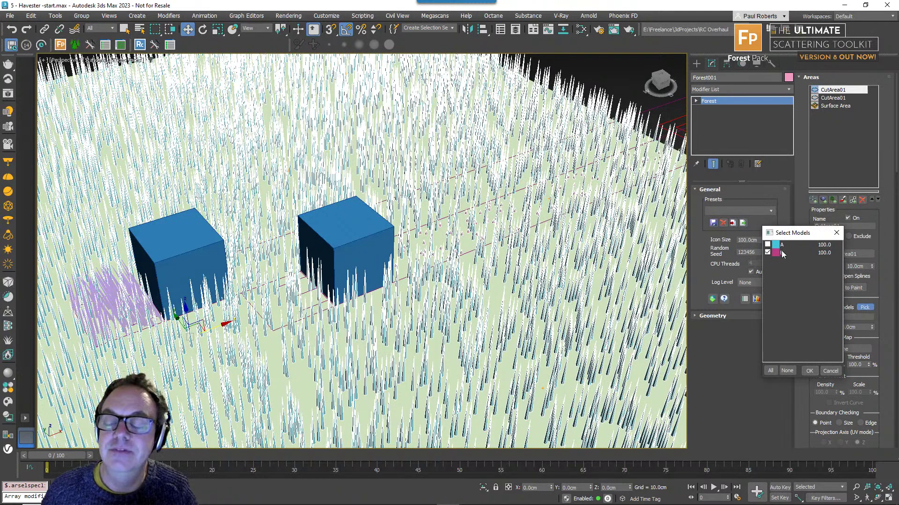
{"action": "left_click", "coordinate": [810, 371]}
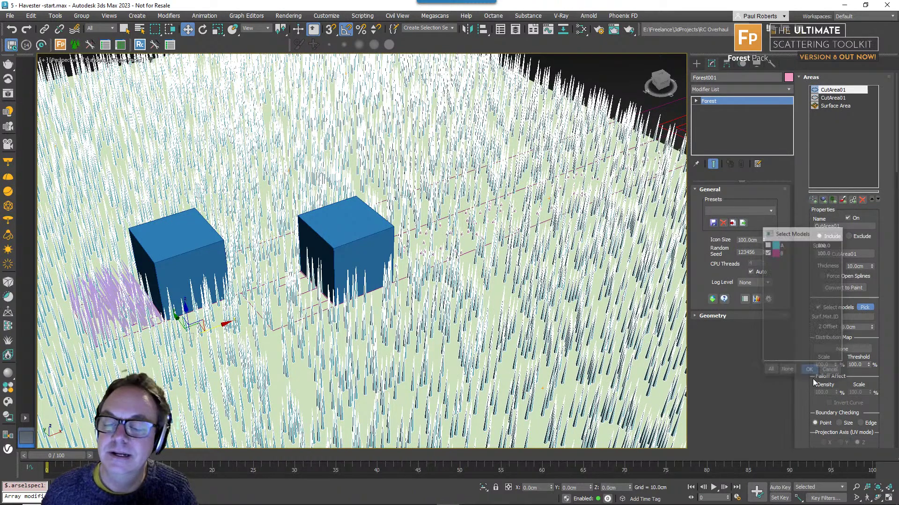
- Scrub the animation and examine the small cones scattered along the cut path from several angles
{"action": "middle_click_drag", "start_coordinate": [539, 305], "coordinate": [532, 315], "text": "alt"}
{"action": "left_click_drag", "start_coordinate": [60, 459], "coordinate": [45, 436]}
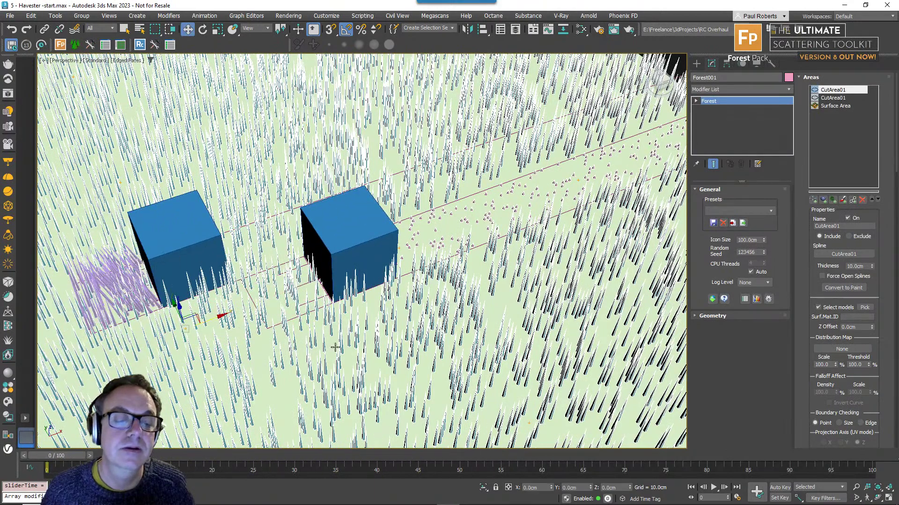
{"action": "middle_click_drag", "start_coordinate": [335, 347], "coordinate": [478, 319]}
{"action": "scroll", "coordinate": [394, 312], "scroll_direction": "up", "scroll_amount": 3}
{"action": "scroll", "coordinate": [394, 313], "scroll_direction": "down", "scroll_amount": 3}
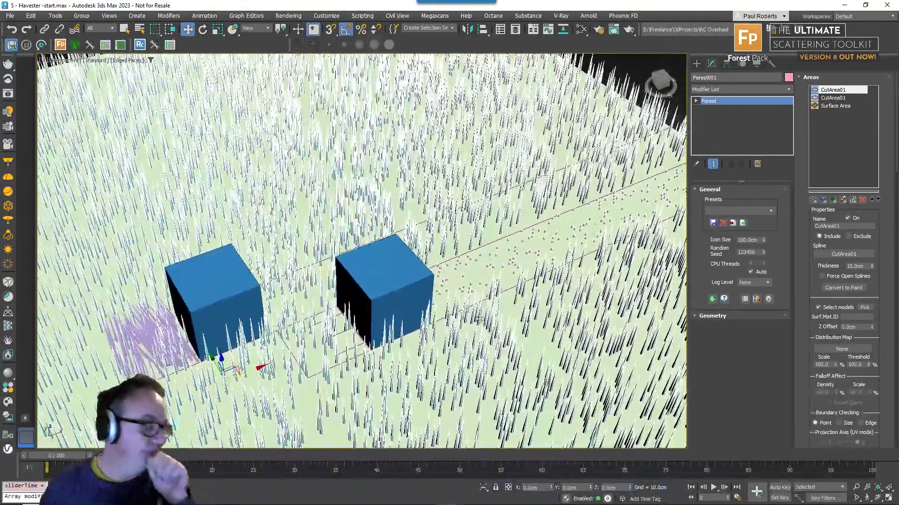
{"action": "middle_click_drag", "start_coordinate": [351, 331], "coordinate": [362, 328], "text": "alt"}
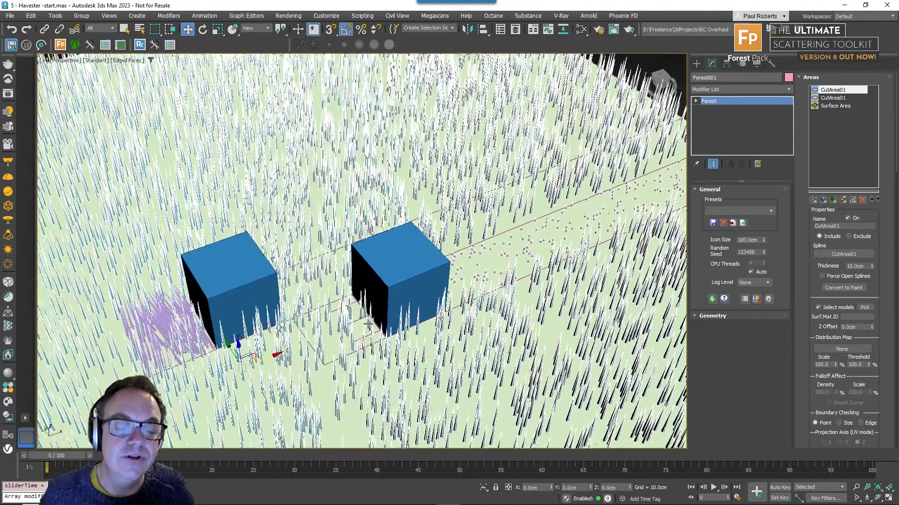
{"action": "scroll", "coordinate": [364, 327], "scroll_direction": "up", "scroll_amount": 2}
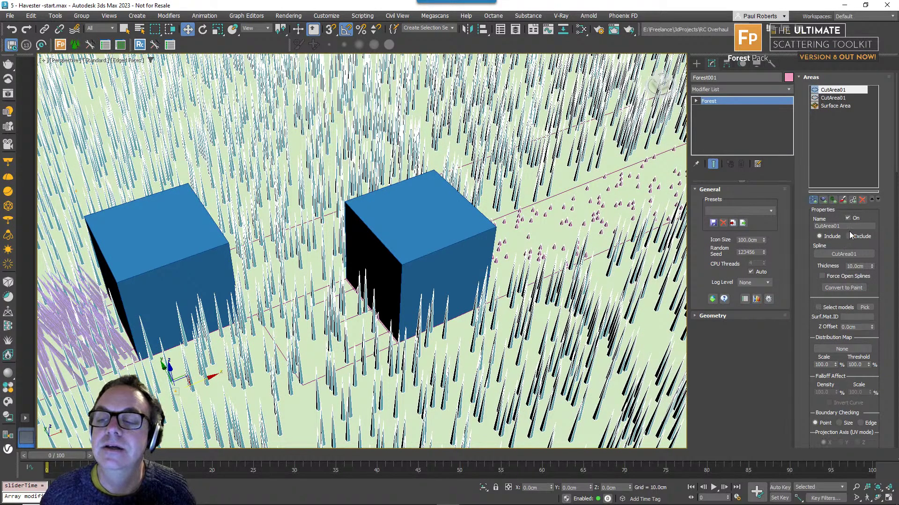
- Add LeanArea01 as a spline area in Forest001, set it to Exclude, and scrub the animation to preview it
{"action": "left_click", "coordinate": [347, 372]}
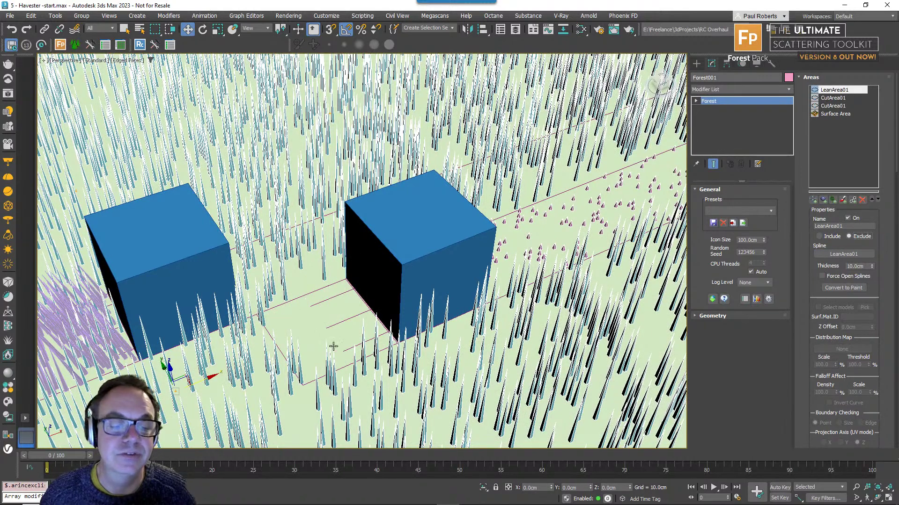
{"action": "mouse_move", "coordinate": [53, 459]}
{"action": "left_mouse_down"}
{"action": "mouse_move", "coordinate": [339, 463]}
{"action": "mouse_move", "coordinate": [51, 463]}
{"action": "left_mouse_up"}
{"action": "key", "text": "w"}
{"action": "scroll", "coordinate": [429, 241], "scroll_direction": "down", "scroll_amount": 8}
{"action": "middle_click_drag", "start_coordinate": [482, 231], "coordinate": [511, 228]}
{"action": "scroll", "coordinate": [480, 240], "scroll_direction": "up", "scroll_amount": 3}
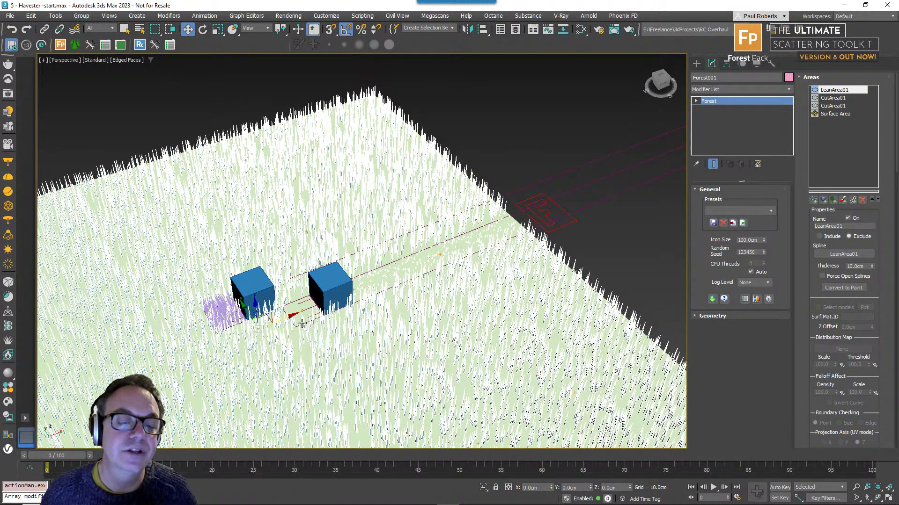
- Add a spline area to Forest002, discard the mistaken LeanSpline01 pick and use LeanArea01 set to Include instead
{"action": "left_click", "coordinate": [543, 210]}
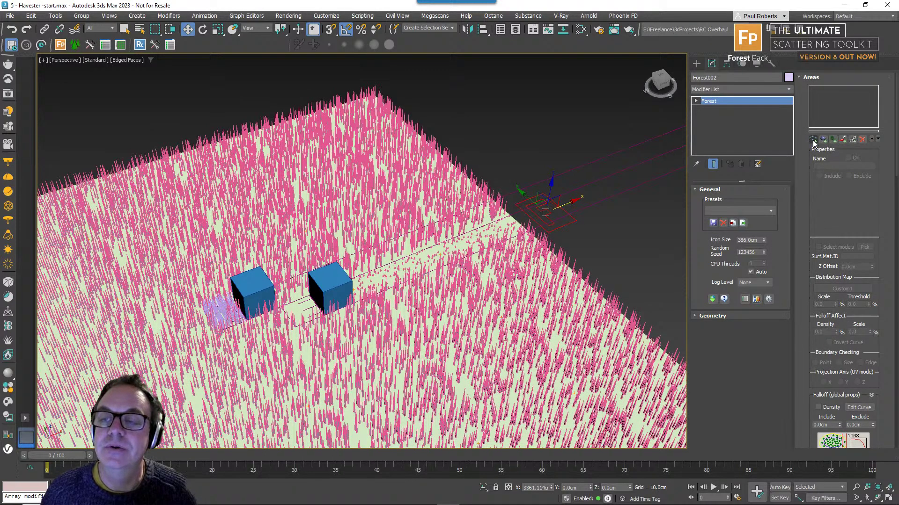
{"action": "left_click", "coordinate": [813, 140]}
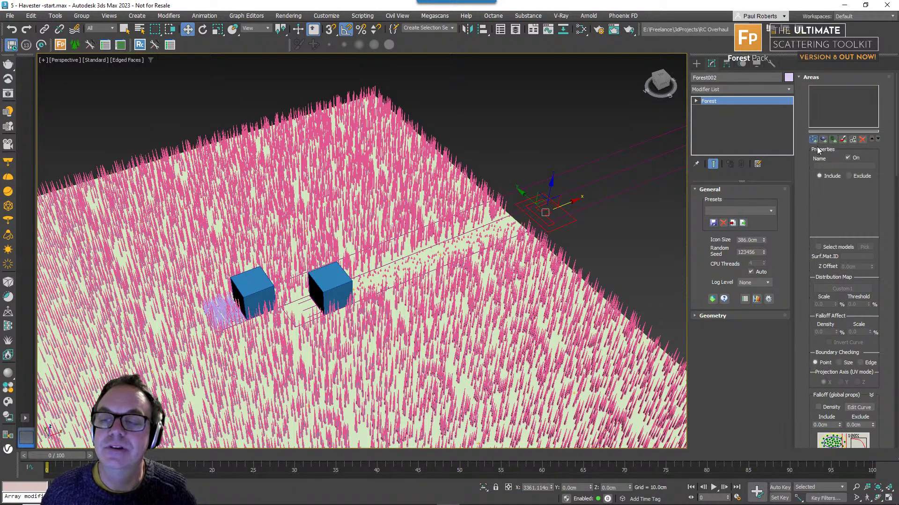
{"action": "left_click", "coordinate": [298, 302]}
{"action": "scroll", "coordinate": [315, 325], "scroll_direction": "up", "scroll_amount": 5}
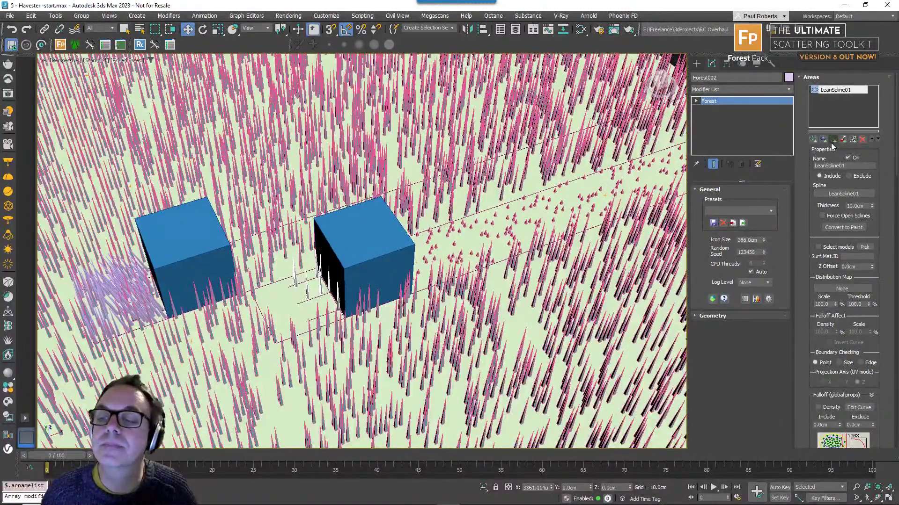
{"action": "left_click", "coordinate": [863, 139]}
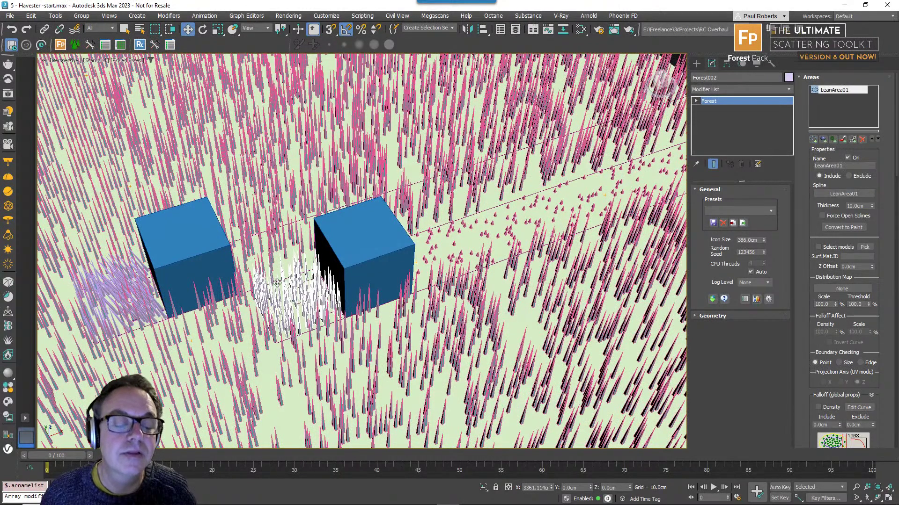
{"action": "middle_click_drag", "start_coordinate": [277, 283], "coordinate": [273, 301], "text": "alt"}
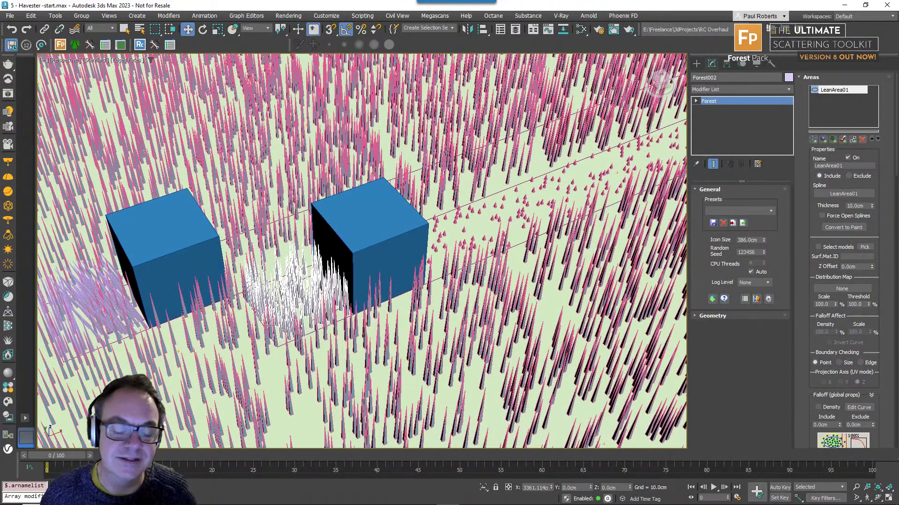
{"action": "mouse_move", "coordinate": [60, 463]}
{"action": "left_mouse_down"}
{"action": "mouse_move", "coordinate": [260, 454]}
{"action": "mouse_move", "coordinate": [51, 453]}
{"action": "mouse_move", "coordinate": [73, 453]}
{"action": "left_mouse_up"}
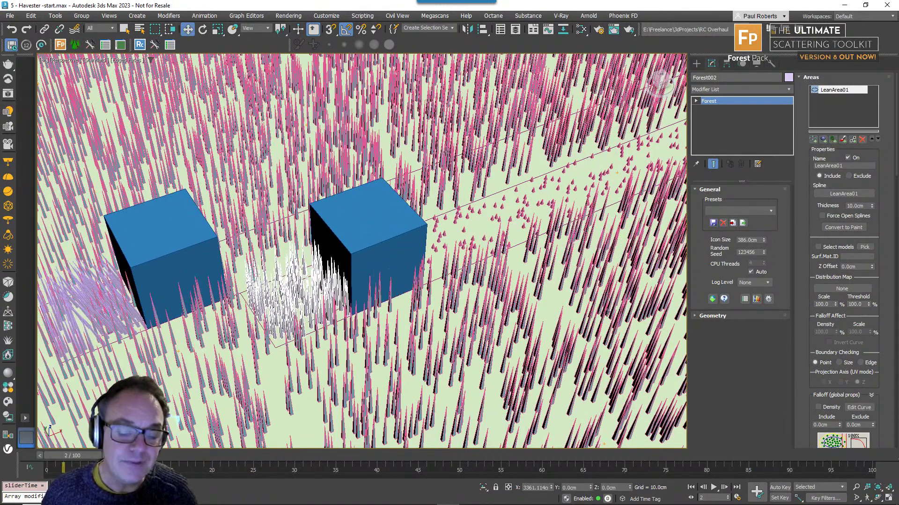
- Add an effect to Forest002 and load the Lean in spline direction preset from the effects library
{"action": "left_click", "coordinate": [814, 78]}
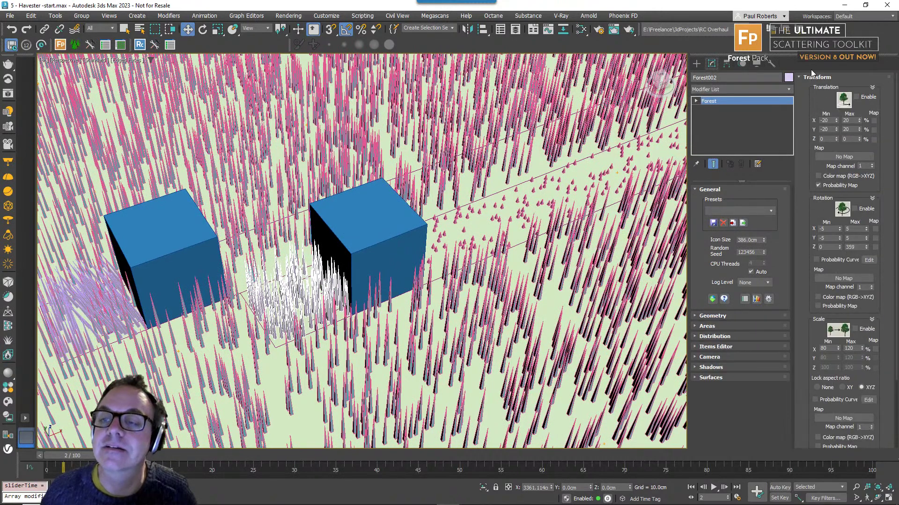
{"action": "left_click", "coordinate": [813, 78]}
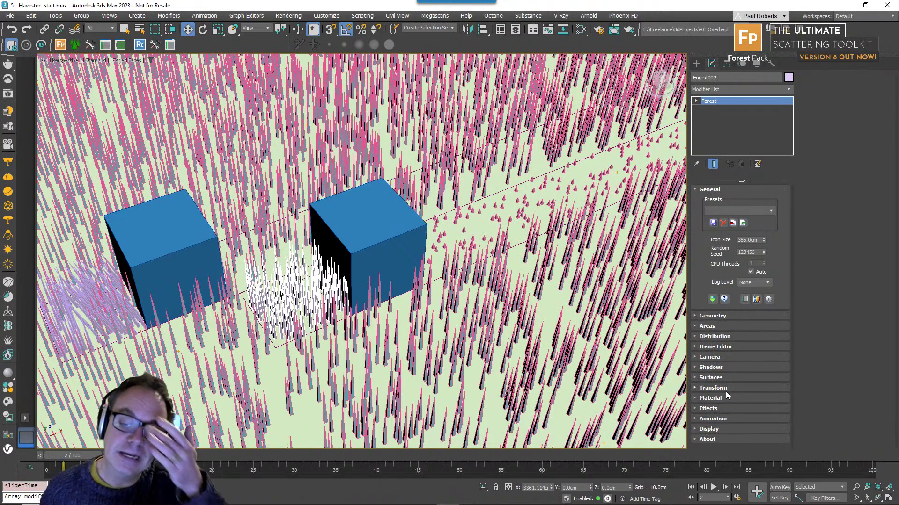
{"action": "left_click", "coordinate": [718, 408]}
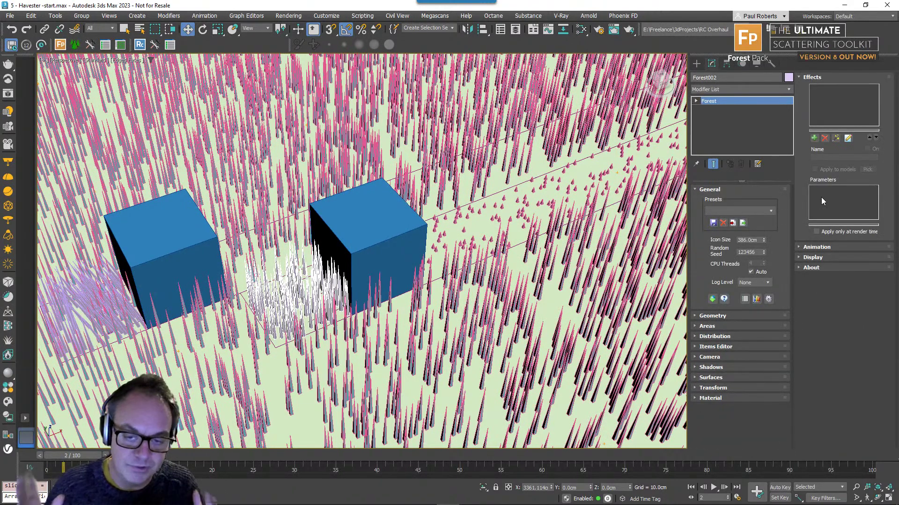
{"action": "left_click", "coordinate": [818, 137]}
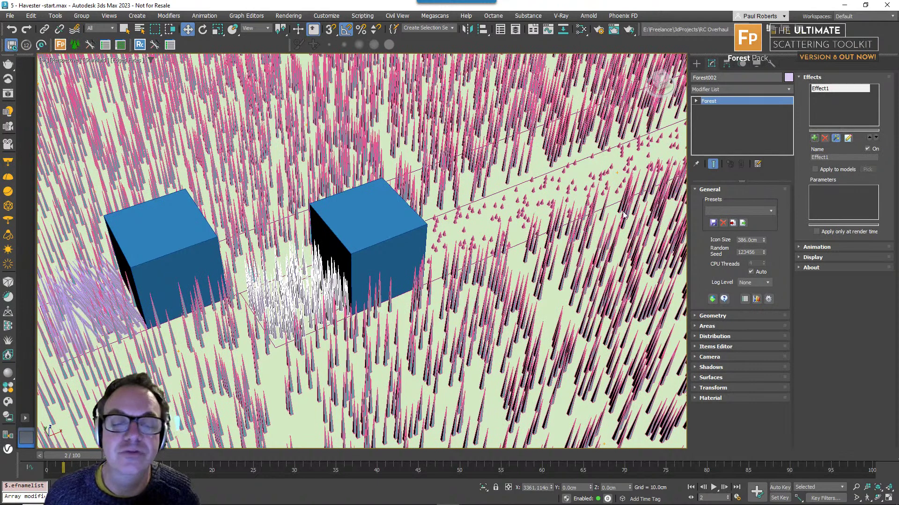
{"action": "left_click_drag", "start_coordinate": [383, 245], "coordinate": [372, 397]}
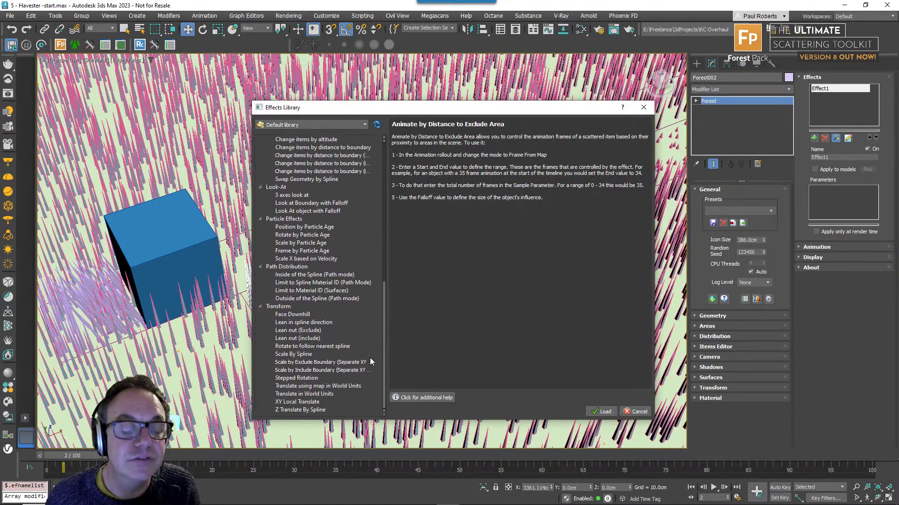
{"action": "left_click", "coordinate": [318, 323]}
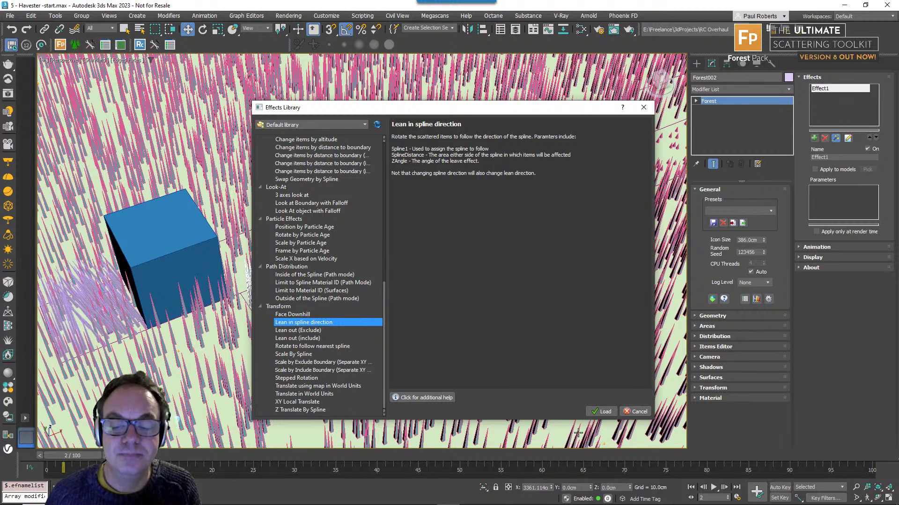
{"action": "left_click", "coordinate": [601, 412]}
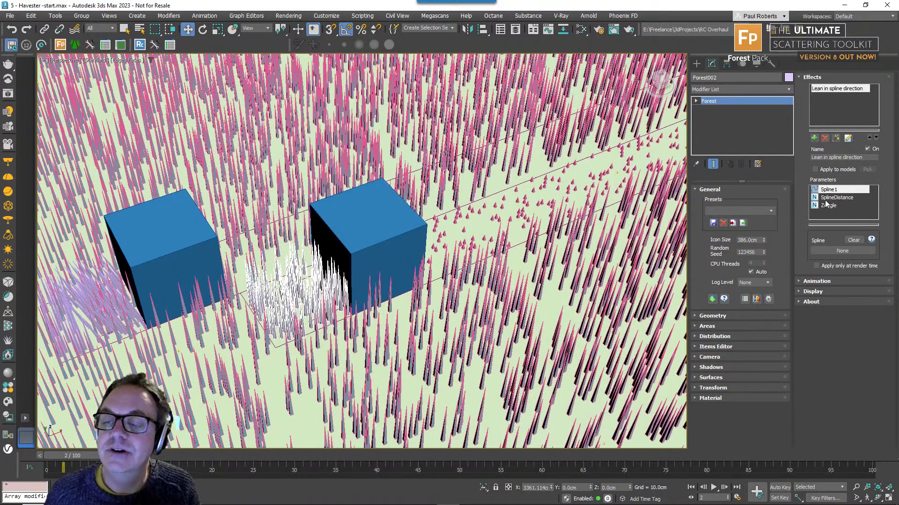
- Assign LeanSpline01 as the effect's Spline1 and set SplineDistance to 14.63 cm
{"action": "left_click", "coordinate": [838, 250]}
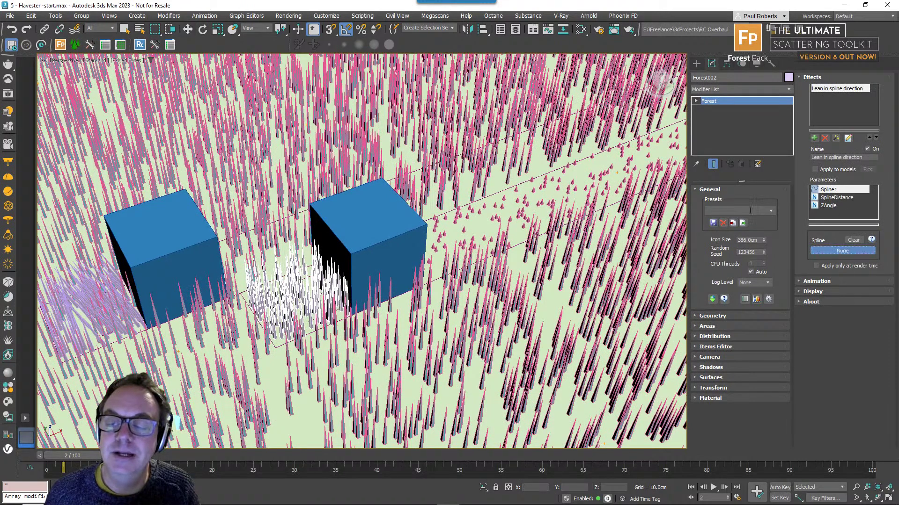
{"action": "left_click", "coordinate": [330, 312]}
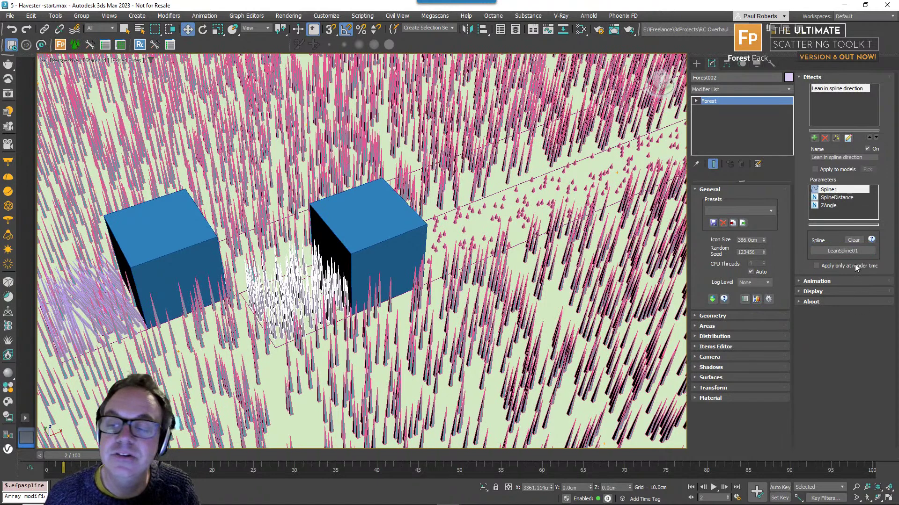
{"action": "left_click", "coordinate": [838, 198]}
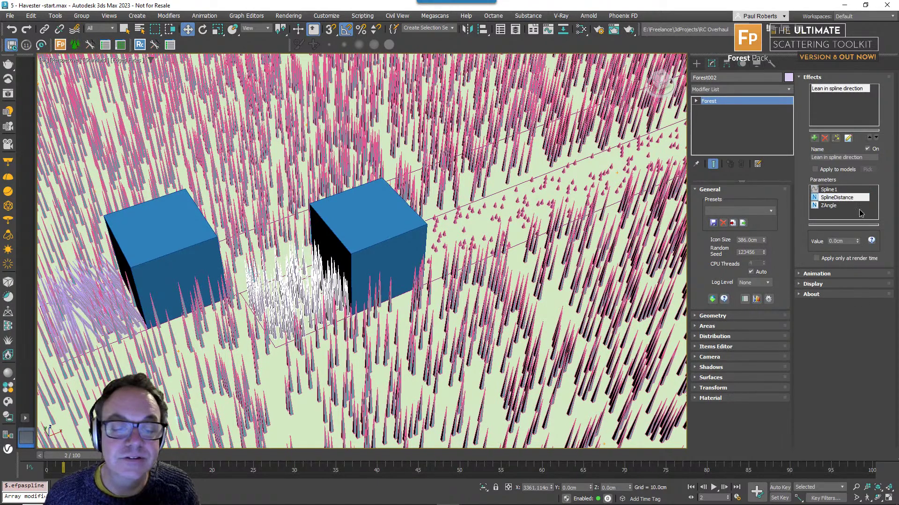
{"action": "left_click_drag", "start_coordinate": [857, 243], "coordinate": [825, 21]}
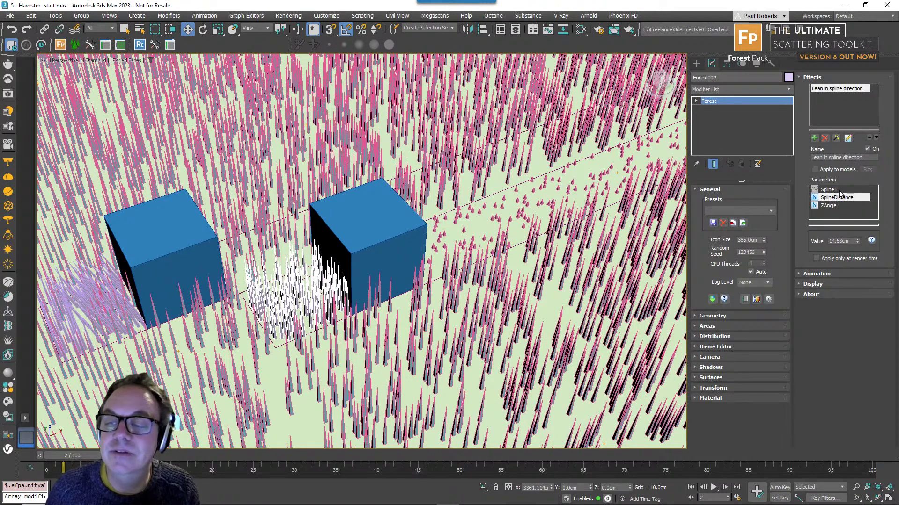
- Set the lean effect's ZAngle to 16.57 and raise its SplineDistance to 39.94 cm
{"action": "left_click", "coordinate": [830, 206]}
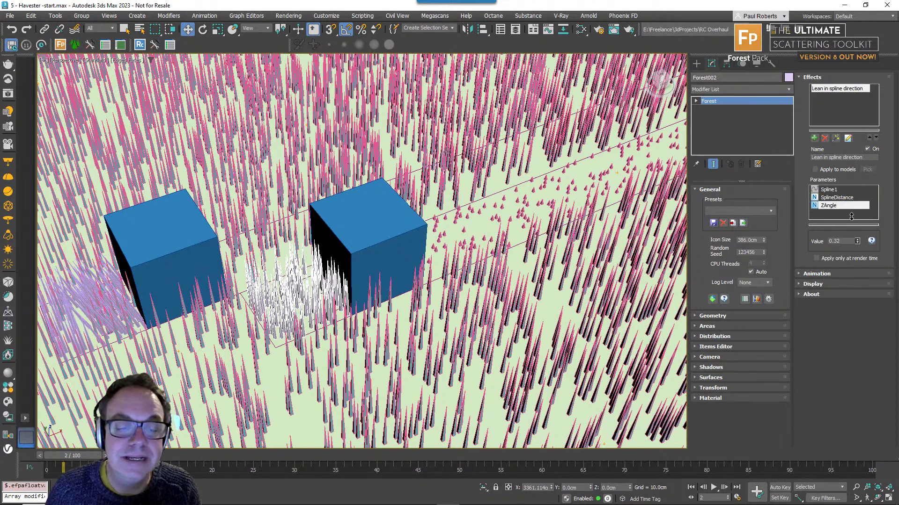
{"action": "left_click_drag", "start_coordinate": [851, 216], "coordinate": [843, 117]}
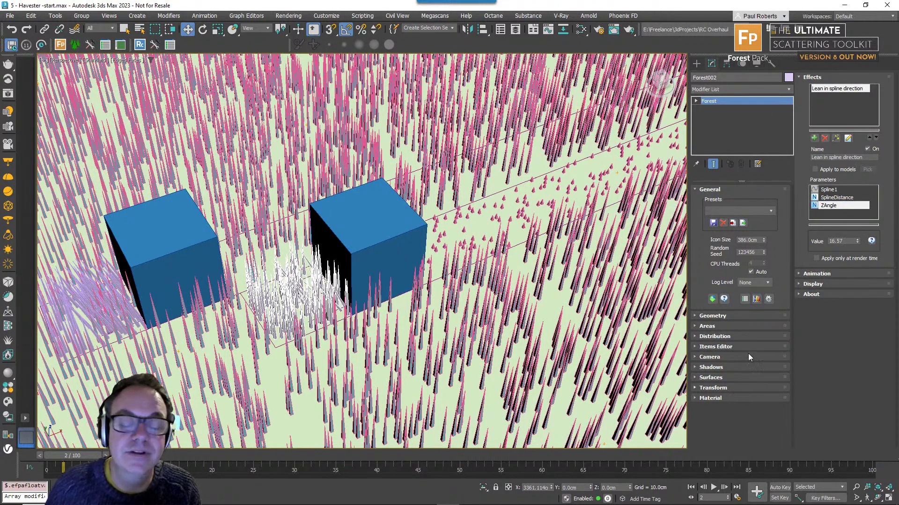
{"action": "left_click", "coordinate": [833, 197]}
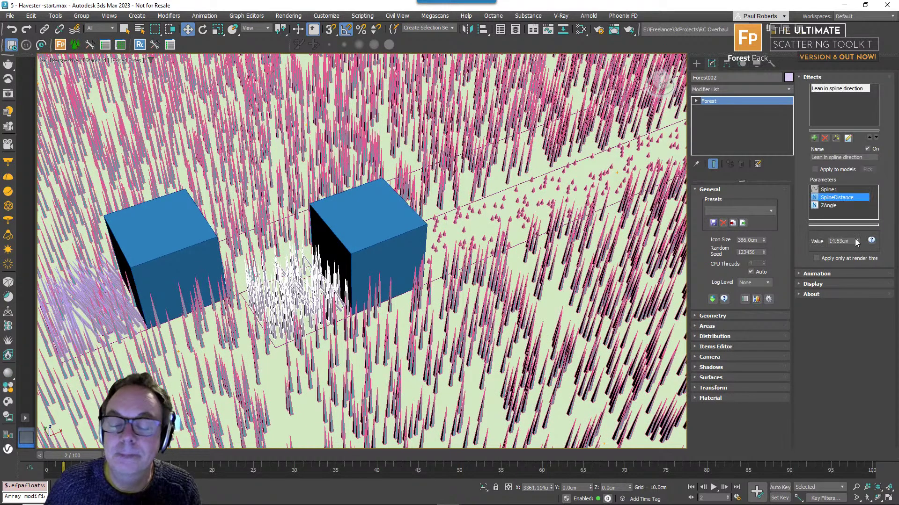
{"action": "left_click_drag", "start_coordinate": [856, 242], "coordinate": [837, 157]}
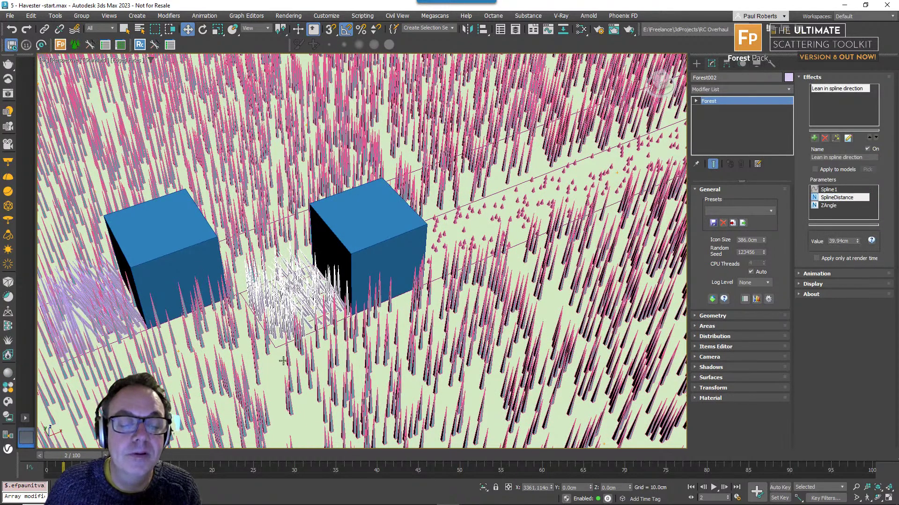
- Scrub the animation and examine how the white crops behind the box lean as it moves through the field
{"action": "left_click_drag", "start_coordinate": [104, 456], "coordinate": [281, 428]}
{"action": "middle_click_drag", "start_coordinate": [306, 278], "coordinate": [470, 205]}
{"action": "scroll", "coordinate": [417, 233], "scroll_direction": "down", "scroll_amount": 3}
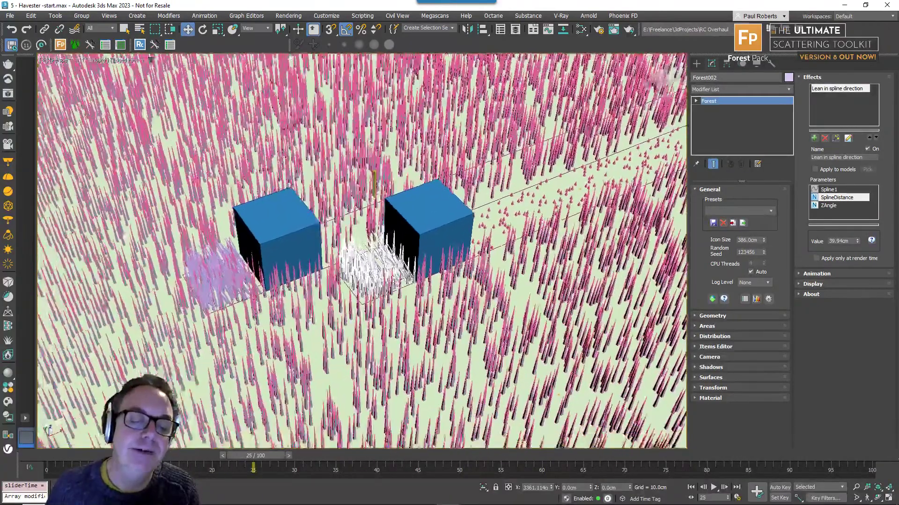
{"action": "left_click_drag", "start_coordinate": [256, 462], "coordinate": [370, 377]}
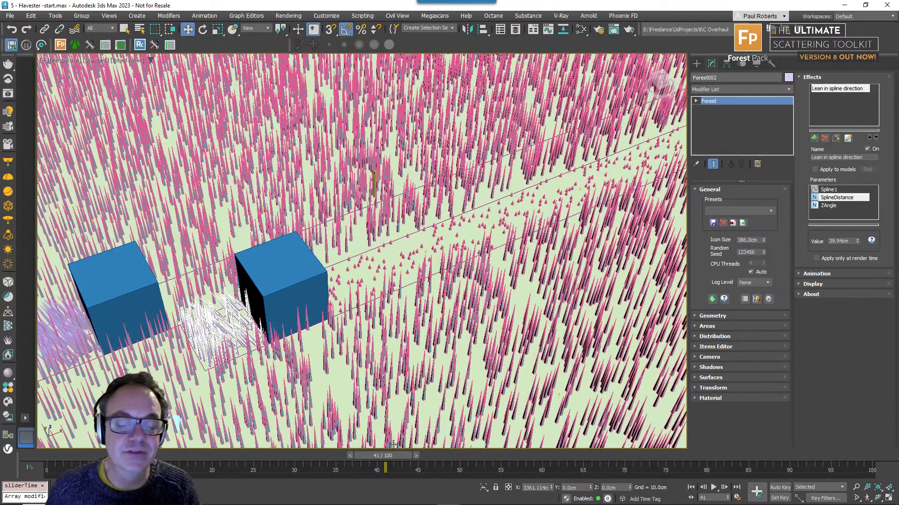
{"action": "scroll", "coordinate": [369, 369], "scroll_direction": "down", "scroll_amount": 5}
{"action": "middle_click_drag", "start_coordinate": [367, 365], "coordinate": [352, 274]}
{"action": "left_click_drag", "start_coordinate": [399, 461], "coordinate": [315, 439]}
{"action": "middle_click_drag", "start_coordinate": [337, 265], "coordinate": [349, 264], "text": "alt"}
{"action": "scroll", "coordinate": [337, 265], "scroll_direction": "up", "scroll_amount": 2}
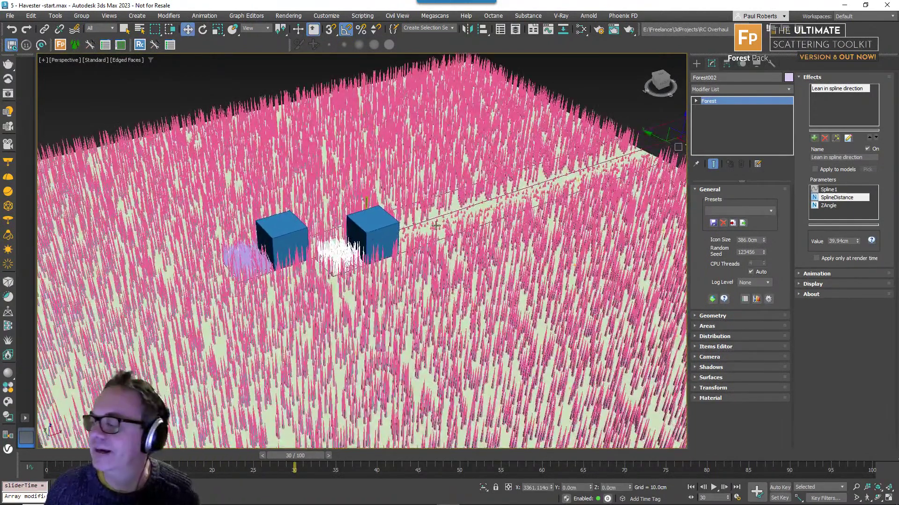
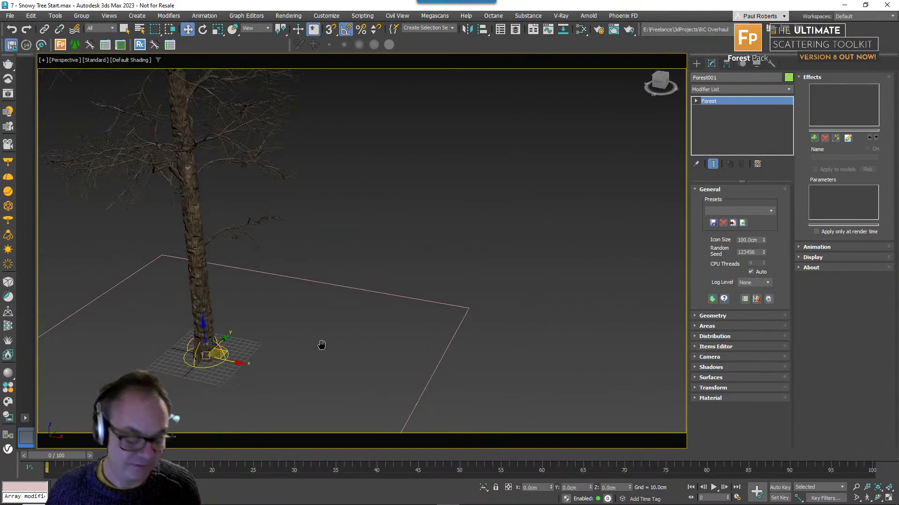
- Examine the bare tree from above and compare its branches with the small square object beside them
{"action": "key", "text": "t"}
{"action": "scroll", "coordinate": [231, 296], "scroll_direction": "down", "scroll_amount": 6}
{"action": "middle_click_drag", "start_coordinate": [328, 299], "coordinate": [319, 267]}
{"action": "scroll", "coordinate": [383, 270], "scroll_direction": "up", "scroll_amount": 4}
{"action": "middle_click_drag", "start_coordinate": [446, 301], "coordinate": [413, 204]}
{"action": "scroll", "coordinate": [415, 323], "scroll_direction": "up", "scroll_amount": 6}
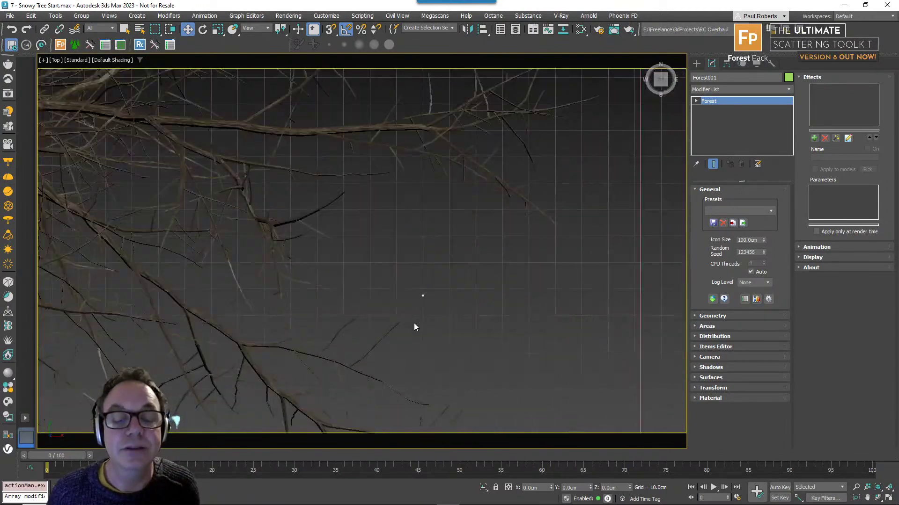
{"action": "scroll", "coordinate": [423, 282], "scroll_direction": "up", "scroll_amount": 10}
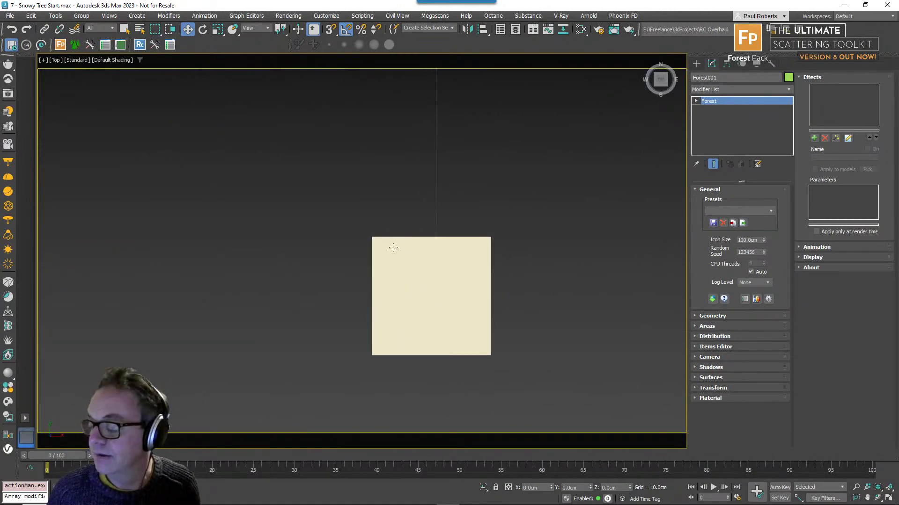
{"action": "scroll", "coordinate": [411, 245], "scroll_direction": "down", "scroll_amount": 15}
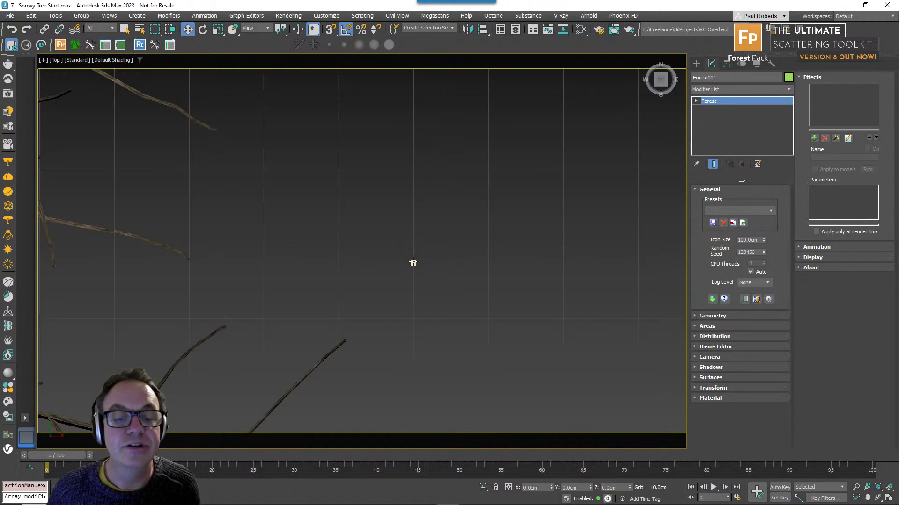
{"action": "scroll", "coordinate": [414, 150], "scroll_direction": "up", "scroll_amount": 4}
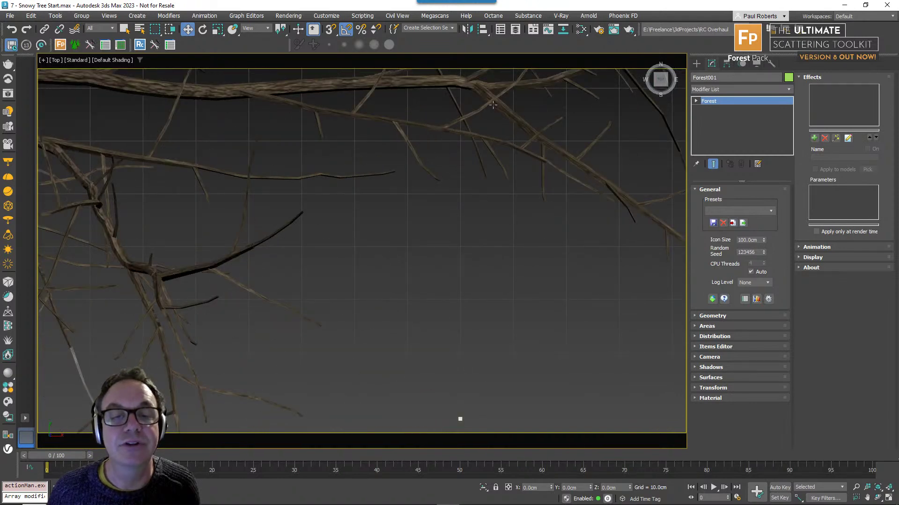
{"action": "middle_click_drag", "start_coordinate": [484, 410], "coordinate": [445, 327]}
{"action": "scroll", "coordinate": [470, 305], "scroll_direction": "up", "scroll_amount": 10}
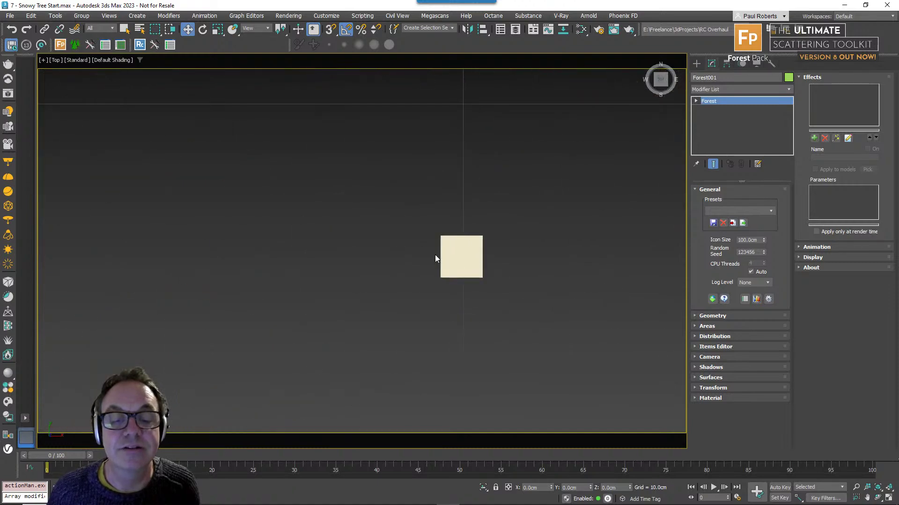
{"action": "scroll", "coordinate": [451, 290], "scroll_direction": "down", "scroll_amount": 10}
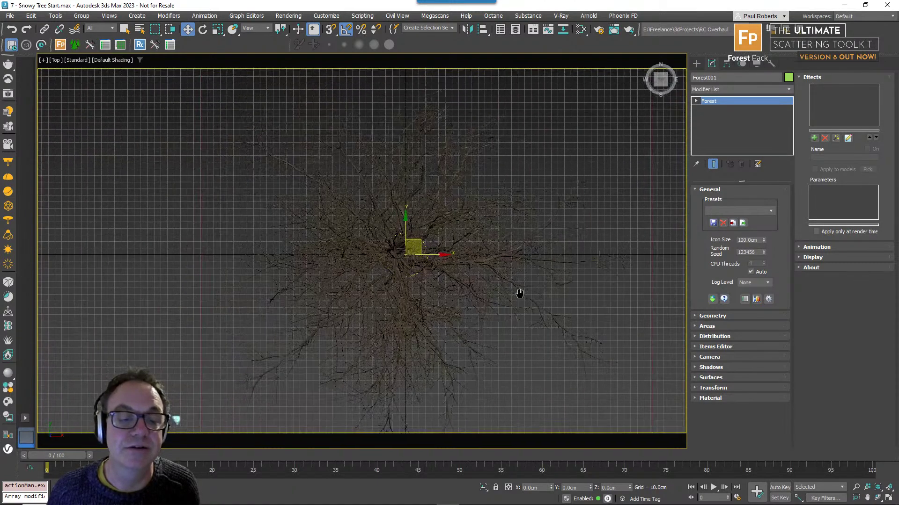
{"action": "middle_click_drag", "start_coordinate": [484, 303], "coordinate": [487, 283]}
{"action": "scroll", "coordinate": [468, 280], "scroll_direction": "down", "scroll_amount": 4}
{"action": "scroll", "coordinate": [445, 272], "scroll_direction": "up", "scroll_amount": 5}
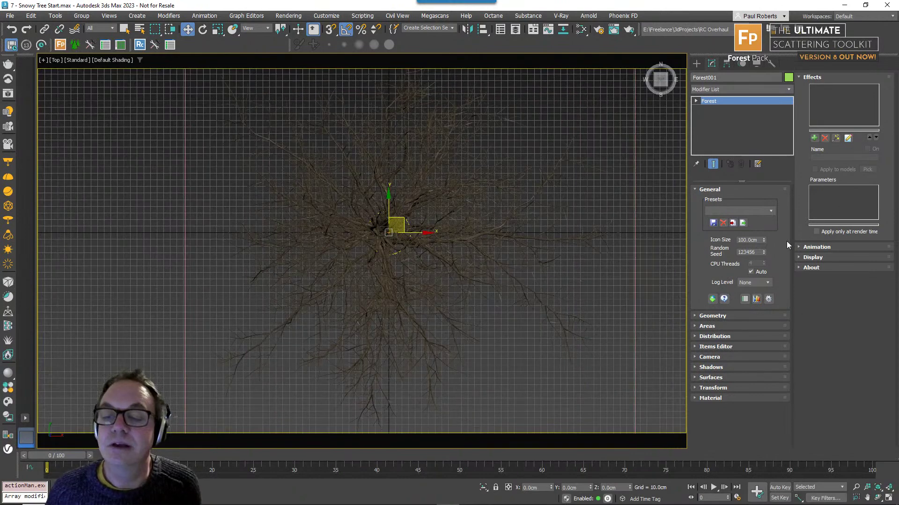
- Set the Forest object's distribution image to the Full map and its density to 100 cm units
{"action": "left_click", "coordinate": [711, 378]}
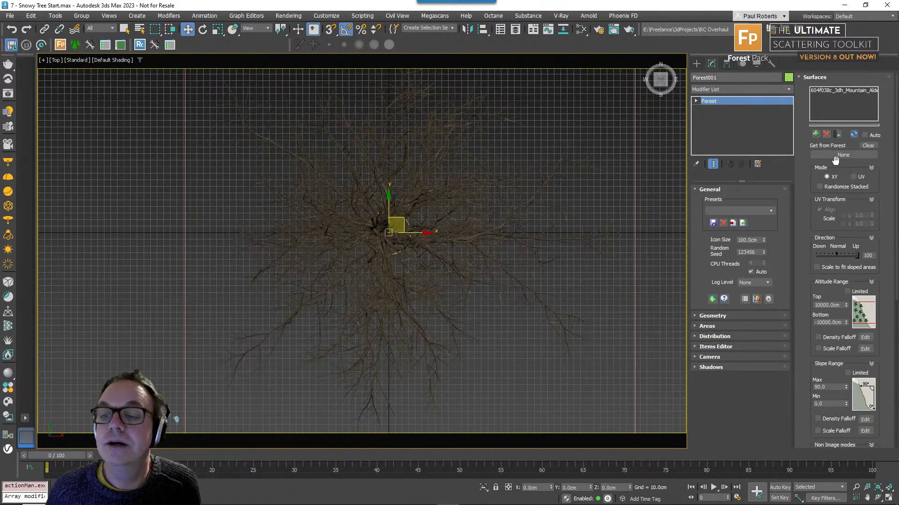
{"action": "left_click", "coordinate": [808, 79]}
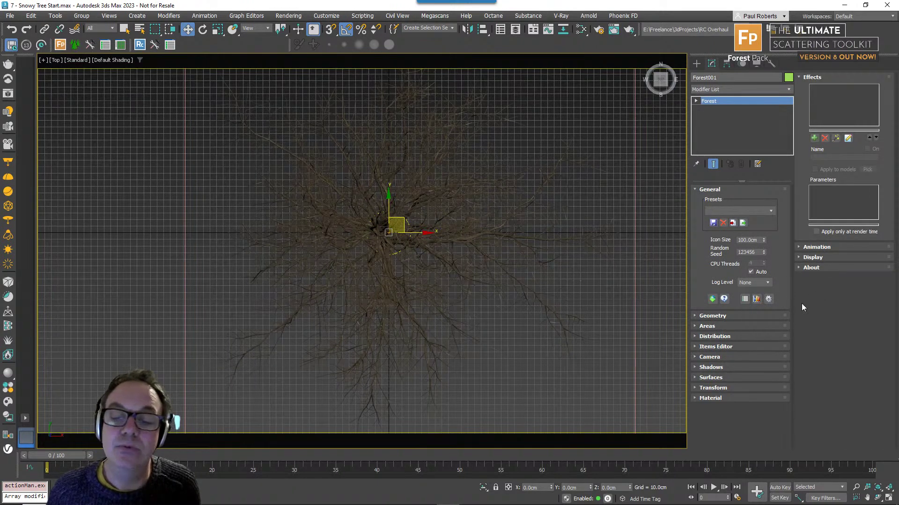
{"action": "left_click", "coordinate": [715, 337]}
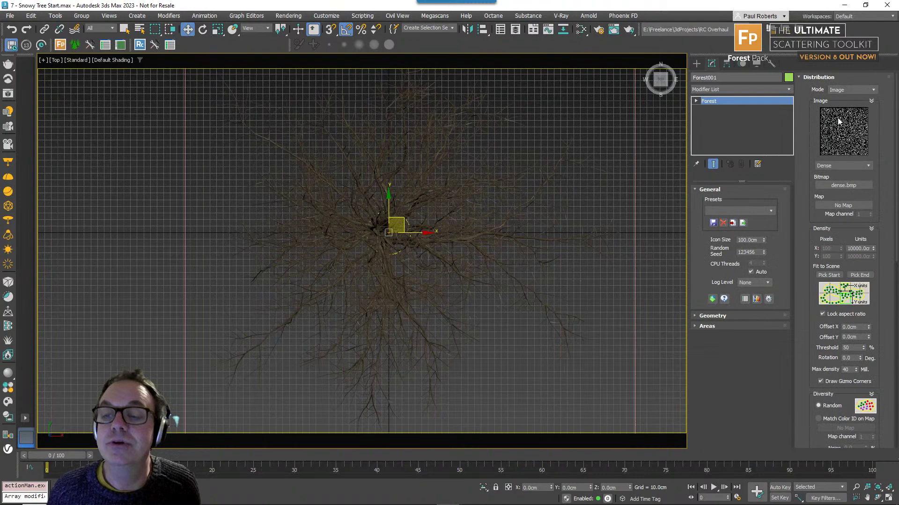
{"action": "left_click", "coordinate": [849, 93]}
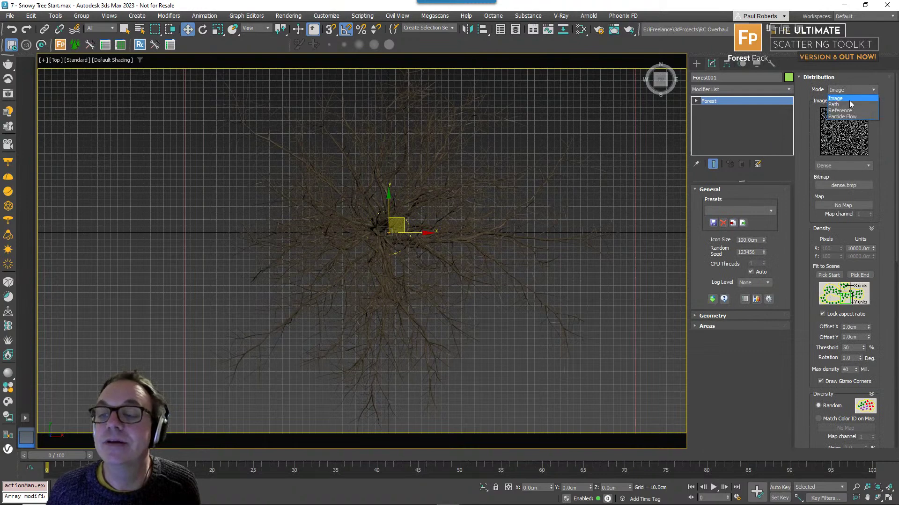
{"action": "left_click", "coordinate": [845, 91]}
{"action": "left_click", "coordinate": [845, 166]}
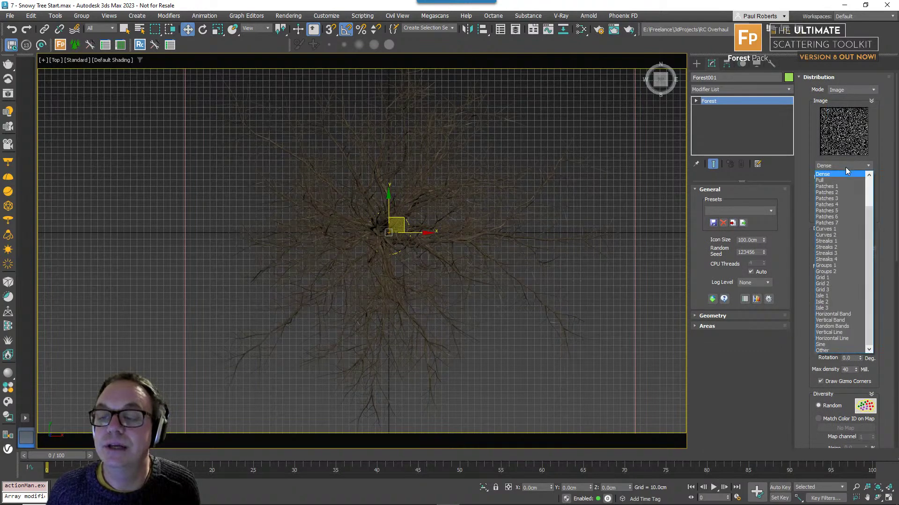
{"action": "left_click", "coordinate": [839, 180]}
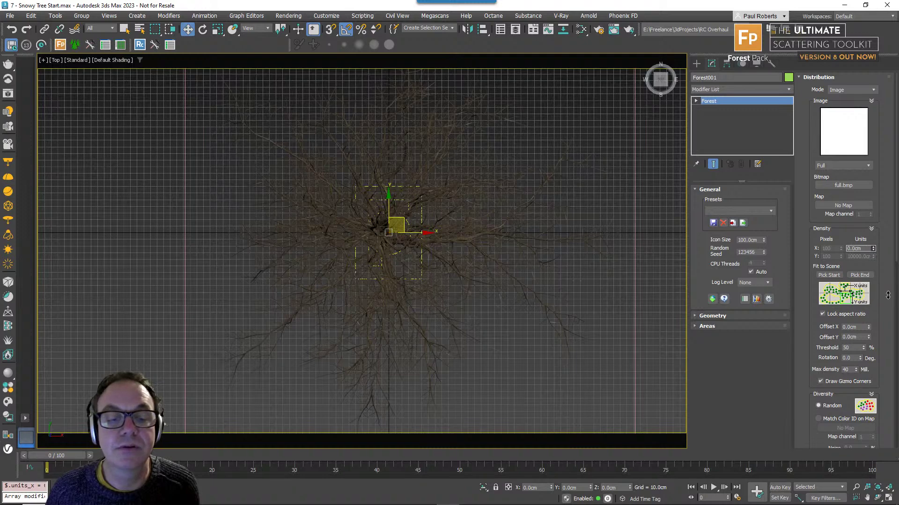
{"action": "middle_click_drag", "start_coordinate": [452, 208], "coordinate": [461, 229]}
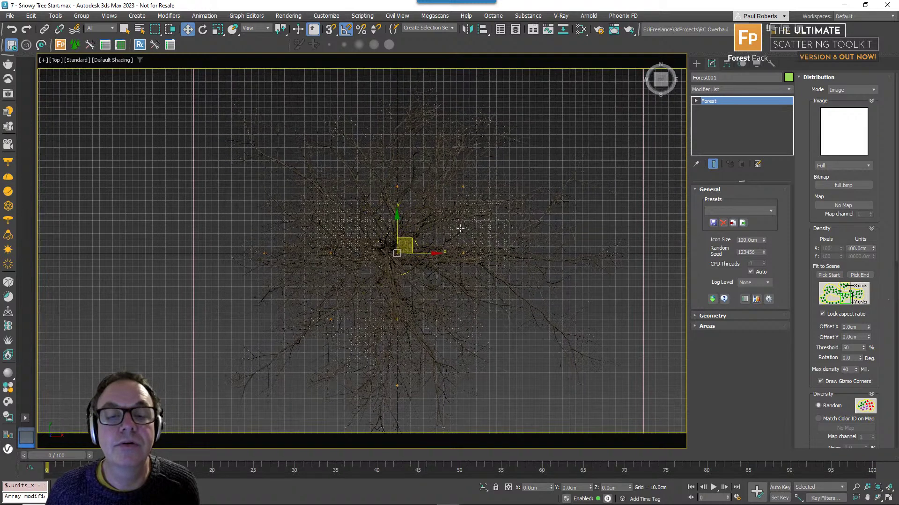
- Check the Forest object's geometry source, isolate the object and examine its scattered items up close
{"action": "left_click", "coordinate": [723, 315]}
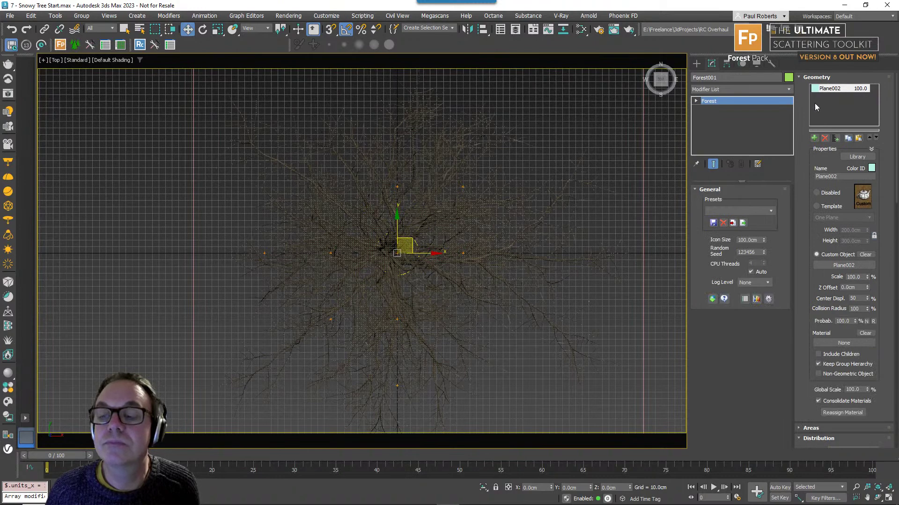
{"action": "left_click", "coordinate": [817, 78]}
{"action": "mouse_move", "coordinate": [537, 290]}
{"action": "middle_mouse_down"}
{"action": "mouse_move", "coordinate": [519, 297]}
{"action": "mouse_move", "coordinate": [545, 288]}
{"action": "middle_mouse_up"}
{"action": "key", "text": "alt+q"}
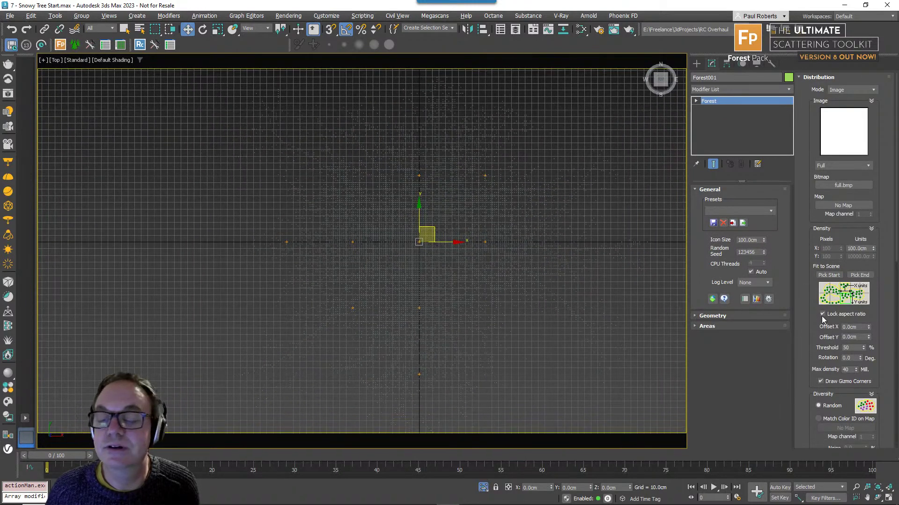
{"action": "scroll", "coordinate": [492, 265], "scroll_direction": "up", "scroll_amount": 10}
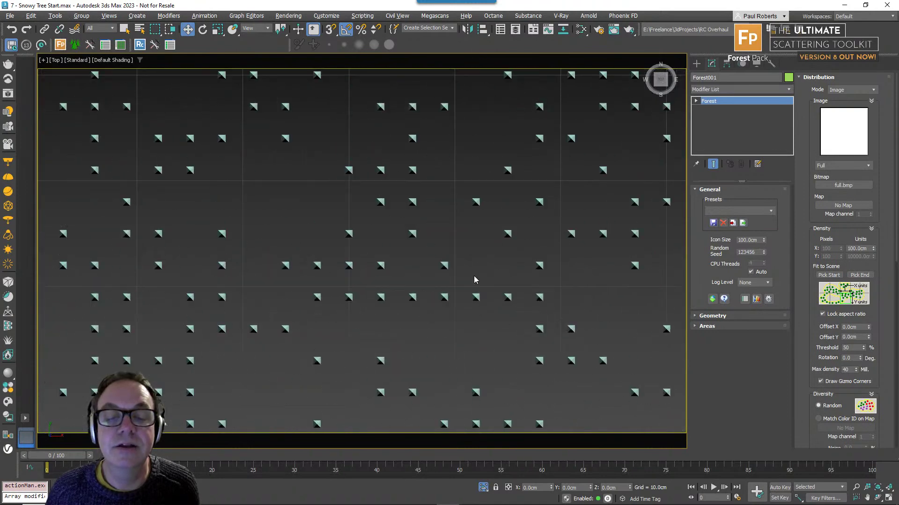
{"action": "scroll", "coordinate": [474, 276], "scroll_direction": "up", "scroll_amount": 3}
- Display the scattered items as meshes in the viewport and set the viewport's maximum items to 0
{"action": "scroll", "coordinate": [815, 312], "scroll_direction": "down", "scroll_amount": 10}
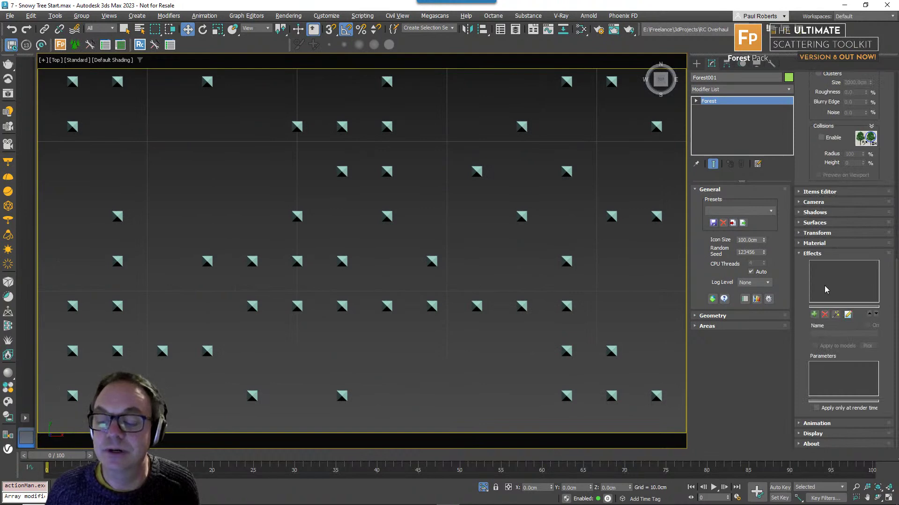
{"action": "left_click", "coordinate": [813, 434]}
{"action": "scroll", "coordinate": [836, 237], "scroll_direction": "down", "scroll_amount": 5}
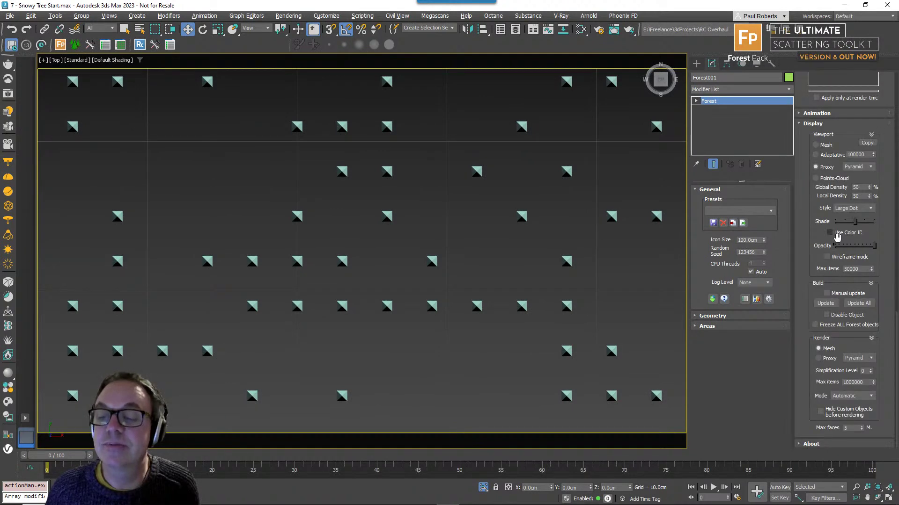
{"action": "left_click", "coordinate": [823, 145]}
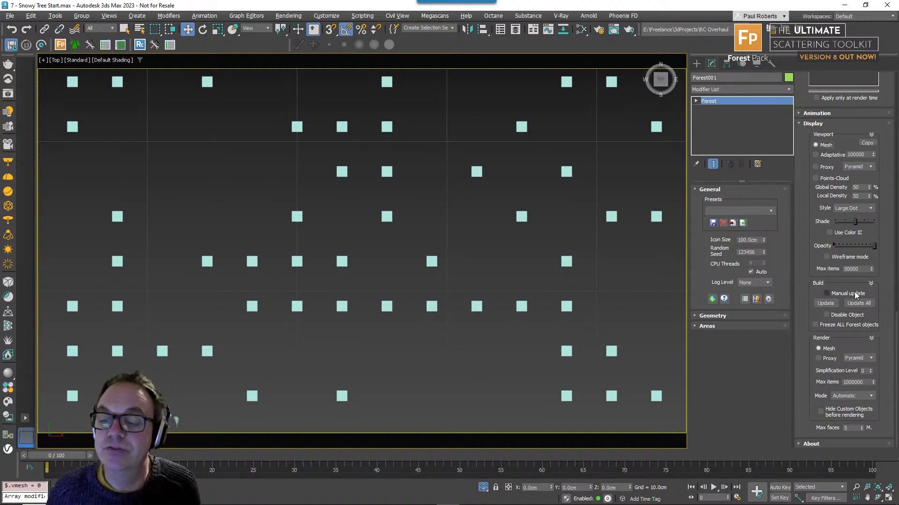
{"action": "right_click", "coordinate": [872, 270]}
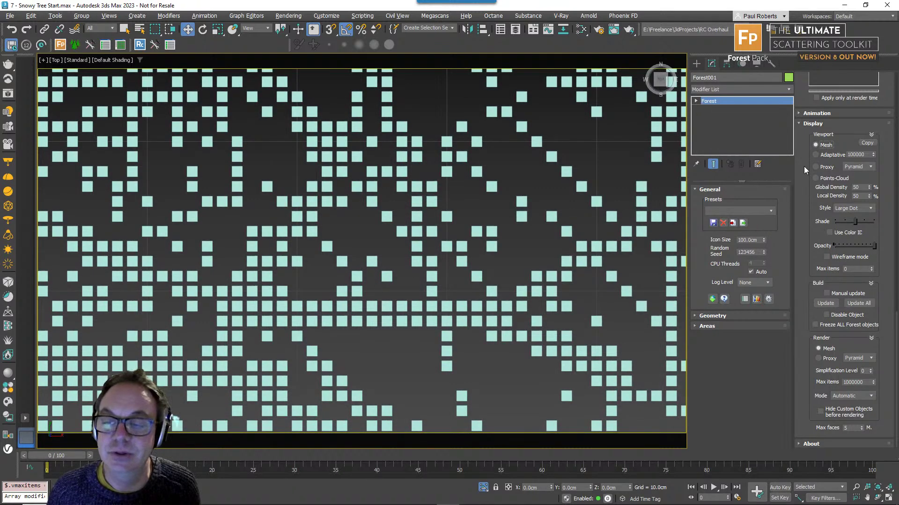
- Tighten the scatter by setting the distribution density's X units to 61.9 cm
{"action": "scroll", "coordinate": [829, 315], "scroll_direction": "up", "scroll_amount": 5}
{"action": "scroll", "coordinate": [818, 126], "scroll_direction": "up", "scroll_amount": 5}
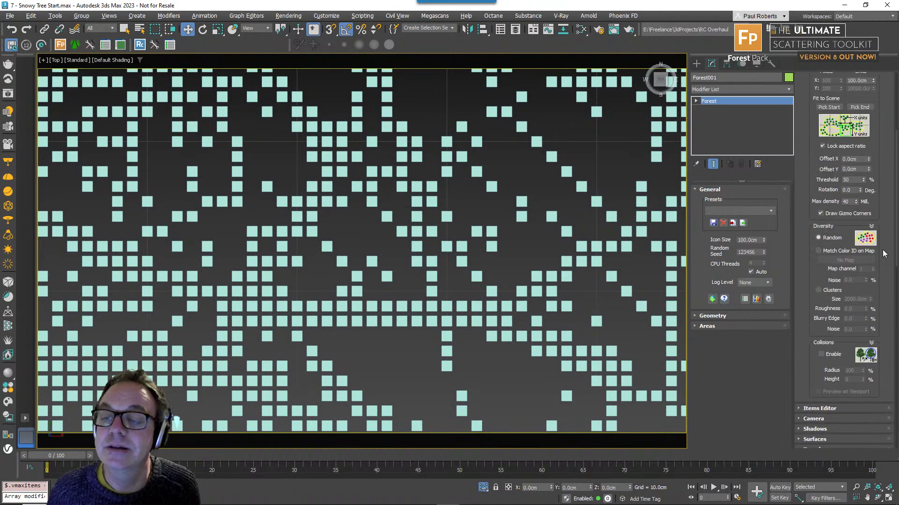
{"action": "scroll", "coordinate": [819, 174], "scroll_direction": "up", "scroll_amount": 5}
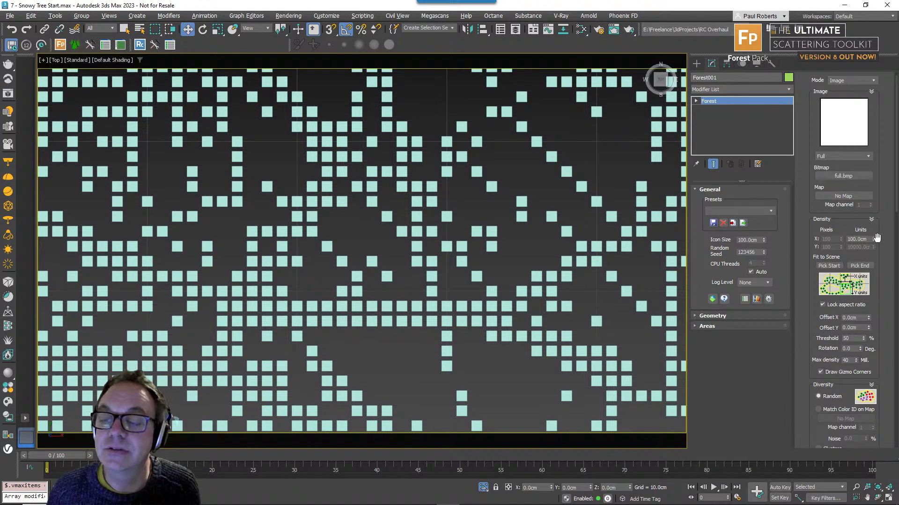
{"action": "left_click_drag", "start_coordinate": [874, 240], "coordinate": [357, 324]}
{"action": "left_click_drag", "start_coordinate": [862, 238], "coordinate": [845, 243]}
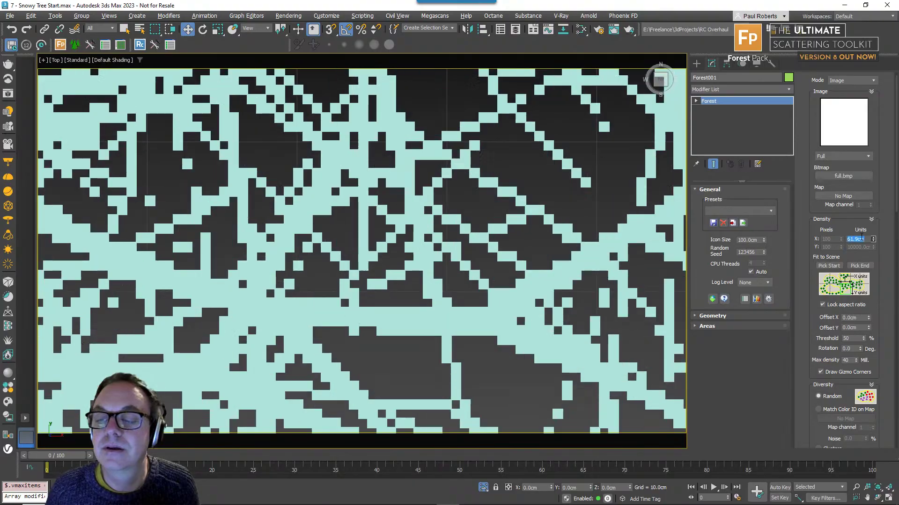
- Examine how the scattered planes cover the branches, end isolation and compare them with the whole tree
{"action": "scroll", "coordinate": [445, 309], "scroll_direction": "down", "scroll_amount": 5}
{"action": "middle_click_drag", "start_coordinate": [452, 328], "coordinate": [378, 214], "text": "alt"}
{"action": "key", "text": "z"}
{"action": "scroll", "coordinate": [436, 302], "scroll_direction": "down", "scroll_amount": 3}
{"action": "scroll", "coordinate": [416, 306], "scroll_direction": "up", "scroll_amount": 8}
{"action": "scroll", "coordinate": [418, 285], "scroll_direction": "up", "scroll_amount": 5}
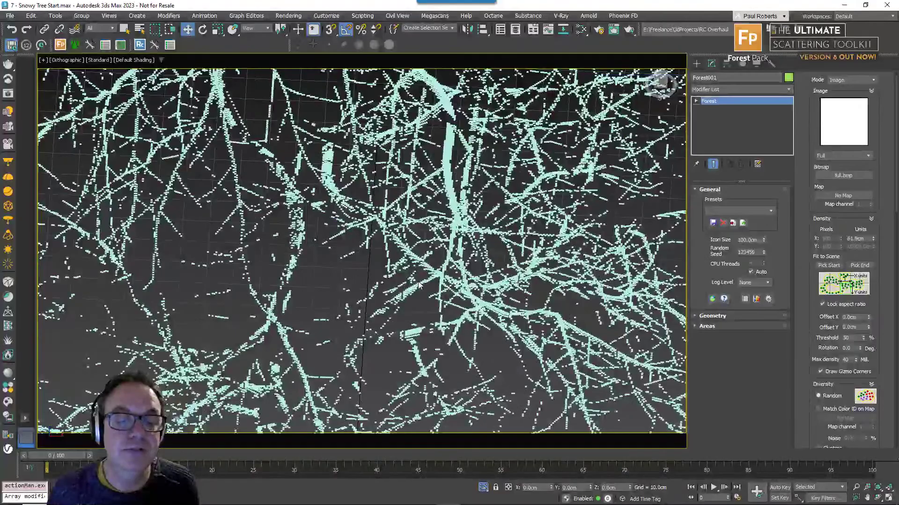
{"action": "scroll", "coordinate": [418, 284], "scroll_direction": "down", "scroll_amount": 5}
{"action": "left_click", "coordinate": [484, 491]}
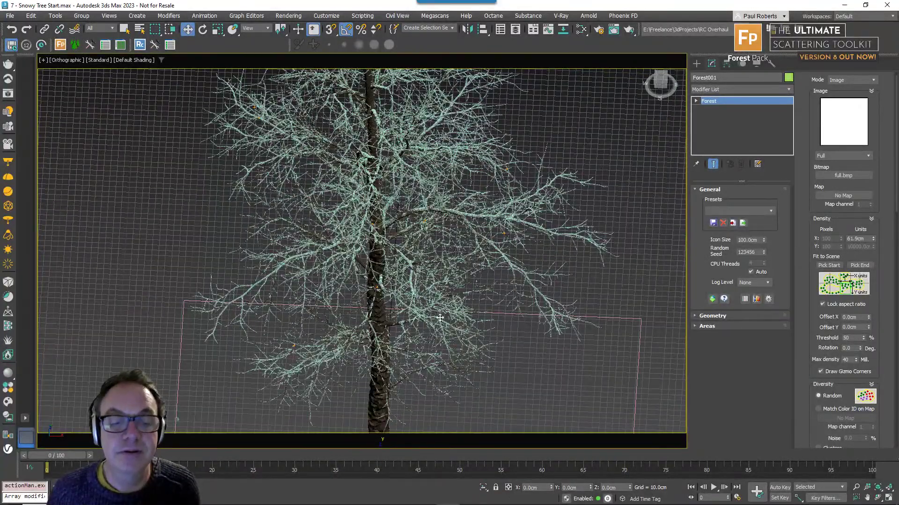
{"action": "middle_click_drag", "start_coordinate": [440, 316], "coordinate": [431, 278], "text": "alt"}
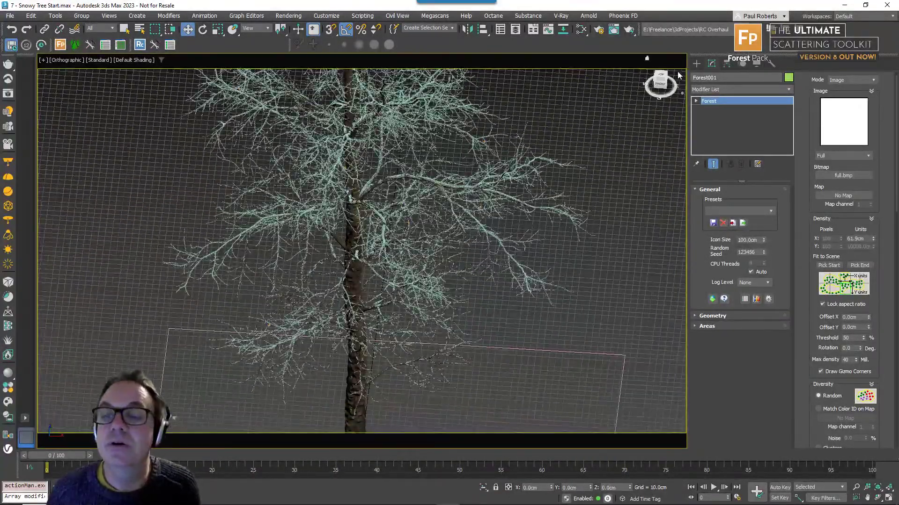
- Create a tyMesher object on the ground beside the tree
{"action": "left_click", "coordinate": [697, 63]}
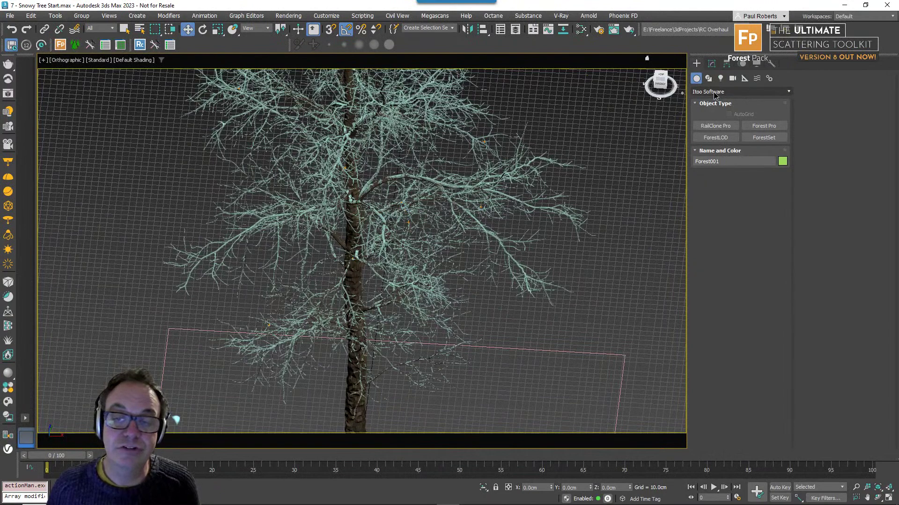
{"action": "left_click", "coordinate": [714, 92]}
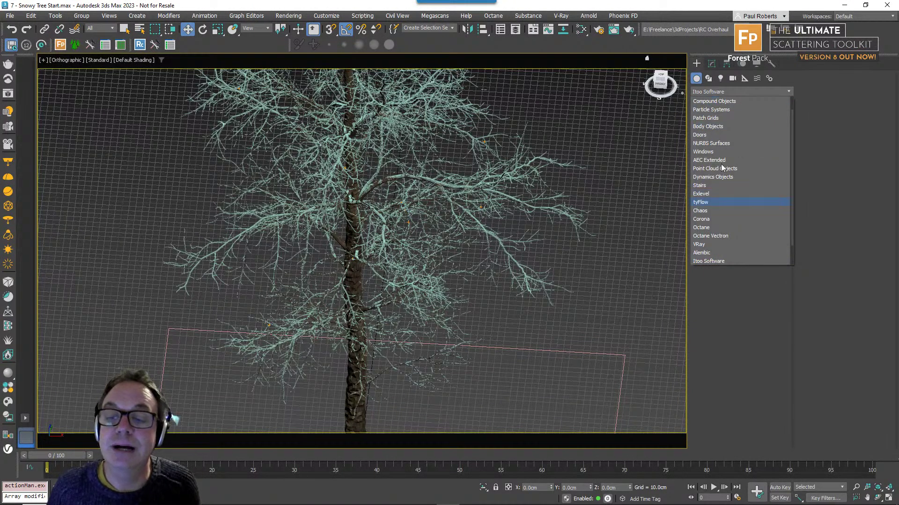
{"action": "left_click", "coordinate": [716, 204]}
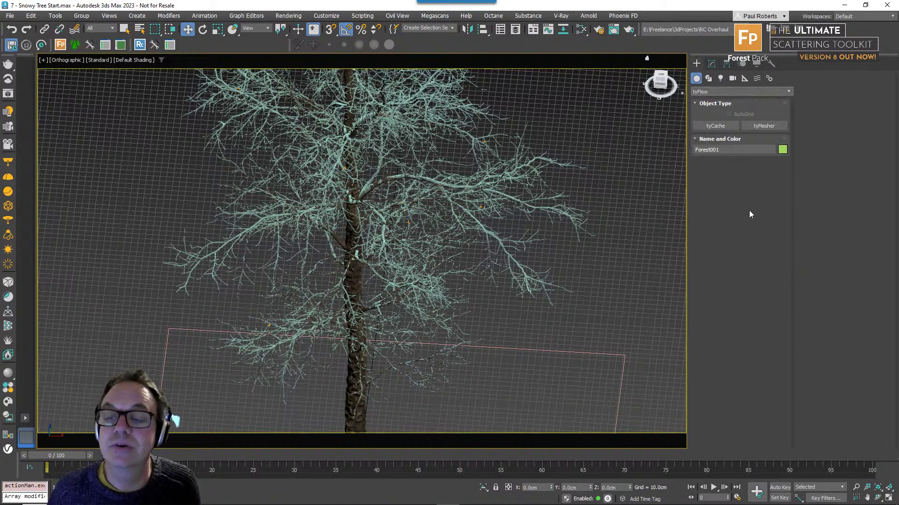
{"action": "left_click", "coordinate": [764, 127]}
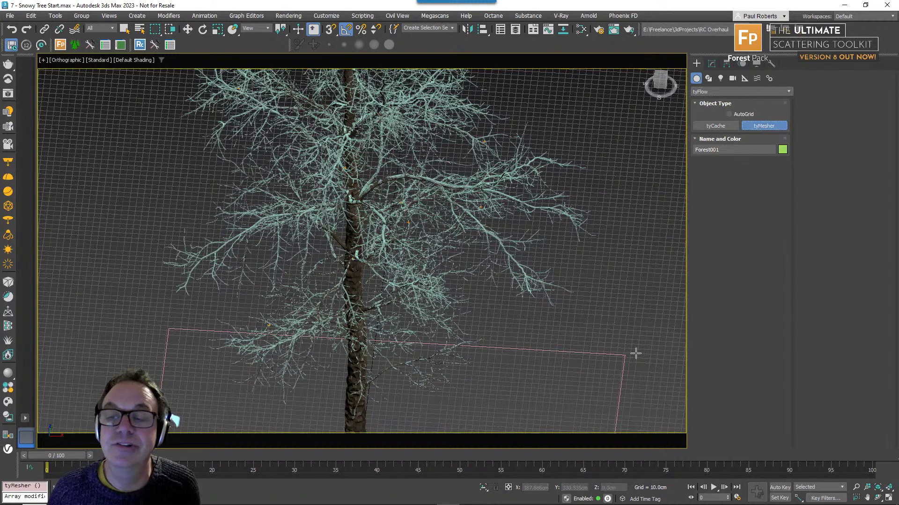
{"action": "left_click", "coordinate": [552, 380]}
{"action": "key", "text": "w"}
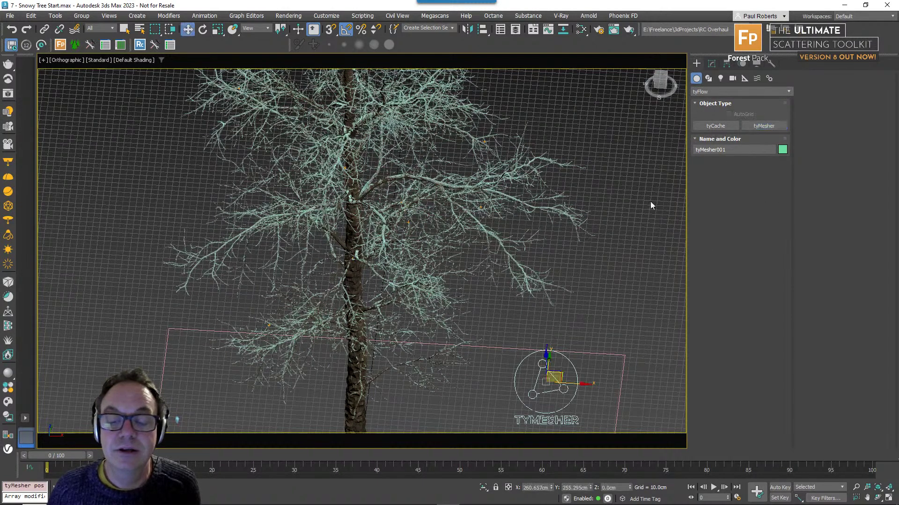
- Add Forest001 as the tyMesher's input object to build a blobmesh over the branches
{"action": "left_click", "coordinate": [720, 78]}
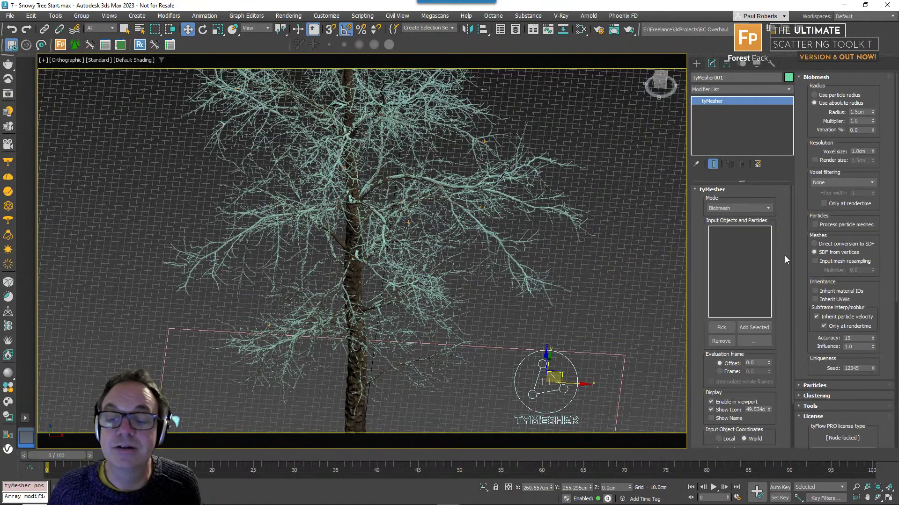
{"action": "scroll", "coordinate": [604, 290], "scroll_direction": "up", "scroll_amount": 10}
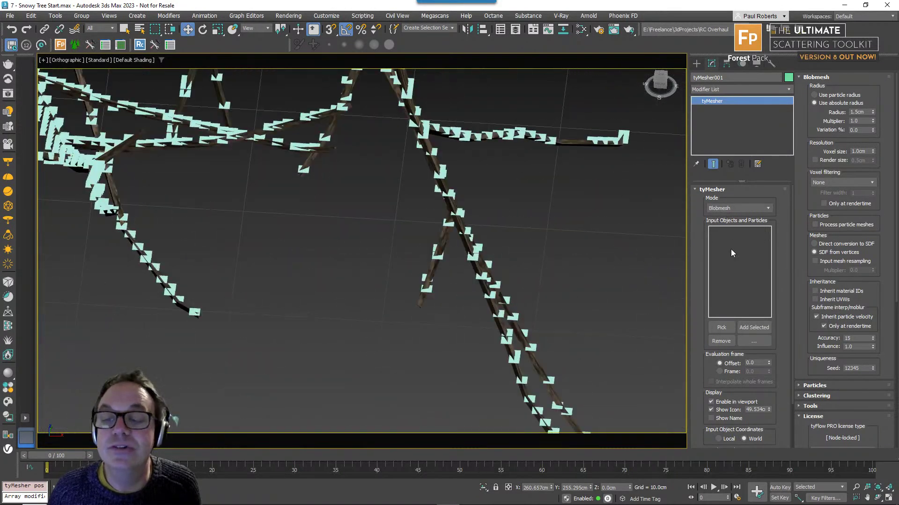
{"action": "left_click", "coordinate": [722, 327]}
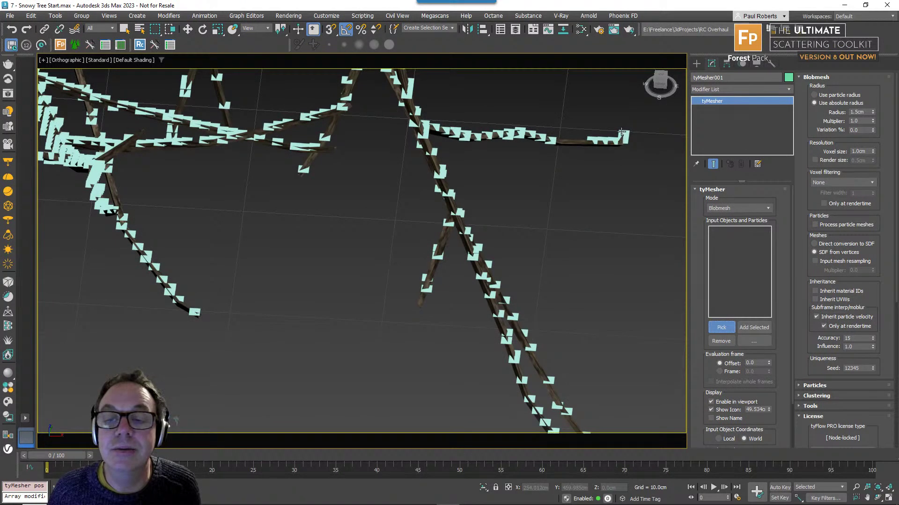
{"action": "right_click", "coordinate": [582, 285]}
{"action": "scroll", "coordinate": [540, 212], "scroll_direction": "down", "scroll_amount": 10}
{"action": "middle_click_drag", "start_coordinate": [528, 217], "coordinate": [524, 211]}
{"action": "scroll", "coordinate": [523, 211], "scroll_direction": "down", "scroll_amount": 6}
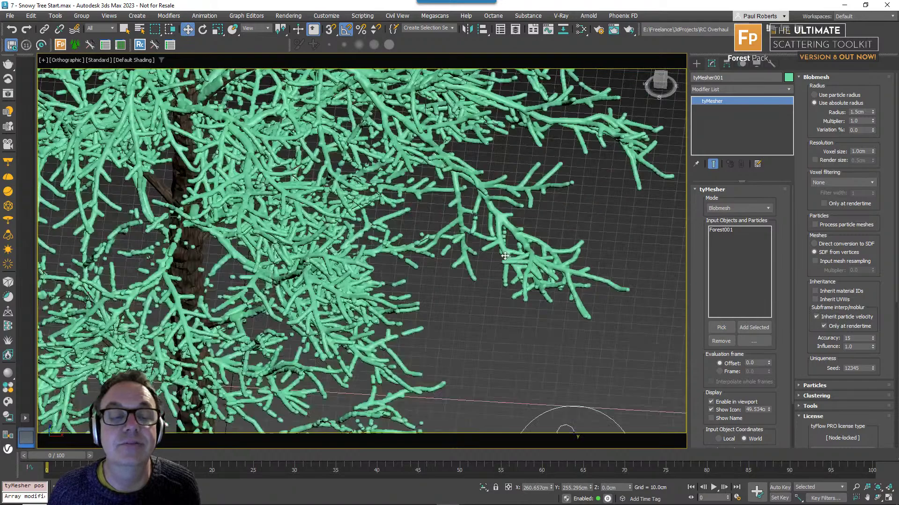
- Change the tyMesher's object color to white and set its Blobmesh radius to 0.7 cm
{"action": "scroll", "coordinate": [497, 236], "scroll_direction": "up", "scroll_amount": 4}
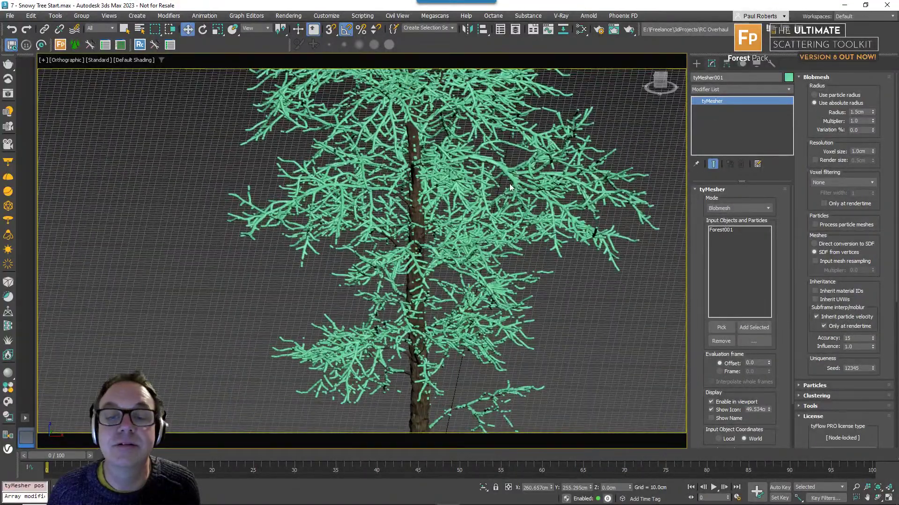
{"action": "left_click", "coordinate": [789, 77]}
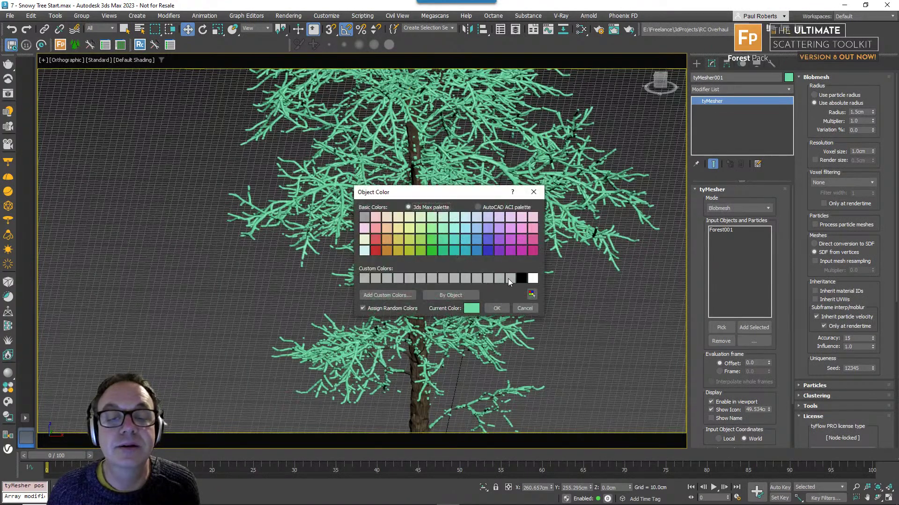
{"action": "left_click", "coordinate": [497, 308]}
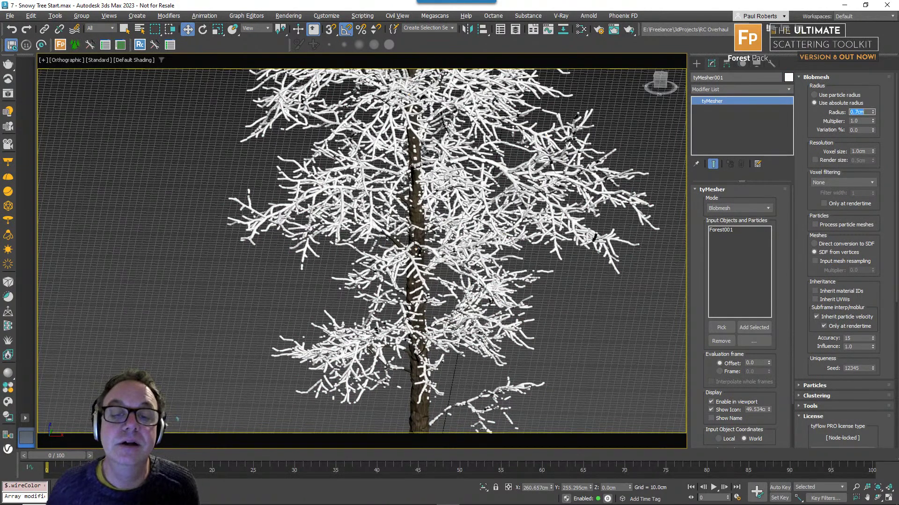
{"action": "scroll", "coordinate": [493, 200], "scroll_direction": "up", "scroll_amount": 10}
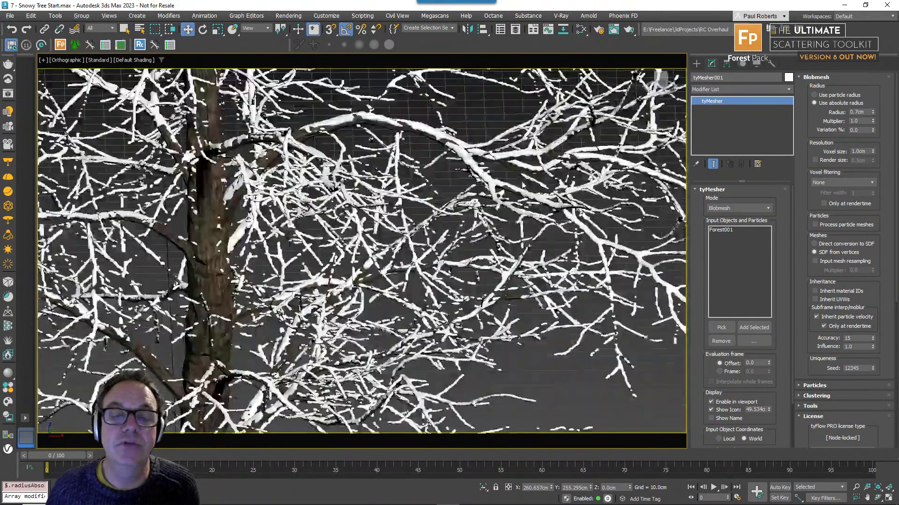
{"action": "scroll", "coordinate": [490, 189], "scroll_direction": "down", "scroll_amount": 12}
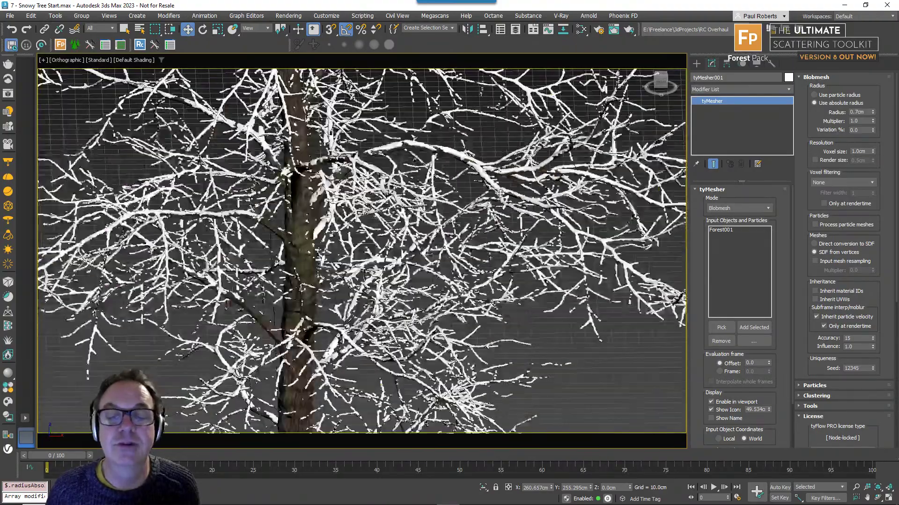
{"action": "scroll", "coordinate": [491, 245], "scroll_direction": "down", "scroll_amount": 10}
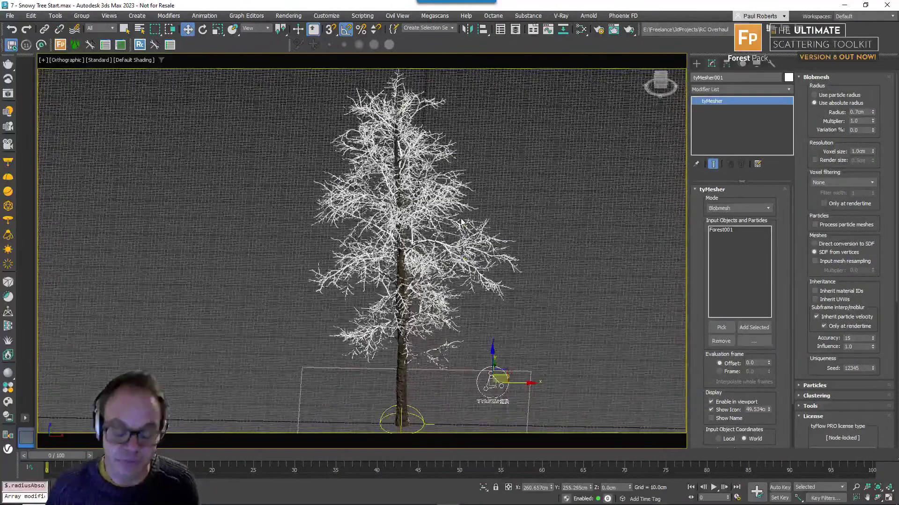
- Switch to a perspective view with the grid hidden and examine the snow mesh on the branches up close
{"action": "key", "text": "p"}
{"action": "key", "text": "g"}
{"action": "middle_click_drag", "start_coordinate": [459, 218], "coordinate": [441, 221], "text": "alt"}
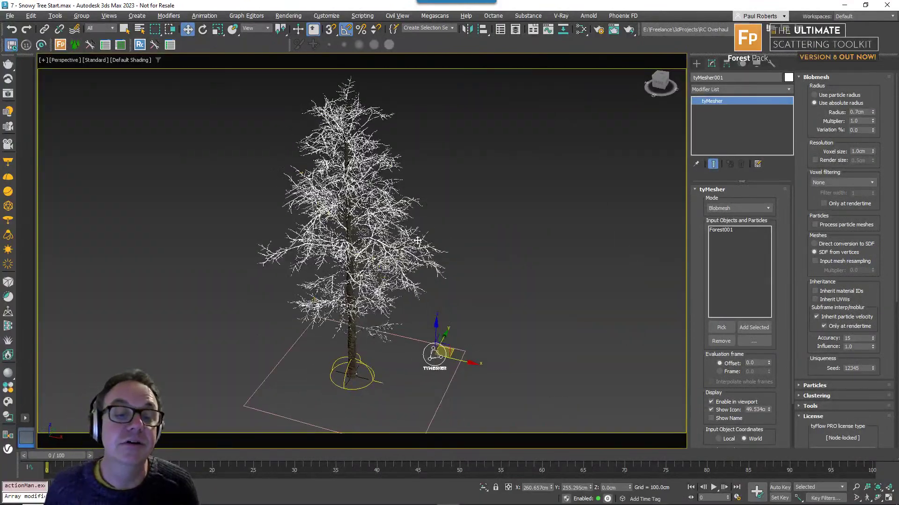
{"action": "scroll", "coordinate": [405, 263], "scroll_direction": "up", "scroll_amount": 8}
{"action": "scroll", "coordinate": [404, 261], "scroll_direction": "up", "scroll_amount": 8}
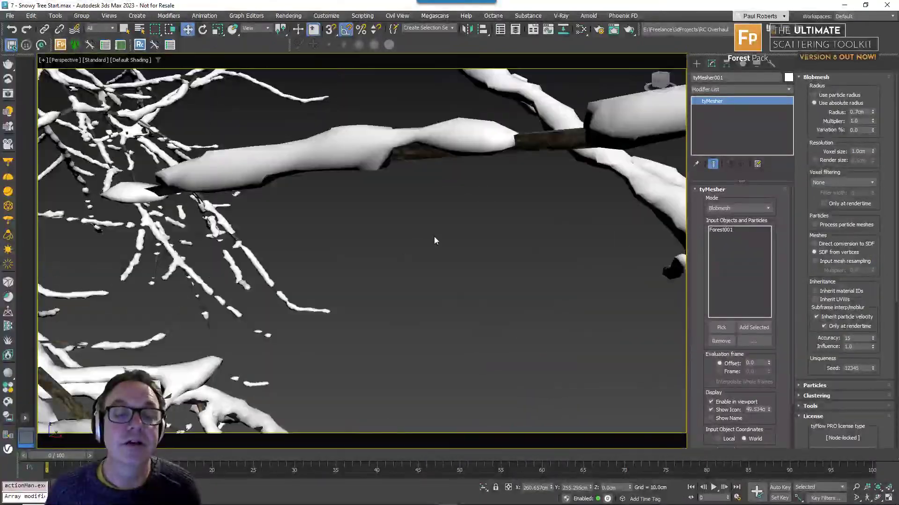
{"action": "scroll", "coordinate": [375, 227], "scroll_direction": "down", "scroll_amount": 10}
{"action": "scroll", "coordinate": [272, 276], "scroll_direction": "up", "scroll_amount": 8}
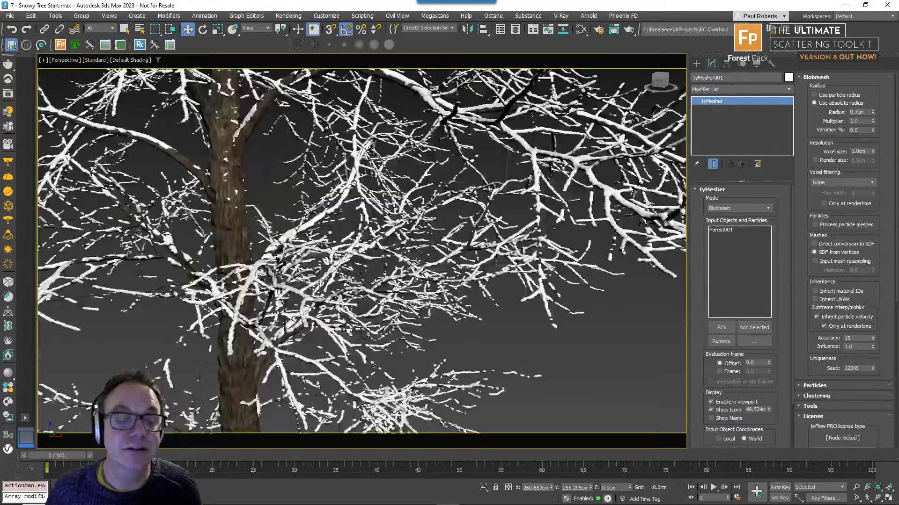
{"action": "scroll", "coordinate": [272, 277], "scroll_direction": "up", "scroll_amount": 8}
{"action": "scroll", "coordinate": [283, 255], "scroll_direction": "down", "scroll_amount": 8}
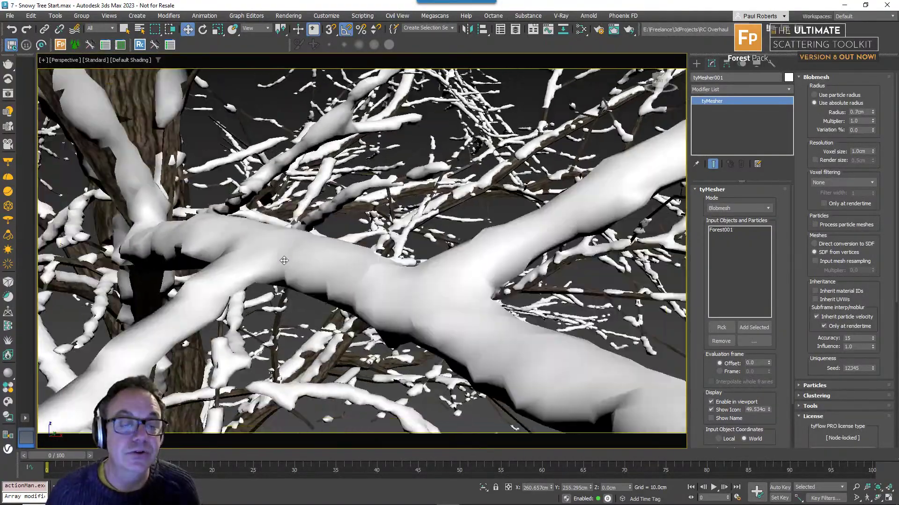
{"action": "scroll", "coordinate": [284, 270], "scroll_direction": "down", "scroll_amount": 10}
{"action": "middle_click_drag", "start_coordinate": [284, 270], "coordinate": [341, 312], "text": "alt"}
{"action": "scroll", "coordinate": [287, 288], "scroll_direction": "up", "scroll_amount": 8}
{"action": "scroll", "coordinate": [287, 288], "scroll_direction": "down", "scroll_amount": 10}
{"action": "scroll", "coordinate": [340, 311], "scroll_direction": "down", "scroll_amount": 6}
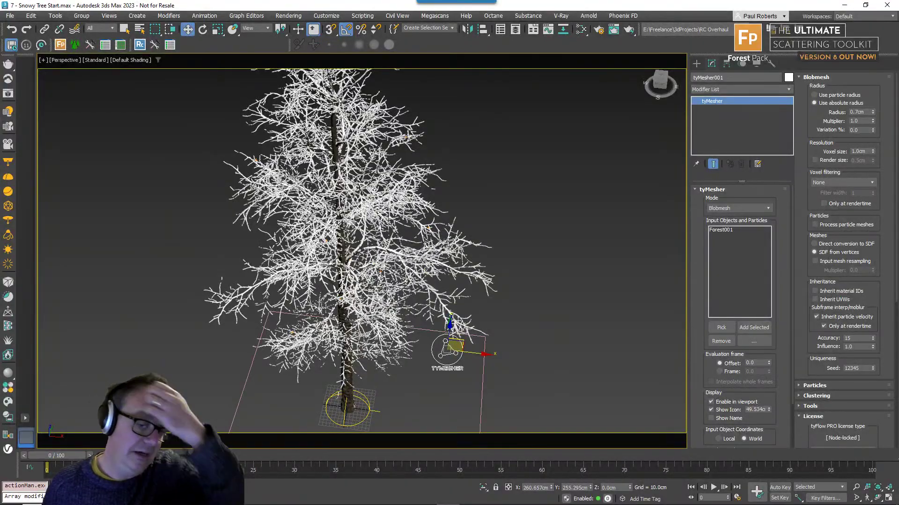
- Examine the snow coverage around the trunk and over the whole tree from different angles
{"action": "mouse_move", "coordinate": [359, 260]}
{"action": "middle_mouse_down", "text": "alt"}
{"action": "mouse_move", "coordinate": [370, 355]}
{"action": "mouse_move", "coordinate": [369, 269]}
{"action": "middle_mouse_up", "text": "alt"}
{"action": "scroll", "coordinate": [314, 244], "scroll_direction": "up", "scroll_amount": 6}
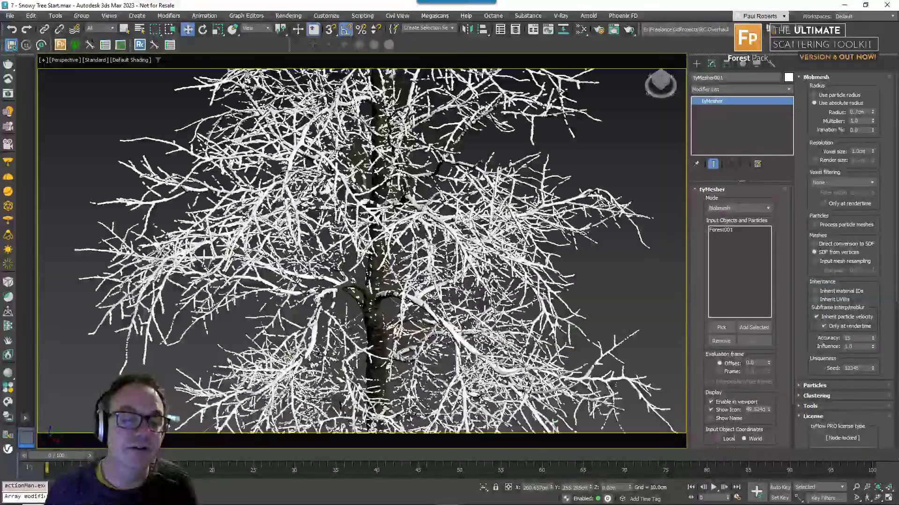
{"action": "scroll", "coordinate": [428, 275], "scroll_direction": "down", "scroll_amount": 6}
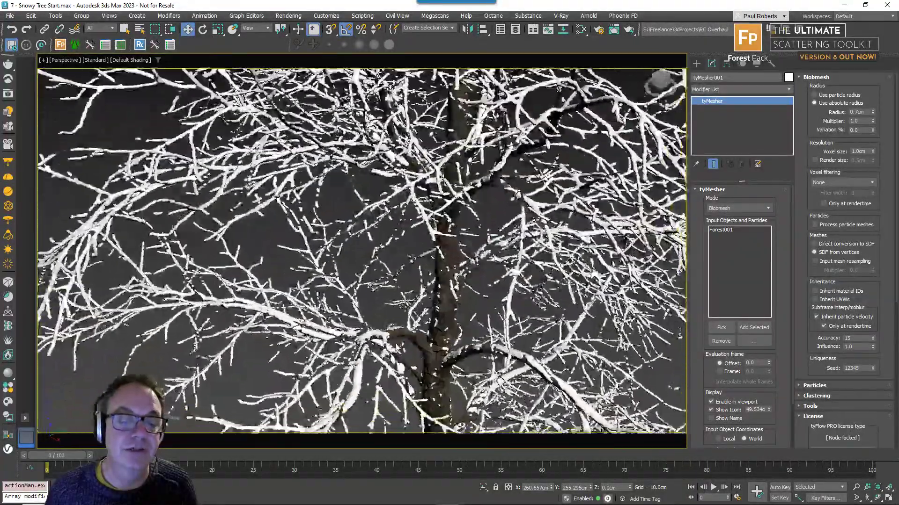
{"action": "scroll", "coordinate": [427, 274], "scroll_direction": "up", "scroll_amount": 2}
{"action": "middle_click_drag", "start_coordinate": [385, 276], "coordinate": [404, 286], "text": "alt"}
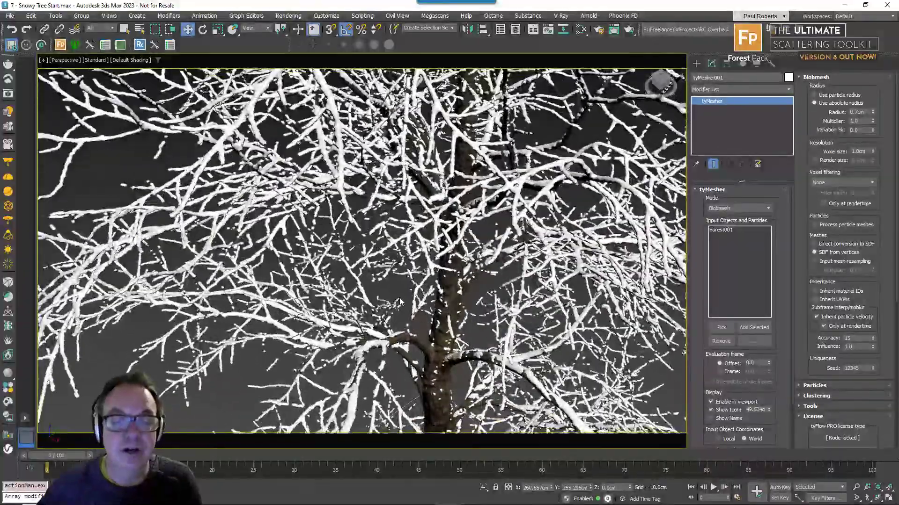
{"action": "scroll", "coordinate": [391, 294], "scroll_direction": "down", "scroll_amount": 6}
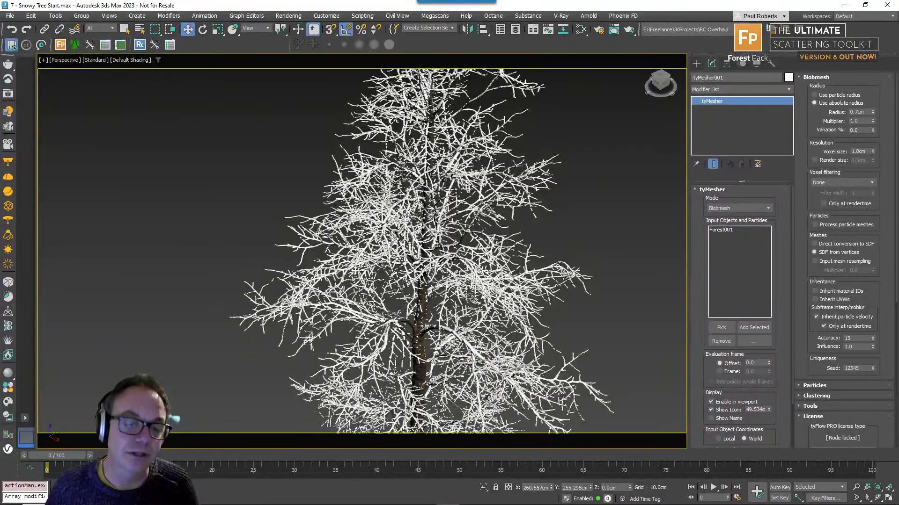
{"action": "middle_click_drag", "start_coordinate": [405, 294], "coordinate": [362, 243], "text": "alt"}
{"action": "scroll", "coordinate": [439, 306], "scroll_direction": "down", "scroll_amount": 4}
{"action": "scroll", "coordinate": [416, 305], "scroll_direction": "up", "scroll_amount": 4}
{"action": "middle_click_drag", "start_coordinate": [362, 298], "coordinate": [298, 269], "text": "alt"}
{"action": "scroll", "coordinate": [378, 274], "scroll_direction": "down", "scroll_amount": 3}
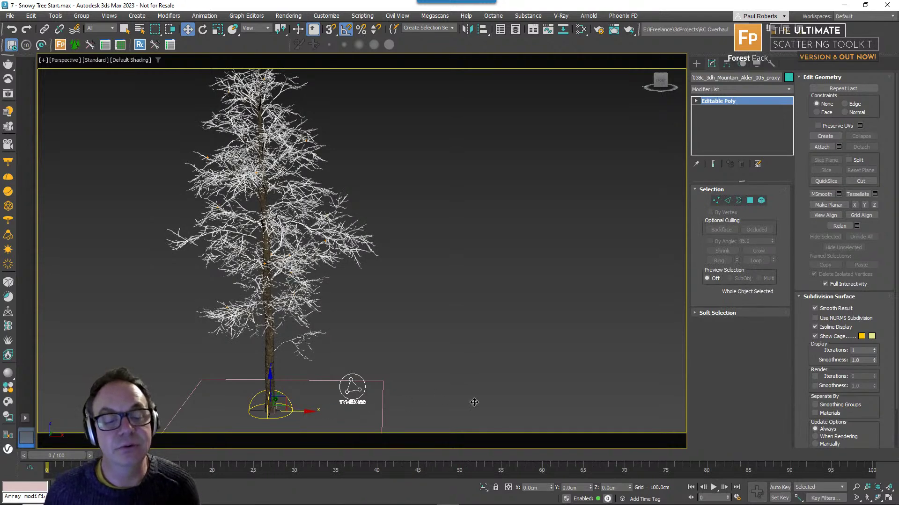
- Clone the bare tree along X as a single Copy beside the snowy tree and compare the two
{"action": "left_click_drag", "start_coordinate": [290, 411], "coordinate": [475, 412], "text": "shift"}
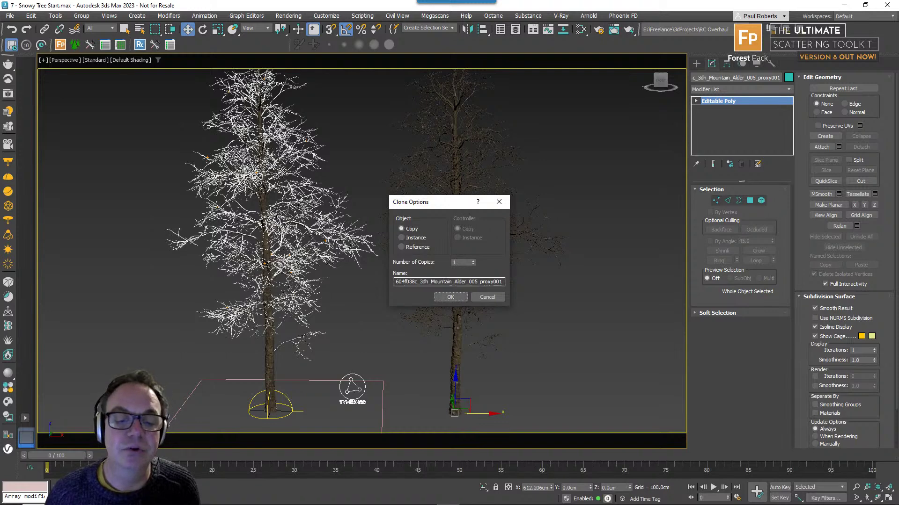
{"action": "left_click", "coordinate": [450, 297]}
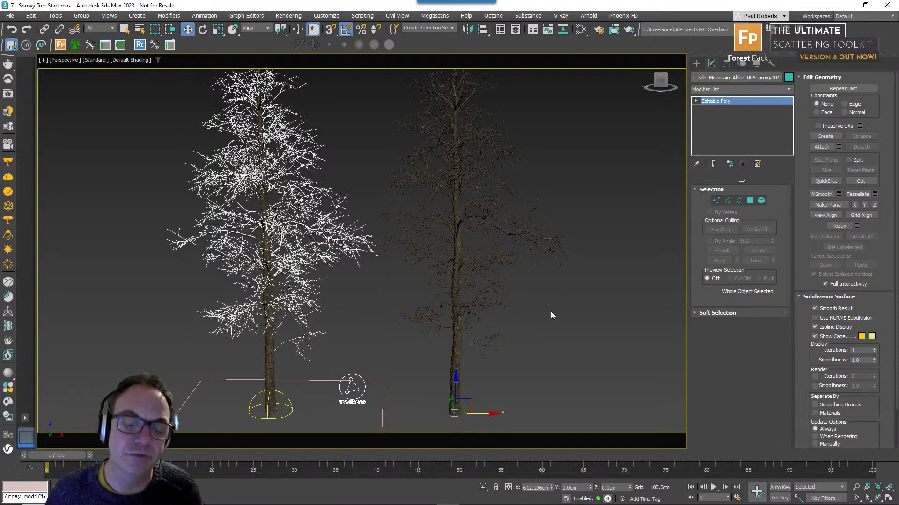
{"action": "scroll", "coordinate": [308, 217], "scroll_direction": "up", "scroll_amount": 10}
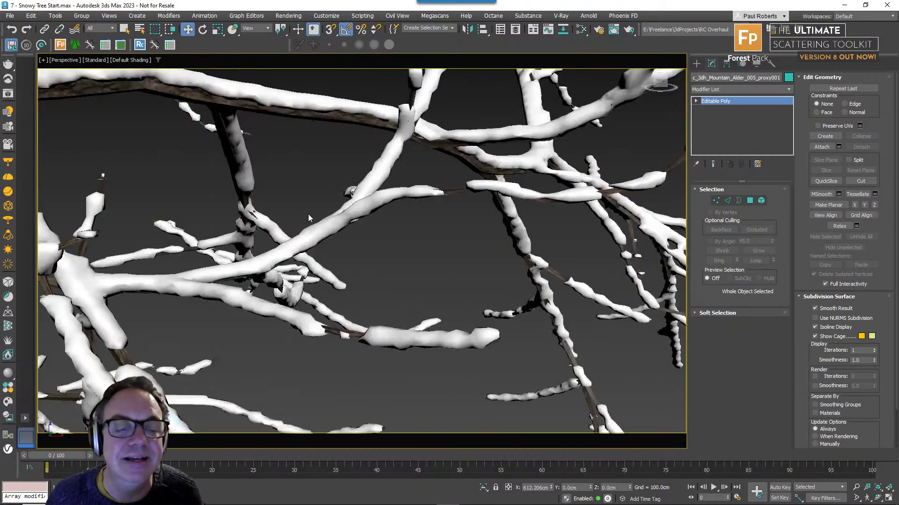
{"action": "scroll", "coordinate": [520, 303], "scroll_direction": "down", "scroll_amount": 10}
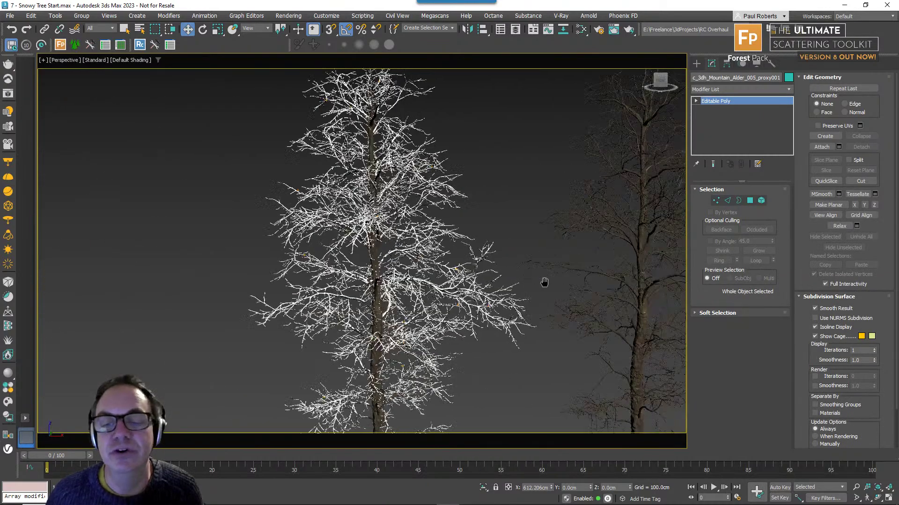
{"action": "middle_click_drag", "start_coordinate": [543, 282], "coordinate": [386, 269]}
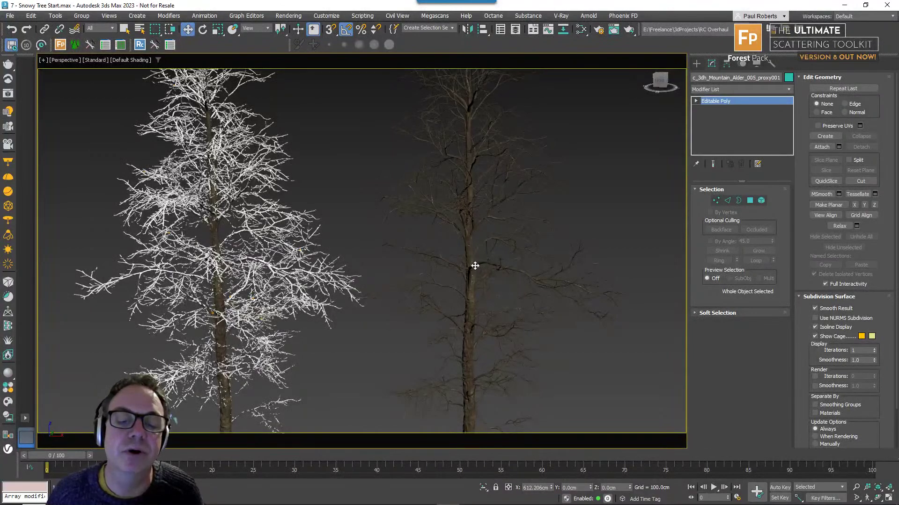
{"action": "scroll", "coordinate": [478, 265], "scroll_direction": "down", "scroll_amount": 5}
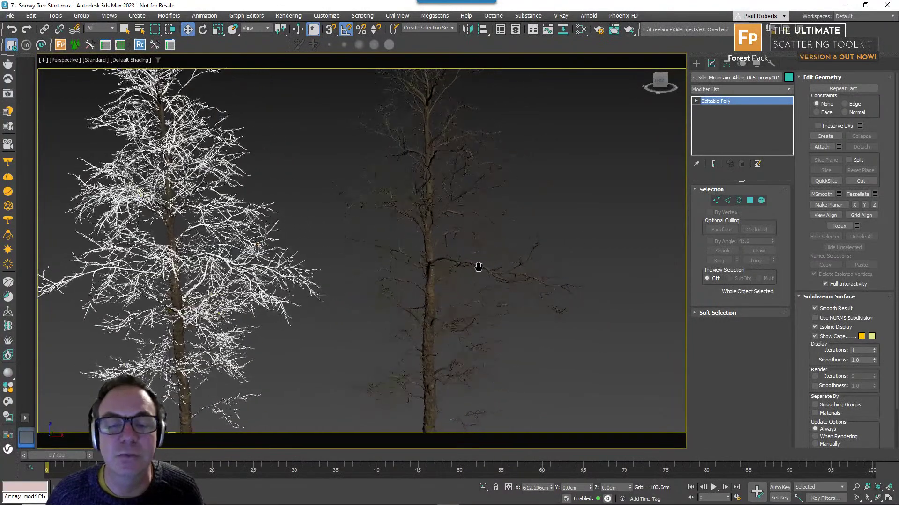
{"action": "mouse_move", "coordinate": [487, 277]}
{"action": "middle_mouse_down"}
{"action": "mouse_move", "coordinate": [450, 277]}
{"action": "mouse_move", "coordinate": [443, 264]}
{"action": "middle_mouse_up"}
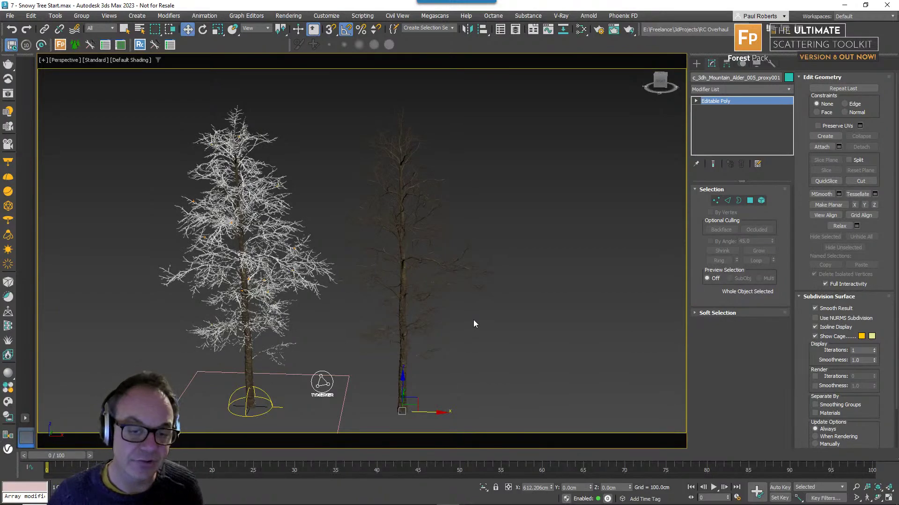
{"action": "middle_click_drag", "start_coordinate": [472, 318], "coordinate": [454, 307]}
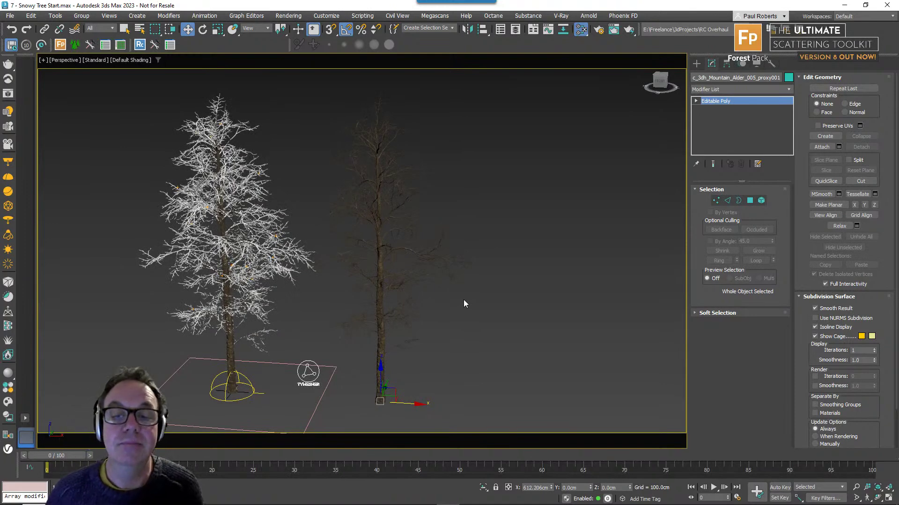
- Open the Slate Material Editor and sample the copied tree's Mountain Alder 005 material into the node view
{"action": "key", "text": "m"}
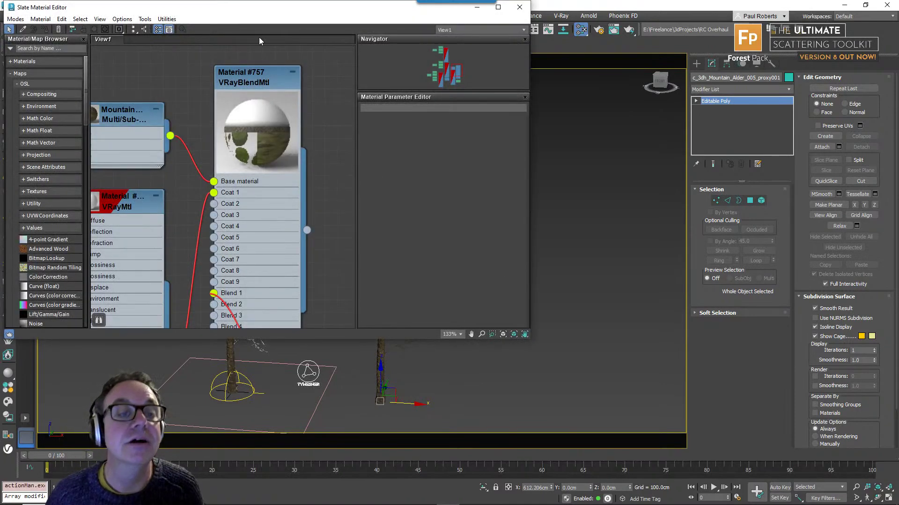
{"action": "left_click_drag", "start_coordinate": [247, 12], "coordinate": [473, 36]}
{"action": "scroll", "coordinate": [476, 293], "scroll_direction": "down", "scroll_amount": 15}
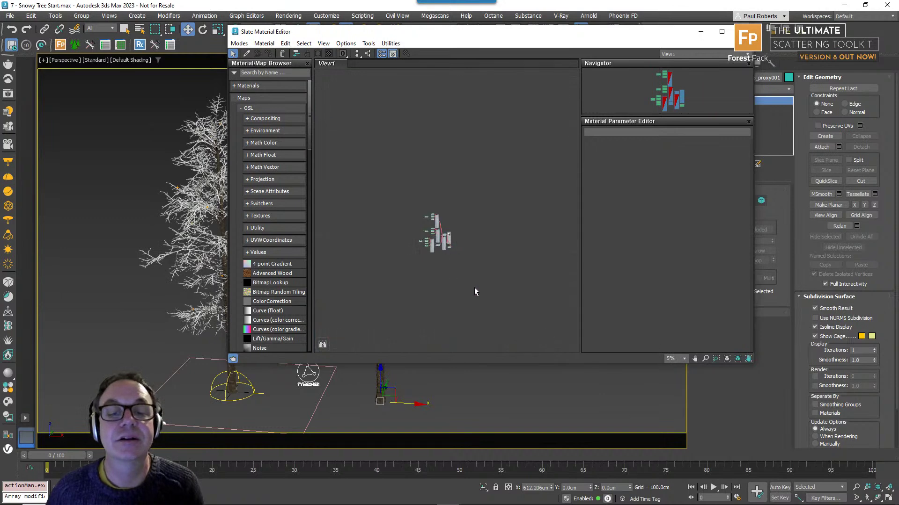
{"action": "left_click_drag", "start_coordinate": [300, 31], "coordinate": [614, 42]}
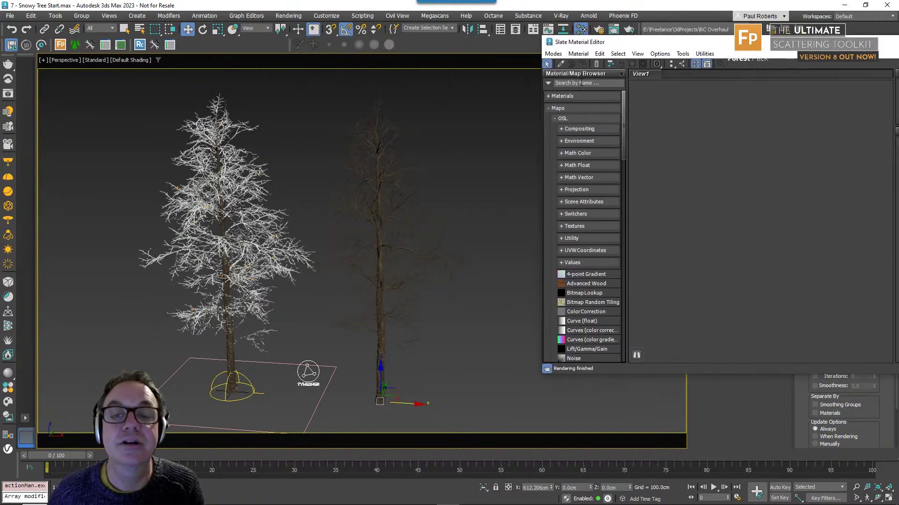
{"action": "left_click", "coordinate": [561, 64]}
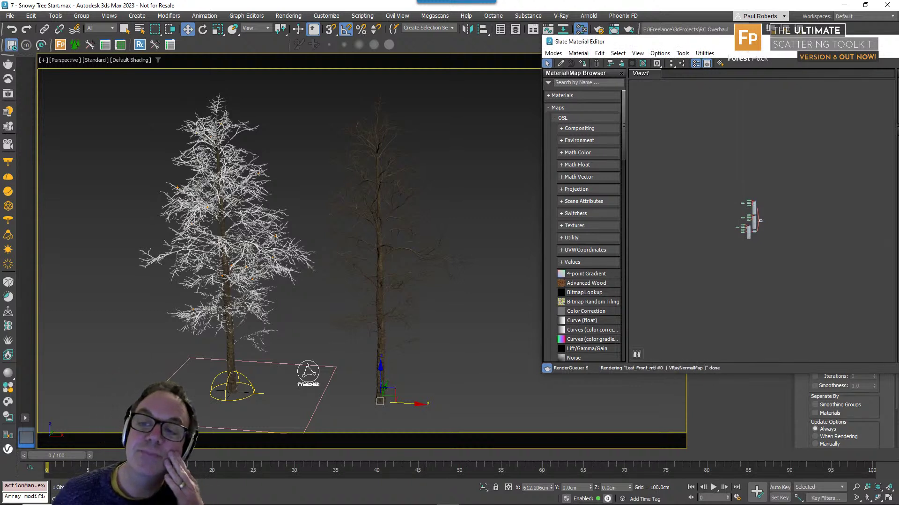
{"action": "left_click_drag", "start_coordinate": [744, 44], "coordinate": [545, 31]}
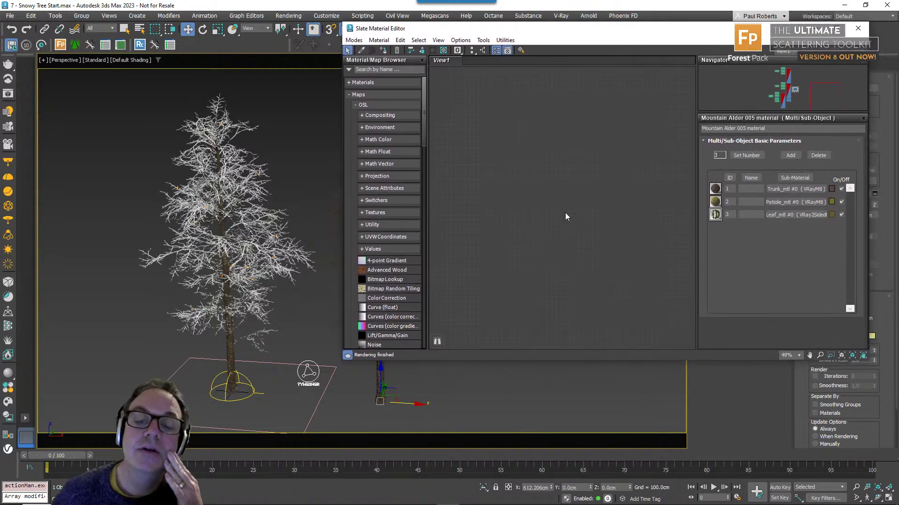
{"action": "scroll", "coordinate": [560, 215], "scroll_direction": "up", "scroll_amount": 5}
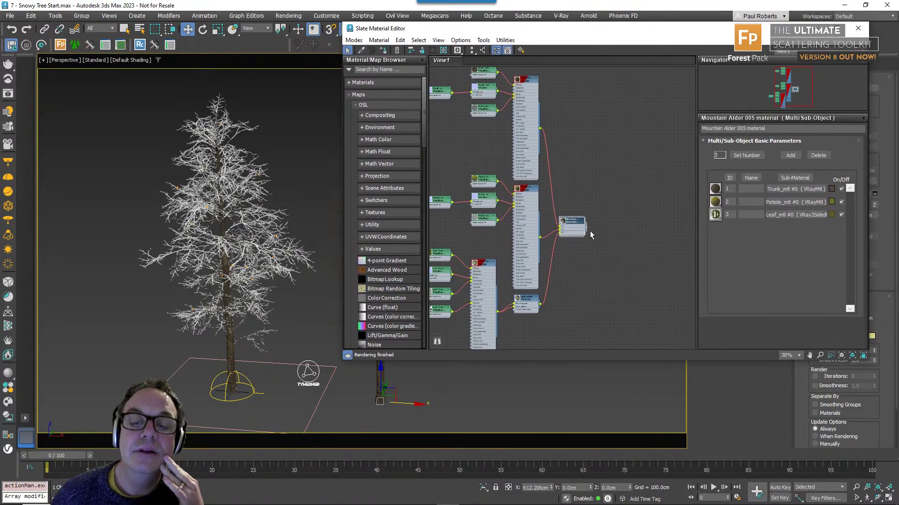
- Review the tree's sub-materials and connect the Multi/Sub-Object material to the Base material slot of a new VRayBlendMtl
{"action": "scroll", "coordinate": [546, 234], "scroll_direction": "up", "scroll_amount": 2}
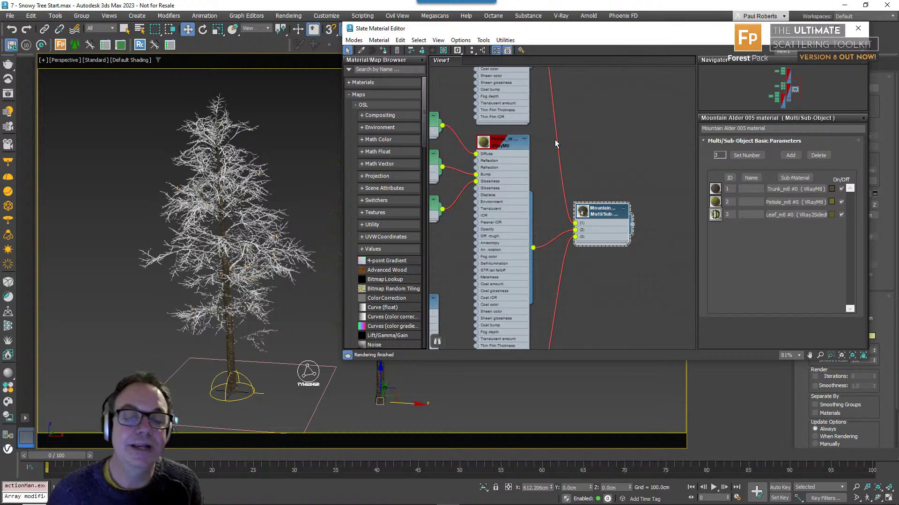
{"action": "scroll", "coordinate": [548, 143], "scroll_direction": "down", "scroll_amount": 4}
{"action": "middle_click_drag", "start_coordinate": [547, 144], "coordinate": [580, 156]}
{"action": "middle_click_drag", "start_coordinate": [564, 105], "coordinate": [556, 193]}
{"action": "middle_click_drag", "start_coordinate": [523, 320], "coordinate": [490, 264]}
{"action": "scroll", "coordinate": [541, 248], "scroll_direction": "up", "scroll_amount": 4}
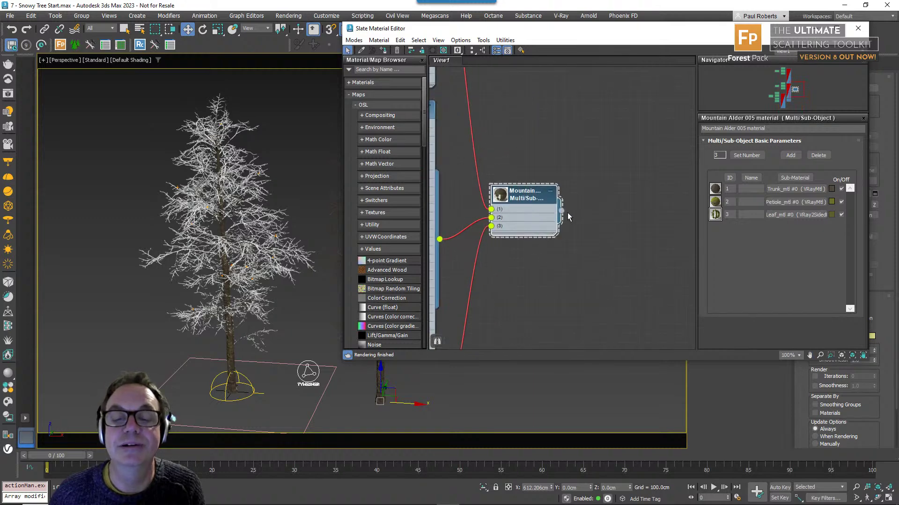
{"action": "left_click_drag", "start_coordinate": [561, 210], "coordinate": [603, 191]}
{"action": "mouse_move", "coordinate": [618, 196]}
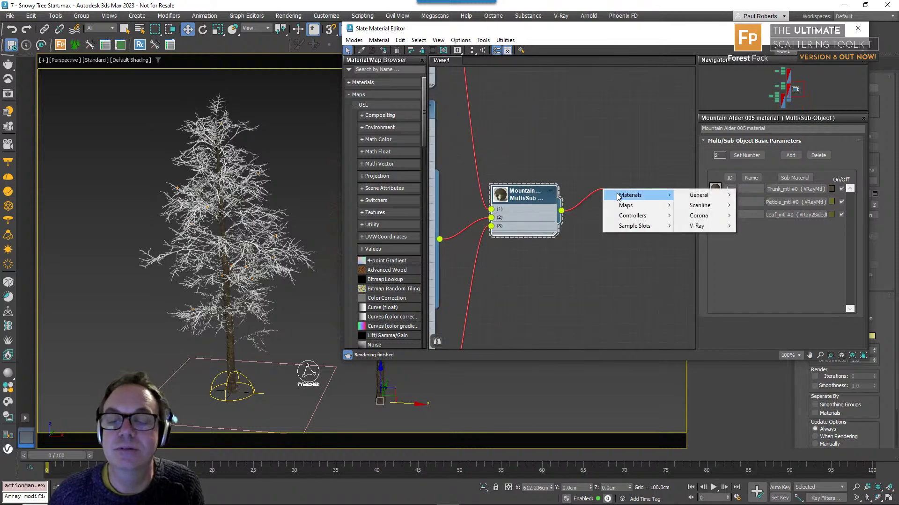
{"action": "left_click", "coordinate": [702, 227]}
{"action": "left_click", "coordinate": [759, 246]}
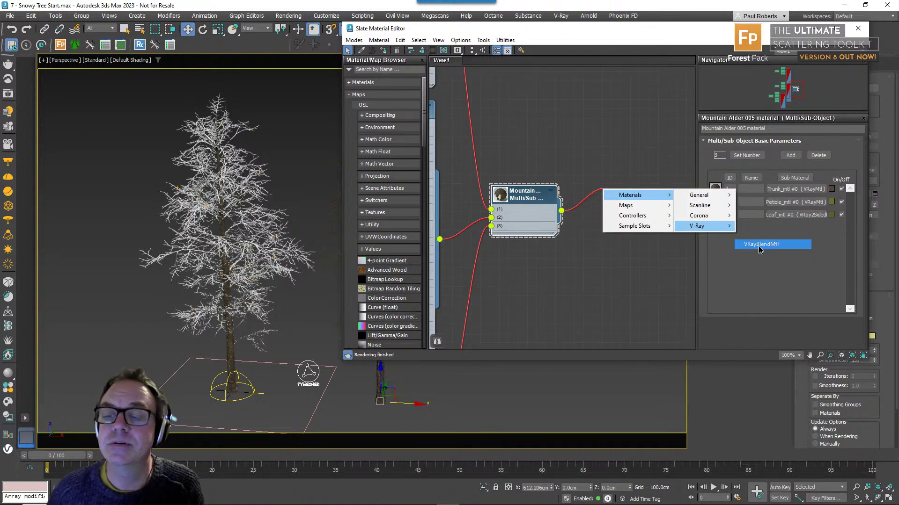
{"action": "left_click", "coordinate": [608, 204]}
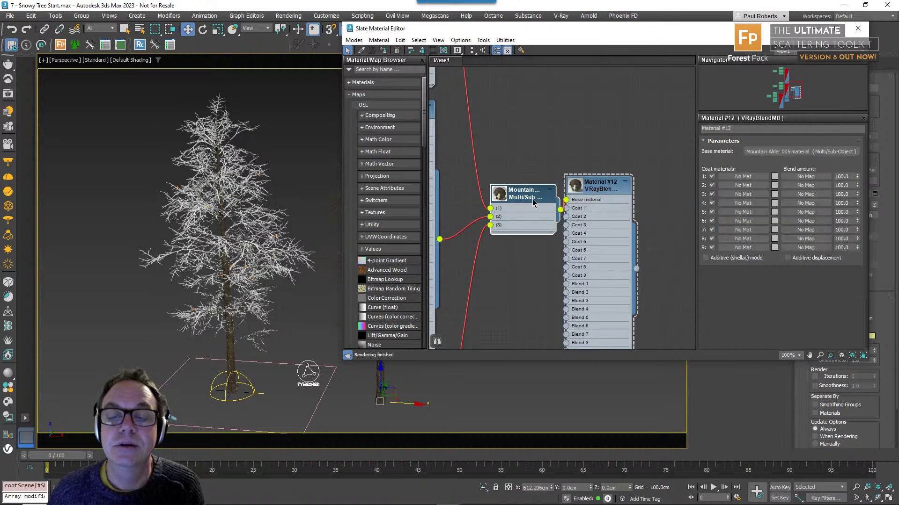
- Separate the Multi/Sub-Object node from the blend node and assign the VRayBlendMtl to the copied tree
{"action": "left_click_drag", "start_coordinate": [532, 201], "coordinate": [515, 182]}
{"action": "middle_click_drag", "start_coordinate": [573, 225], "coordinate": [579, 162]}
{"action": "left_click_drag", "start_coordinate": [505, 29], "coordinate": [563, 25]}
{"action": "left_click_drag", "start_coordinate": [705, 206], "coordinate": [384, 330]}
- Create a VRayMtl connected to the Coat 1 slot of the blend material
{"action": "scroll", "coordinate": [642, 163], "scroll_direction": "up", "scroll_amount": 3}
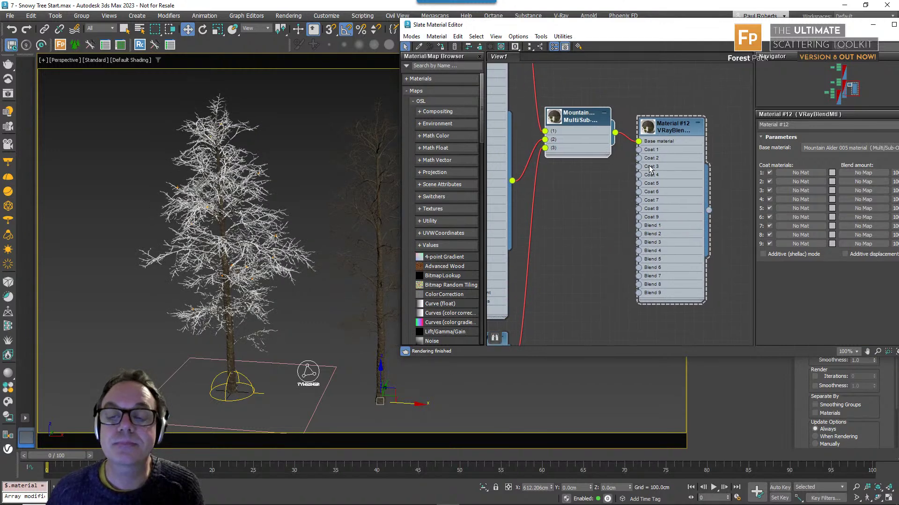
{"action": "left_click_drag", "start_coordinate": [635, 122], "coordinate": [585, 184]}
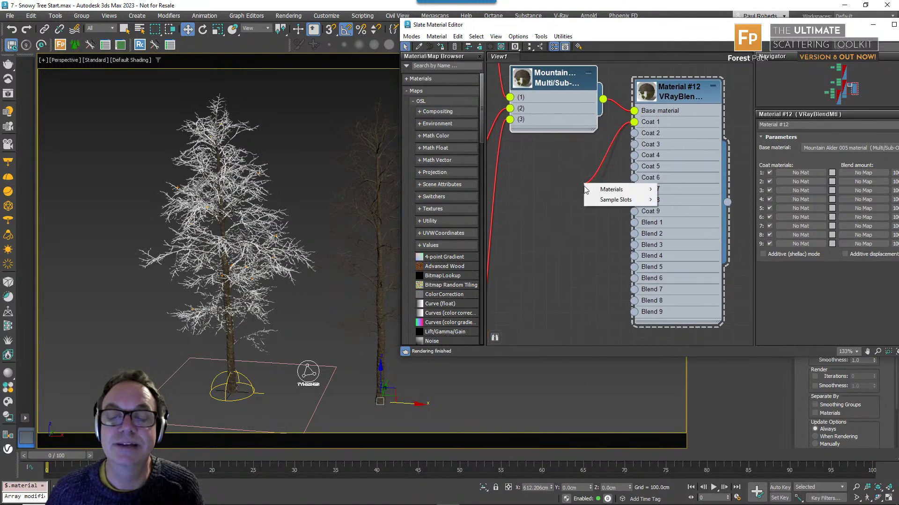
{"action": "mouse_move", "coordinate": [618, 190]}
{"action": "mouse_move", "coordinate": [707, 223]}
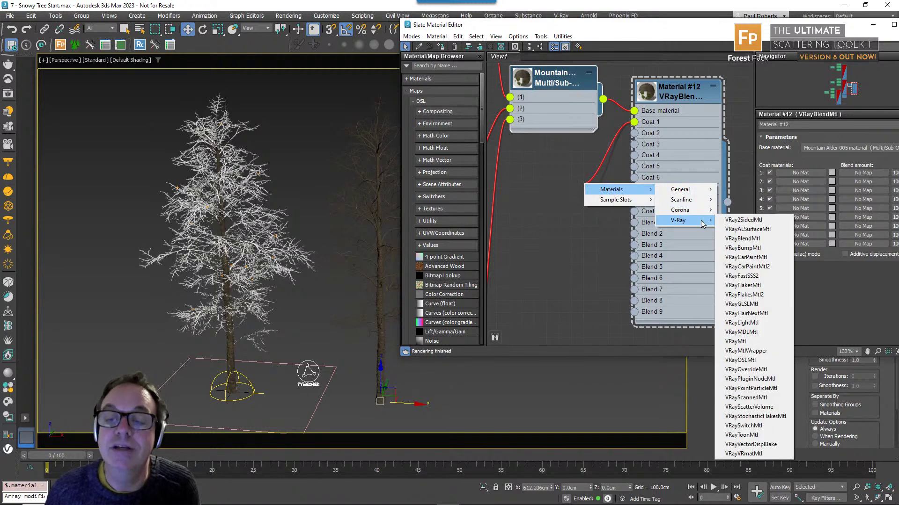
{"action": "left_click", "coordinate": [744, 343]}
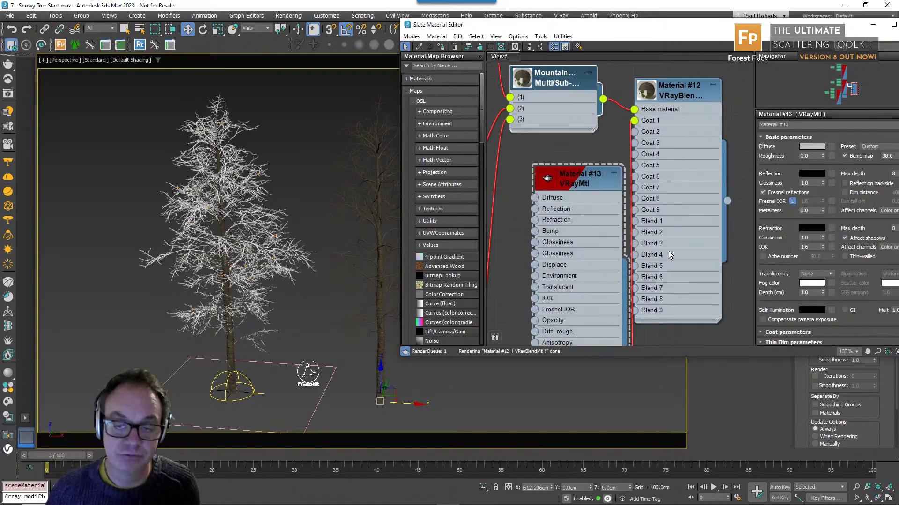
- Set the coat VRayMtl's diffuse color to near-white and move its node clear of the blend material's inputs
{"action": "left_click", "coordinate": [811, 147]}
{"action": "left_click_drag", "start_coordinate": [616, 103], "coordinate": [619, 114]}
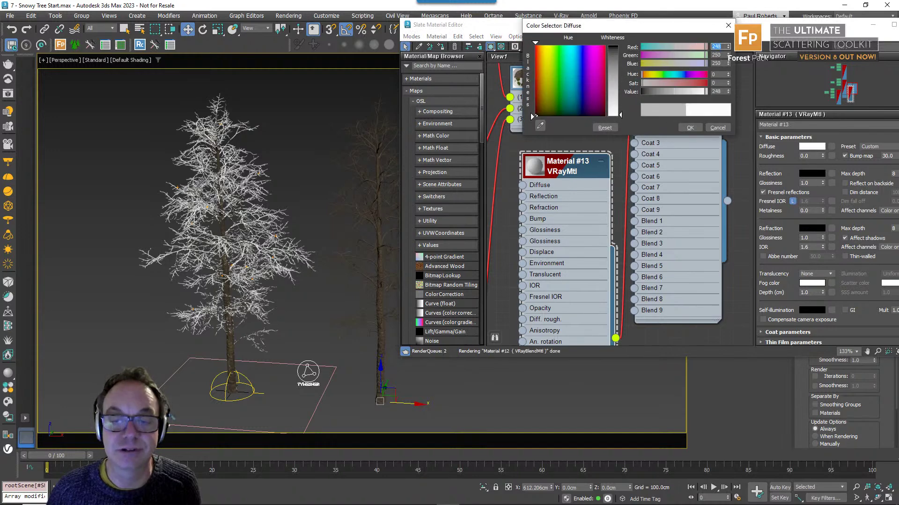
{"action": "left_click", "coordinate": [689, 128]}
{"action": "left_click_drag", "start_coordinate": [577, 172], "coordinate": [527, 122]}
{"action": "middle_click_drag", "start_coordinate": [673, 250], "coordinate": [674, 181]}
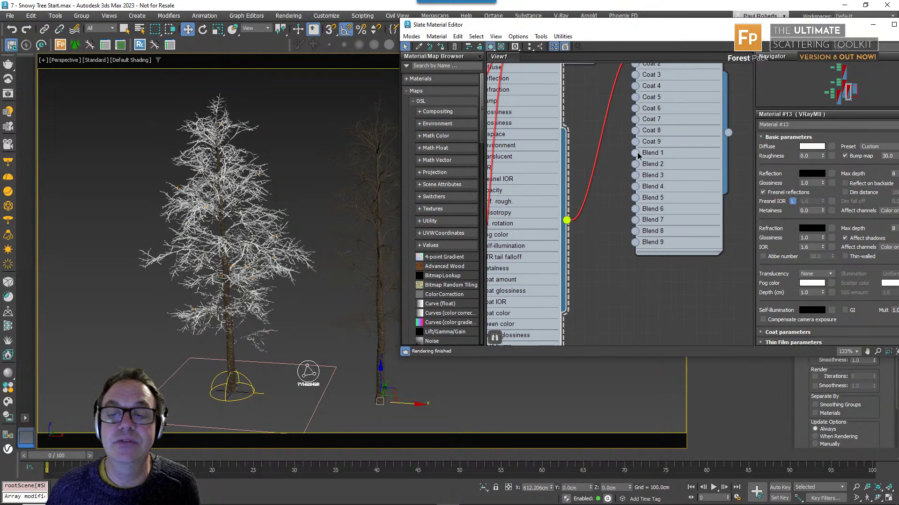
- Create a Falloff map connected to the Blend 1 slot of the VRayBlendMtl and place its node above the Multi/Sub-Object node
{"action": "left_click_drag", "start_coordinate": [635, 153], "coordinate": [611, 261]}
{"action": "mouse_move", "coordinate": [645, 278]}
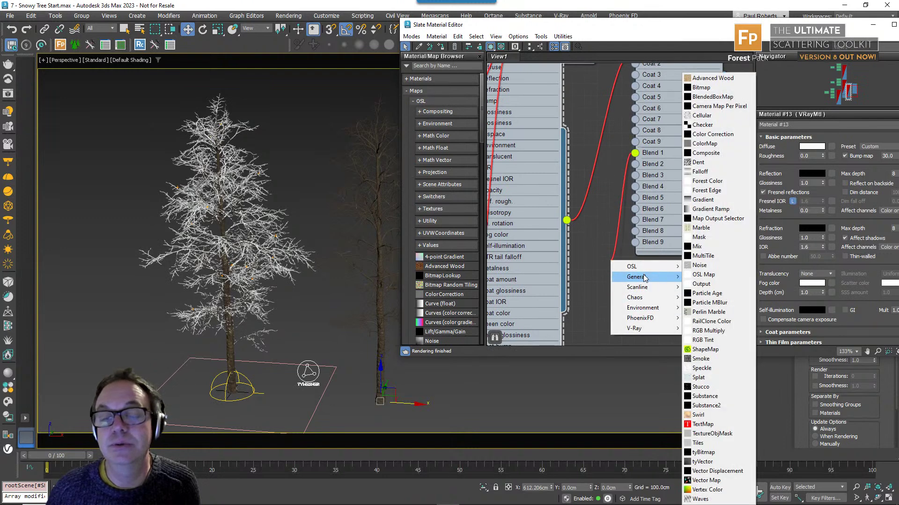
{"action": "left_click", "coordinate": [702, 172]}
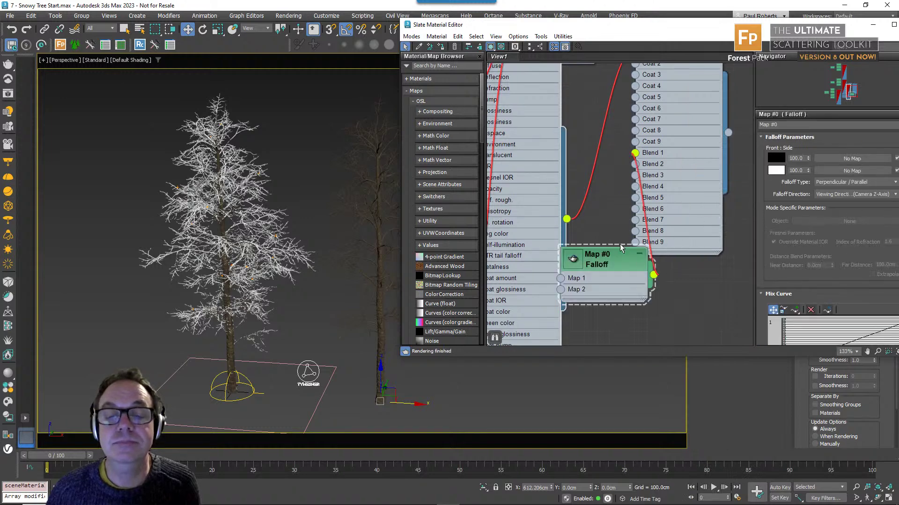
{"action": "middle_click_drag", "start_coordinate": [622, 256], "coordinate": [621, 269]}
{"action": "left_click_drag", "start_coordinate": [607, 280], "coordinate": [570, 157]}
{"action": "middle_click_drag", "start_coordinate": [604, 187], "coordinate": [604, 347]}
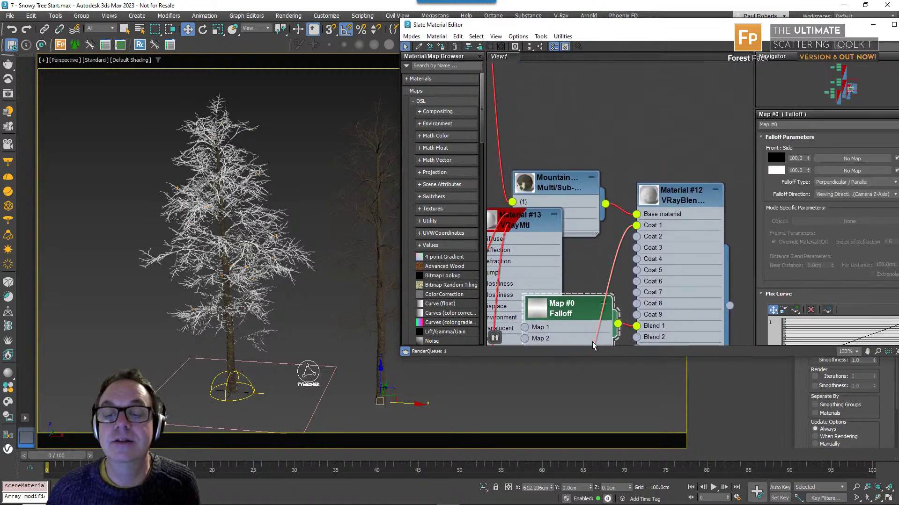
{"action": "left_click_drag", "start_coordinate": [580, 319], "coordinate": [580, 91]}
- Enlarge the VRayBlendMtl node's preview and shift the Falloff node closer to the blend material
{"action": "double_click", "coordinate": [650, 196]}
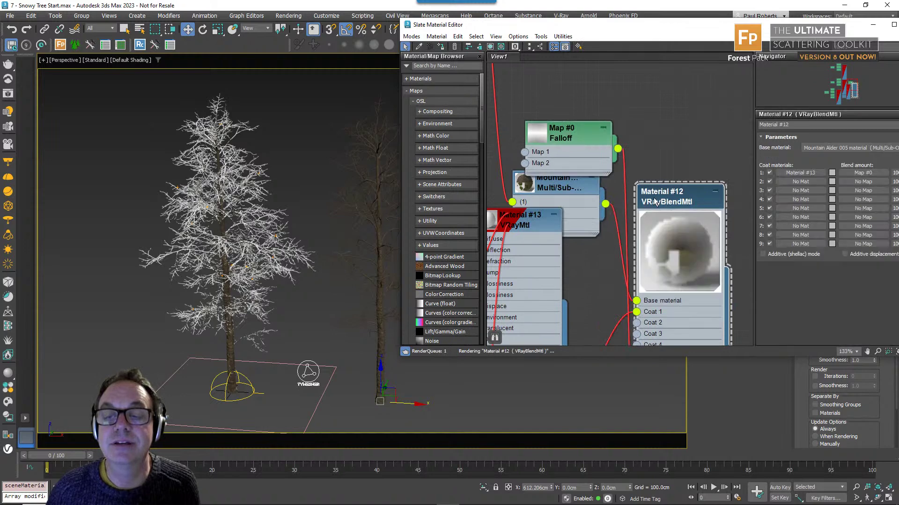
{"action": "scroll", "coordinate": [704, 271], "scroll_direction": "up", "scroll_amount": 3}
{"action": "middle_click_drag", "start_coordinate": [702, 268], "coordinate": [682, 277]}
{"action": "left_click_drag", "start_coordinate": [528, 106], "coordinate": [563, 107]}
{"action": "middle_click_drag", "start_coordinate": [611, 196], "coordinate": [638, 167]}
- Set the Falloff map's direction to World Z-Axis and move its node clear of the Multi/Sub-Object node
{"action": "double_click", "coordinate": [560, 73]}
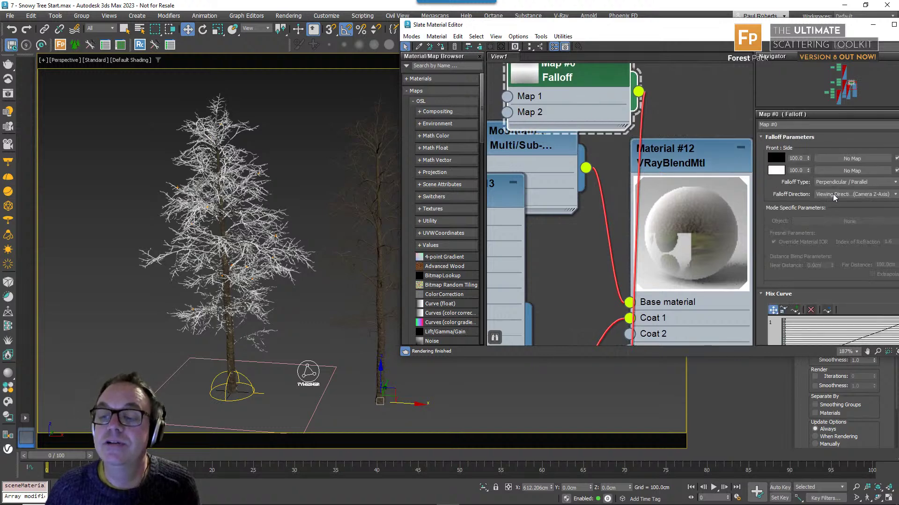
{"action": "left_click", "coordinate": [833, 195]}
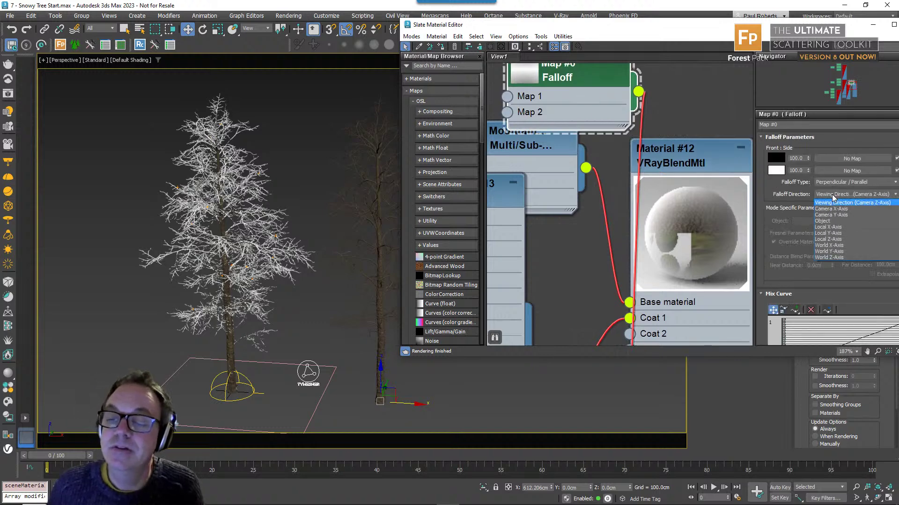
{"action": "left_click", "coordinate": [829, 258]}
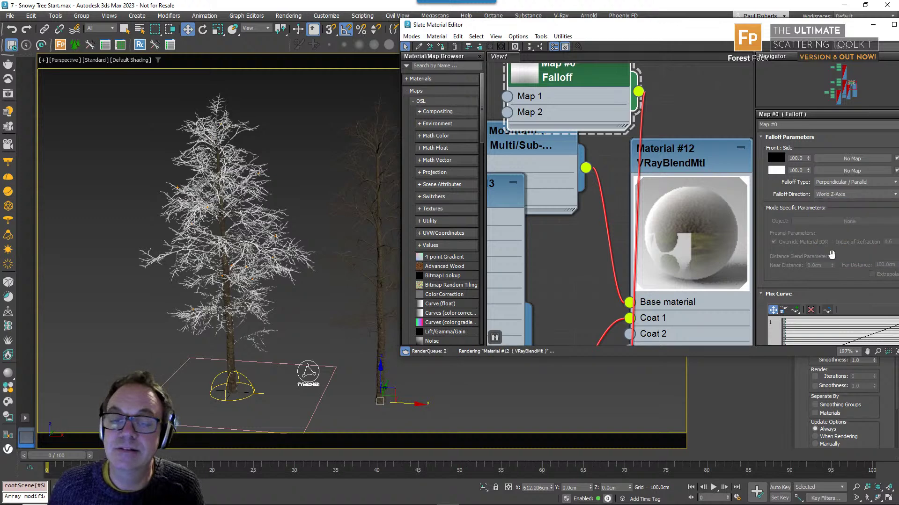
{"action": "middle_click_drag", "start_coordinate": [630, 166], "coordinate": [637, 232]}
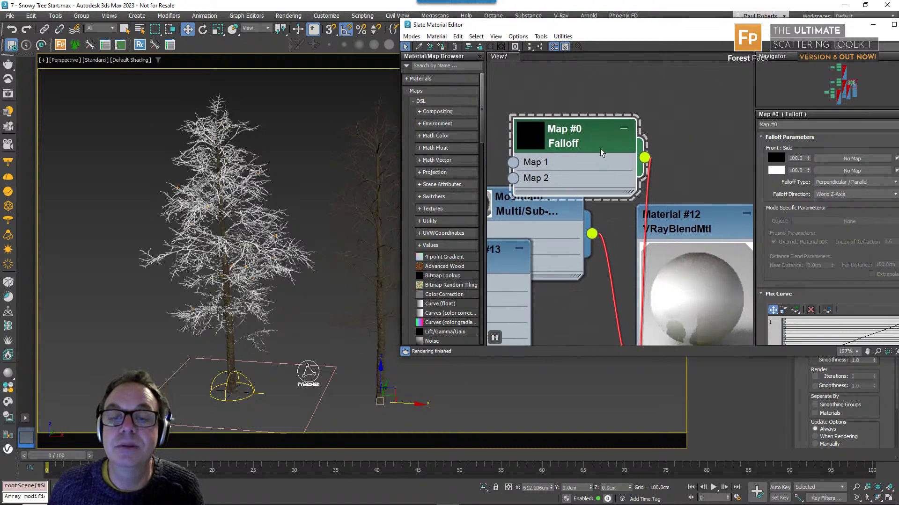
{"action": "left_click_drag", "start_coordinate": [583, 140], "coordinate": [584, 122]}
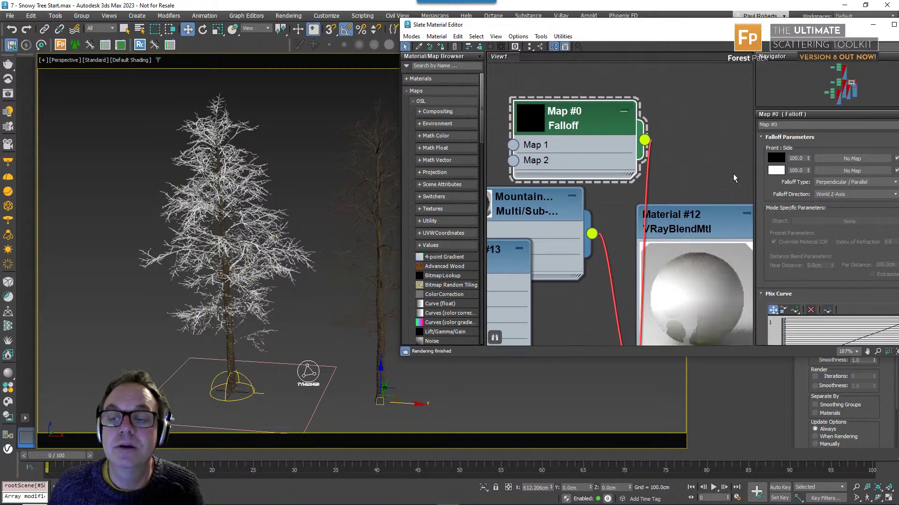
- Set the falloff type to Towards / Away and swap the map's black and white colors
{"action": "left_click", "coordinate": [832, 181]}
{"action": "left_click", "coordinate": [833, 188]}
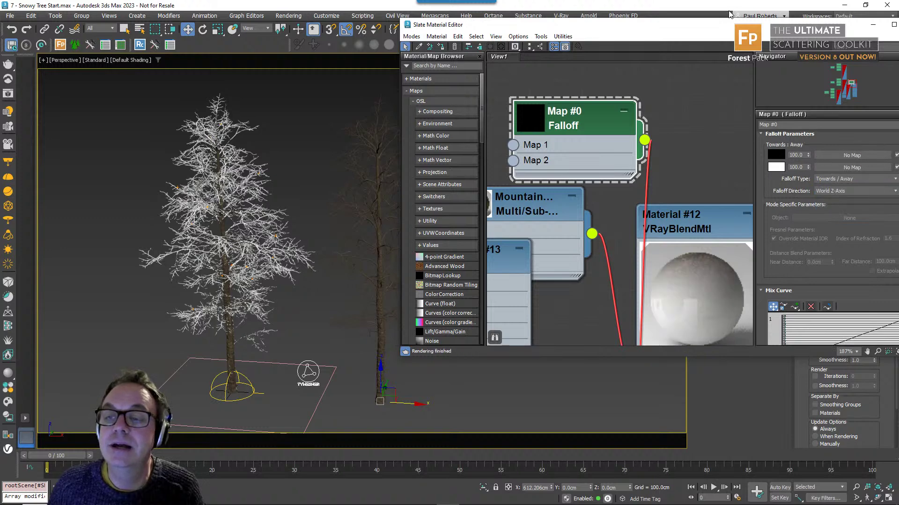
{"action": "left_click_drag", "start_coordinate": [729, 27], "coordinate": [654, 31]}
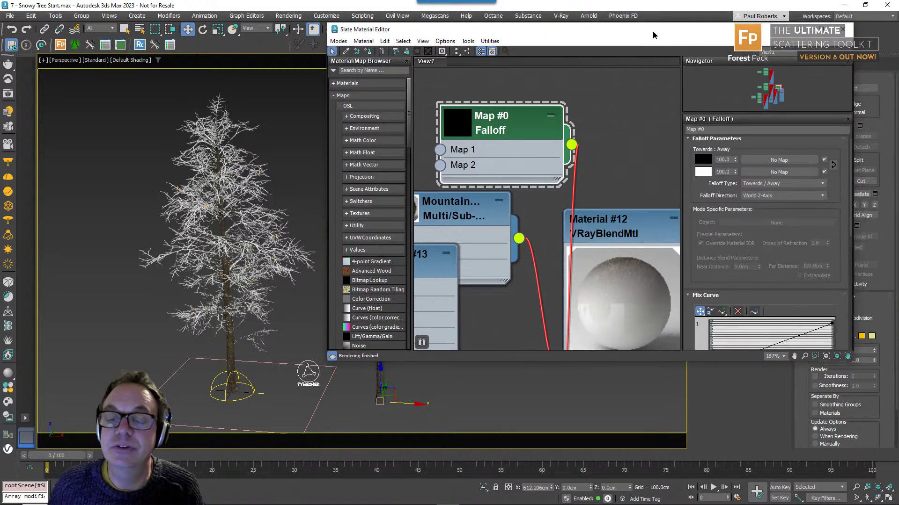
{"action": "left_click", "coordinate": [832, 164]}
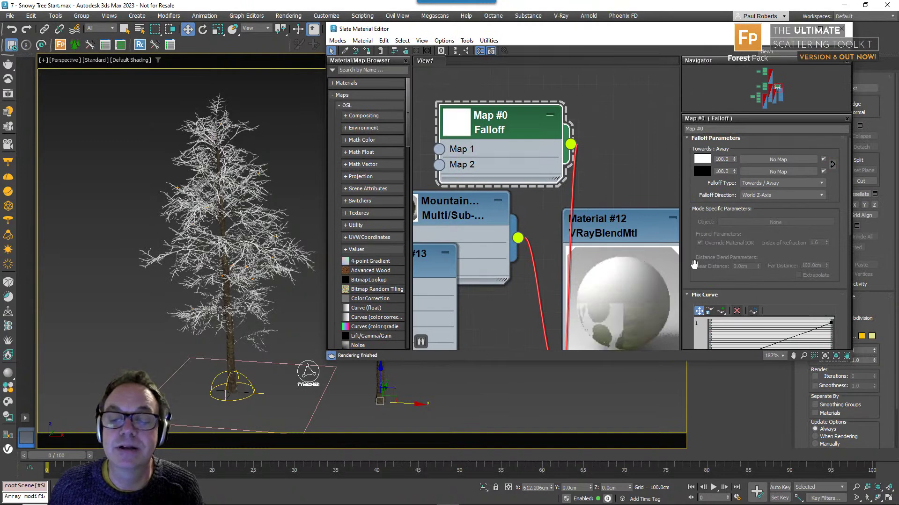
- Add two points to the Falloff's mix curve and move them to form a steep transition near the middle
{"action": "scroll", "coordinate": [695, 269], "scroll_direction": "down", "scroll_amount": 4}
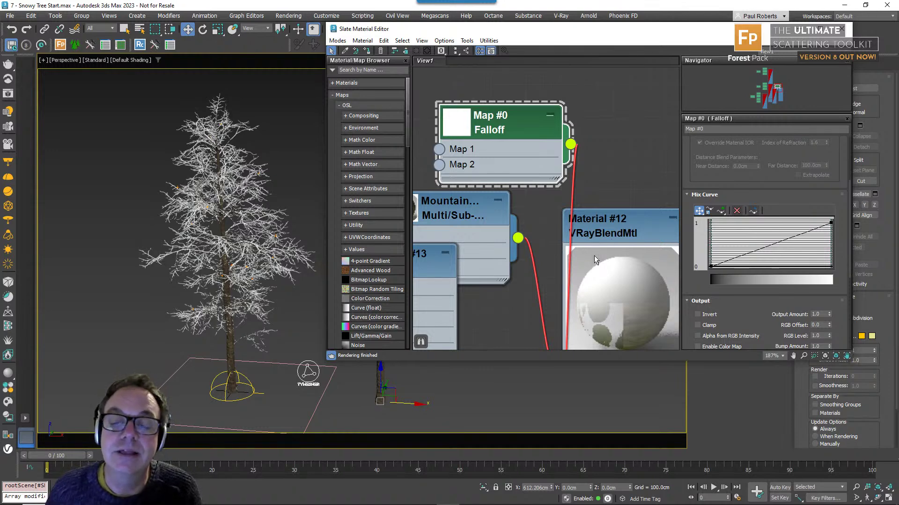
{"action": "middle_click_drag", "start_coordinate": [594, 255], "coordinate": [588, 217]}
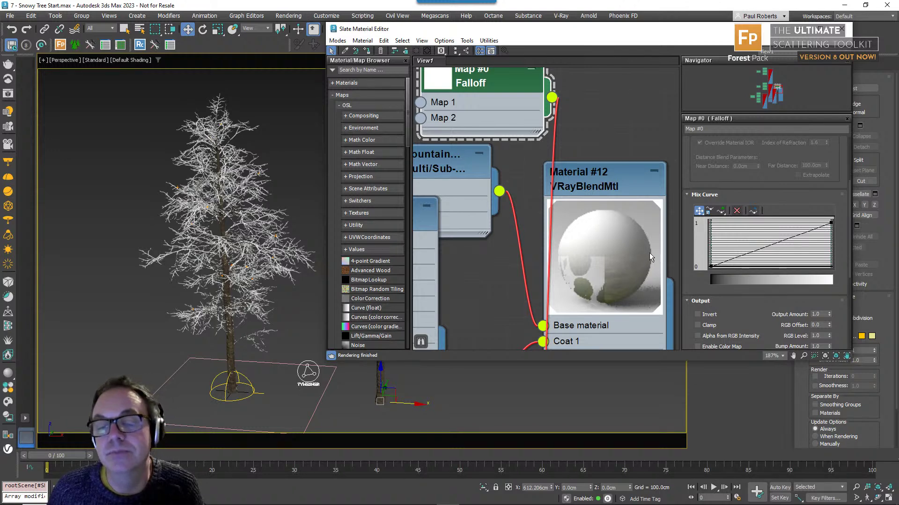
{"action": "left_click", "coordinate": [721, 212]}
{"action": "left_click", "coordinate": [752, 252]}
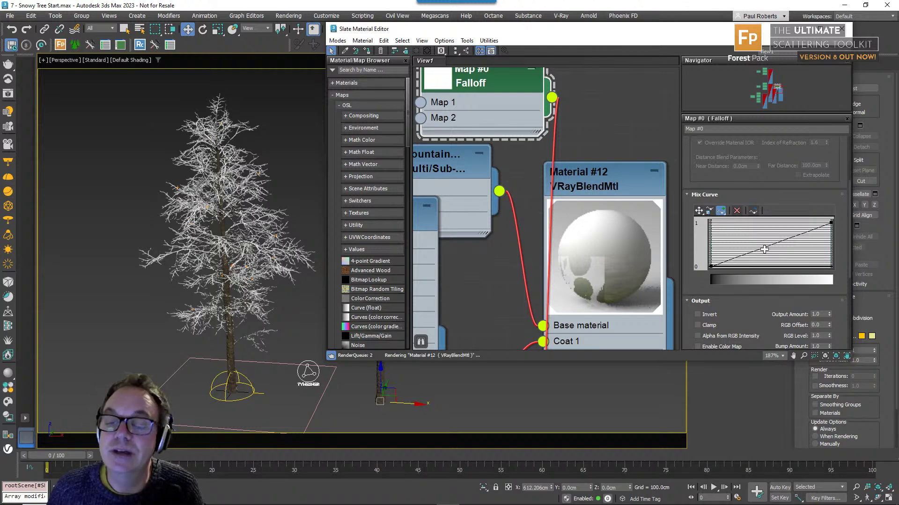
{"action": "left_click", "coordinate": [771, 244]}
{"action": "left_click", "coordinate": [699, 211]}
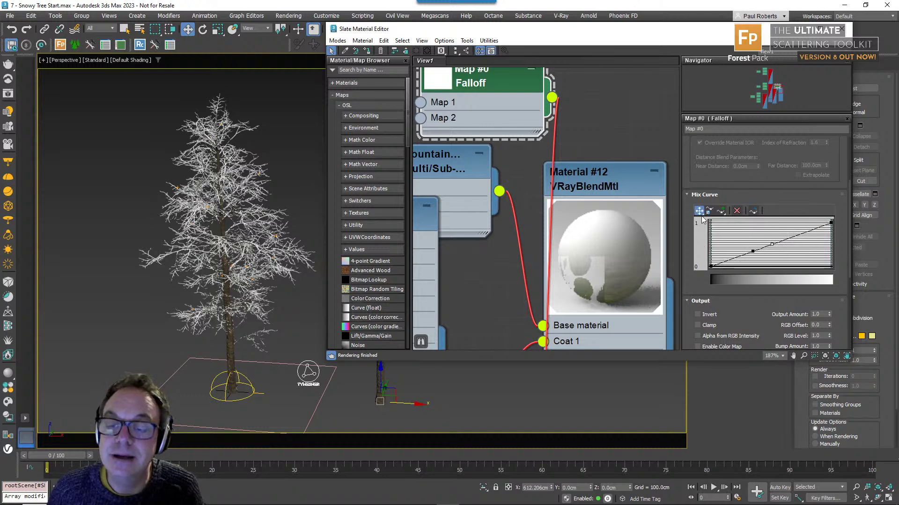
{"action": "left_click_drag", "start_coordinate": [752, 252], "coordinate": [763, 222]}
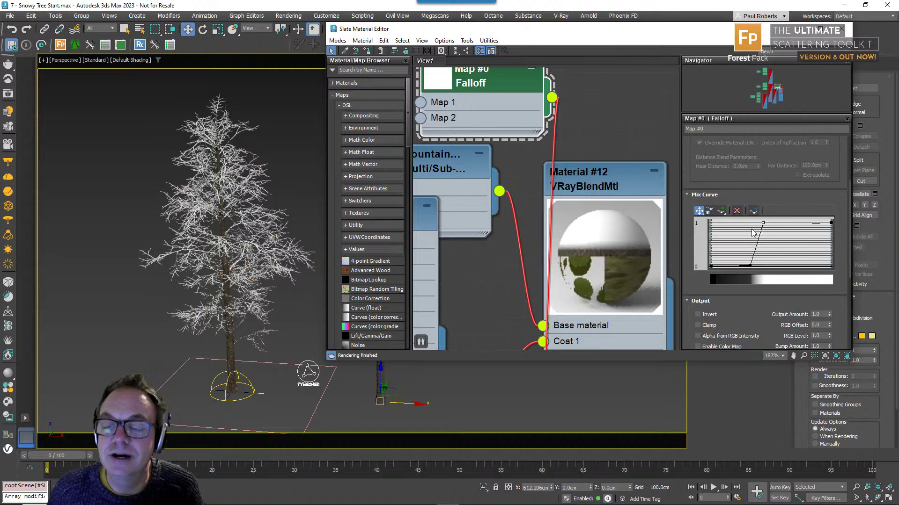
{"action": "left_click_drag", "start_coordinate": [762, 223], "coordinate": [763, 225]}
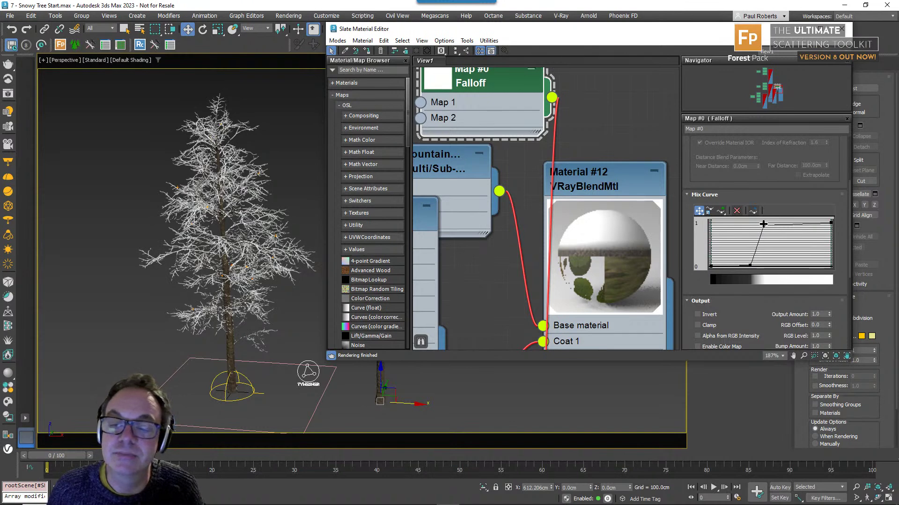
- Close the material editor, isolate the copied tree in the perspective view and render it with V-Ray
{"action": "left_click_drag", "start_coordinate": [533, 29], "coordinate": [449, 49]}
{"action": "scroll", "coordinate": [503, 212], "scroll_direction": "down", "scroll_amount": 2}
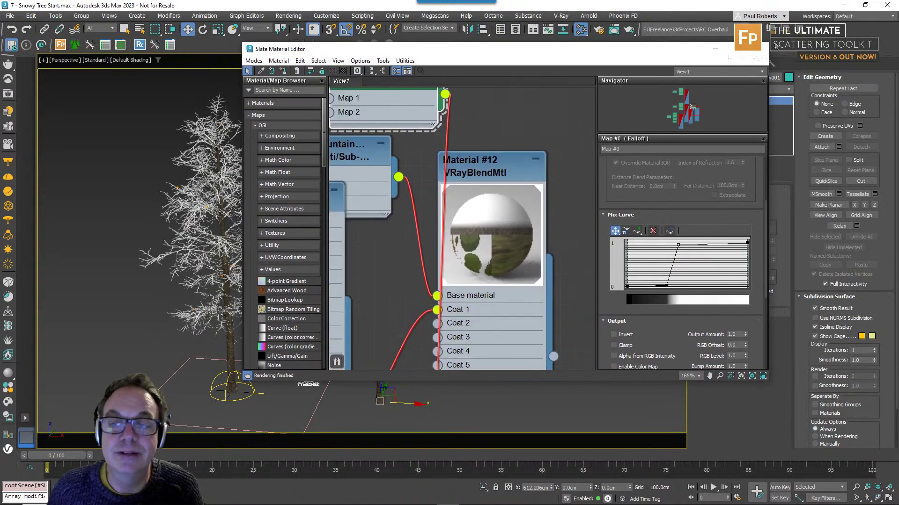
{"action": "left_click", "coordinate": [758, 49]}
{"action": "middle_click_drag", "start_coordinate": [476, 295], "coordinate": [490, 313]}
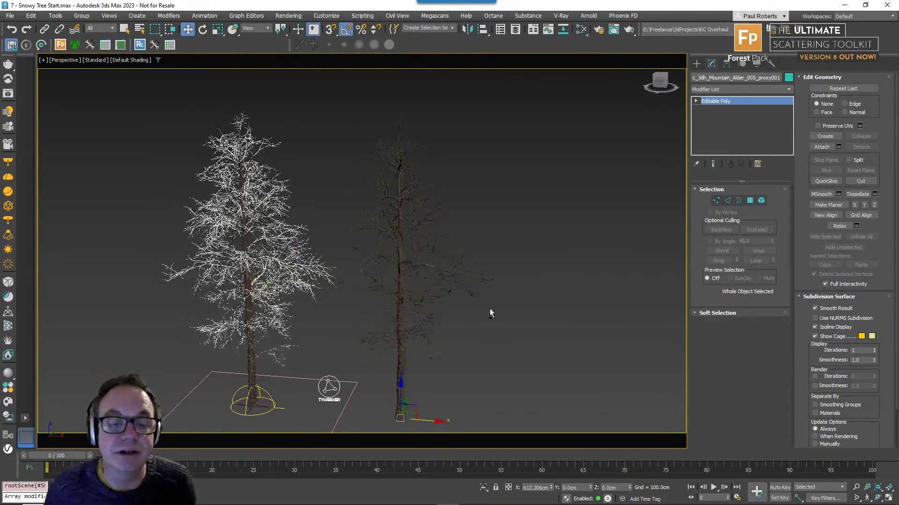
{"action": "key", "text": "alt+w"}
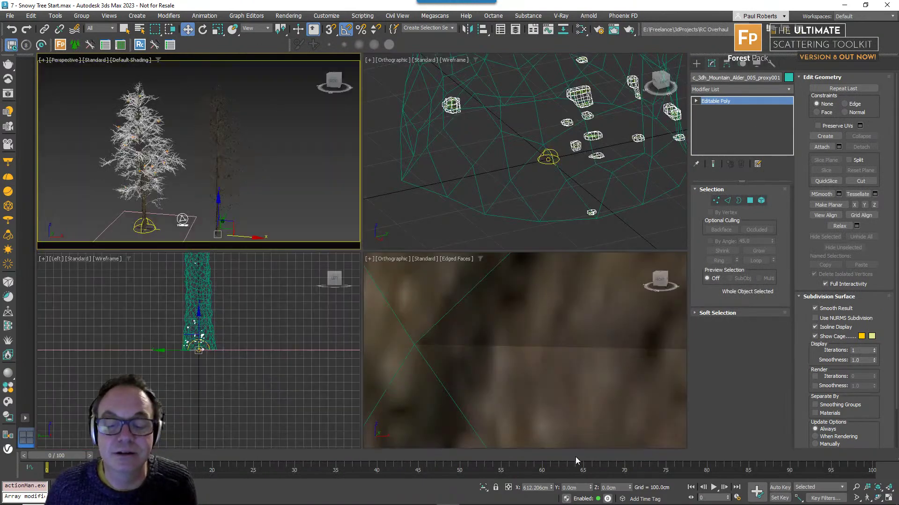
{"action": "key", "text": "alt+w"}
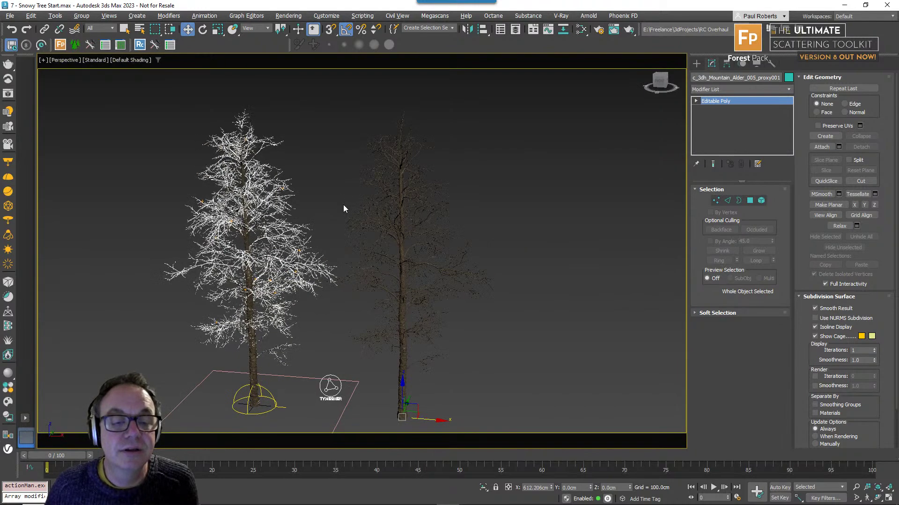
{"action": "key", "text": "alt+q"}
{"action": "middle_click_drag", "start_coordinate": [469, 272], "coordinate": [454, 262]}
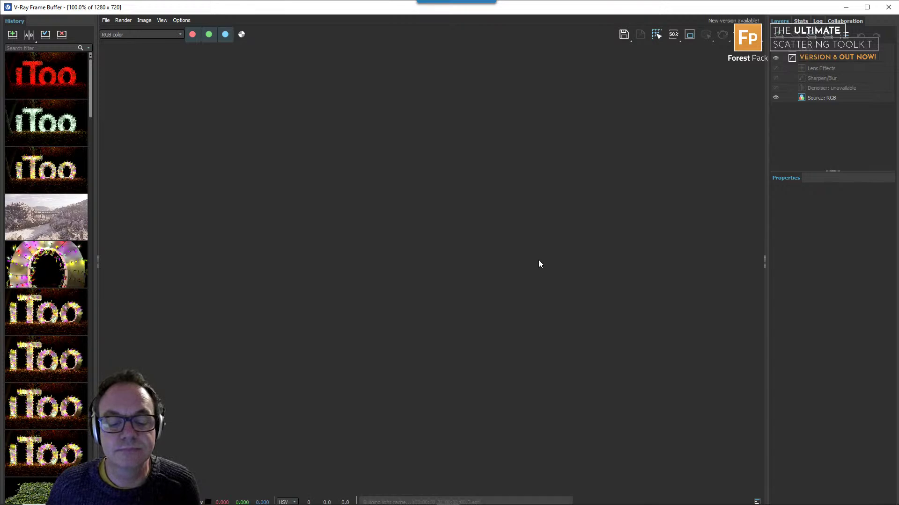
- Examine the blend-material snow on the rendered tree's trunk and branches, then close the frame buffer
{"action": "scroll", "coordinate": [465, 364], "scroll_direction": "up", "scroll_amount": 2}
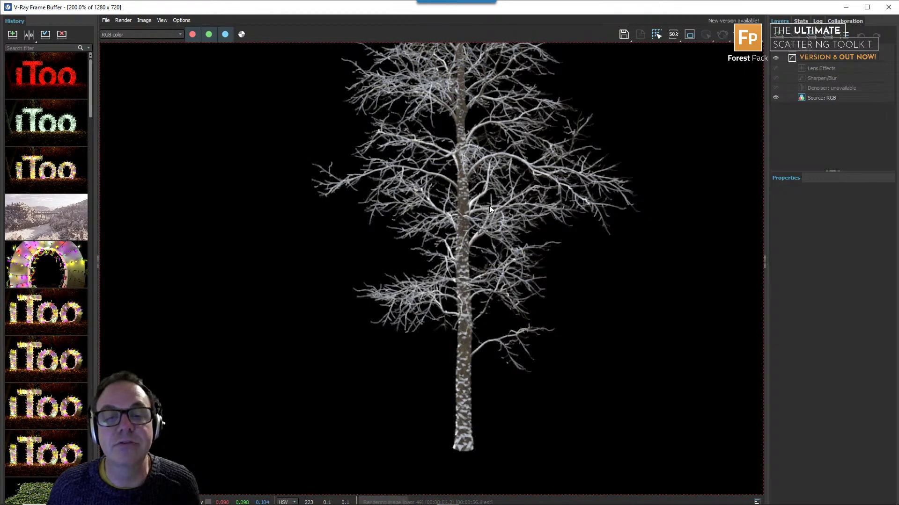
{"action": "middle_click_drag", "start_coordinate": [489, 205], "coordinate": [472, 308]}
{"action": "middle_click_drag", "start_coordinate": [477, 234], "coordinate": [460, 291]}
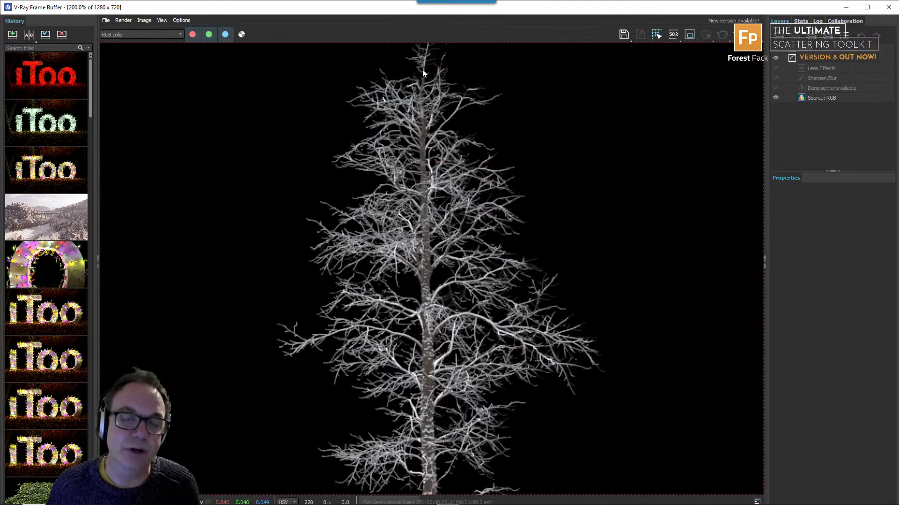
{"action": "middle_click_drag", "start_coordinate": [455, 349], "coordinate": [470, 227]}
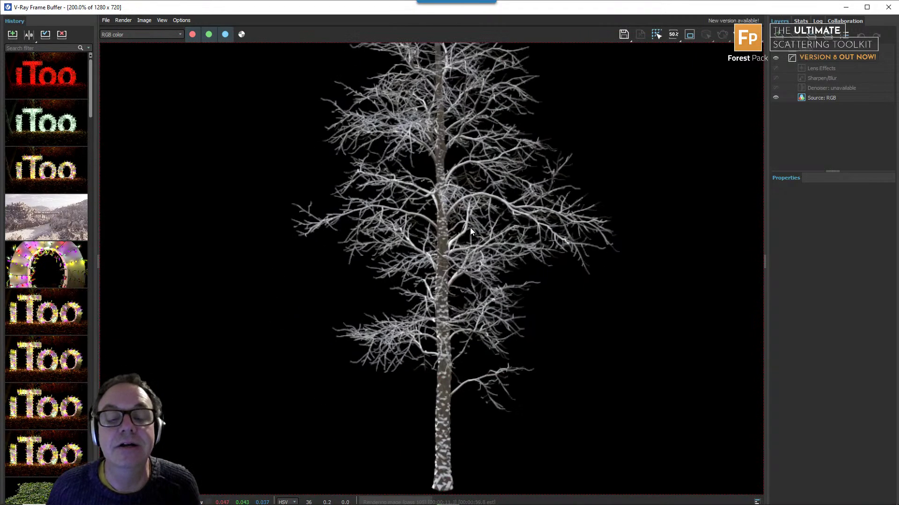
{"action": "middle_click_drag", "start_coordinate": [455, 390], "coordinate": [445, 352]}
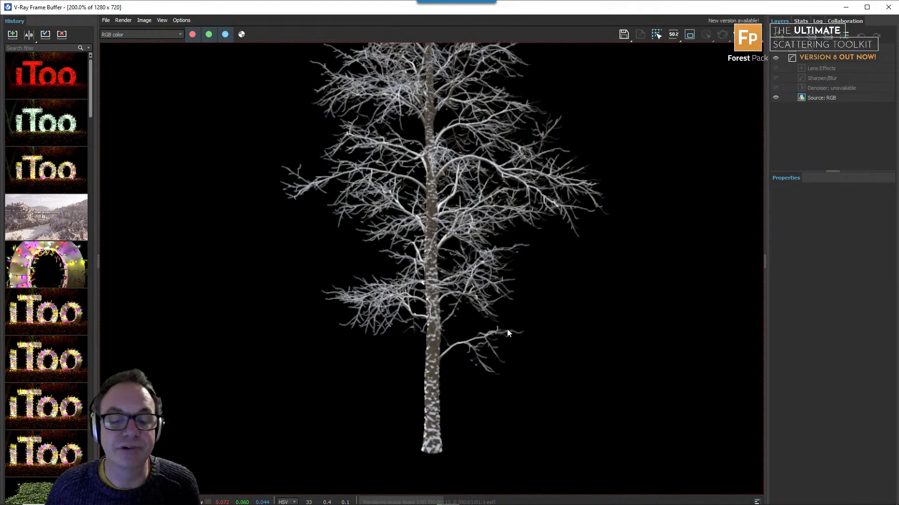
{"action": "middle_click_drag", "start_coordinate": [485, 225], "coordinate": [467, 321]}
{"action": "mouse_move", "coordinate": [457, 222]}
{"action": "middle_mouse_down"}
{"action": "mouse_move", "coordinate": [444, 285]}
{"action": "mouse_move", "coordinate": [436, 156]}
{"action": "middle_mouse_up"}
{"action": "middle_click_drag", "start_coordinate": [463, 299], "coordinate": [468, 265]}
{"action": "middle_click_drag", "start_coordinate": [473, 253], "coordinate": [473, 263]}
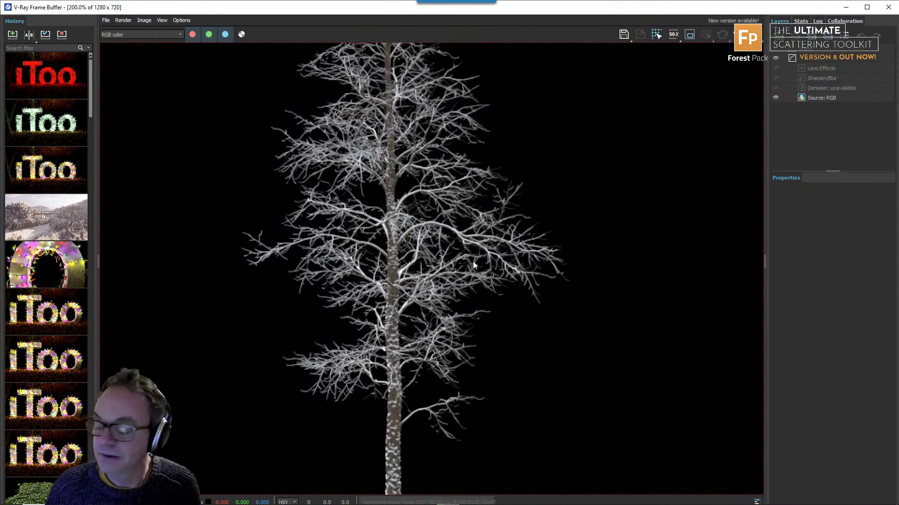
{"action": "double_click", "coordinate": [472, 264]}
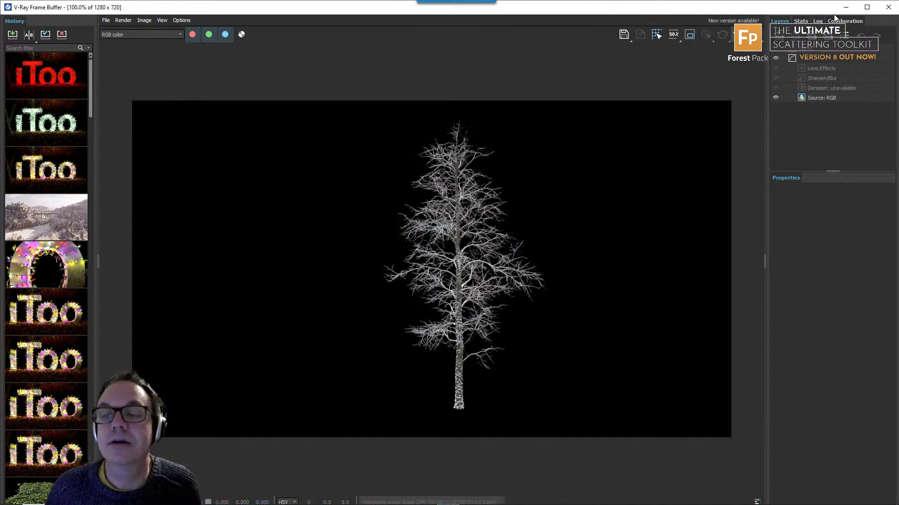
{"action": "left_click", "coordinate": [888, 7]}
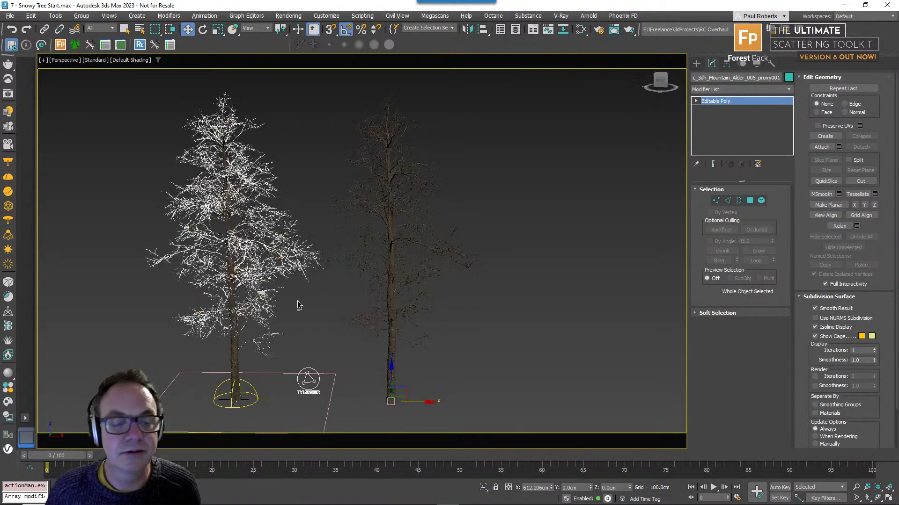
- Inspect the meshed snow on the original tree's branches up close and compare it with the copied tree
{"action": "middle_click_drag", "start_coordinate": [301, 304], "coordinate": [359, 301]}
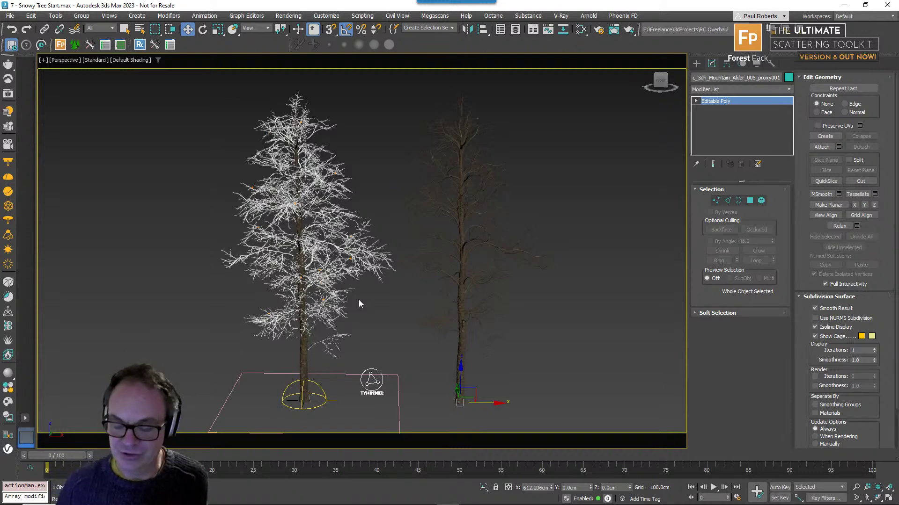
{"action": "scroll", "coordinate": [356, 280], "scroll_direction": "up", "scroll_amount": 8}
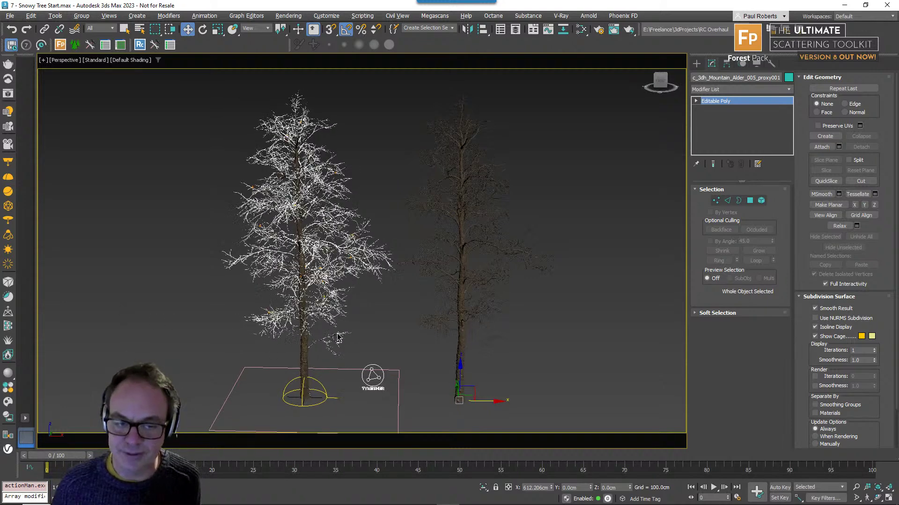
{"action": "scroll", "coordinate": [375, 274], "scroll_direction": "up", "scroll_amount": 6}
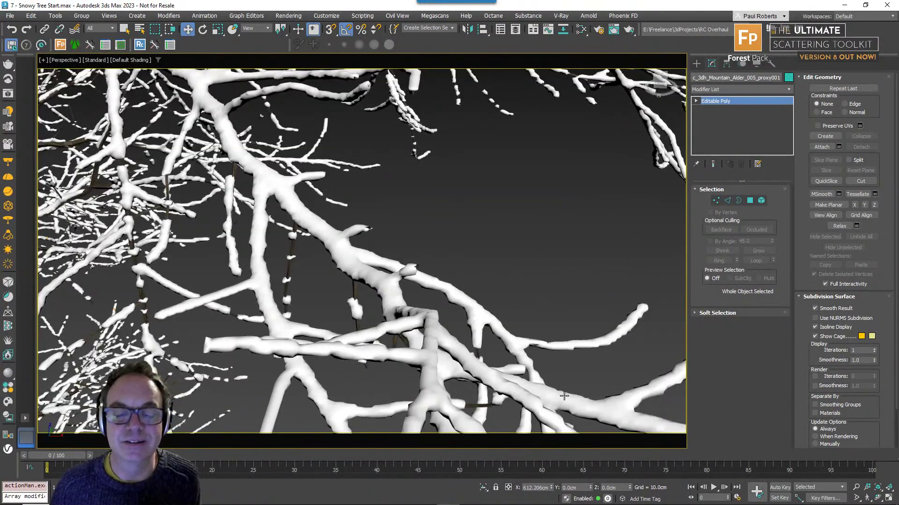
{"action": "scroll", "coordinate": [570, 401], "scroll_direction": "down", "scroll_amount": 3}
{"action": "scroll", "coordinate": [570, 401], "scroll_direction": "down", "scroll_amount": 8}
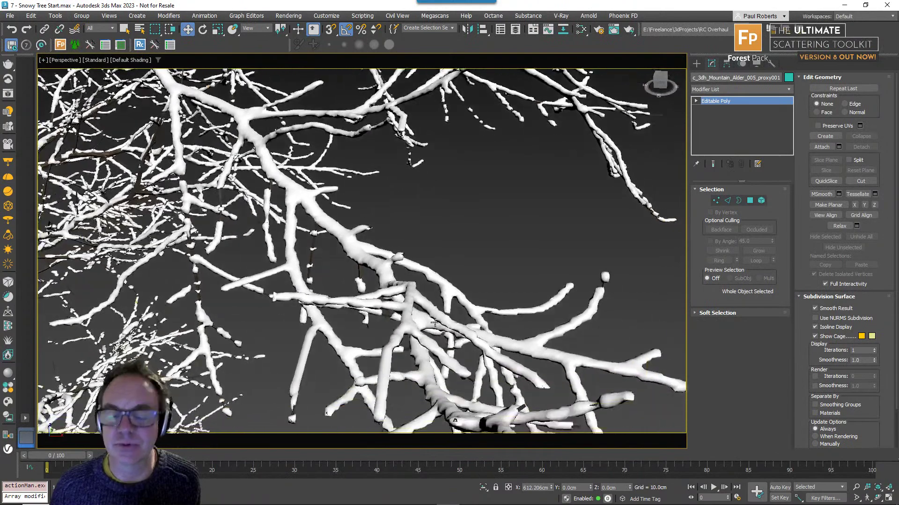
{"action": "middle_click_drag", "start_coordinate": [434, 331], "coordinate": [428, 302]}
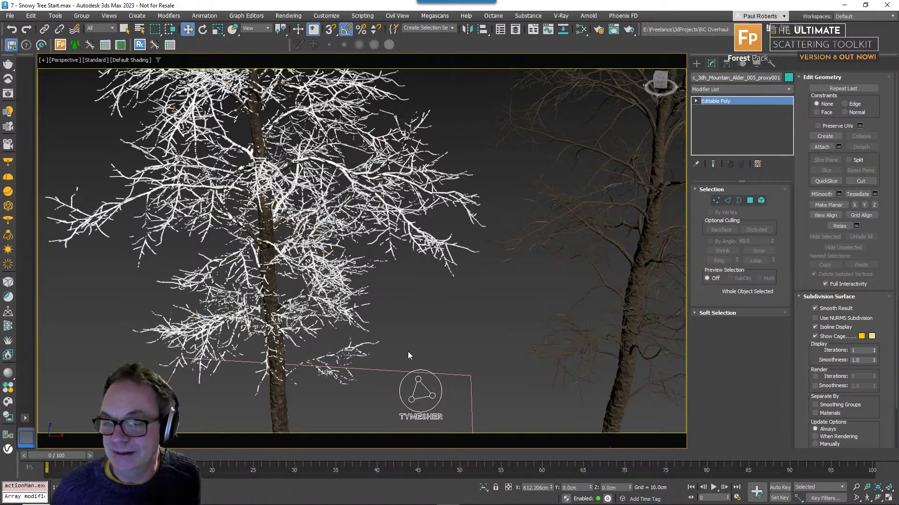
- Compare the whole snow-meshed tree with the blend-material copy, both from a distance and around the lower branches
{"action": "scroll", "coordinate": [410, 354], "scroll_direction": "down", "scroll_amount": 5}
{"action": "middle_click_drag", "start_coordinate": [410, 352], "coordinate": [405, 303]}
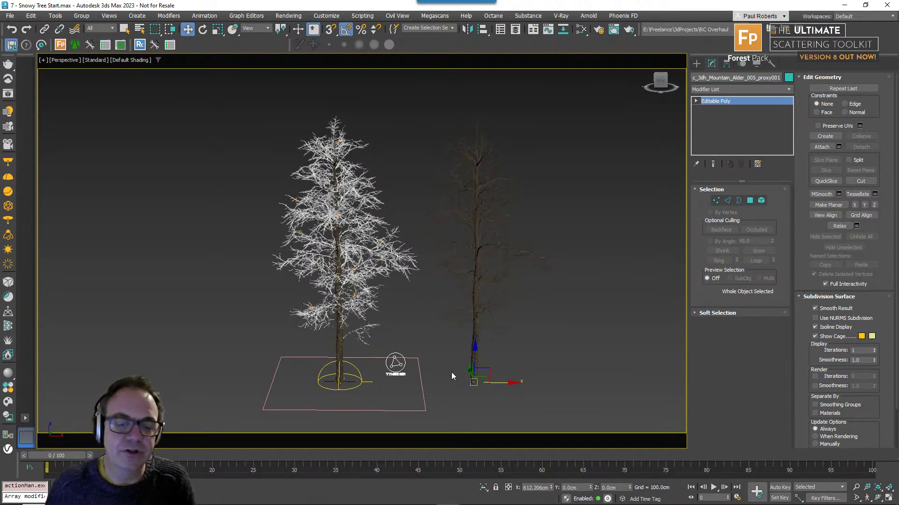
{"action": "scroll", "coordinate": [485, 307], "scroll_direction": "up", "scroll_amount": 5}
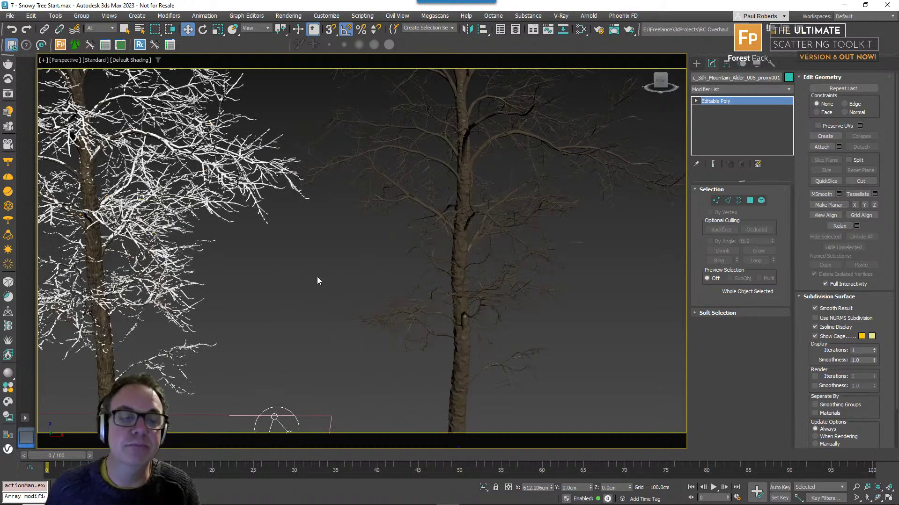
{"action": "middle_click_drag", "start_coordinate": [317, 281], "coordinate": [362, 279]}
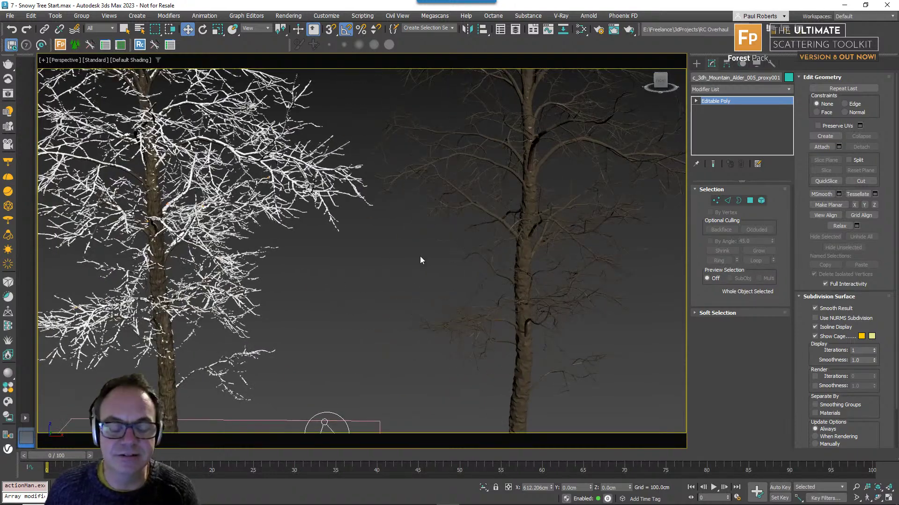
{"action": "scroll", "coordinate": [419, 257], "scroll_direction": "down", "scroll_amount": 5}
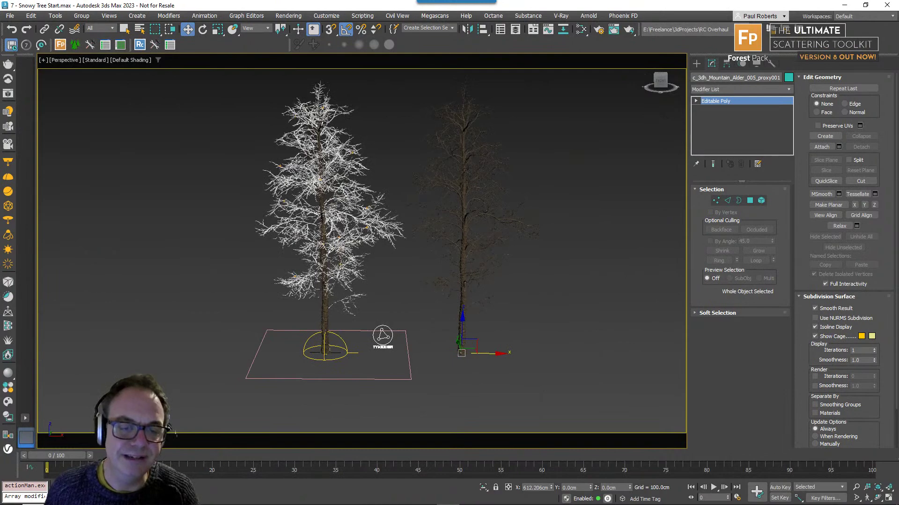
{"action": "scroll", "coordinate": [364, 214], "scroll_direction": "up", "scroll_amount": 5}
{"action": "scroll", "coordinate": [472, 257], "scroll_direction": "down", "scroll_amount": 3}
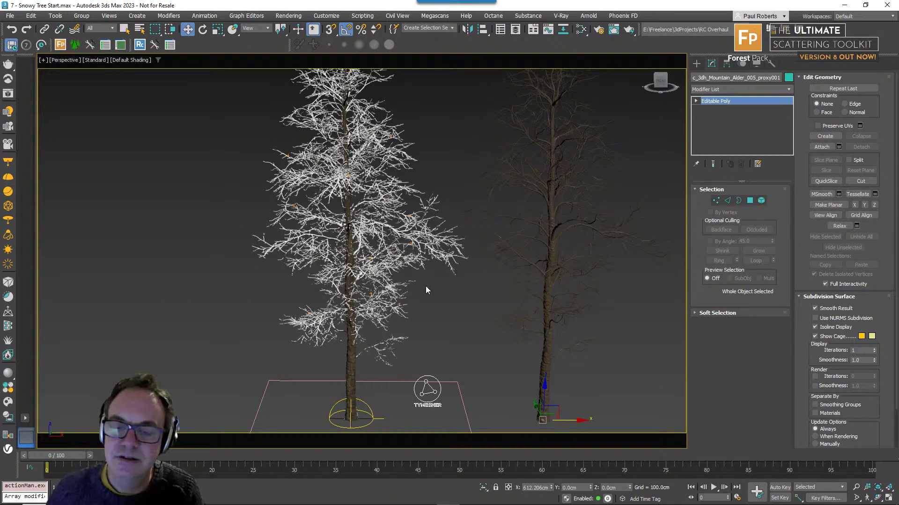
{"action": "middle_click_drag", "start_coordinate": [431, 287], "coordinate": [395, 281]}
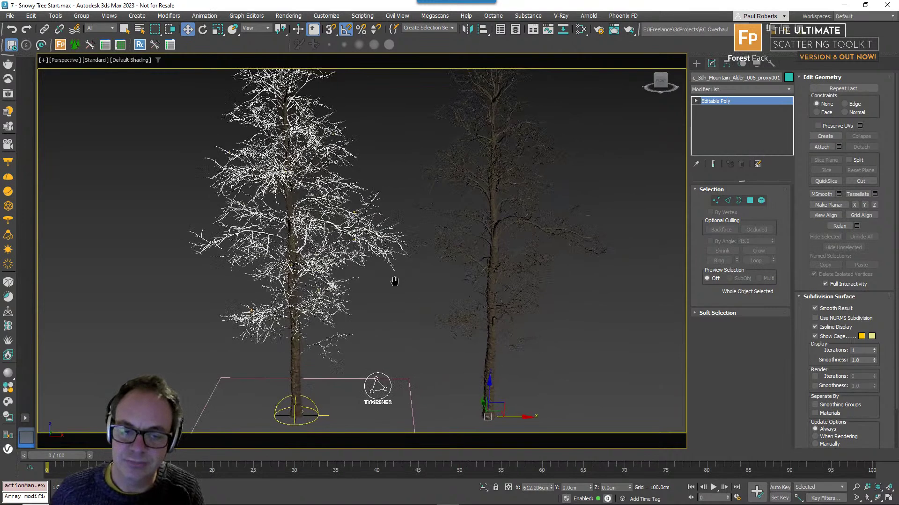
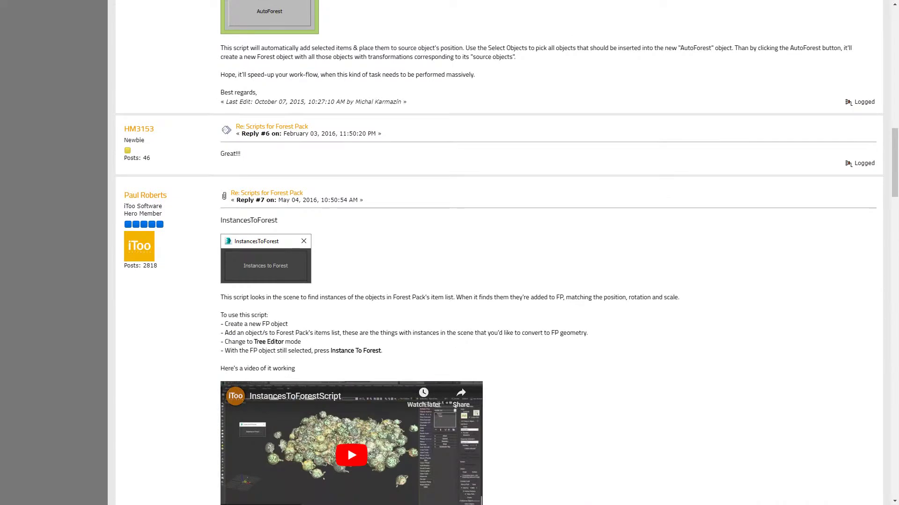
- Switch to the Scripts for Forest Pack forum thread and read the InstancesToForest script's description and usage steps
{"action": "scroll", "coordinate": [499, 252], "scroll_direction": "down", "scroll_amount": 3}
{"action": "scroll", "coordinate": [499, 253], "scroll_direction": "down", "scroll_amount": 1}
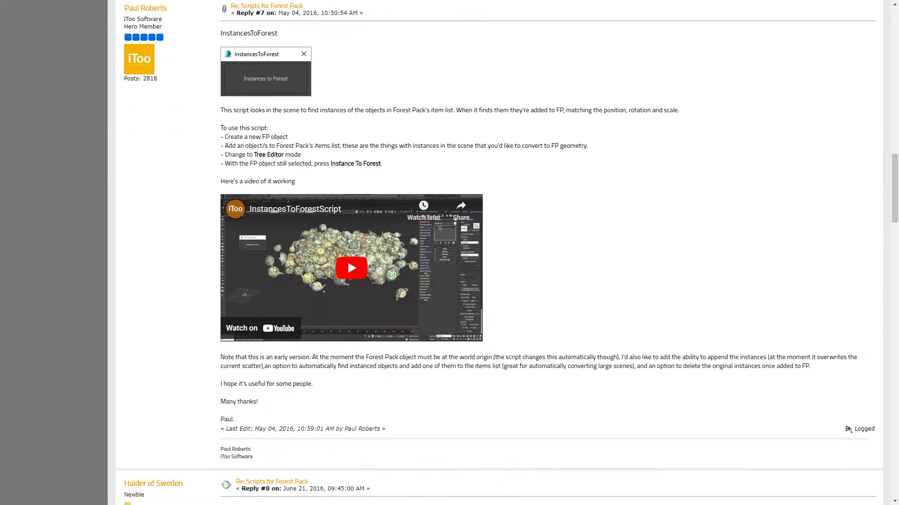
{"action": "scroll", "coordinate": [499, 253], "scroll_direction": "up", "scroll_amount": 3}
{"action": "scroll", "coordinate": [498, 252], "scroll_direction": "down", "scroll_amount": 2}
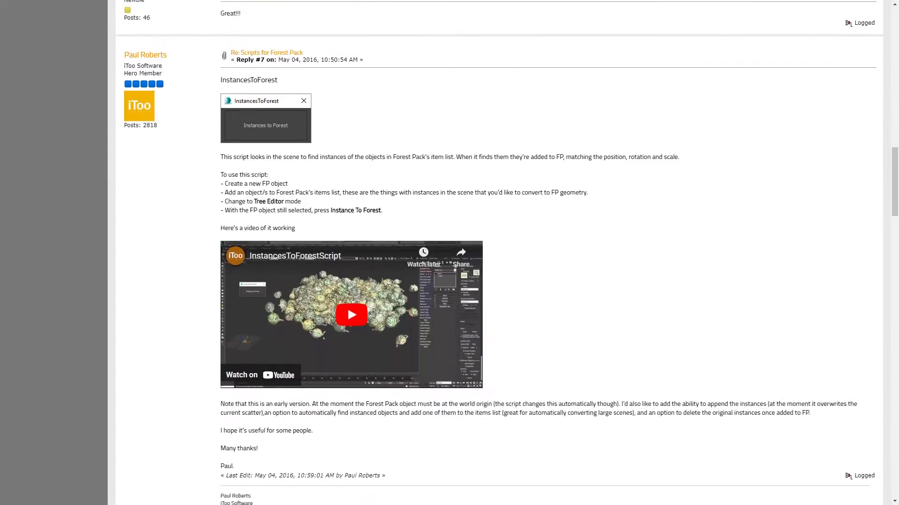
{"action": "scroll", "coordinate": [499, 253], "scroll_direction": "up", "scroll_amount": 4}
{"action": "scroll", "coordinate": [499, 253], "scroll_direction": "down", "scroll_amount": 2}
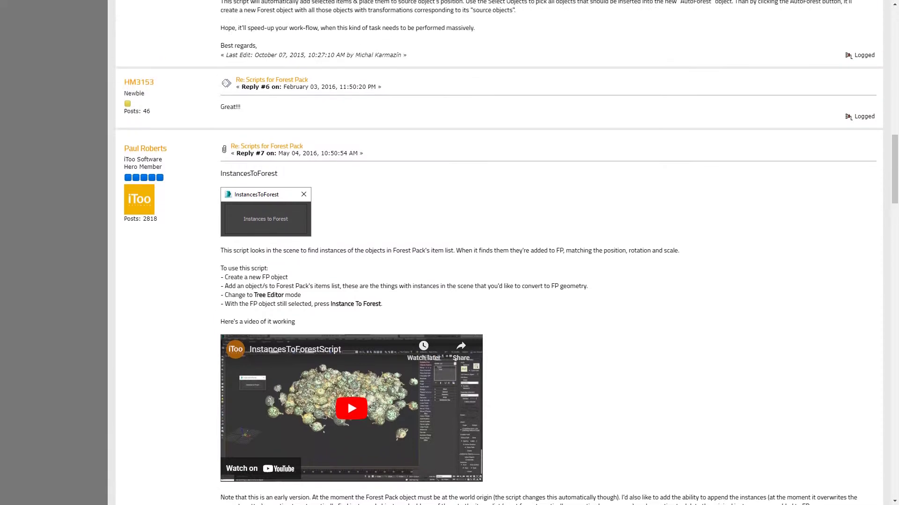
{"action": "scroll", "coordinate": [498, 252], "scroll_direction": "up", "scroll_amount": 3}
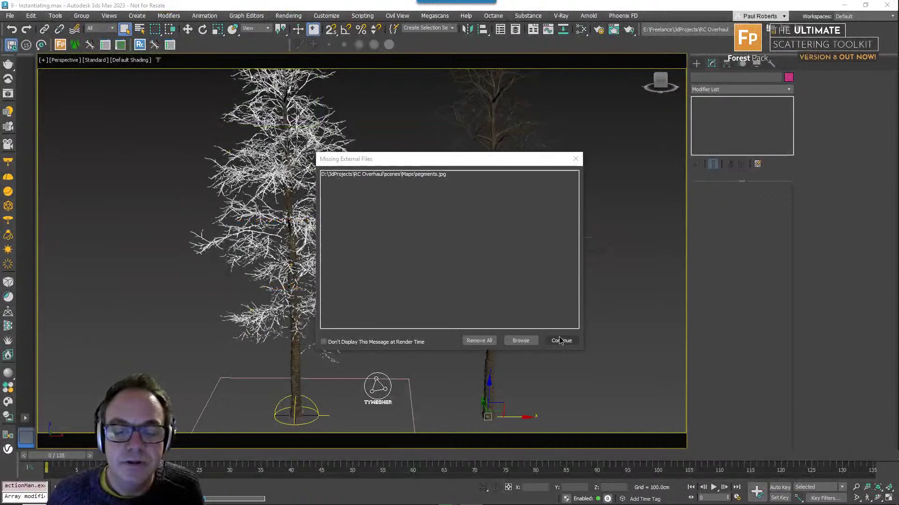
- Finish opening 9 - Instantiating.max despite the missing map, and inspect the pile of presents and the separate row of source presents
{"action": "left_click", "coordinate": [575, 337]}
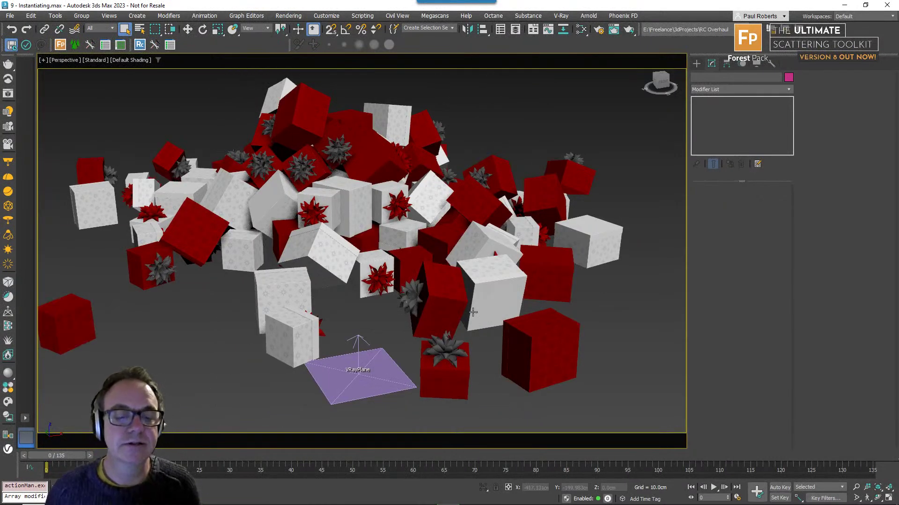
{"action": "left_click", "coordinate": [351, 217]}
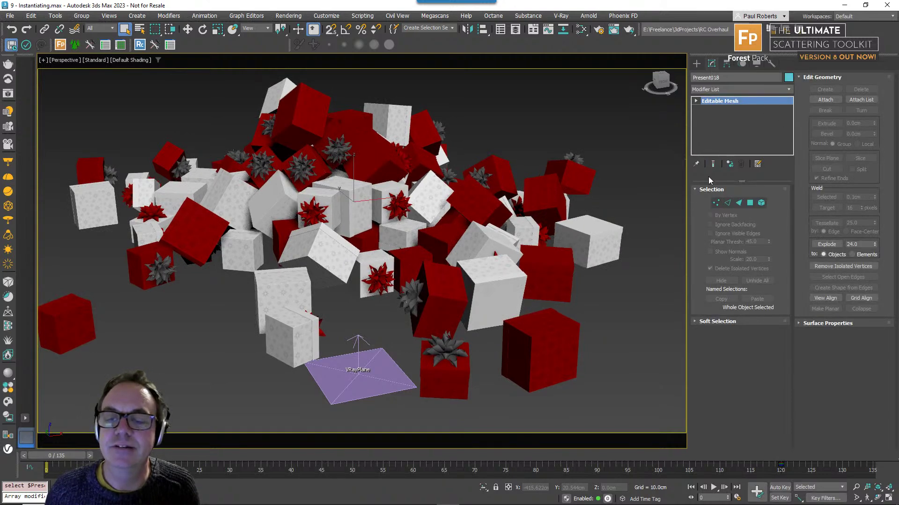
{"action": "middle_click_drag", "start_coordinate": [362, 258], "coordinate": [385, 302], "text": "alt"}
{"action": "scroll", "coordinate": [377, 264], "scroll_direction": "down", "scroll_amount": 3}
{"action": "scroll", "coordinate": [382, 271], "scroll_direction": "down", "scroll_amount": 4}
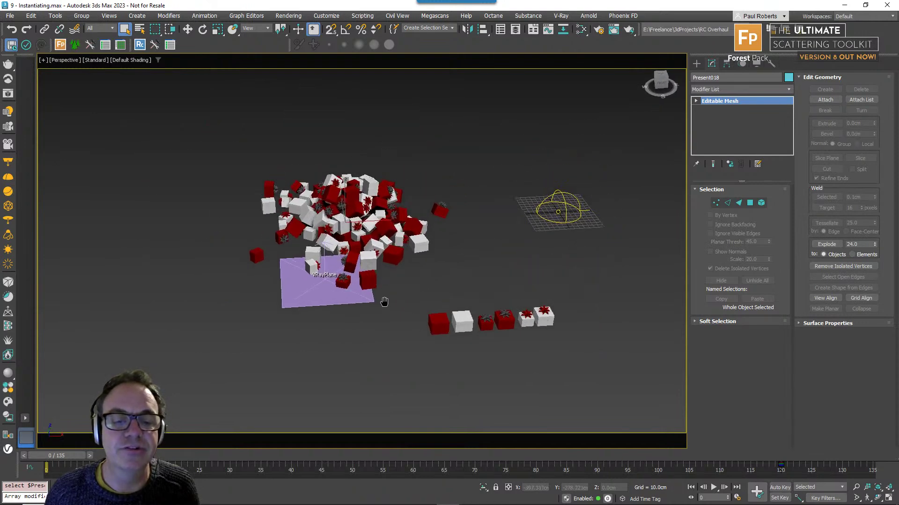
{"action": "scroll", "coordinate": [351, 223], "scroll_direction": "up", "scroll_amount": 5}
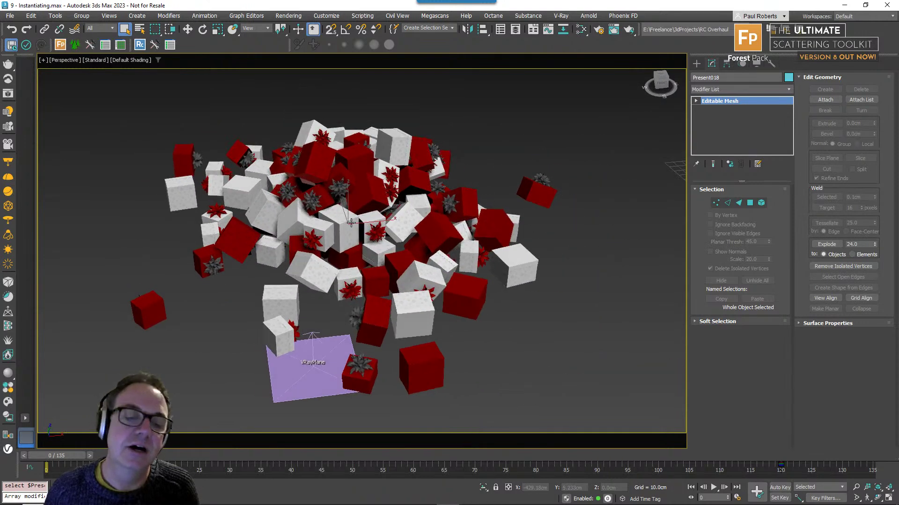
{"action": "middle_click_drag", "start_coordinate": [351, 223], "coordinate": [345, 225], "text": "alt"}
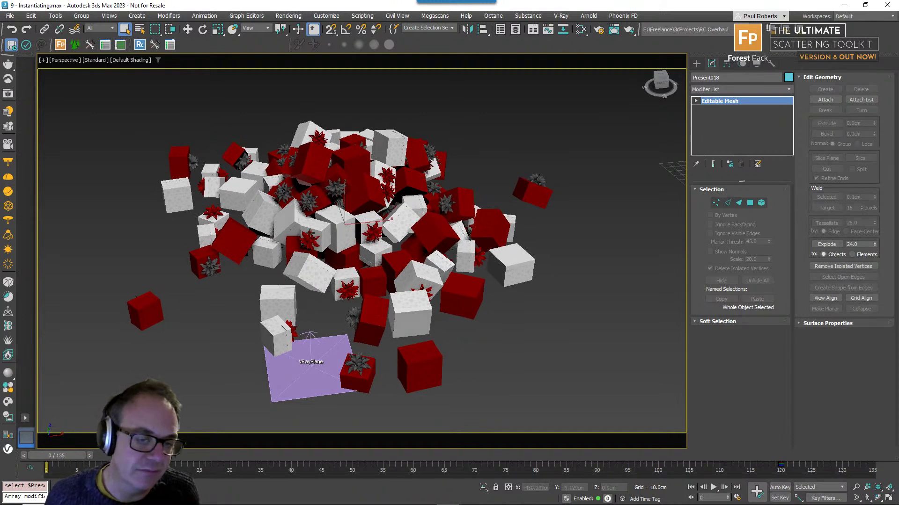
{"action": "middle_click_drag", "start_coordinate": [287, 212], "coordinate": [340, 226], "text": "alt"}
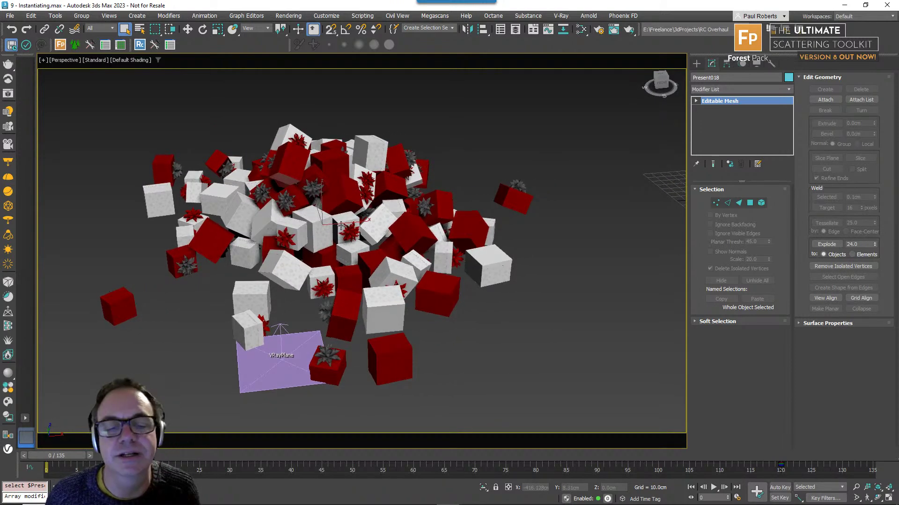
{"action": "scroll", "coordinate": [382, 248], "scroll_direction": "down", "scroll_amount": 4}
{"action": "middle_click_drag", "start_coordinate": [412, 257], "coordinate": [350, 239]}
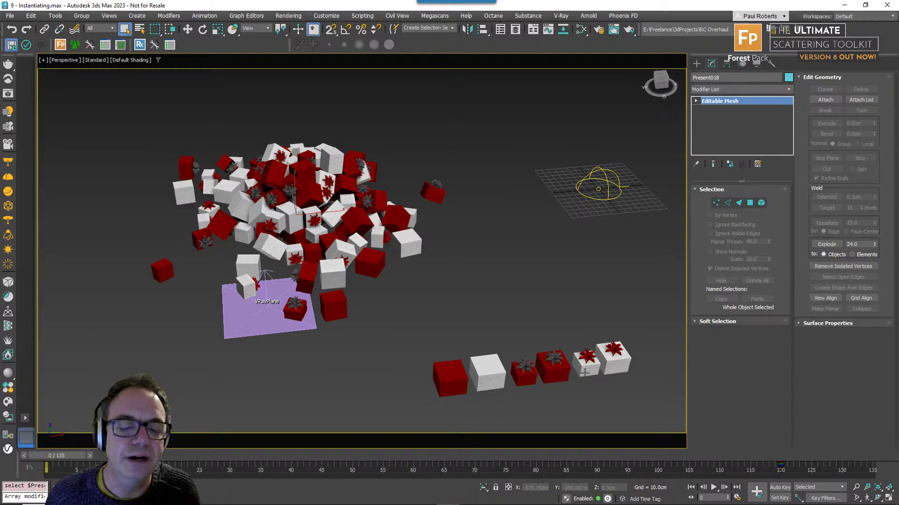
- Select all six source presents in the row beside the pile
{"action": "left_click_drag", "start_coordinate": [637, 406], "coordinate": [426, 347]}
{"action": "middle_click_drag", "start_coordinate": [464, 351], "coordinate": [398, 352], "text": "alt"}
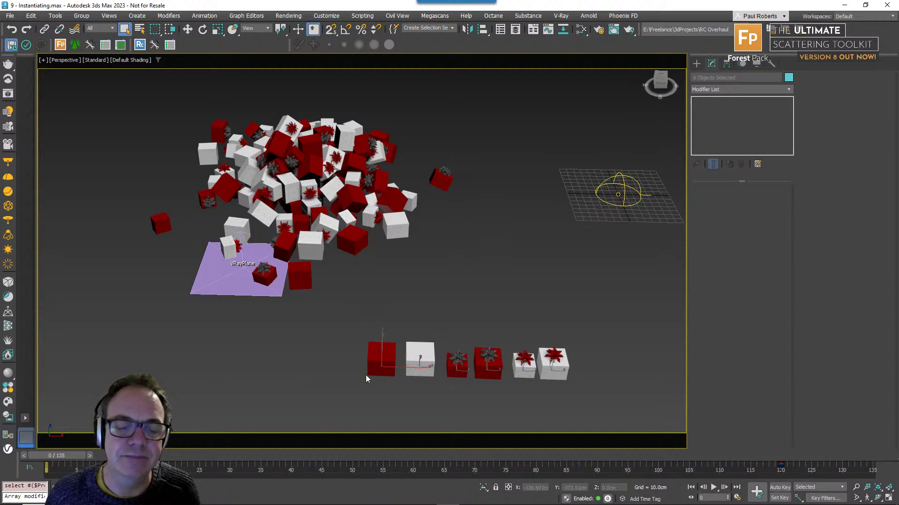
{"action": "middle_click_drag", "start_coordinate": [495, 377], "coordinate": [396, 376], "text": "alt"}
{"action": "middle_click_drag", "start_coordinate": [478, 376], "coordinate": [491, 350]}
{"action": "middle_click_drag", "start_coordinate": [491, 350], "coordinate": [487, 364]}
{"action": "middle_click_drag", "start_coordinate": [444, 340], "coordinate": [452, 344]}
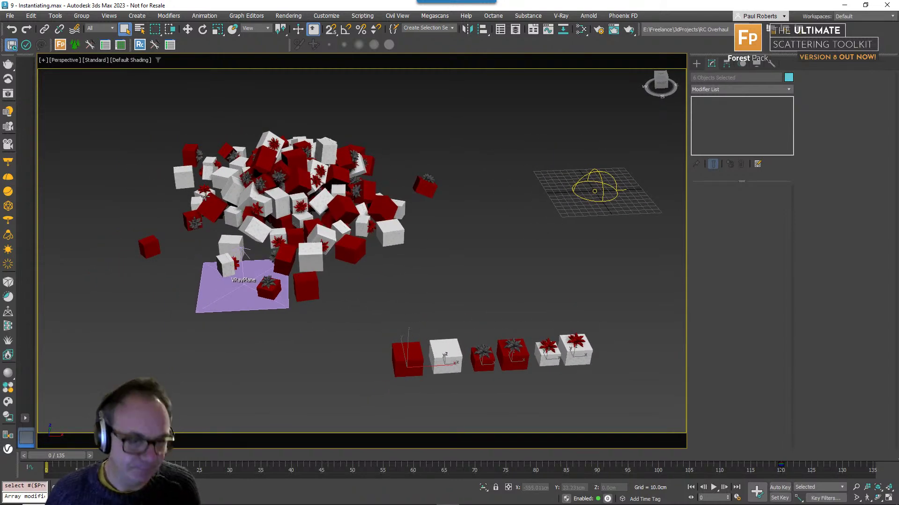
{"action": "left_click_drag", "start_coordinate": [609, 399], "coordinate": [346, 334]}
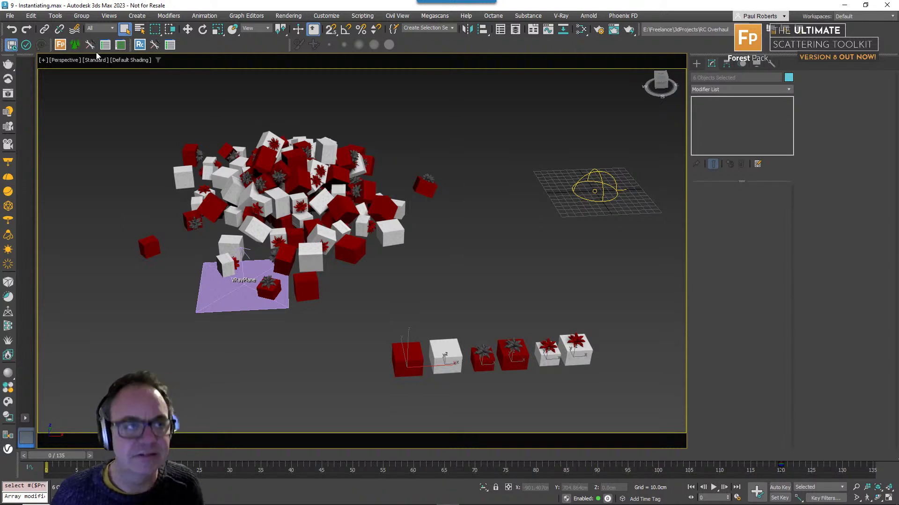
- Create a Forest Pro object in Icon Mode, populated from the selected presents, with an icon about 46 cm in size in front of the pile
{"action": "left_click", "coordinate": [60, 45]}
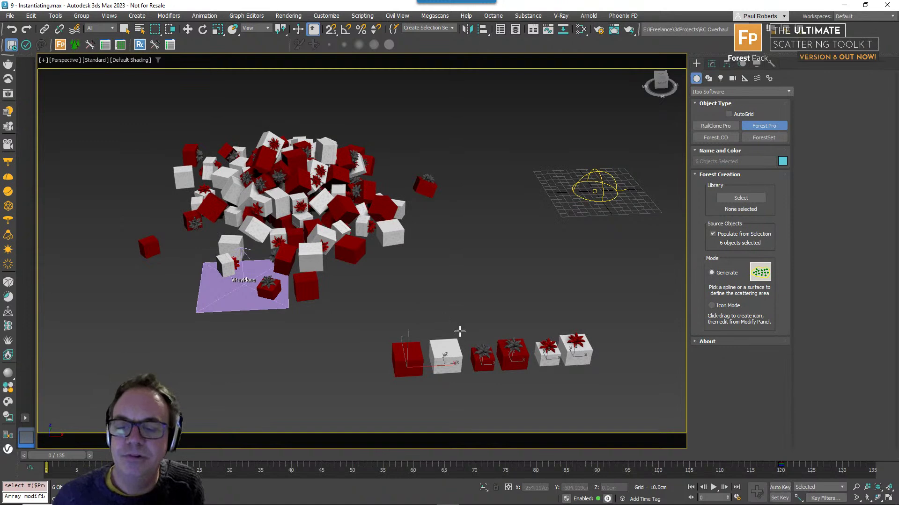
{"action": "left_click", "coordinate": [726, 306]}
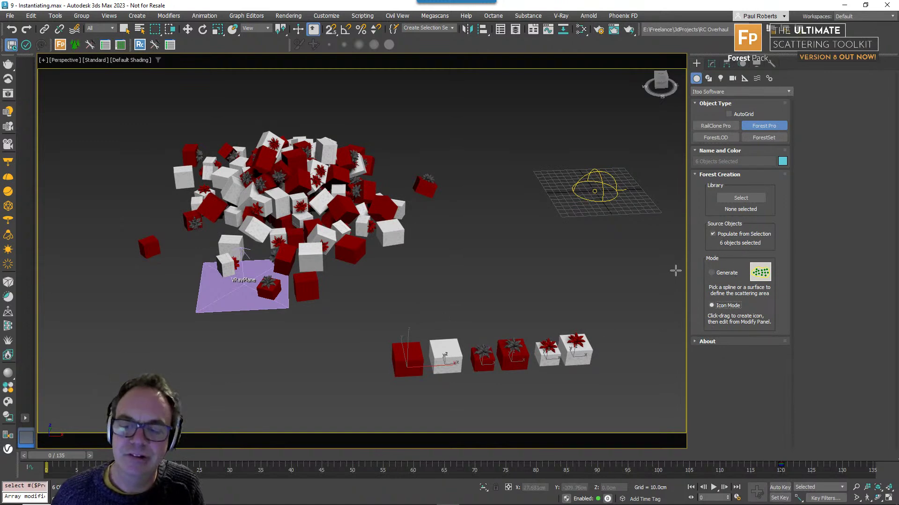
{"action": "left_click_drag", "start_coordinate": [303, 370], "coordinate": [330, 386]}
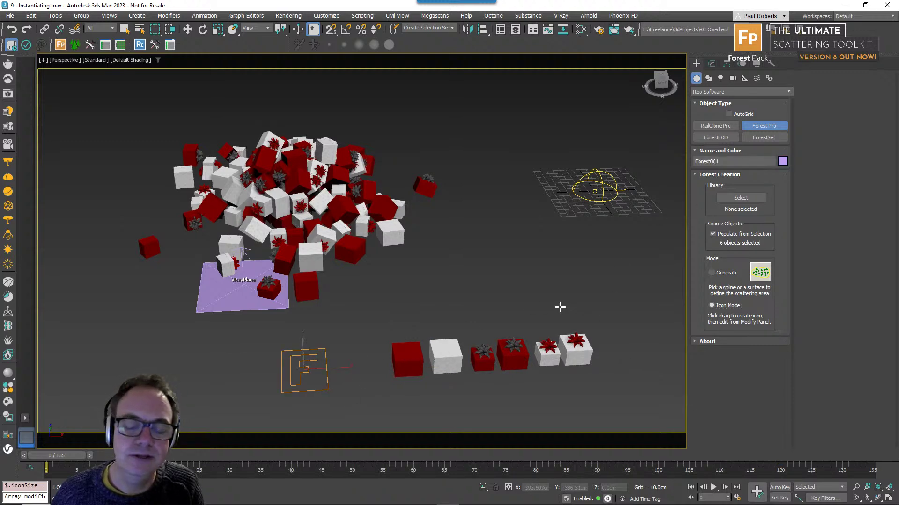
{"action": "right_click", "coordinate": [514, 298]}
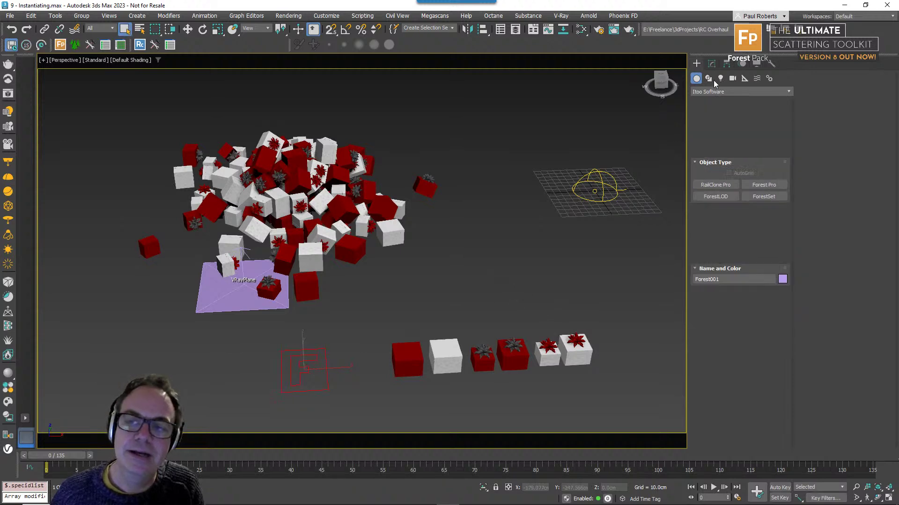
- Open the new Forest object's parameters for modification and switch its Items Editor mode to Custom Edit
{"action": "left_click", "coordinate": [710, 65]}
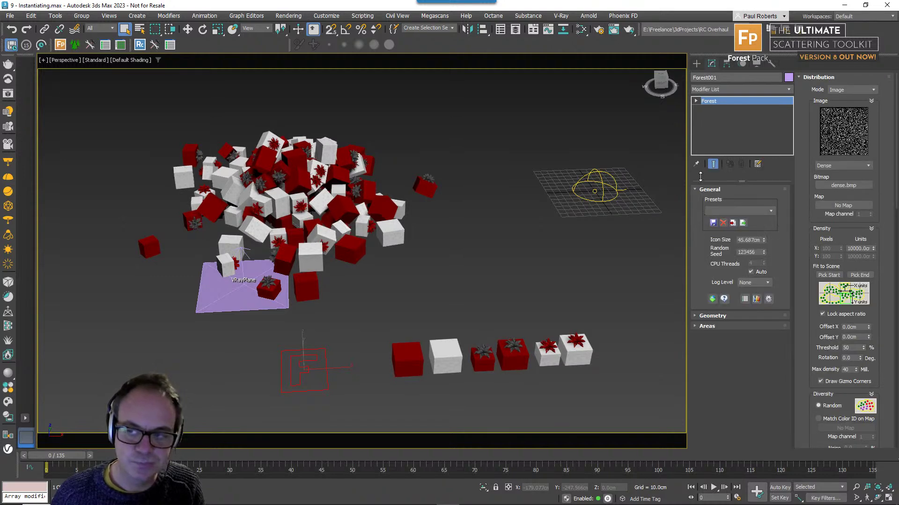
{"action": "left_click", "coordinate": [808, 77]}
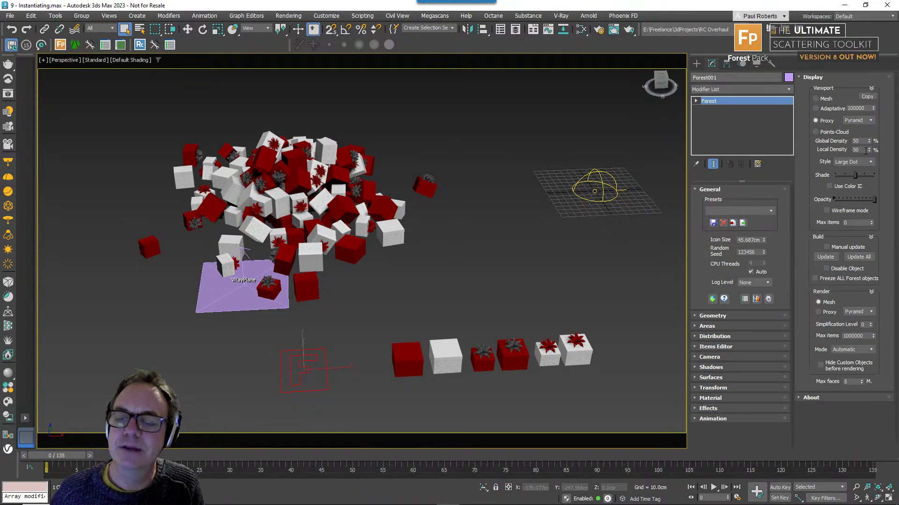
{"action": "left_click", "coordinate": [810, 79]}
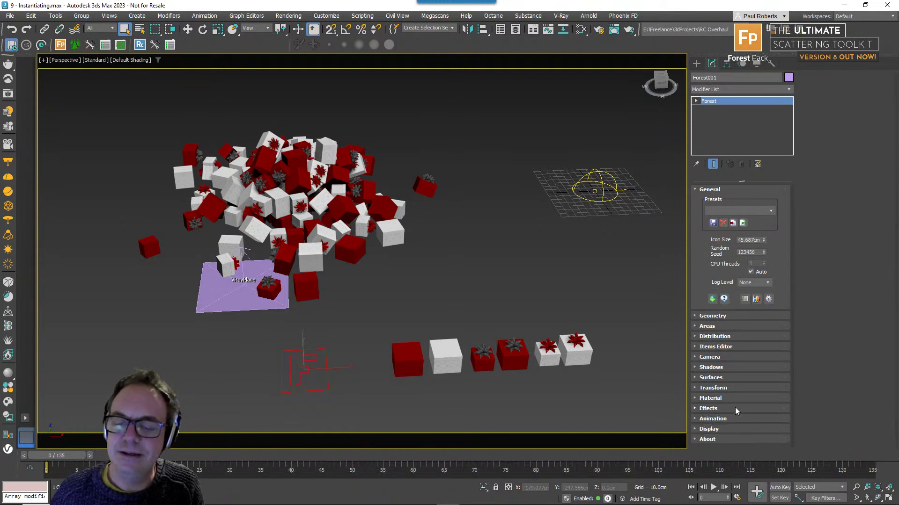
{"action": "left_click", "coordinate": [713, 347]}
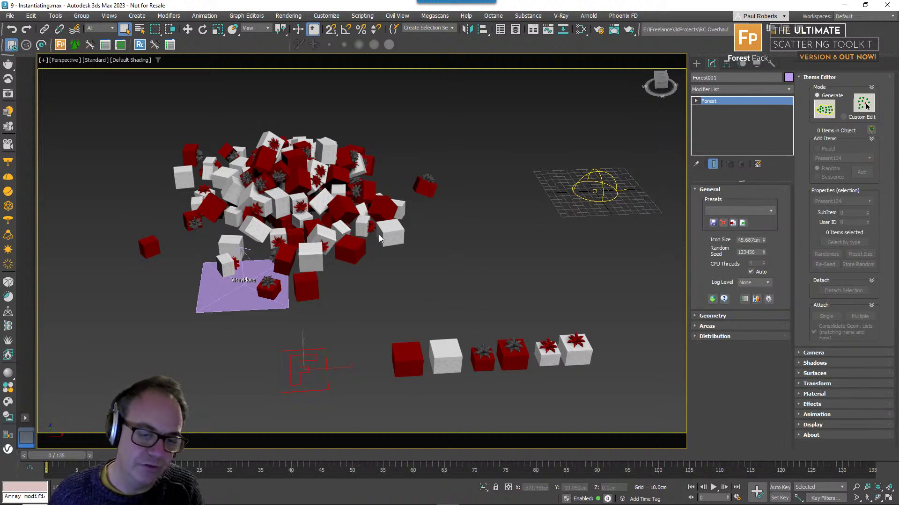
{"action": "left_click", "coordinate": [843, 117]}
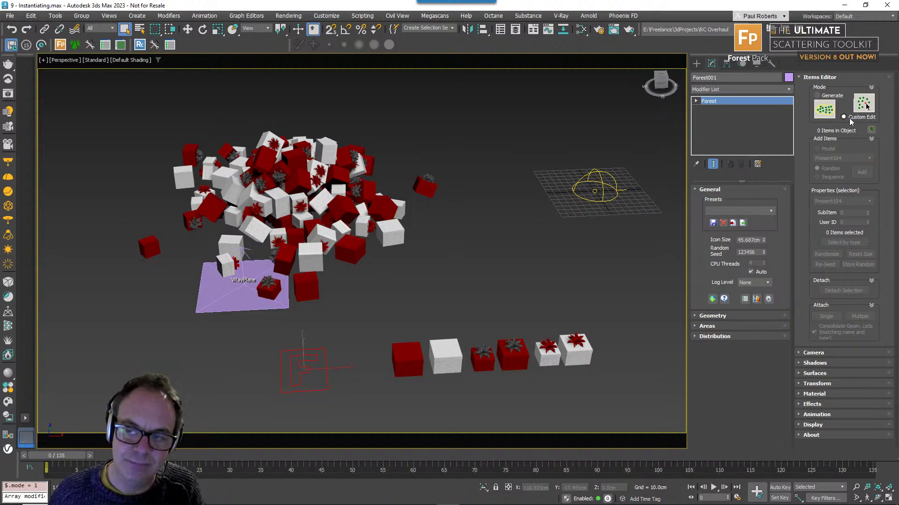
{"action": "left_click", "coordinate": [464, 290]}
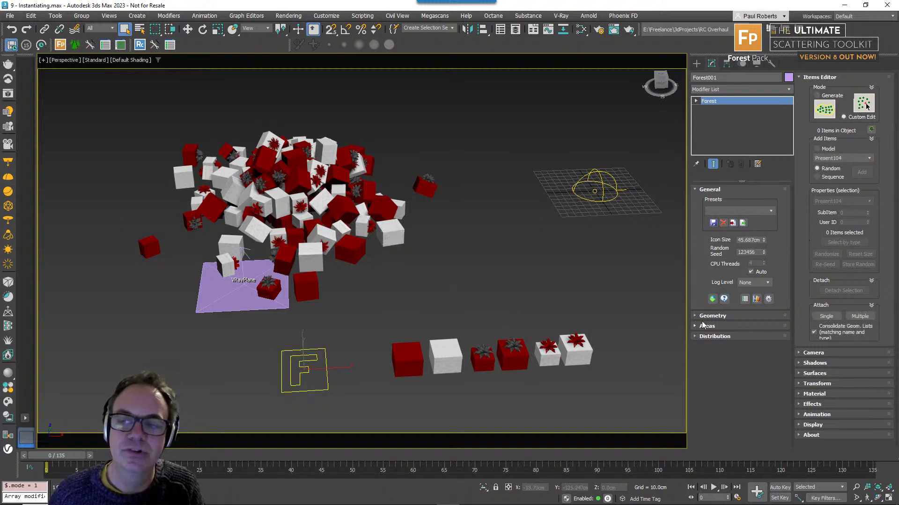
- Check the Forest object's full geometry list for the source presents, and collapse the Geometry and Items Editor settings
{"action": "left_click", "coordinate": [718, 317]}
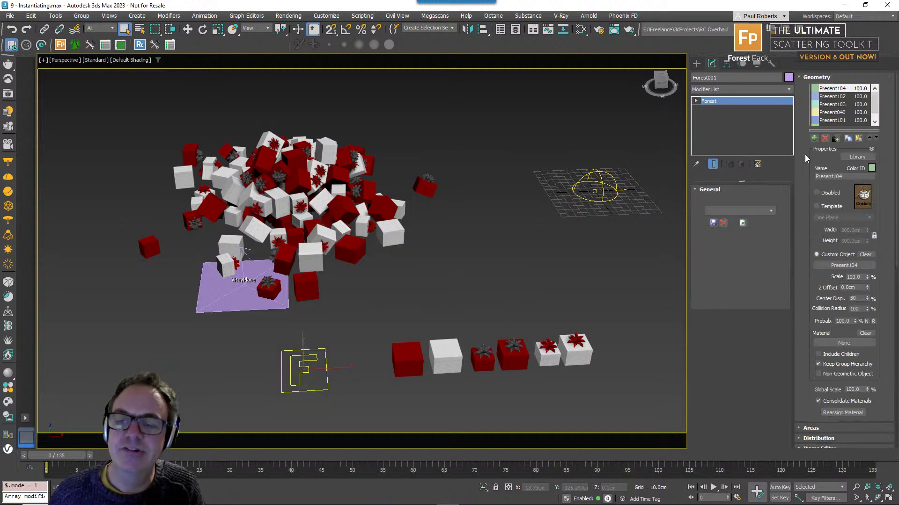
{"action": "left_click_drag", "start_coordinate": [831, 130], "coordinate": [836, 176]}
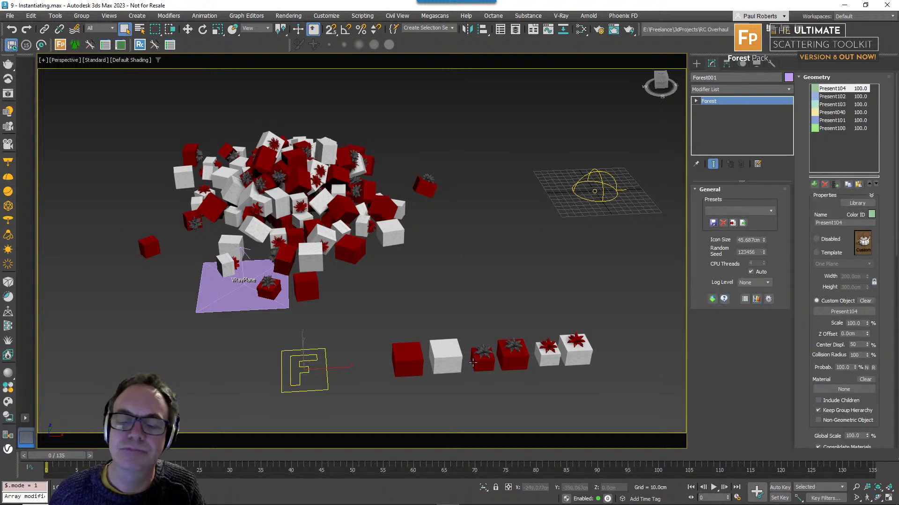
{"action": "left_click", "coordinate": [812, 78]}
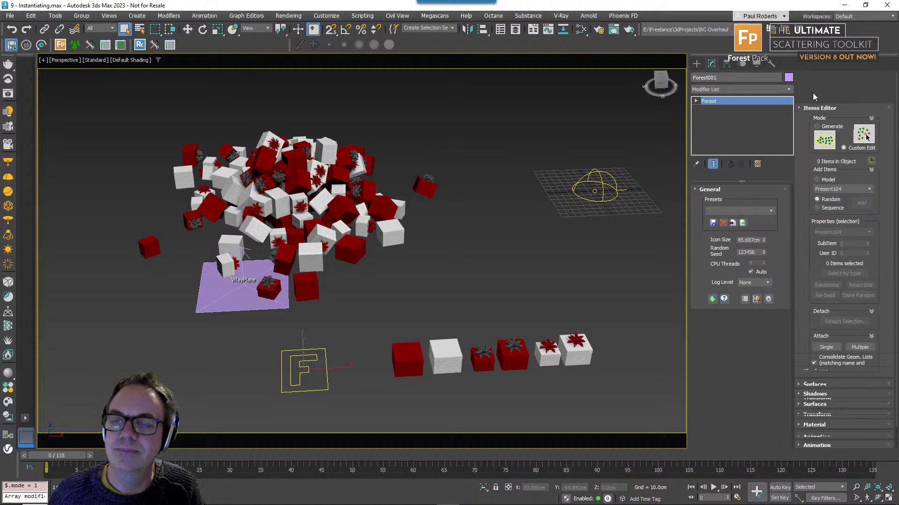
{"action": "left_click", "coordinate": [819, 109]}
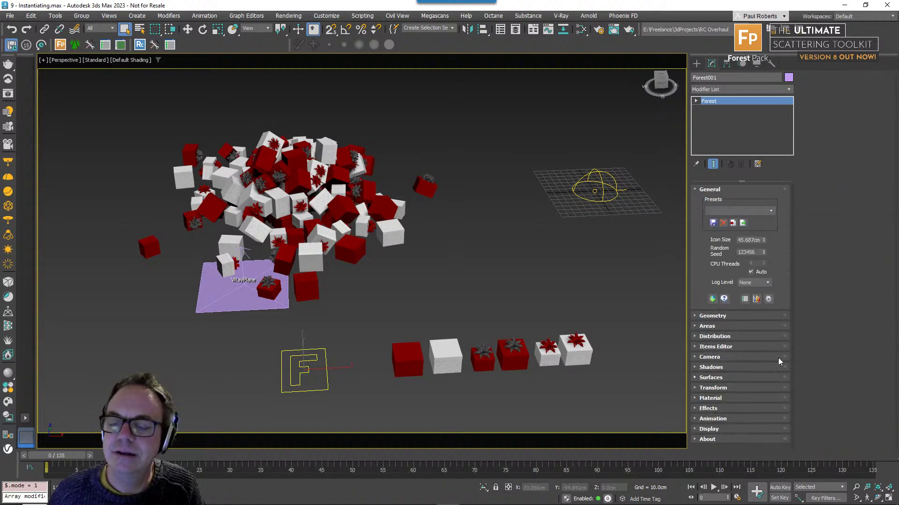
- Set the Forest object's viewport display to Points-Cloud and collapse the Display settings
{"action": "left_click", "coordinate": [738, 429]}
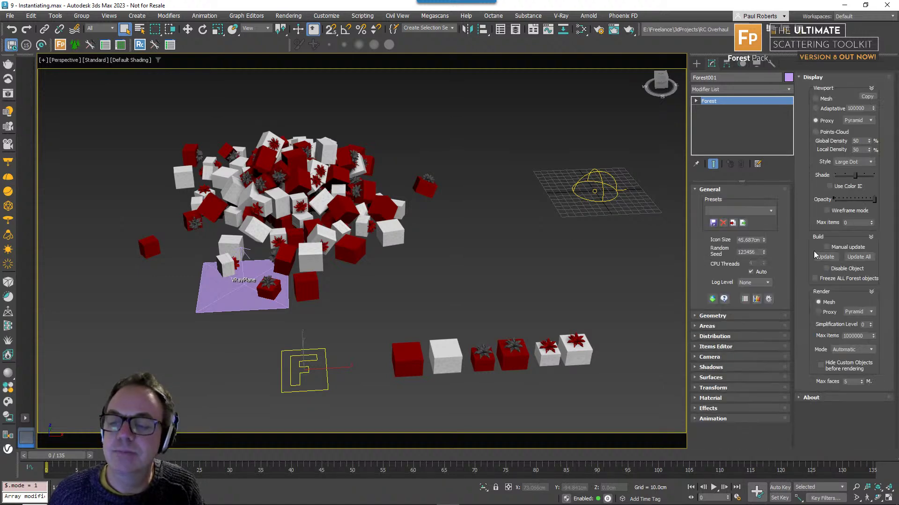
{"action": "left_click", "coordinate": [833, 132]}
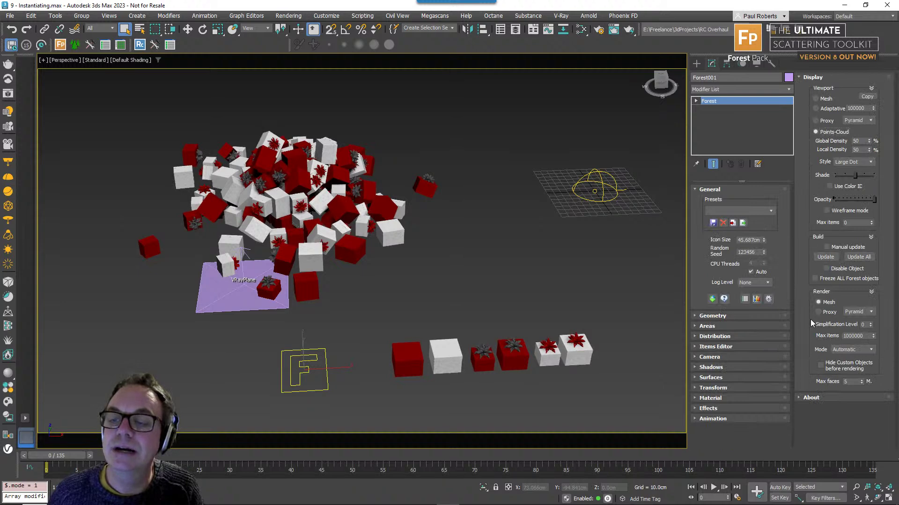
{"action": "left_click", "coordinate": [812, 77]}
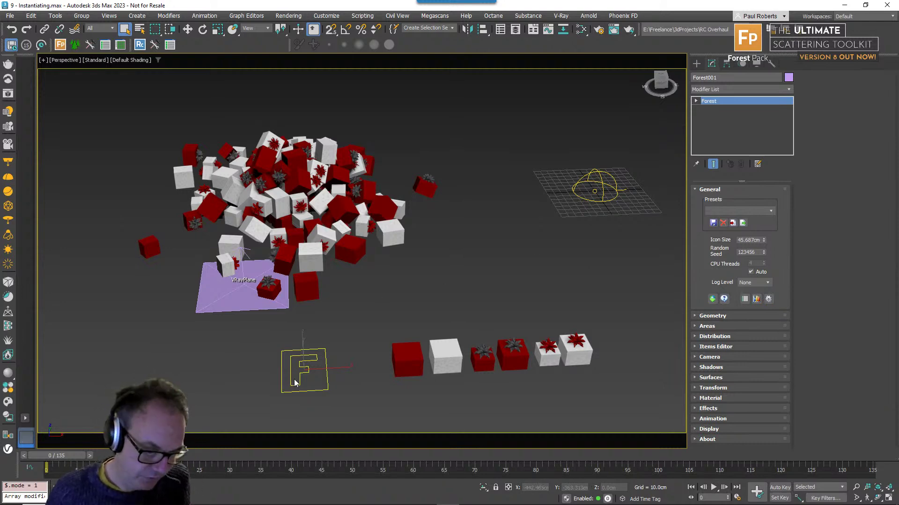
- Launch the InstancesToForest script, move its dialog clear of the pile, and convert the scene's present instances into items of the Forest object
{"action": "right_click", "coordinate": [415, 265]}
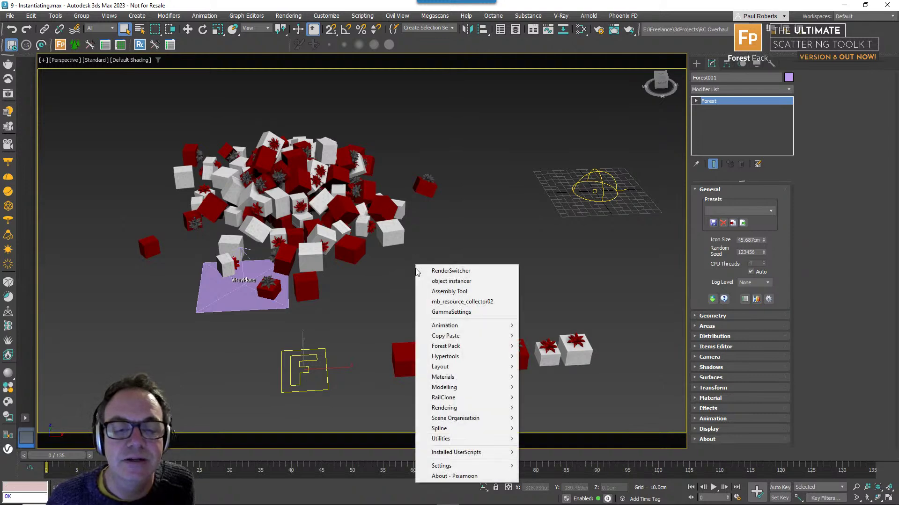
{"action": "left_click", "coordinate": [452, 281]}
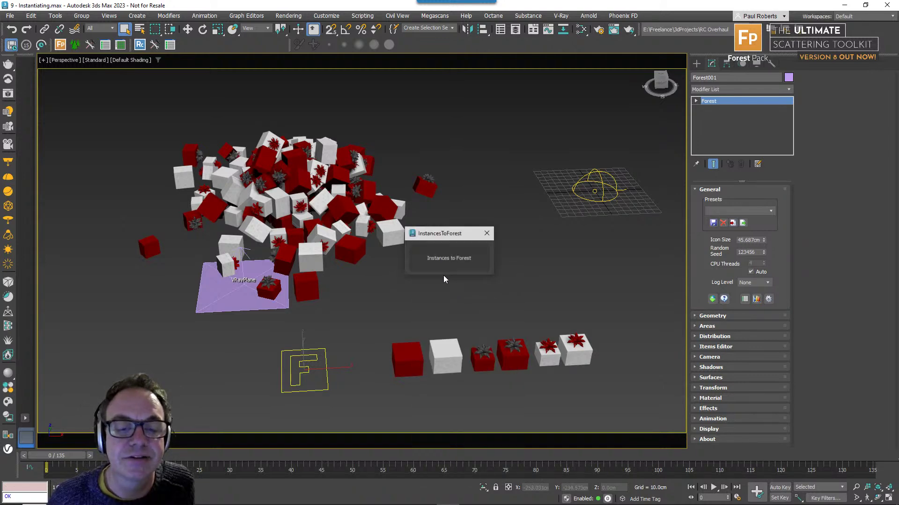
{"action": "left_click_drag", "start_coordinate": [424, 231], "coordinate": [481, 138]}
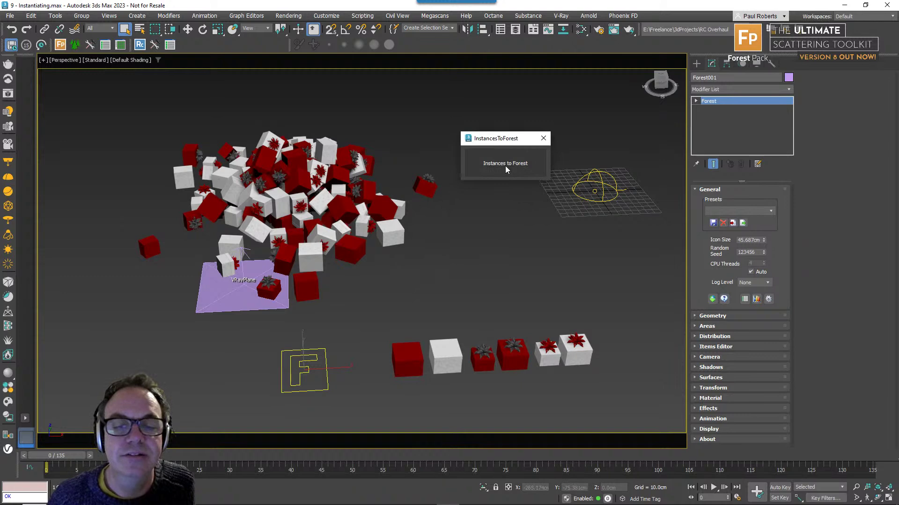
{"action": "left_click", "coordinate": [505, 166]}
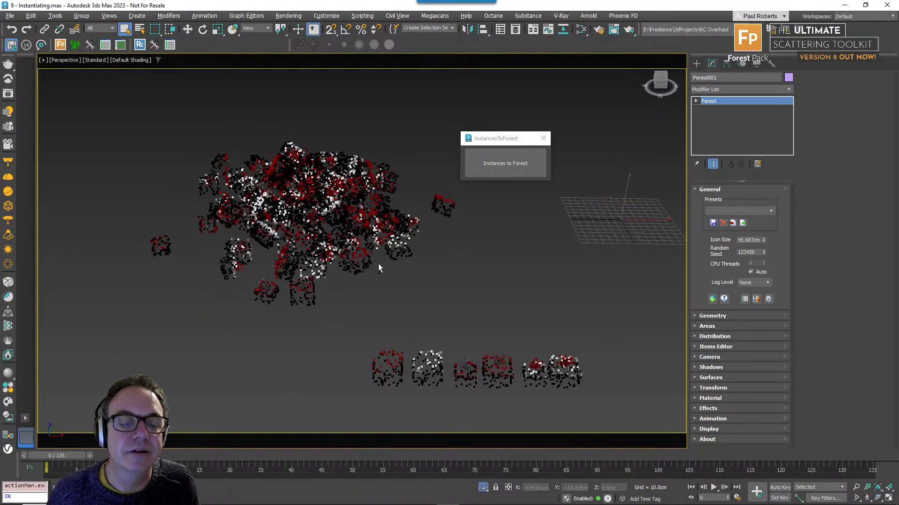
- Toggle isolation of the Forest object to compare its point-cloud presents with the original pile and the source row
{"action": "key", "text": "alt+q"}
{"action": "mouse_move", "coordinate": [379, 263]}
{"action": "middle_mouse_down", "text": "alt"}
{"action": "mouse_move", "coordinate": [396, 240]}
{"action": "mouse_move", "coordinate": [411, 280]}
{"action": "mouse_move", "coordinate": [381, 265]}
{"action": "middle_mouse_up", "text": "alt"}
{"action": "scroll", "coordinate": [334, 219], "scroll_direction": "up", "scroll_amount": 4}
{"action": "middle_click_drag", "start_coordinate": [334, 219], "coordinate": [439, 282]}
{"action": "key", "text": "alt+q"}
{"action": "key", "text": "alt+q"}
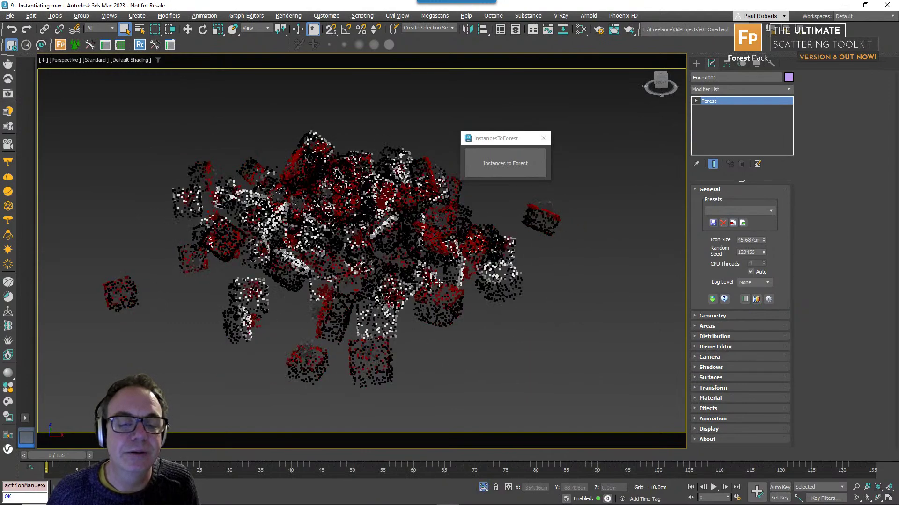
{"action": "key", "text": "alt+q"}
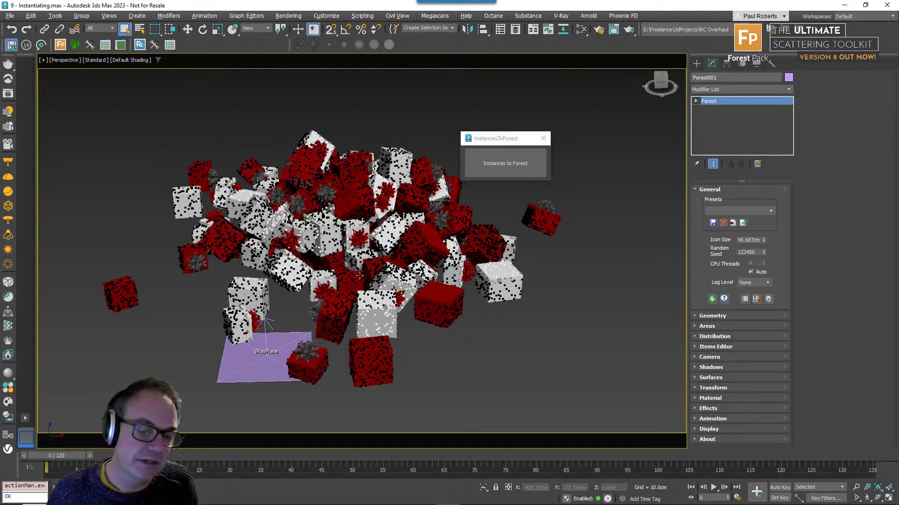
{"action": "key", "text": "alt+q"}
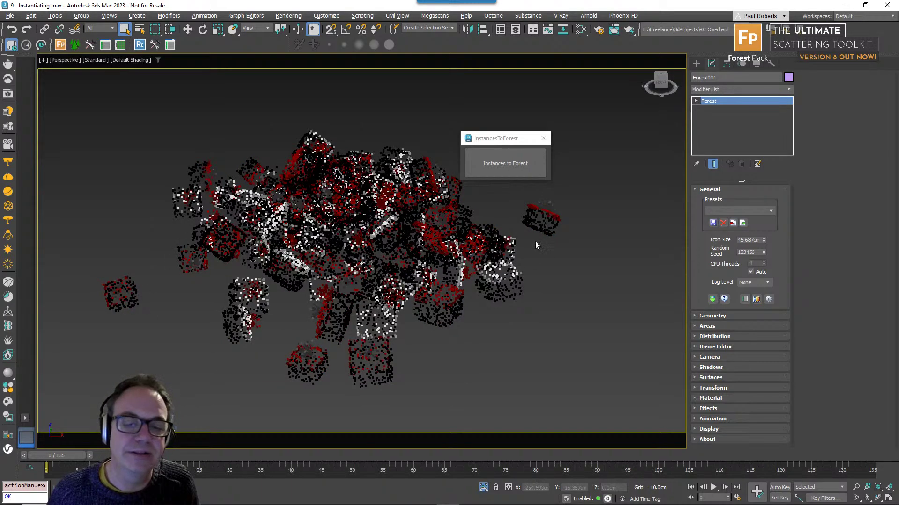
{"action": "scroll", "coordinate": [416, 253], "scroll_direction": "down", "scroll_amount": 6}
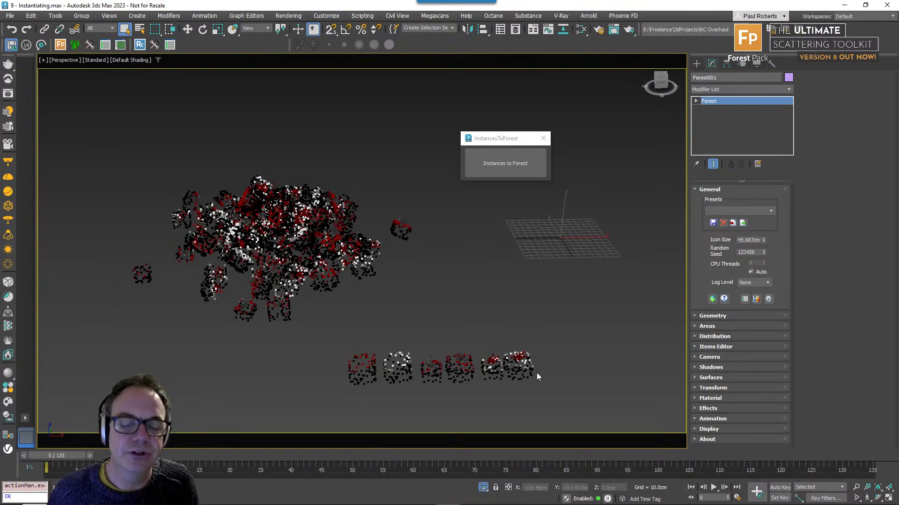
{"action": "key", "text": "alt+q"}
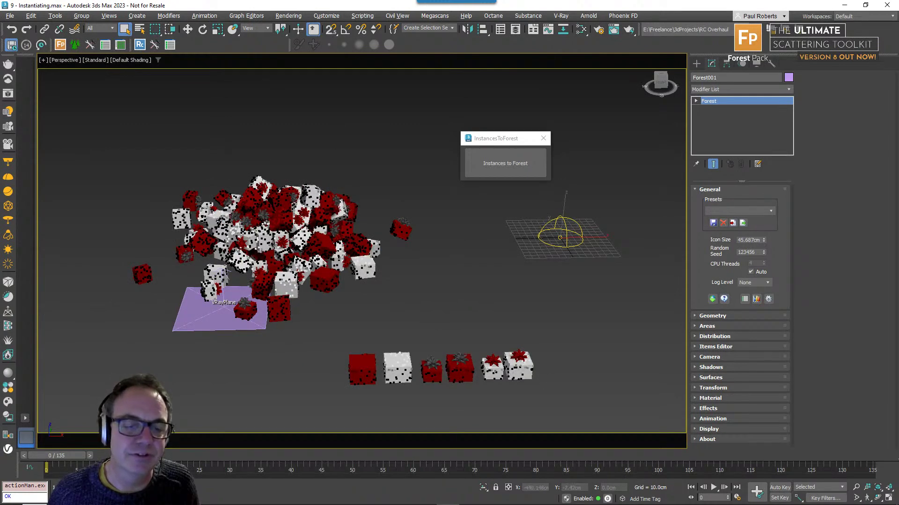
- Isolate the Forest object again and examine its converted present pile up close and from slightly different angles
{"action": "key", "text": "alt+q"}
{"action": "middle_click_drag", "start_coordinate": [321, 254], "coordinate": [329, 259], "text": "alt"}
{"action": "scroll", "coordinate": [276, 234], "scroll_direction": "up", "scroll_amount": 5}
{"action": "middle_click_drag", "start_coordinate": [277, 235], "coordinate": [346, 201]}
{"action": "scroll", "coordinate": [355, 225], "scroll_direction": "down", "scroll_amount": 2}
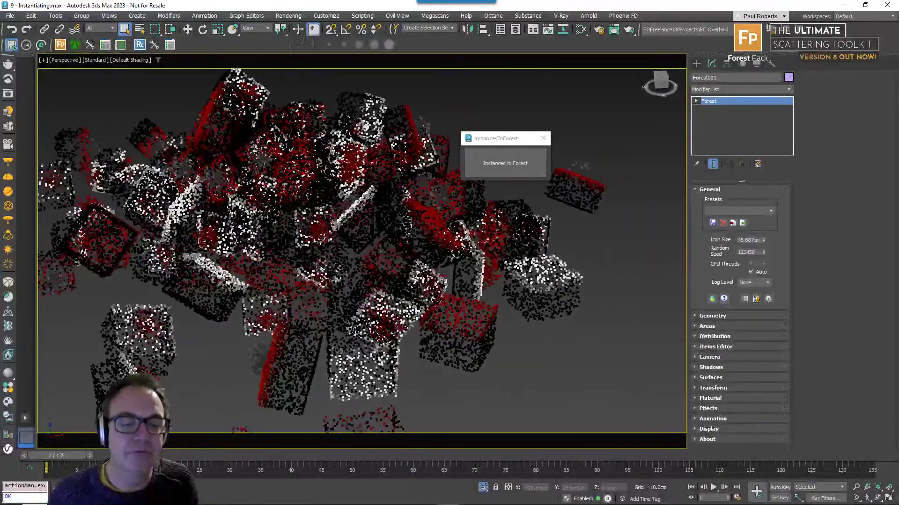
{"action": "mouse_move", "coordinate": [355, 225]}
{"action": "middle_mouse_down", "text": "alt"}
{"action": "mouse_move", "coordinate": [326, 228]}
{"action": "mouse_move", "coordinate": [346, 233]}
{"action": "middle_mouse_up", "text": "alt"}
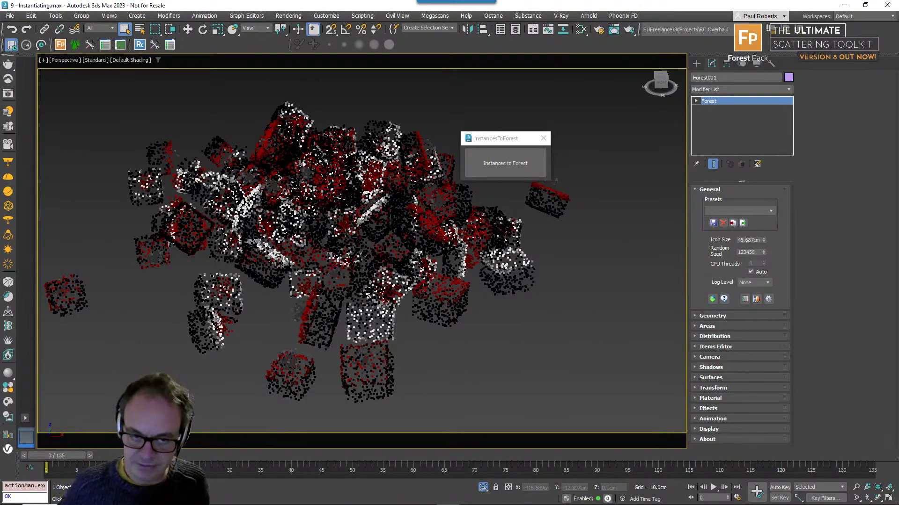
{"action": "middle_click_drag", "start_coordinate": [336, 241], "coordinate": [358, 264], "text": "alt"}
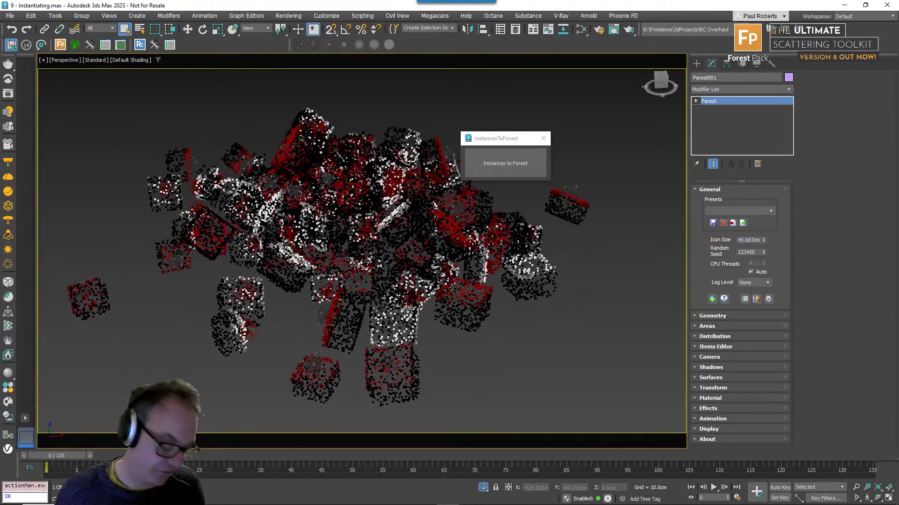
{"action": "scroll", "coordinate": [365, 280], "scroll_direction": "down", "scroll_amount": 4}
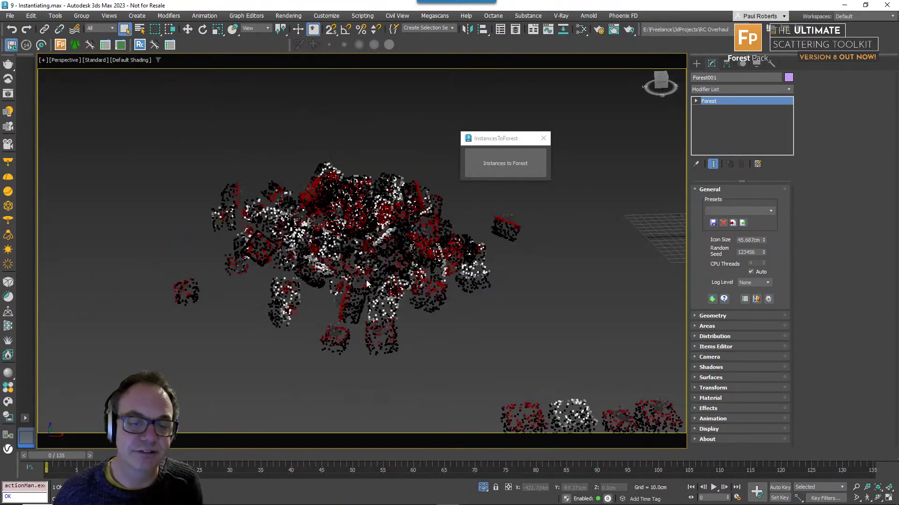
{"action": "middle_click_drag", "start_coordinate": [351, 284], "coordinate": [368, 280], "text": "alt"}
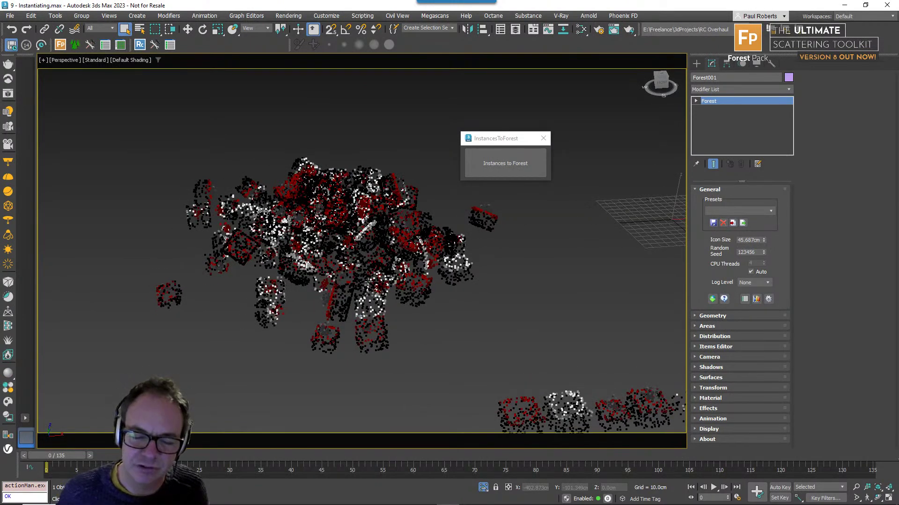
{"action": "middle_click_drag", "start_coordinate": [434, 289], "coordinate": [417, 295], "text": "alt"}
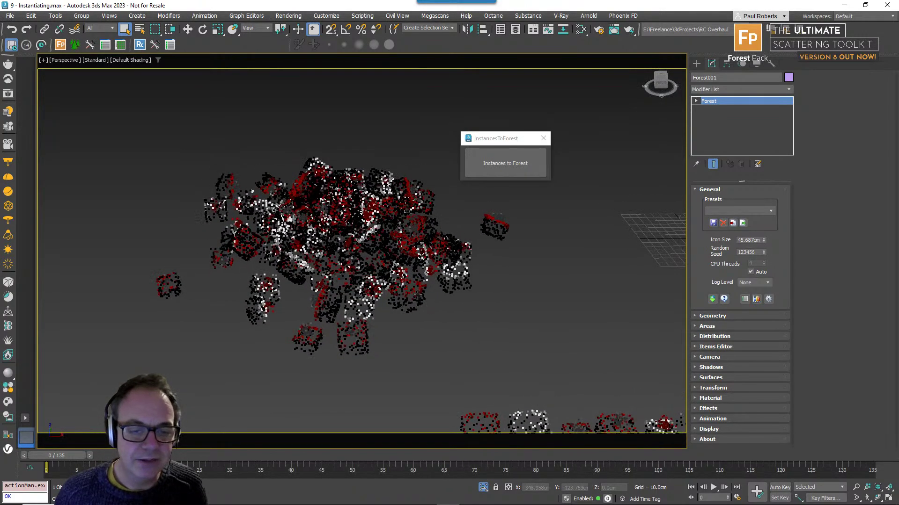